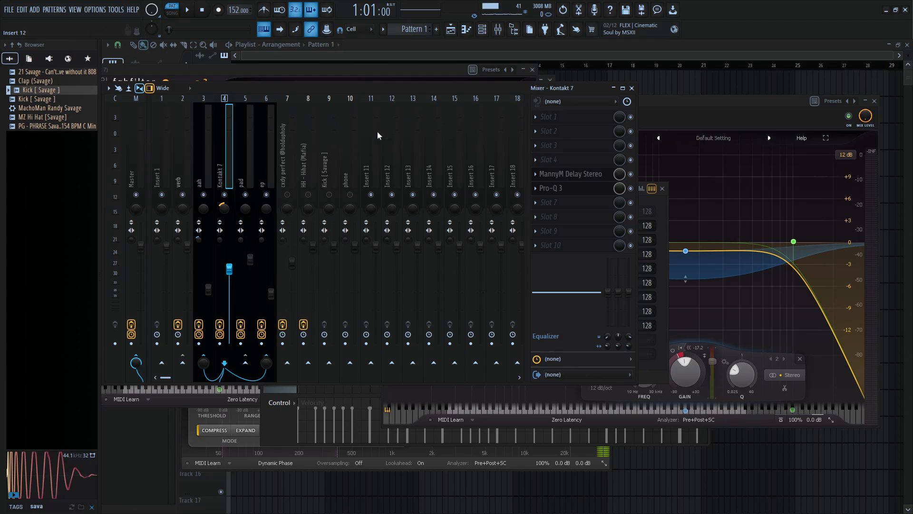
- Open the Pro-MB multiband compressor on the Master track and save the project
{"action": "left_click", "coordinate": [289, 165]}
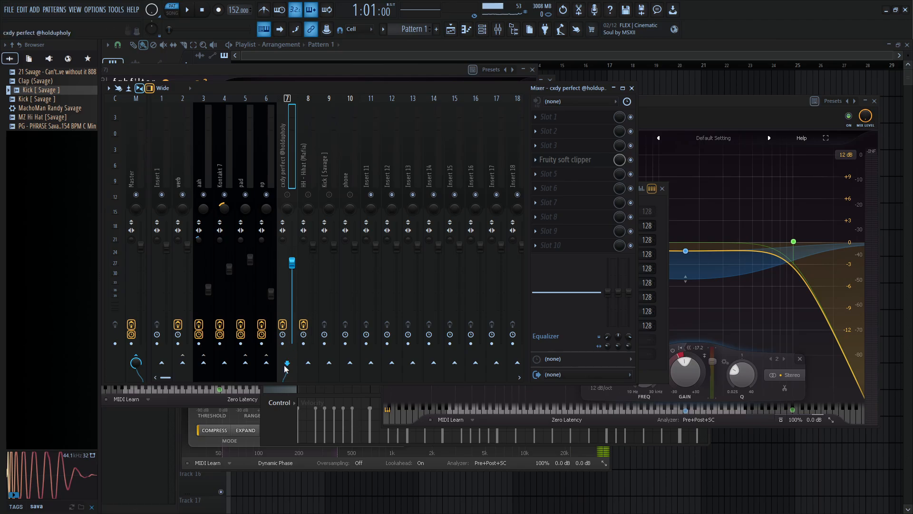
{"action": "left_click", "coordinate": [133, 179]}
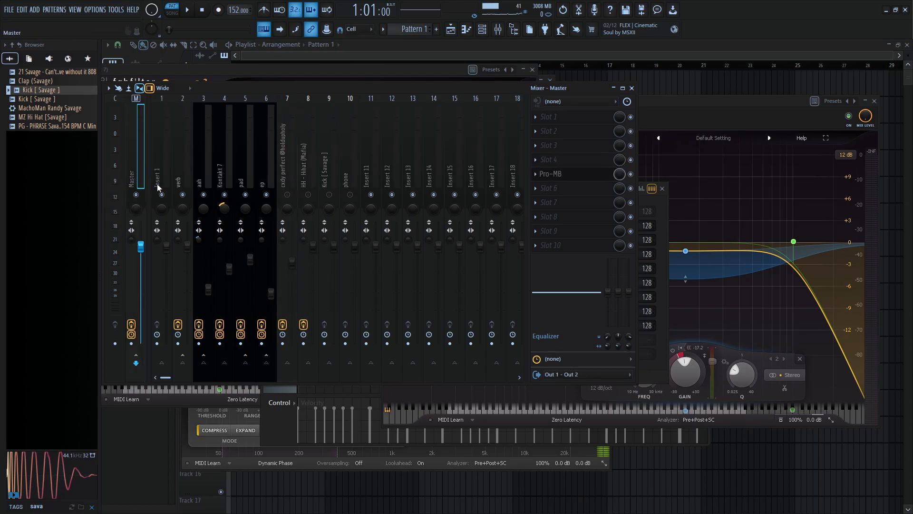
{"action": "left_click", "coordinate": [571, 176]}
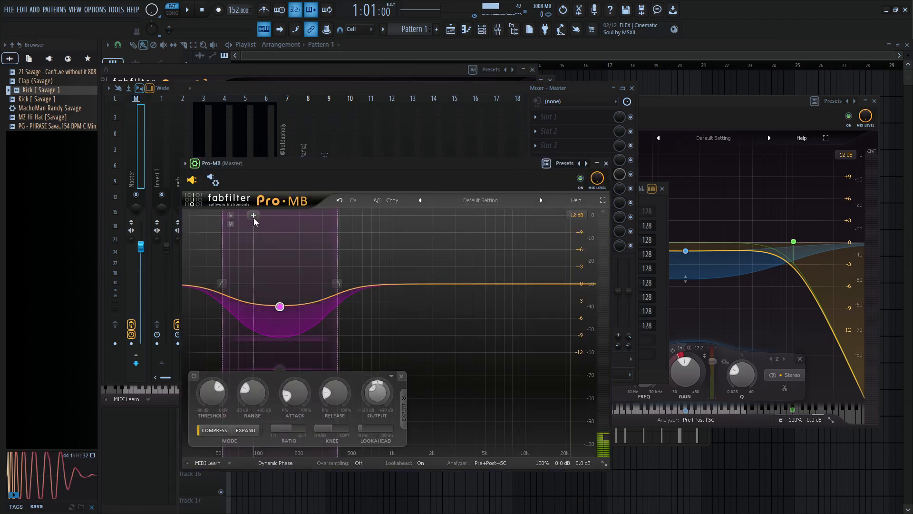
{"action": "key", "text": "ctrl+s"}
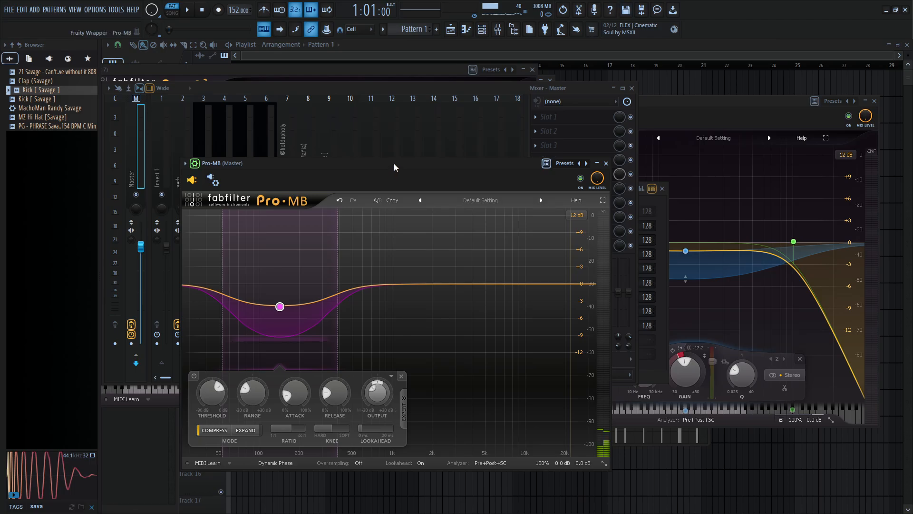
{"action": "left_click_drag", "start_coordinate": [393, 164], "coordinate": [475, 119]}
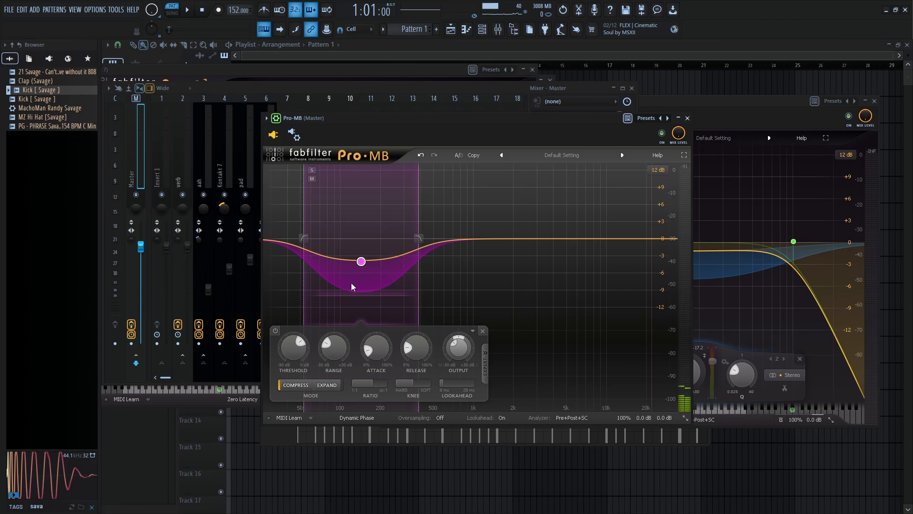
- Lower the first Pro-MB band's high crossover to about 224 Hz
{"action": "mouse_move", "coordinate": [361, 263]}
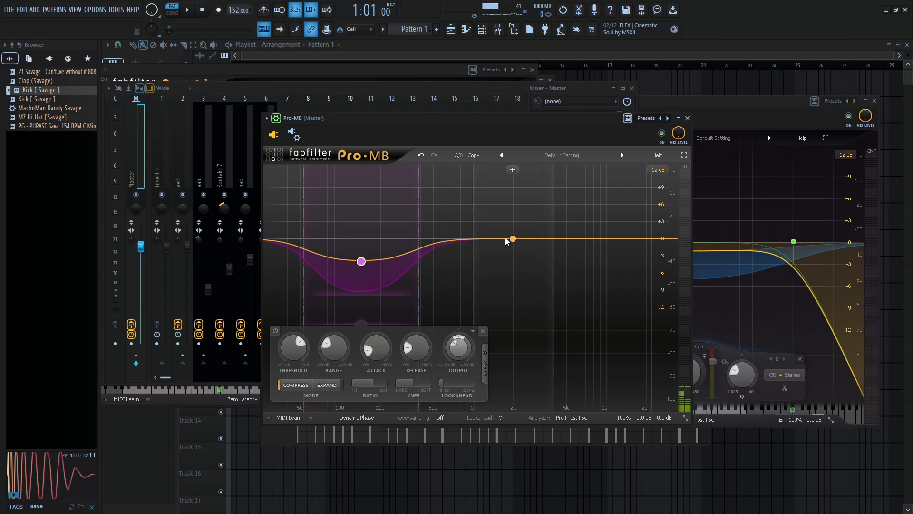
{"action": "mouse_move", "coordinate": [360, 279]}
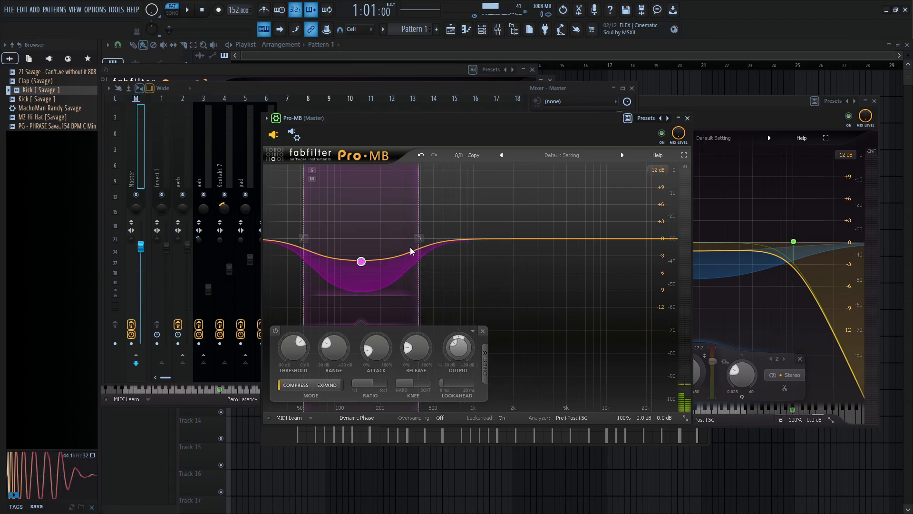
{"action": "mouse_move", "coordinate": [415, 240]}
{"action": "left_click_drag", "start_coordinate": [415, 240], "coordinate": [386, 244]}
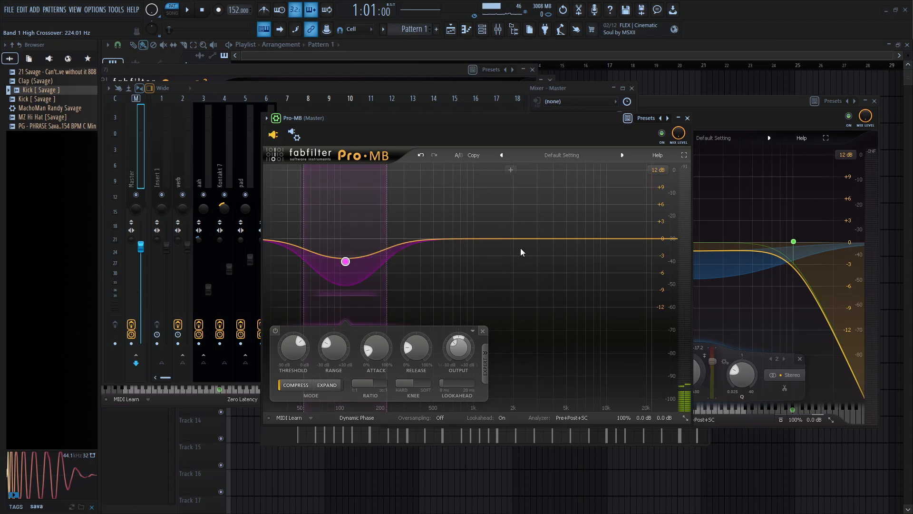
- Try a second Pro-MB band around 3860 Hz with its range set to about +3.2 dB
{"action": "left_click_drag", "start_coordinate": [533, 238], "coordinate": [551, 239]}
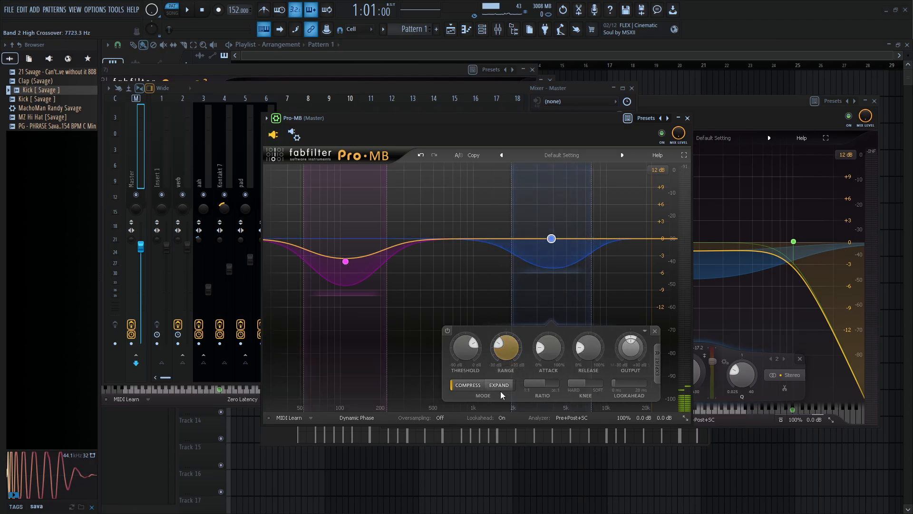
{"action": "left_click_drag", "start_coordinate": [499, 363], "coordinate": [554, 300]}
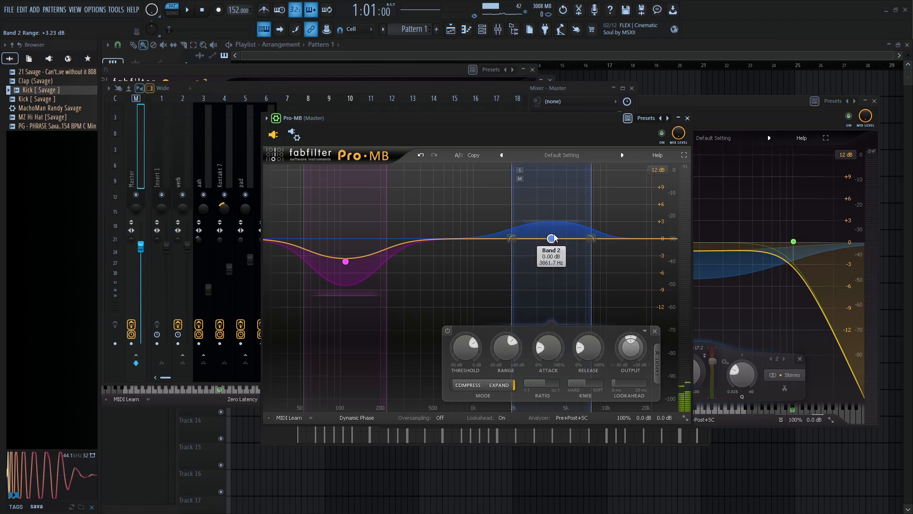
{"action": "left_click_drag", "start_coordinate": [552, 239], "coordinate": [548, 260]}
{"action": "left_click", "coordinate": [651, 330]}
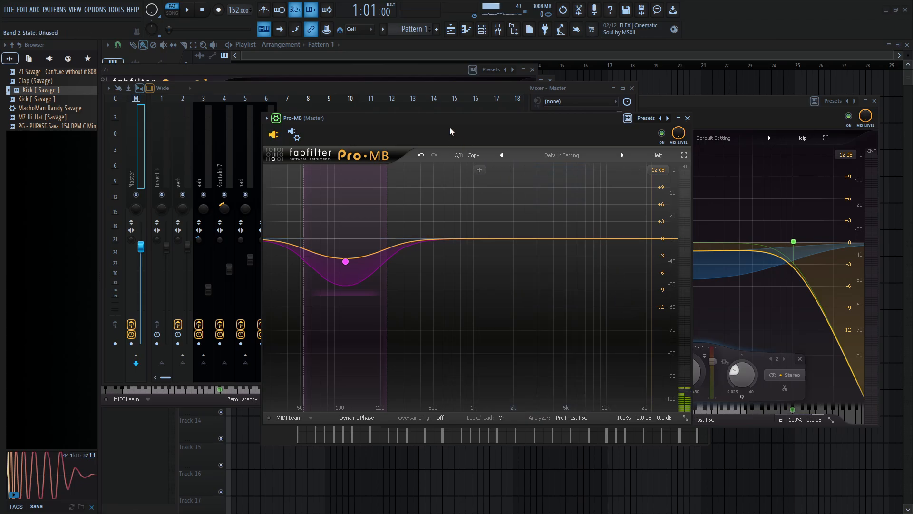
- Examine the Pro-Q 3 equalizer curve on the ep track
{"action": "left_click", "coordinate": [439, 85]}
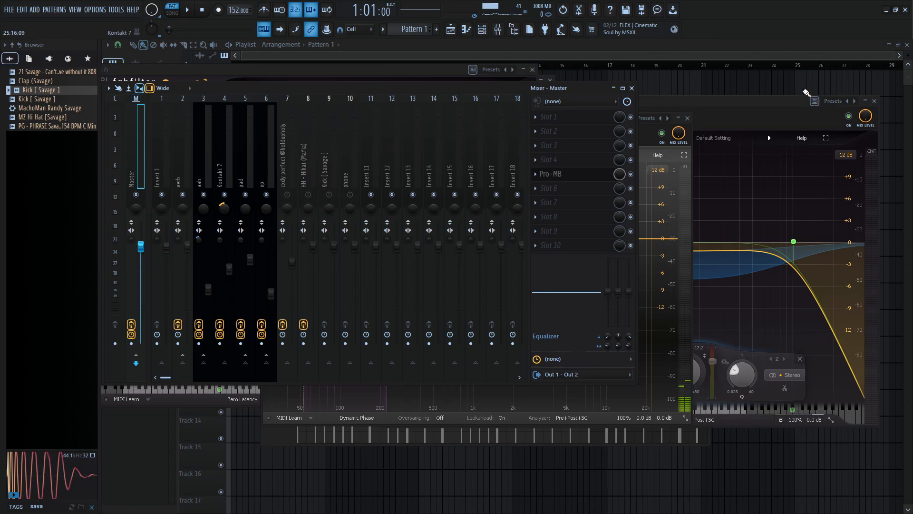
{"action": "left_click", "coordinate": [789, 101]}
{"action": "mouse_move", "coordinate": [685, 250]}
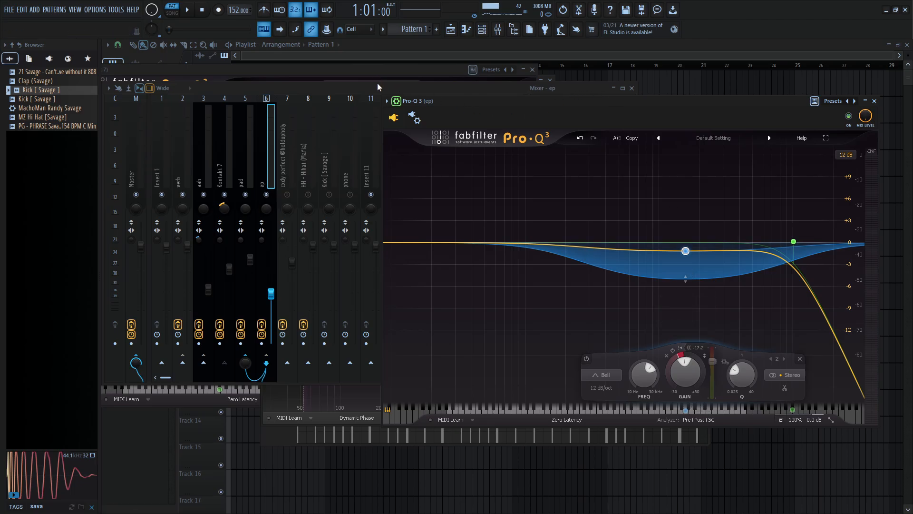
{"action": "left_click", "coordinate": [382, 97]}
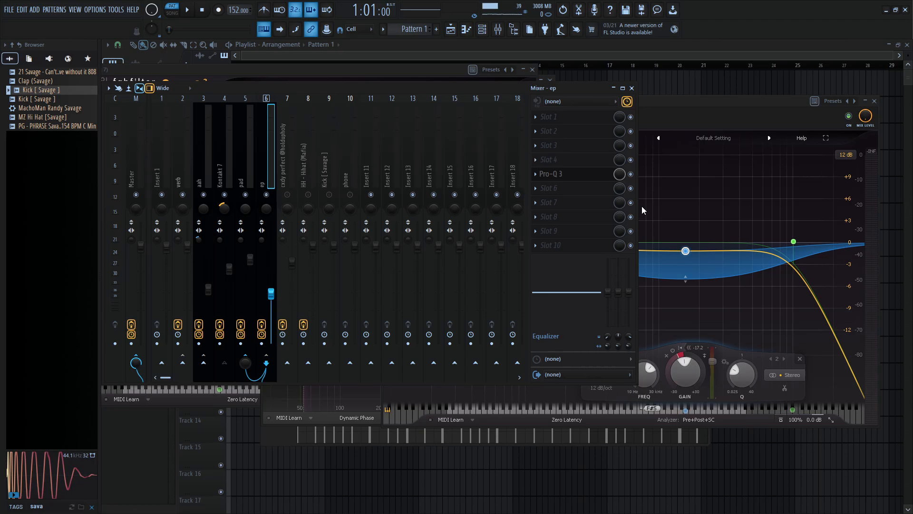
- Open the Pro-Q 3 equalizer on the Kontakt 7 mixer track and reposition its window
{"action": "left_click", "coordinate": [243, 169]}
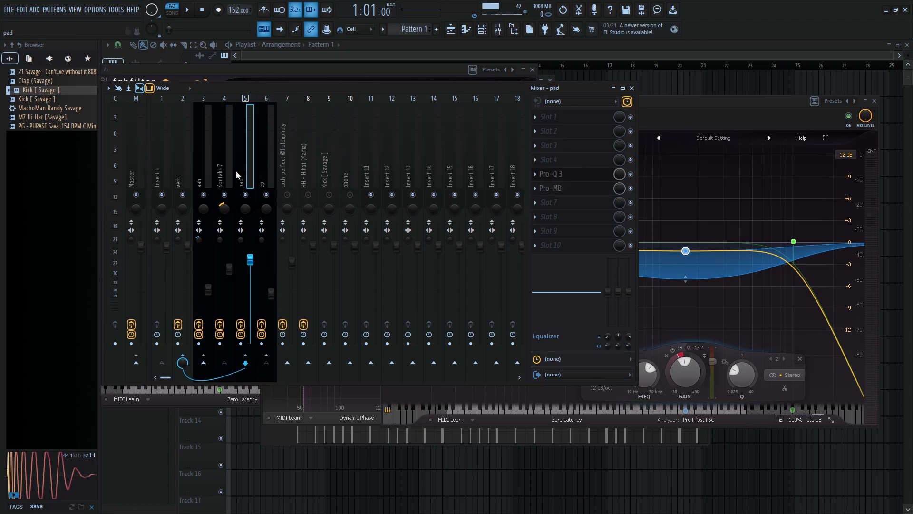
{"action": "left_click", "coordinate": [232, 167]}
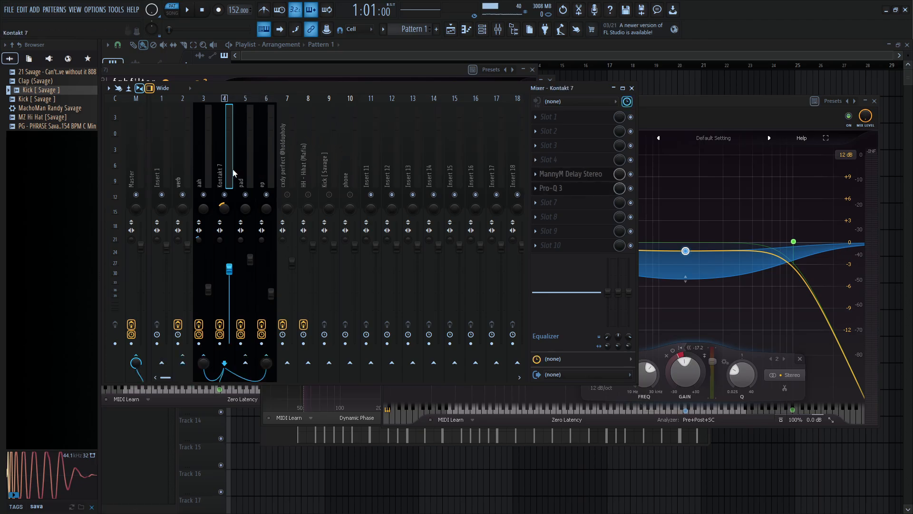
{"action": "left_click", "coordinate": [576, 189]}
{"action": "left_click_drag", "start_coordinate": [390, 98], "coordinate": [724, 157]}
- Play the pattern and raise the Kontakt 7 mixer track's volume slightly
{"action": "left_click", "coordinate": [206, 161]}
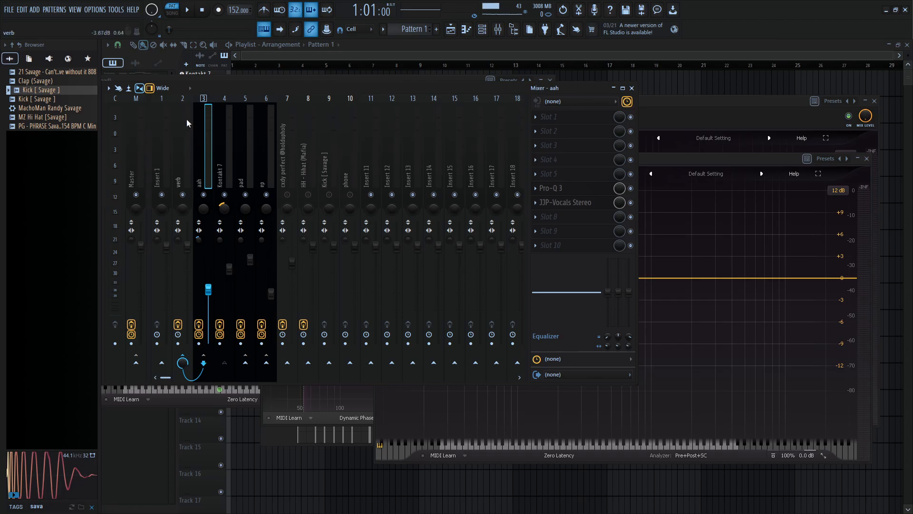
{"action": "left_click", "coordinate": [187, 11]}
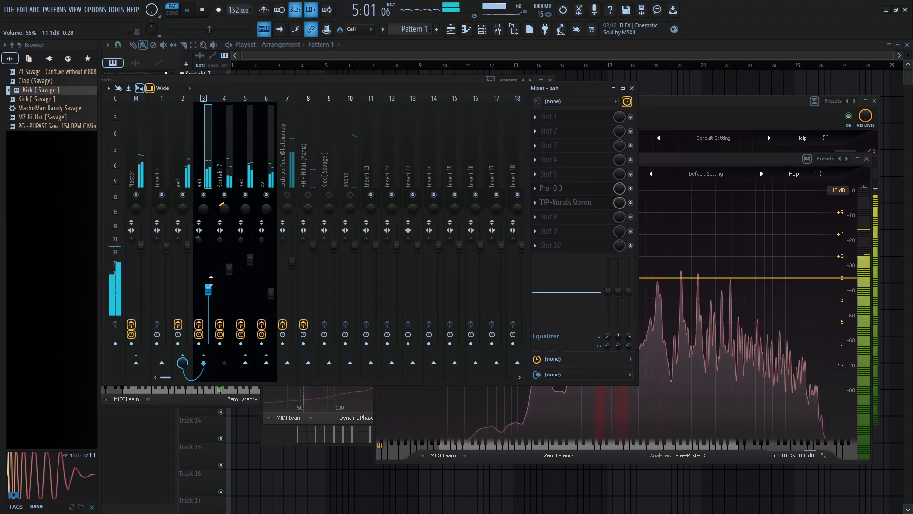
{"action": "left_click", "coordinate": [230, 267]}
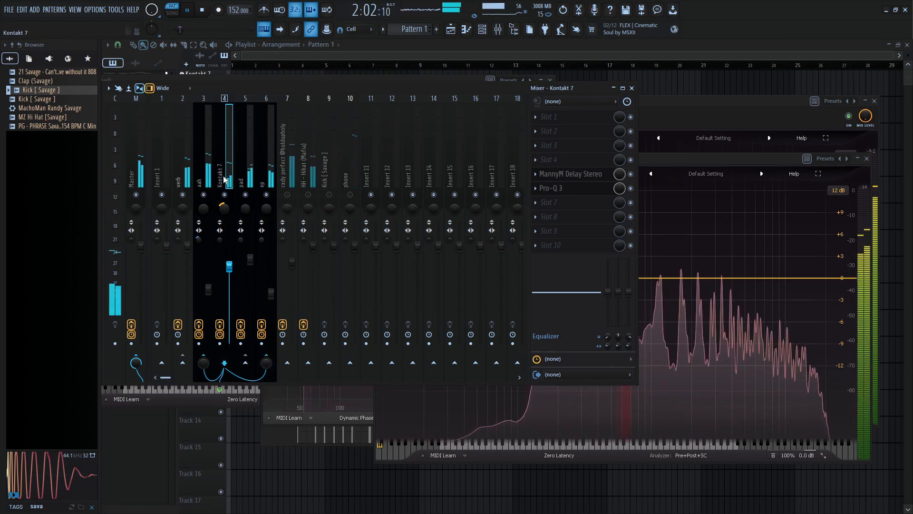
{"action": "key", "text": "space"}
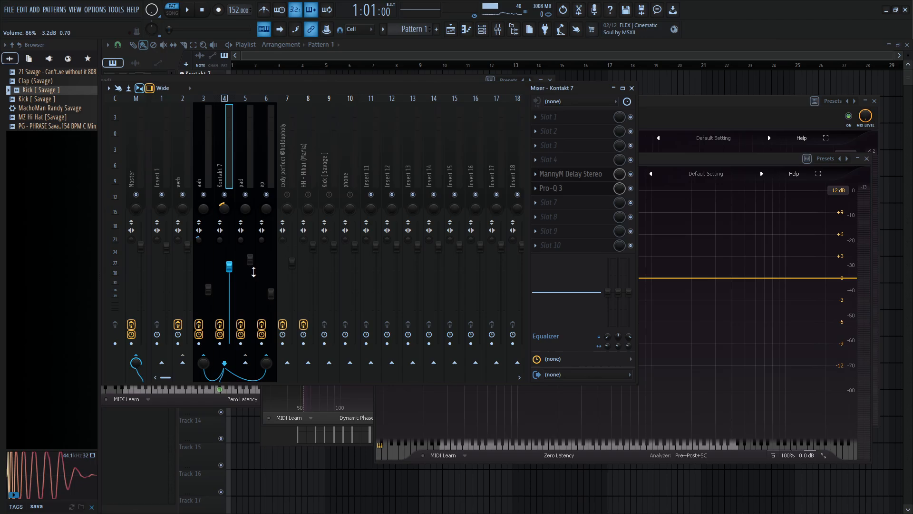
- Compare the effects and routing of the ep, pad, aah and Kontakt 7 mixer tracks
{"action": "left_click", "coordinate": [262, 167]}
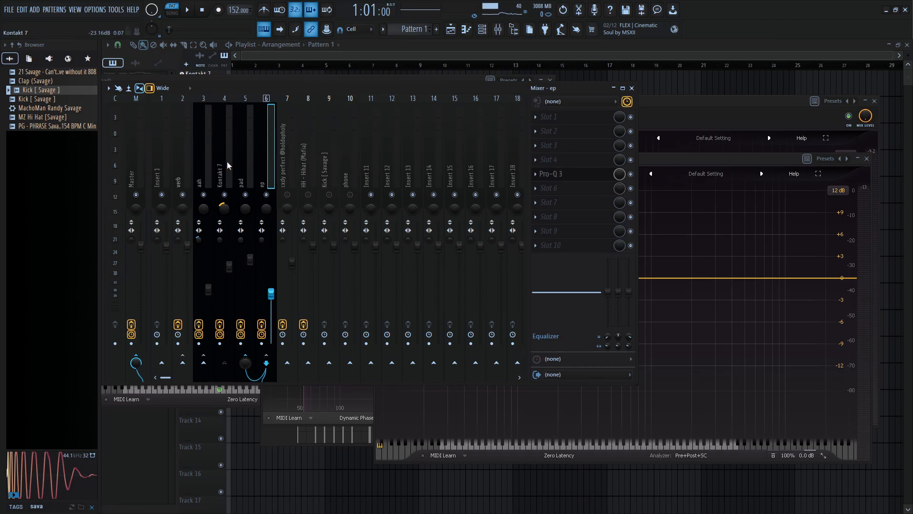
{"action": "left_click", "coordinate": [236, 175]}
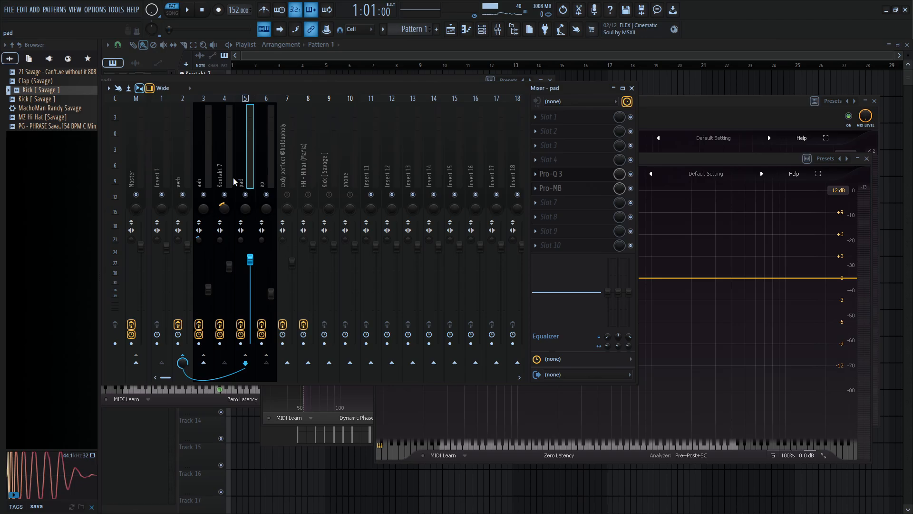
{"action": "left_click", "coordinate": [198, 183]}
{"action": "left_click", "coordinate": [221, 176]}
{"action": "left_click", "coordinate": [202, 178]}
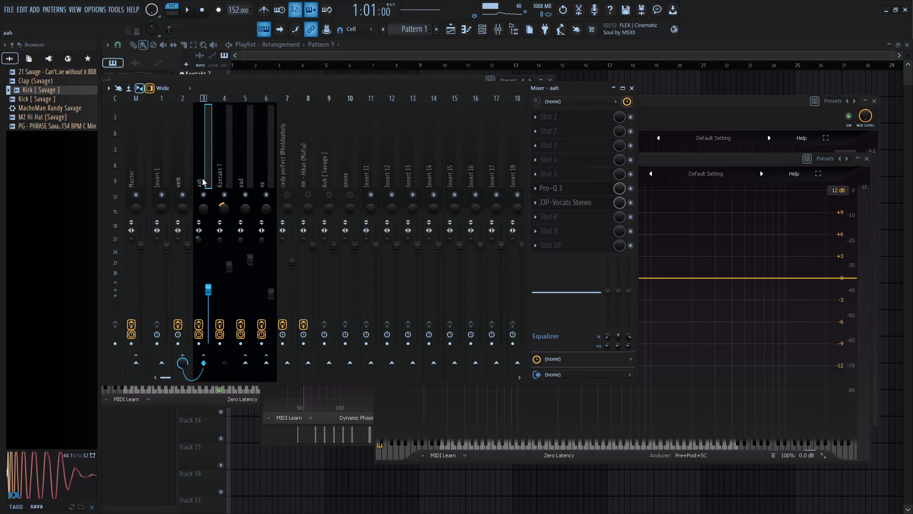
{"action": "left_click", "coordinate": [220, 161]}
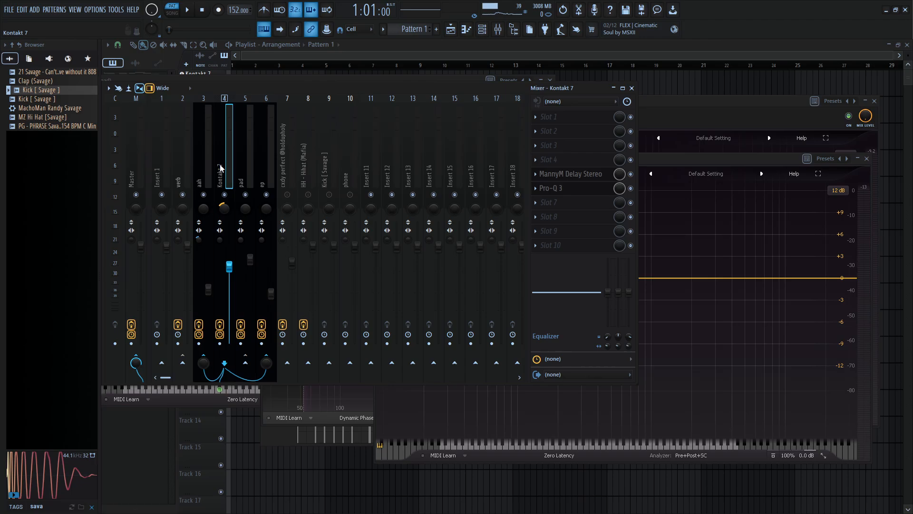
- Solo the ep mixer track and audition the pattern
{"action": "left_click", "coordinate": [262, 183]}
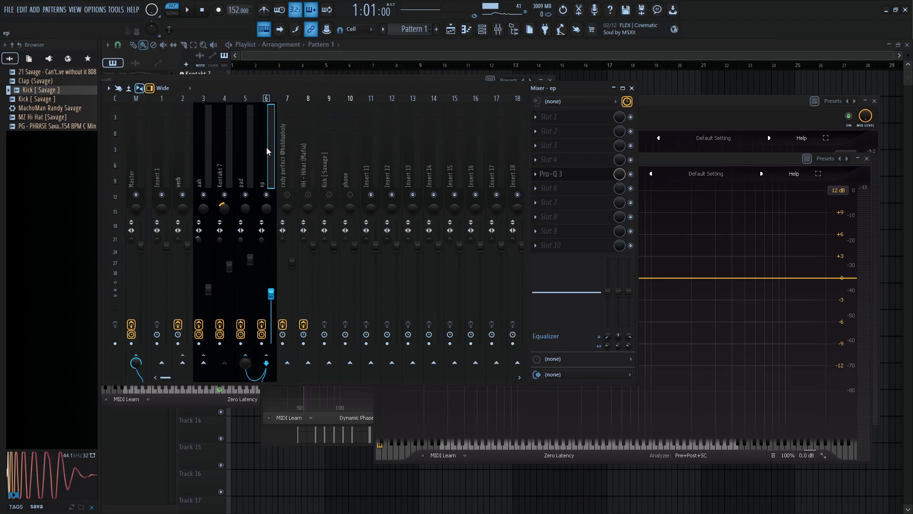
{"action": "right_click", "coordinate": [266, 195]}
{"action": "key", "text": "space"}
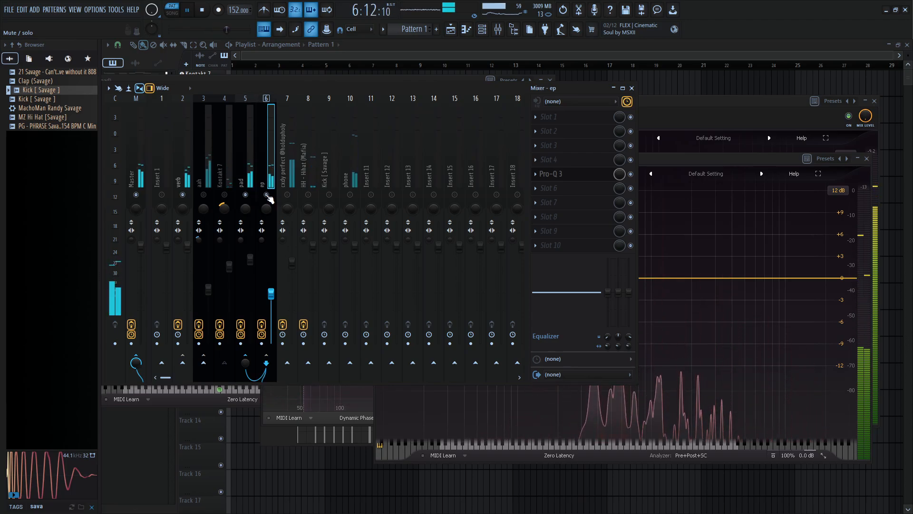
{"action": "left_click", "coordinate": [242, 165]}
{"action": "key", "text": "space"}
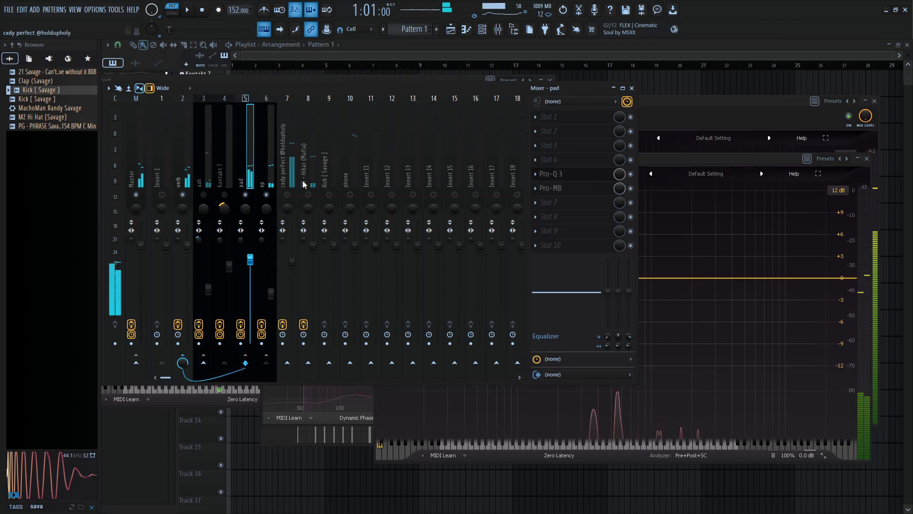
- Watch the pad track's Pro-MB spectrum during playback and inspect the plugin's side-chain input connection
{"action": "left_click", "coordinate": [576, 188]}
{"action": "key", "text": "space"}
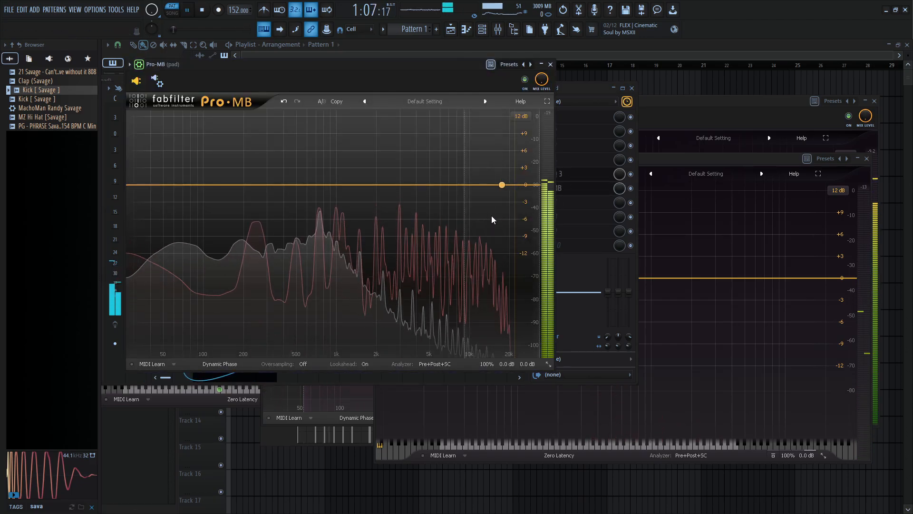
{"action": "key", "text": "space"}
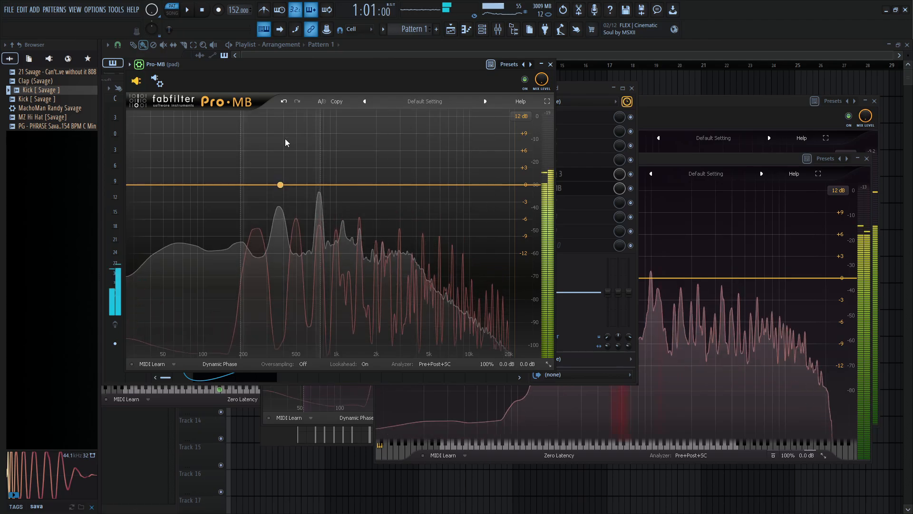
{"action": "left_click", "coordinate": [157, 82]}
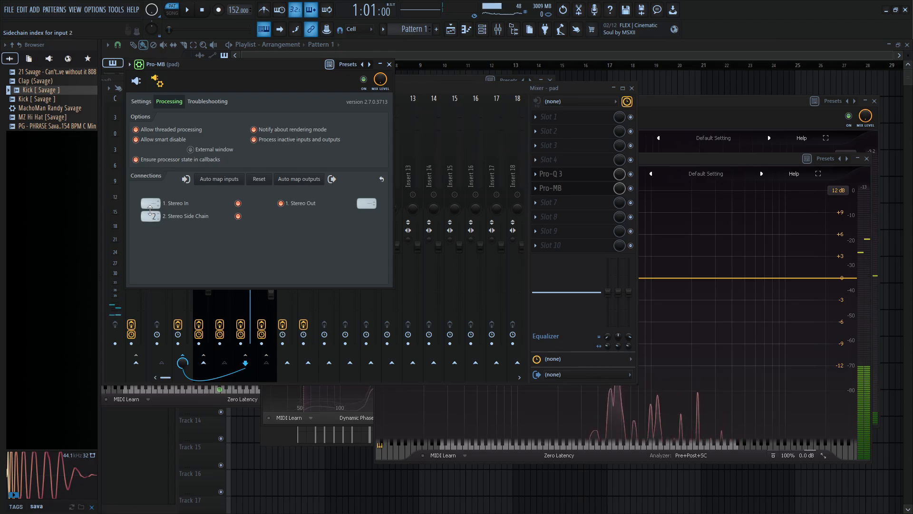
{"action": "left_click", "coordinate": [147, 216]}
{"action": "left_click", "coordinate": [552, 188]}
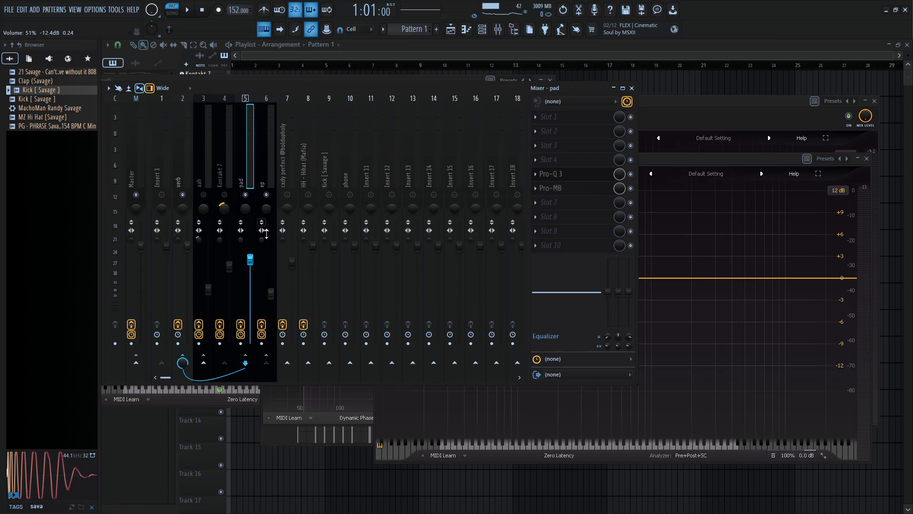
- Add a Patcher channel to the channel rack
{"action": "left_click", "coordinate": [260, 167]}
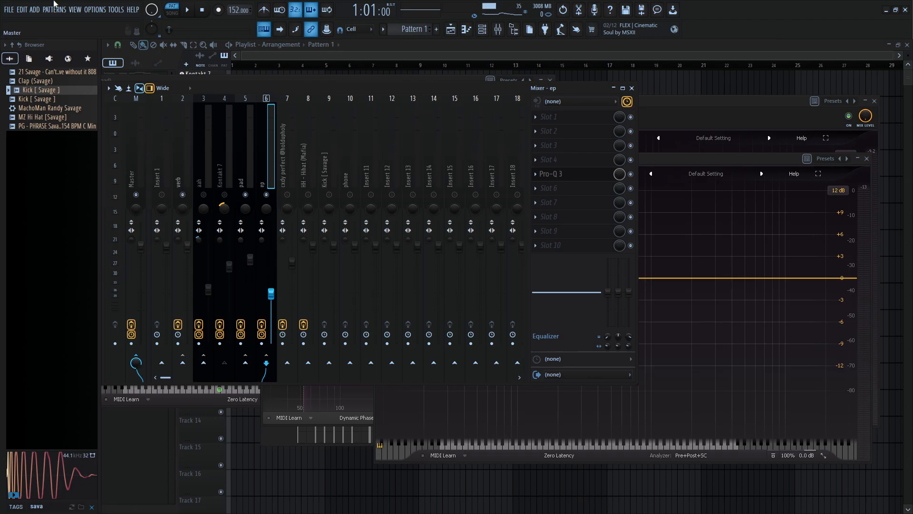
{"action": "left_click", "coordinate": [482, 29]}
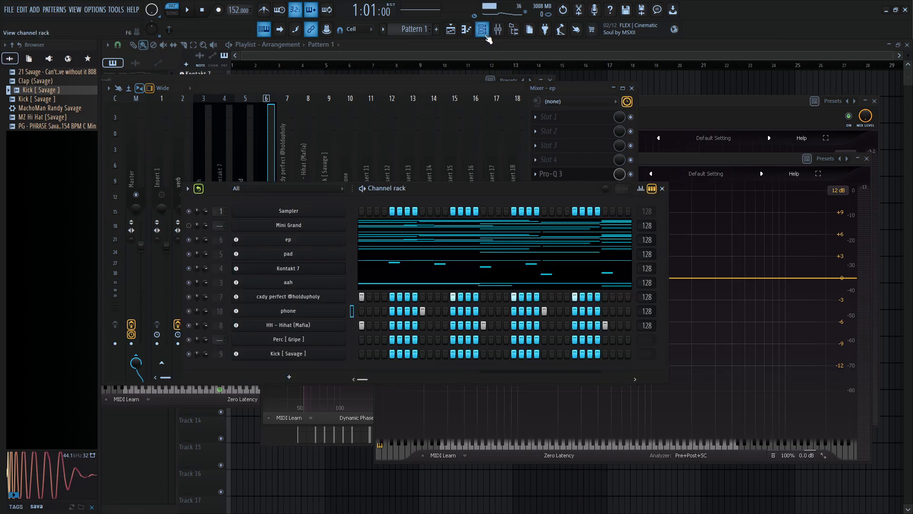
{"action": "left_click", "coordinate": [287, 373]}
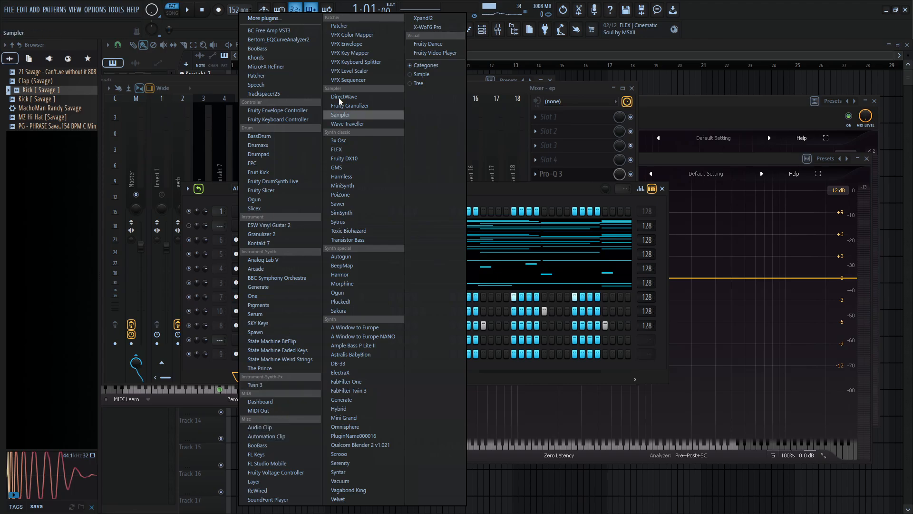
{"action": "left_click", "coordinate": [362, 26]}
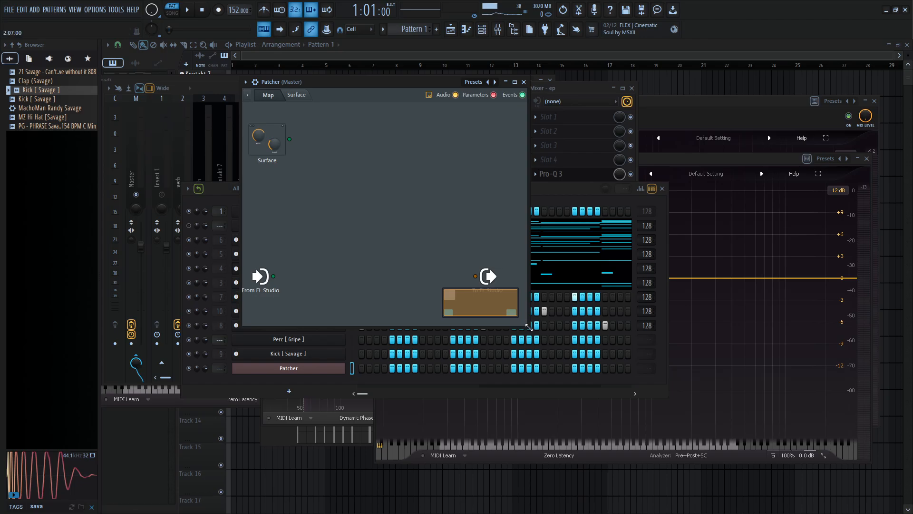
- Enlarge the Patcher window and rearrange its Surface, From FL Studio and To FL Studio modules on the map
{"action": "left_click_drag", "start_coordinate": [529, 325], "coordinate": [694, 418]}
{"action": "left_click_drag", "start_coordinate": [490, 278], "coordinate": [609, 149]}
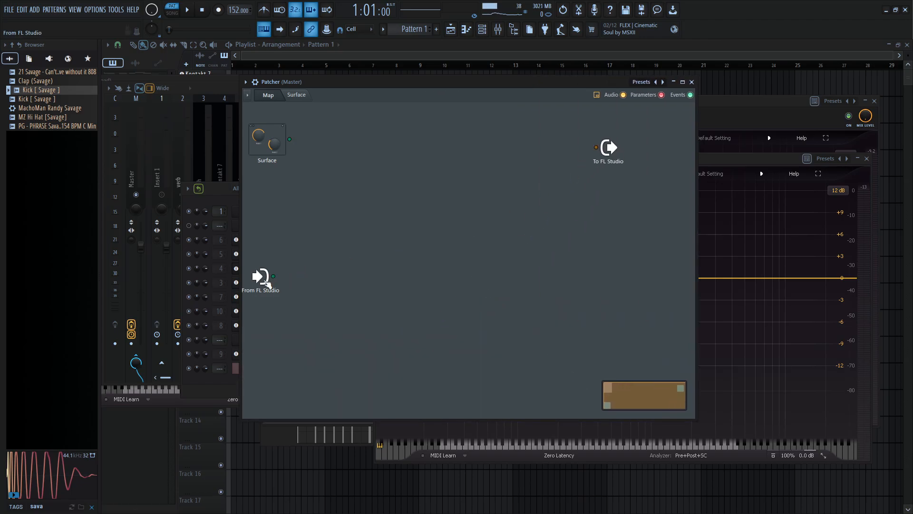
{"action": "left_click_drag", "start_coordinate": [264, 280], "coordinate": [385, 372]}
{"action": "left_click_drag", "start_coordinate": [283, 138], "coordinate": [414, 195]}
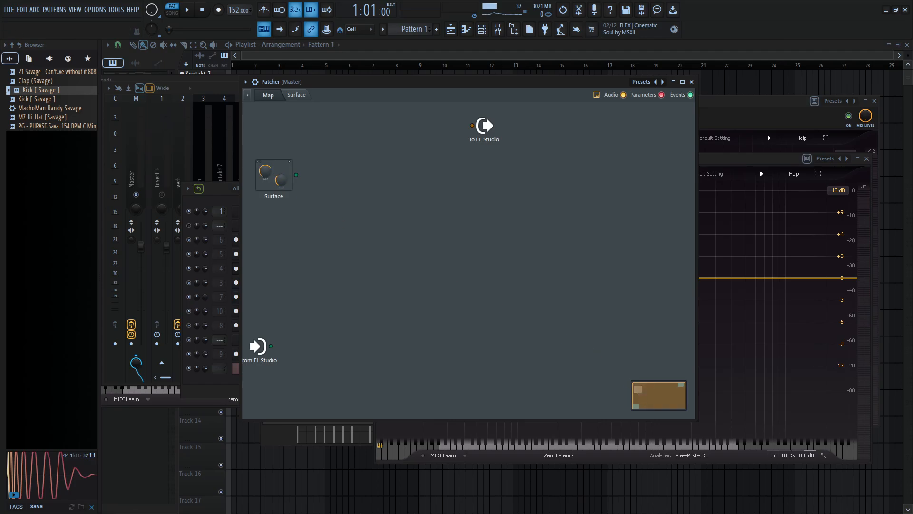
{"action": "left_click_drag", "start_coordinate": [273, 175], "coordinate": [364, 175]}
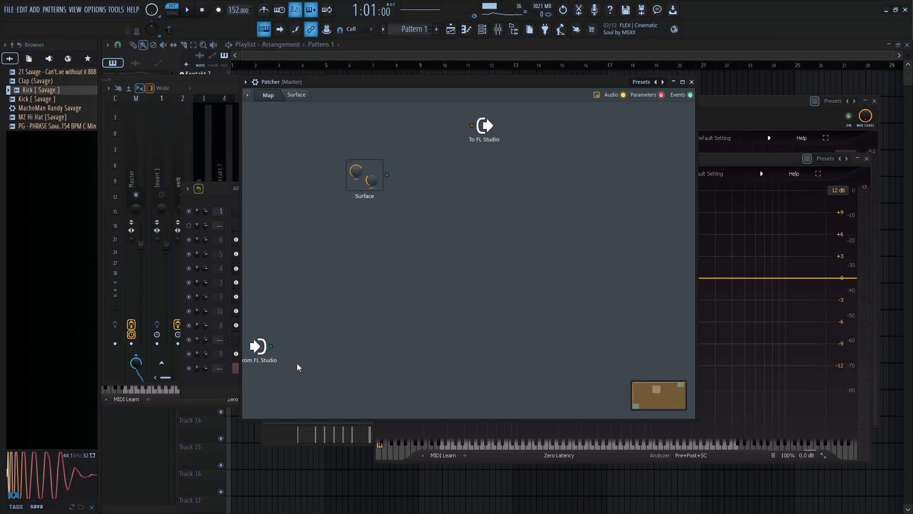
{"action": "left_click_drag", "start_coordinate": [259, 346], "coordinate": [346, 340]}
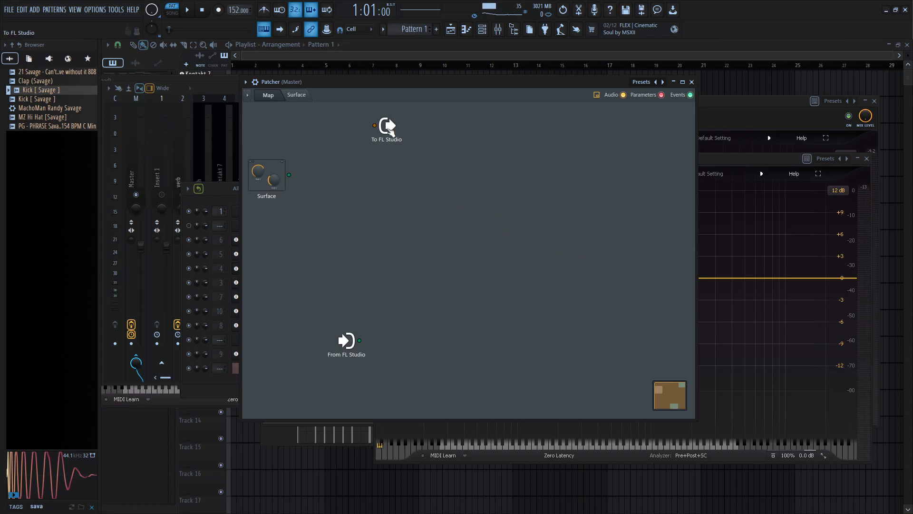
{"action": "left_click_drag", "start_coordinate": [388, 127], "coordinate": [584, 195]}
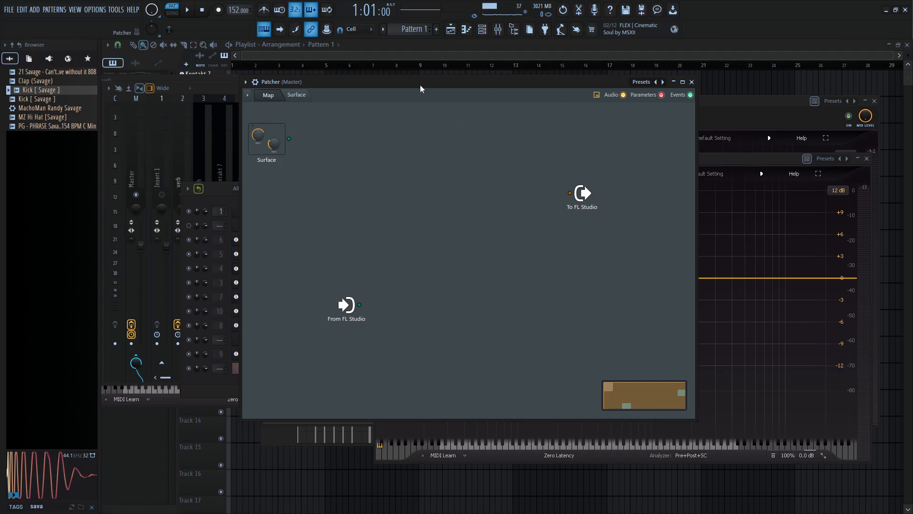
{"action": "left_click_drag", "start_coordinate": [284, 147], "coordinate": [284, 158]}
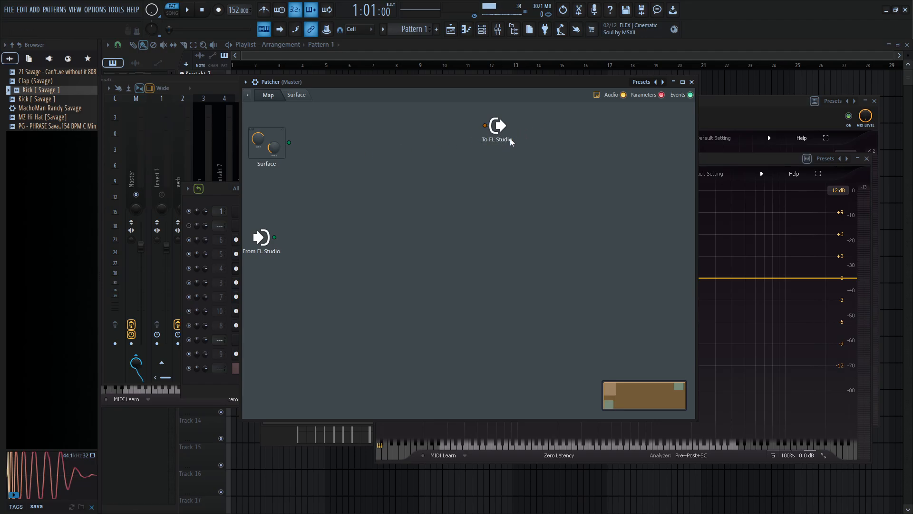
{"action": "left_click_drag", "start_coordinate": [499, 135], "coordinate": [544, 160]}
- Close Patcher and delete its channel from the channel rack
{"action": "left_click", "coordinate": [694, 84]}
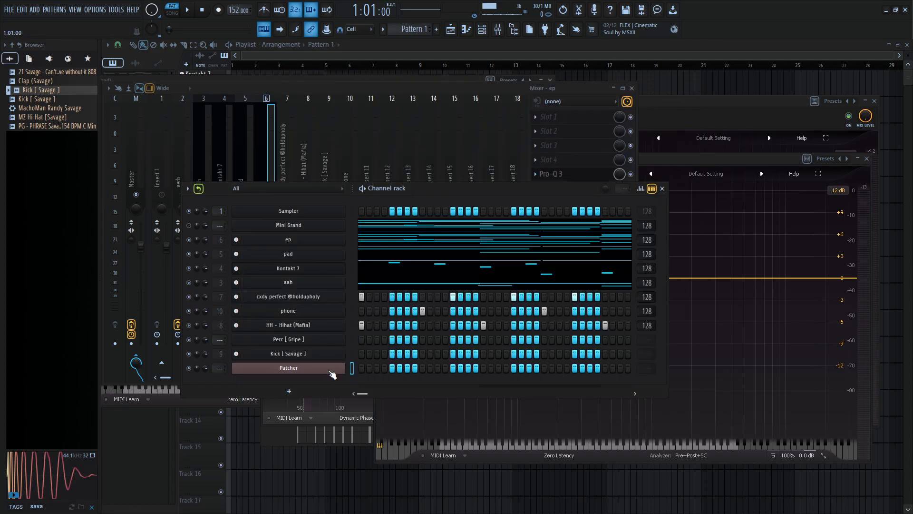
{"action": "right_click", "coordinate": [290, 373]}
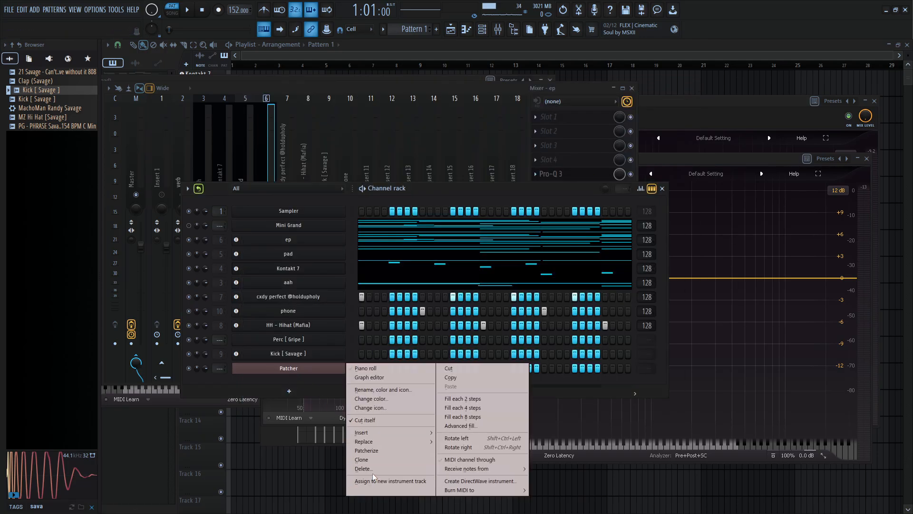
{"action": "left_click", "coordinate": [372, 470]}
{"action": "left_click", "coordinate": [491, 293]}
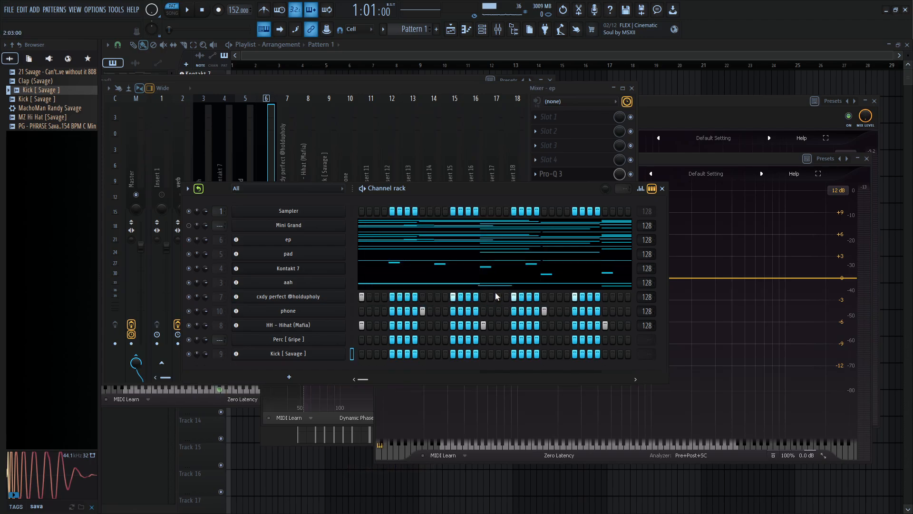
- Unmute the aah, HH - Hihat (Mafia), Kick [ Savage ] and phone mixer tracks
{"action": "left_click", "coordinate": [306, 89]}
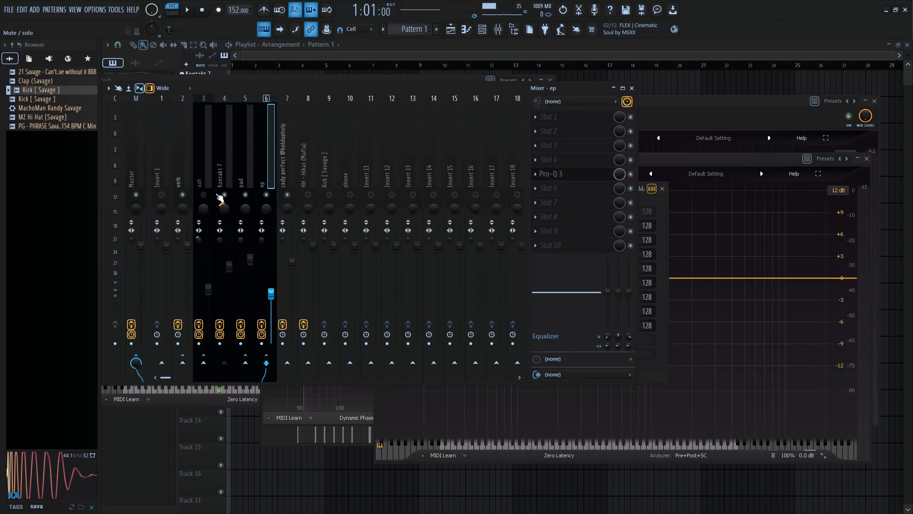
{"action": "left_click", "coordinate": [205, 194]}
{"action": "left_click", "coordinate": [307, 195]}
{"action": "left_click", "coordinate": [327, 194]}
{"action": "left_click", "coordinate": [350, 194]}
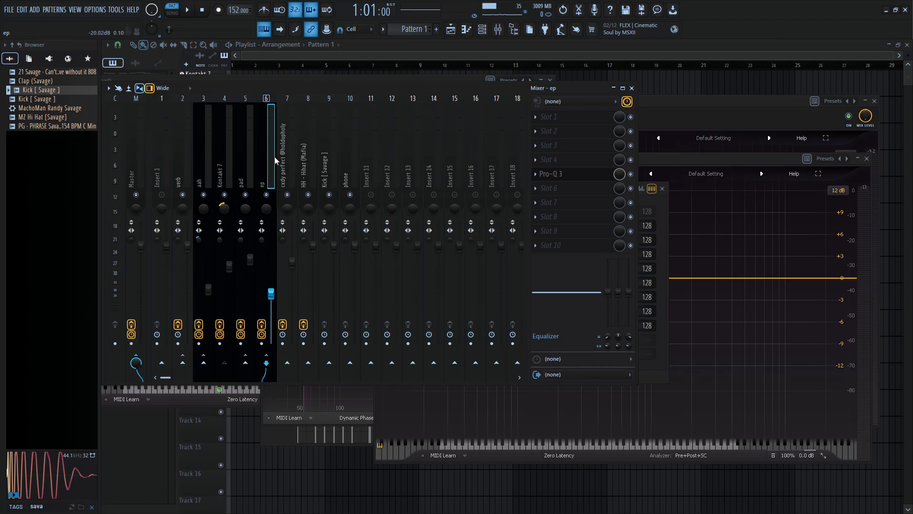
- Raise the aah, Kontakt 7, ep and cxdy perfect track levels during playback, cxdy perfect to about 94%, and reset the master fader
{"action": "mouse_move", "coordinate": [269, 156]}
{"action": "left_mouse_down"}
{"action": "mouse_move", "coordinate": [348, 152]}
{"action": "mouse_move", "coordinate": [256, 152]}
{"action": "left_mouse_up"}
{"action": "left_click", "coordinate": [248, 149]}
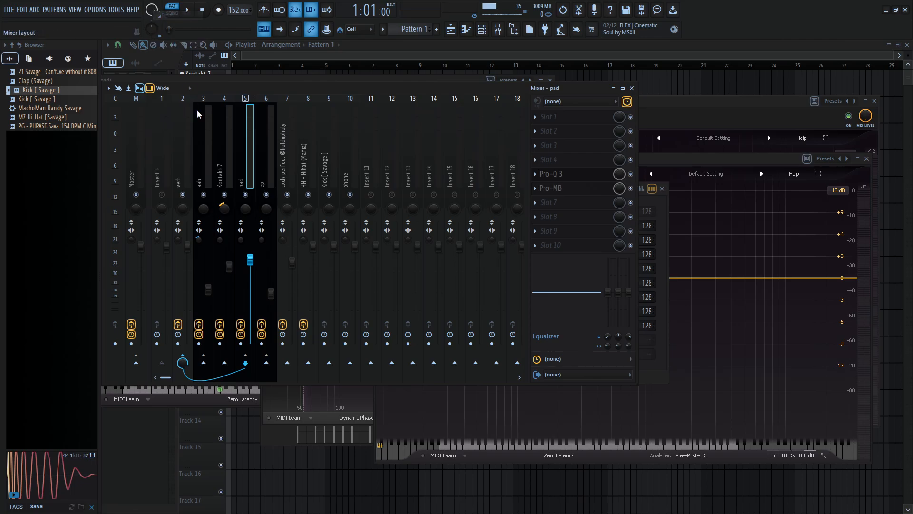
{"action": "key", "text": "space"}
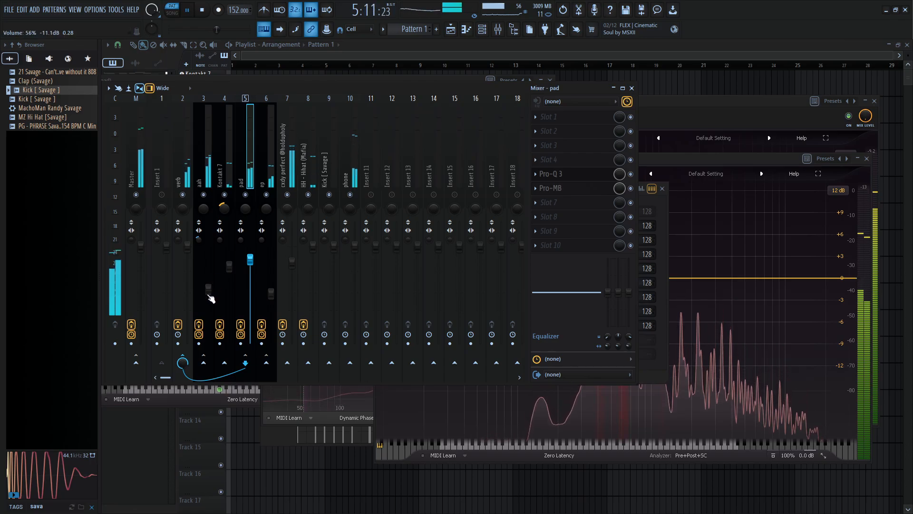
{"action": "left_click_drag", "start_coordinate": [234, 265], "coordinate": [235, 255]}
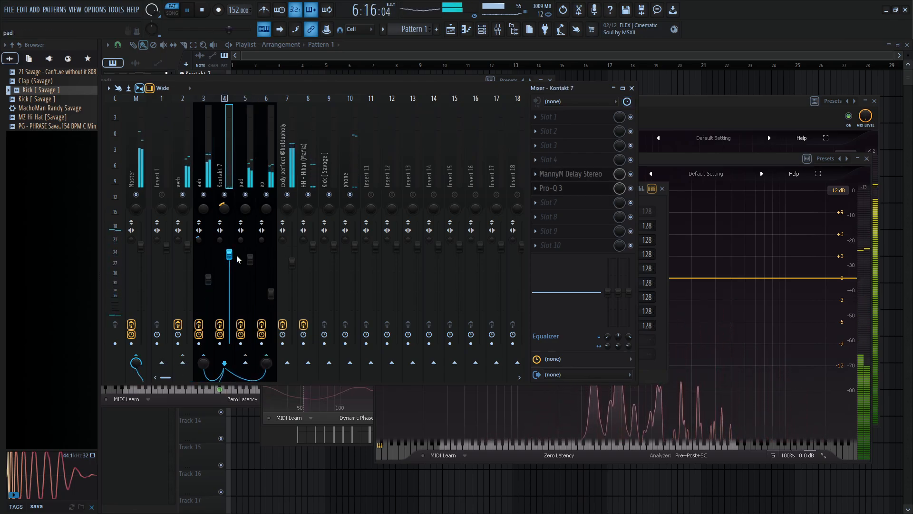
{"action": "left_click", "coordinate": [270, 292]}
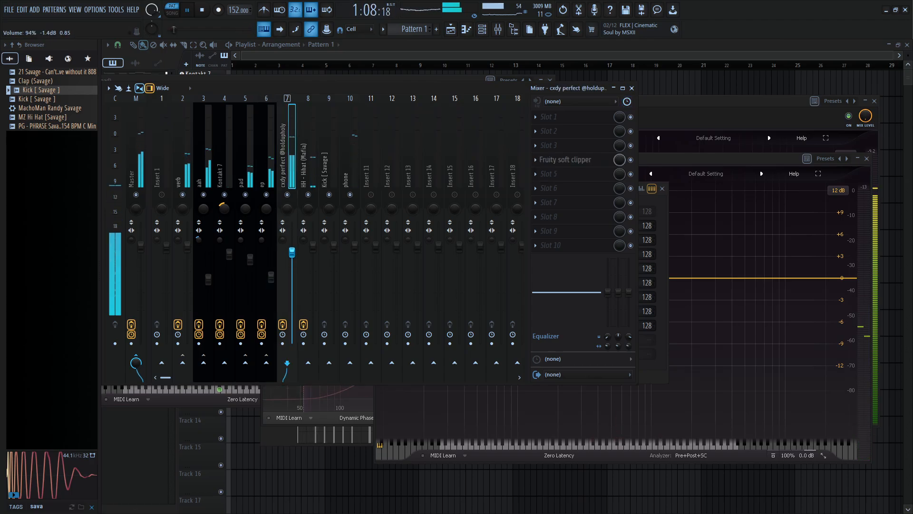
{"action": "right_click", "coordinate": [141, 246]}
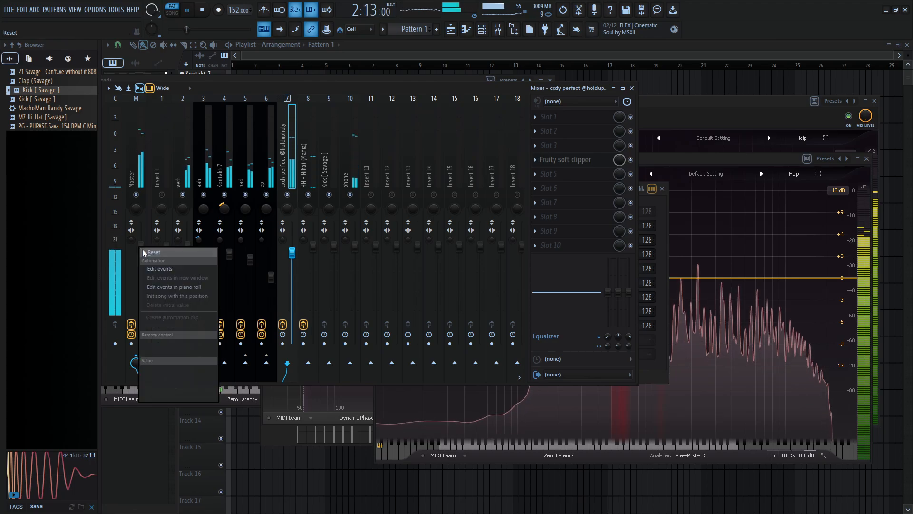
{"action": "left_click", "coordinate": [398, 81]}
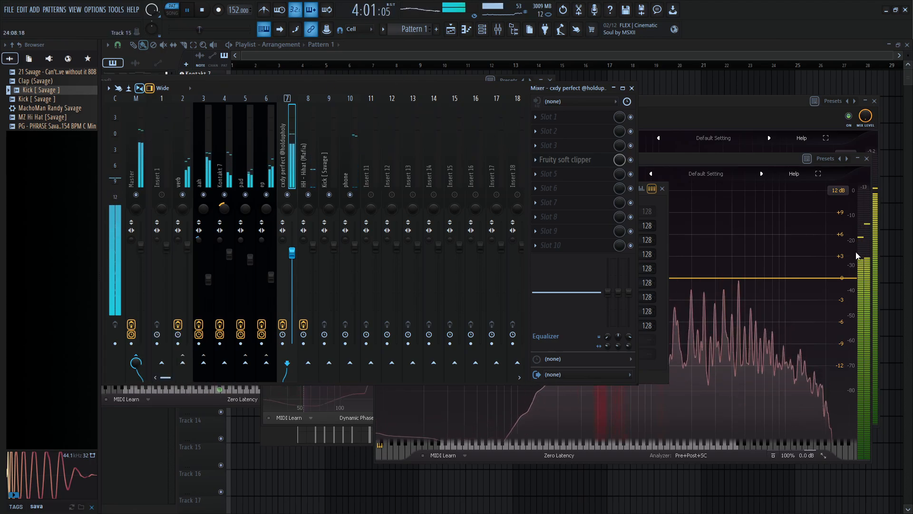
- Check the Windows output volume in the system quick settings and stop playback in the maximized FL Studio window
{"action": "left_click", "coordinate": [895, 10]}
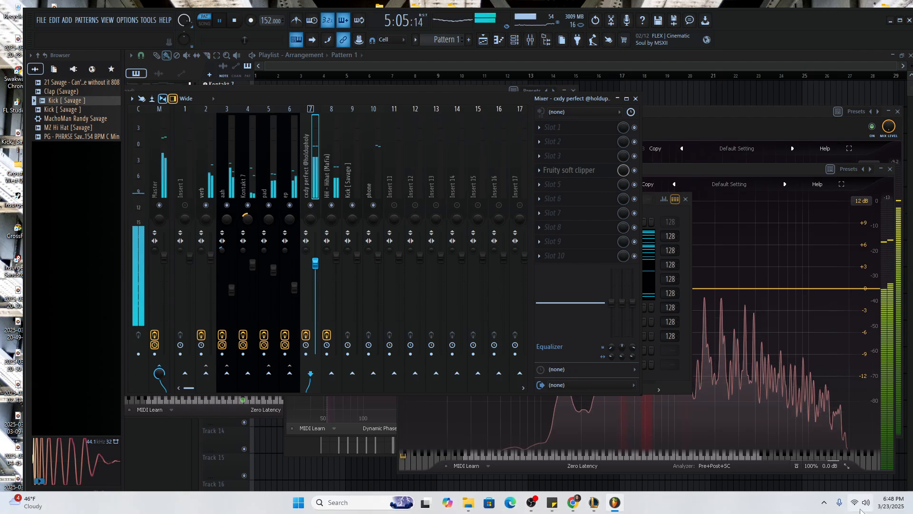
{"action": "left_click", "coordinate": [866, 503]}
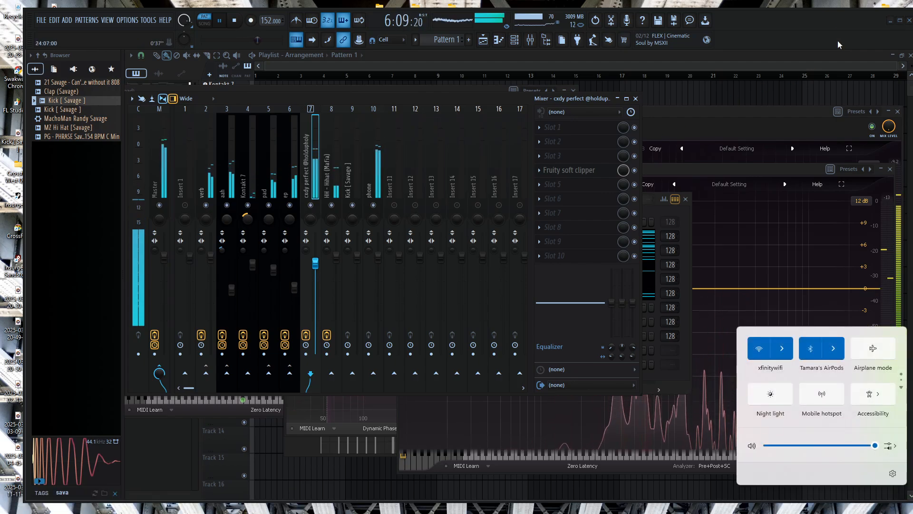
{"action": "double_click", "coordinate": [839, 12]}
{"action": "key", "text": "space"}
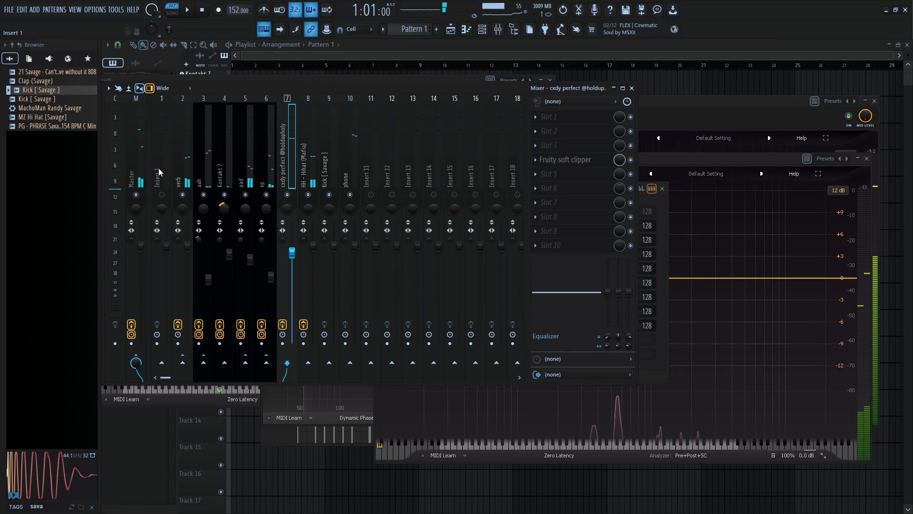
- Reset the cxdy perfect track's fader to its default level and audition the pattern
{"action": "right_click", "coordinate": [295, 257]}
{"action": "left_click", "coordinate": [298, 260]}
{"action": "key", "text": "space"}
{"action": "key", "text": "space"}
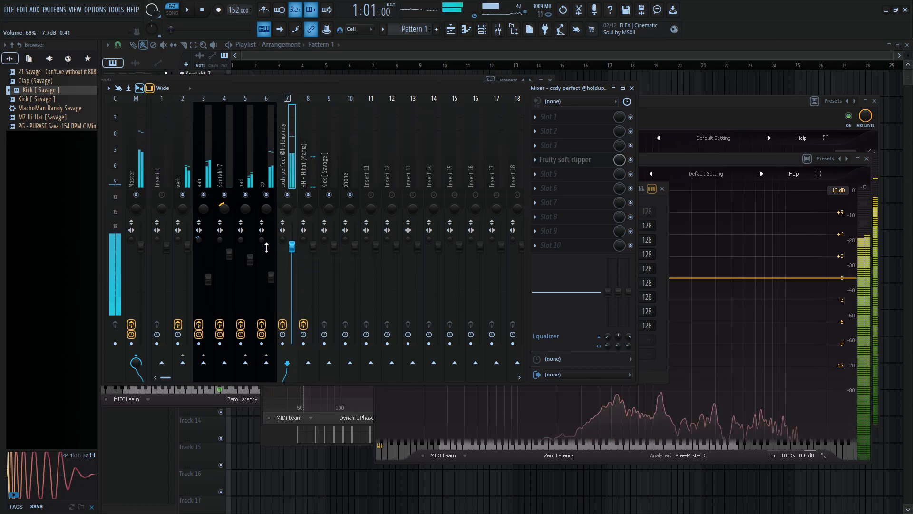
{"action": "key", "text": "space"}
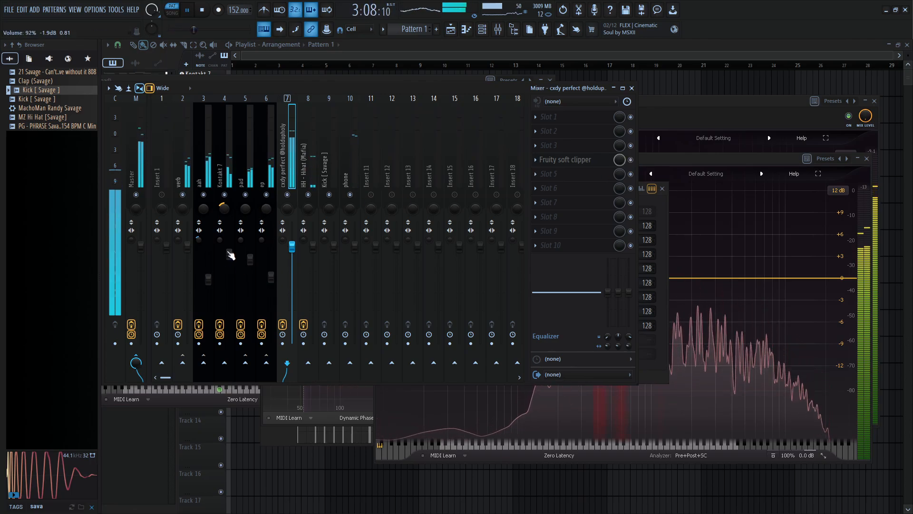
- Reset the Insert 1 mixer track to default, confirming the removal of its plugins
{"action": "left_click", "coordinate": [161, 155]}
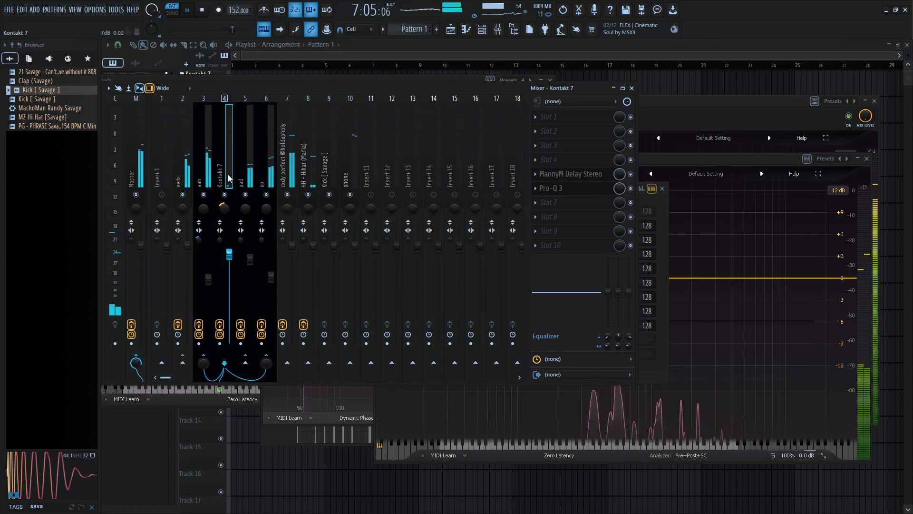
{"action": "left_click", "coordinate": [263, 170]}
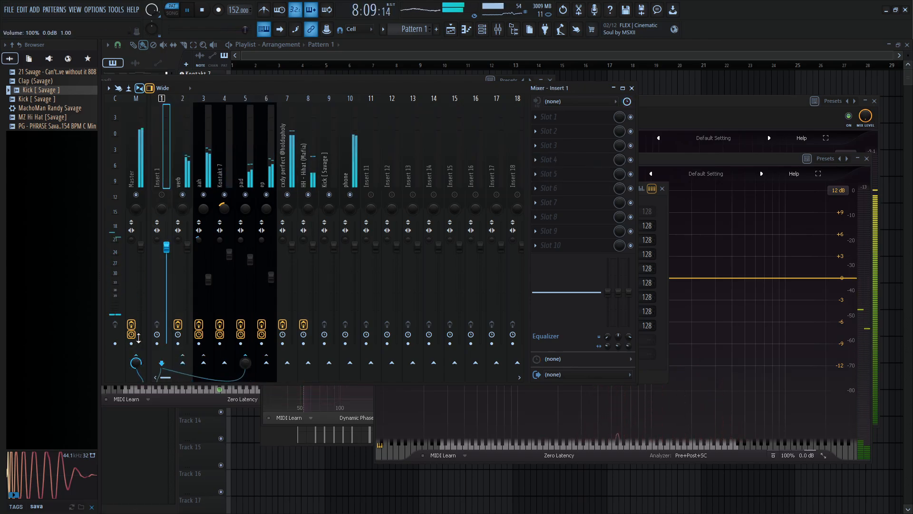
{"action": "right_click", "coordinate": [159, 166]}
{"action": "left_click", "coordinate": [249, 185]}
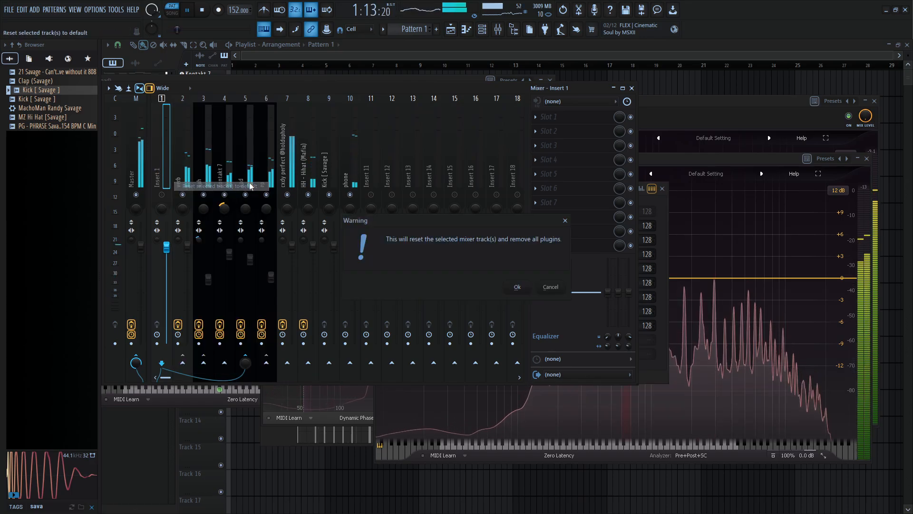
{"action": "left_click", "coordinate": [517, 287]}
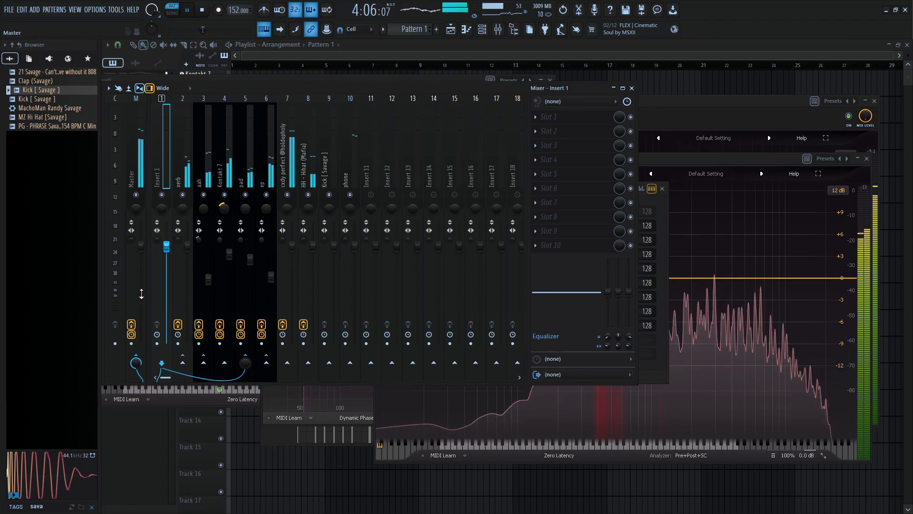
- Reset the routing of the Insert 1 mixer track and stop playback
{"action": "right_click", "coordinate": [161, 162]}
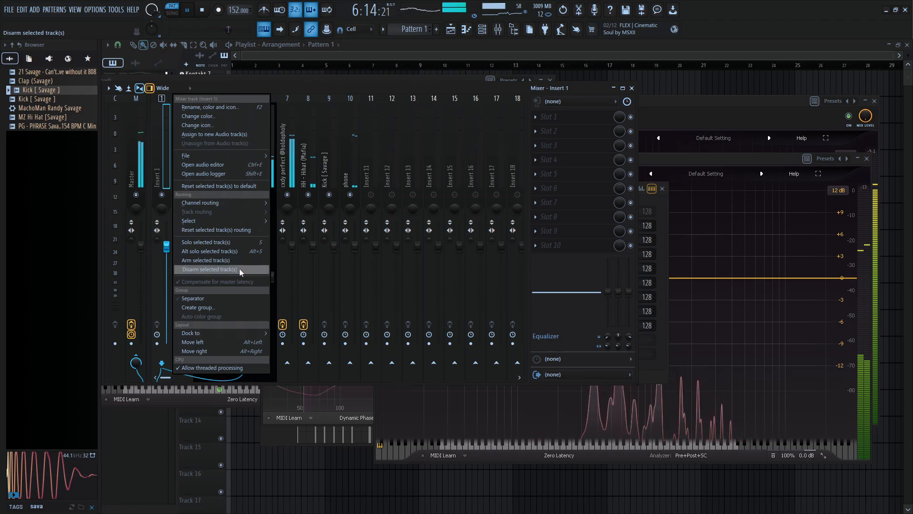
{"action": "mouse_move", "coordinate": [236, 203]}
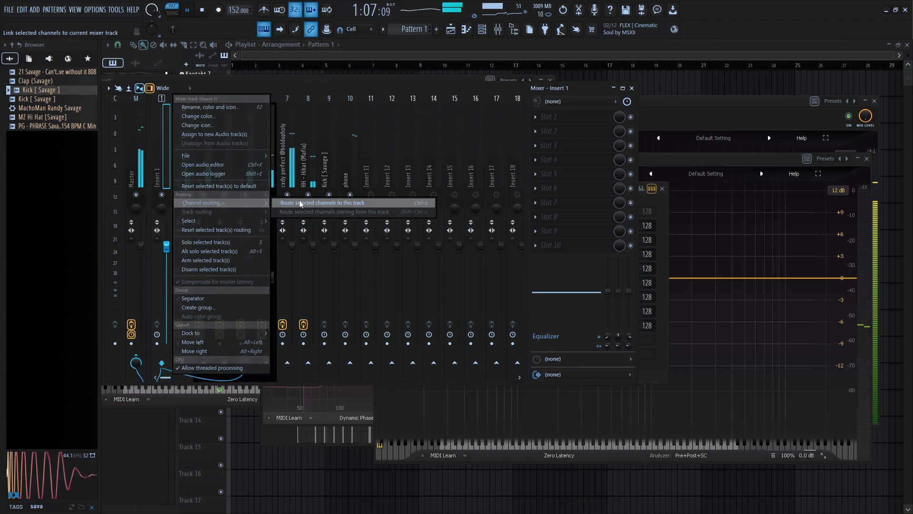
{"action": "left_click", "coordinate": [244, 230]}
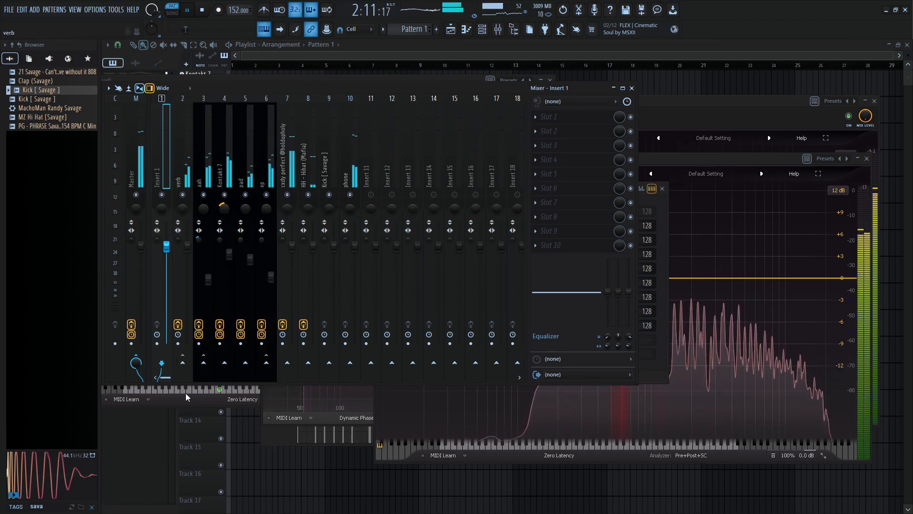
{"action": "key", "text": "space"}
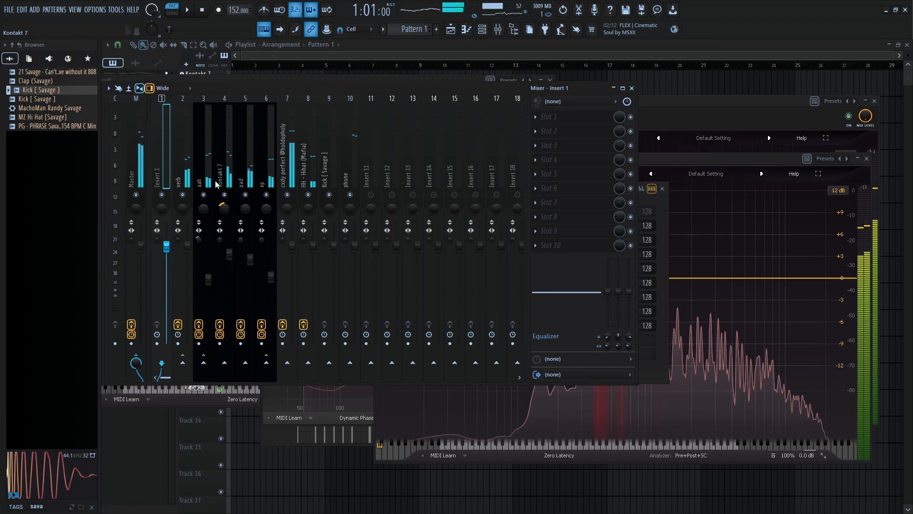
- Examine the send routing of the verb, aah, Kontakt 7, pad and ep mixer tracks
{"action": "left_click", "coordinate": [183, 165]}
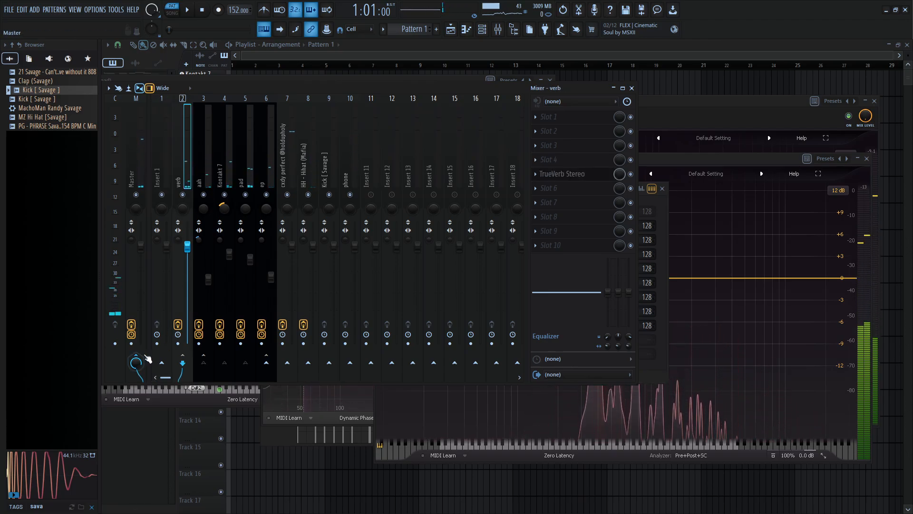
{"action": "left_click", "coordinate": [205, 169]}
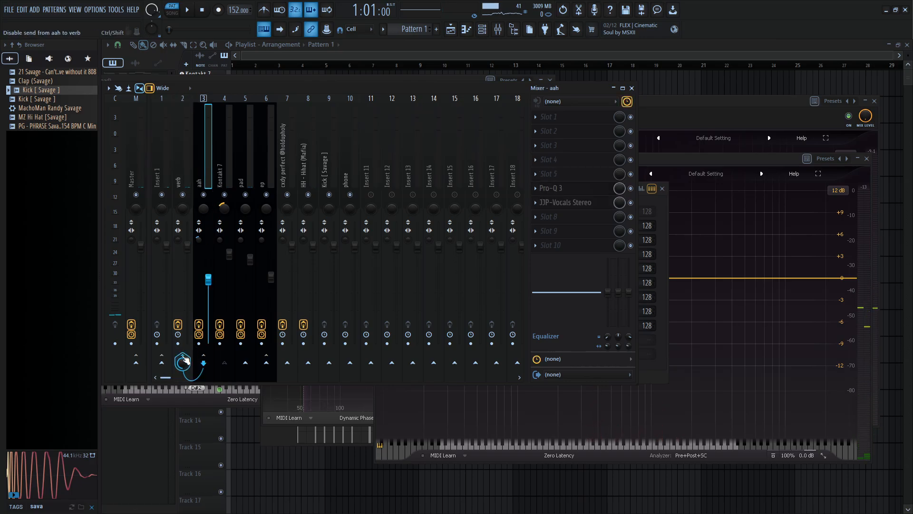
{"action": "left_click", "coordinate": [221, 184]}
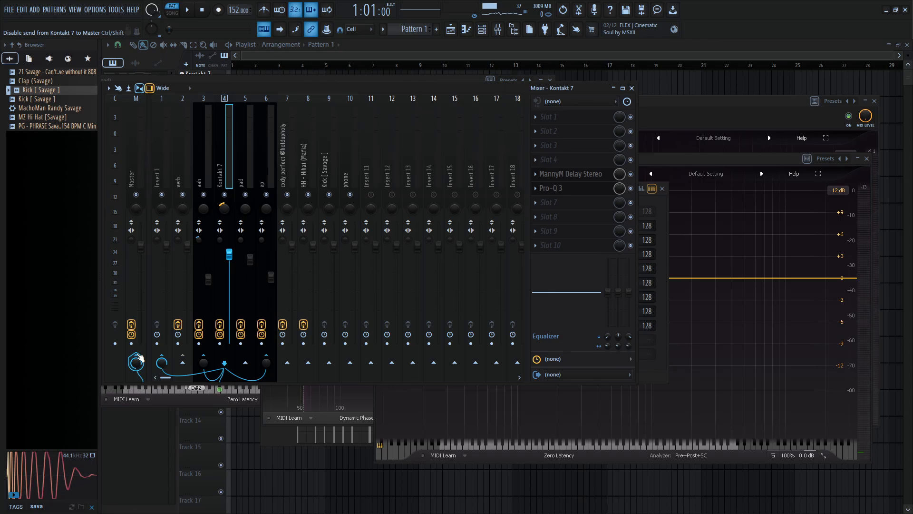
{"action": "left_click", "coordinate": [249, 167]}
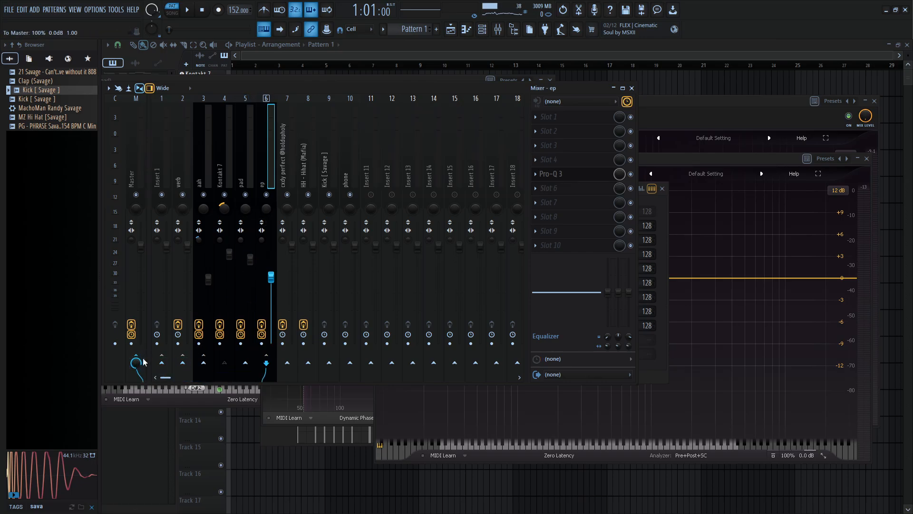
- Load Abbey Road Saturator Stereo into effect slot 4 of the Insert 1 mixer track
{"action": "left_click", "coordinate": [167, 174]}
{"action": "left_click", "coordinate": [542, 160]}
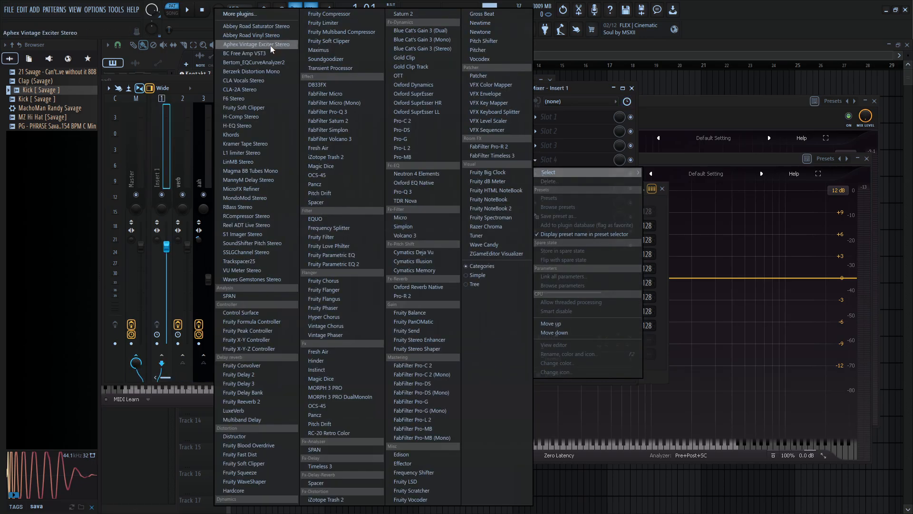
{"action": "left_click", "coordinate": [269, 28]}
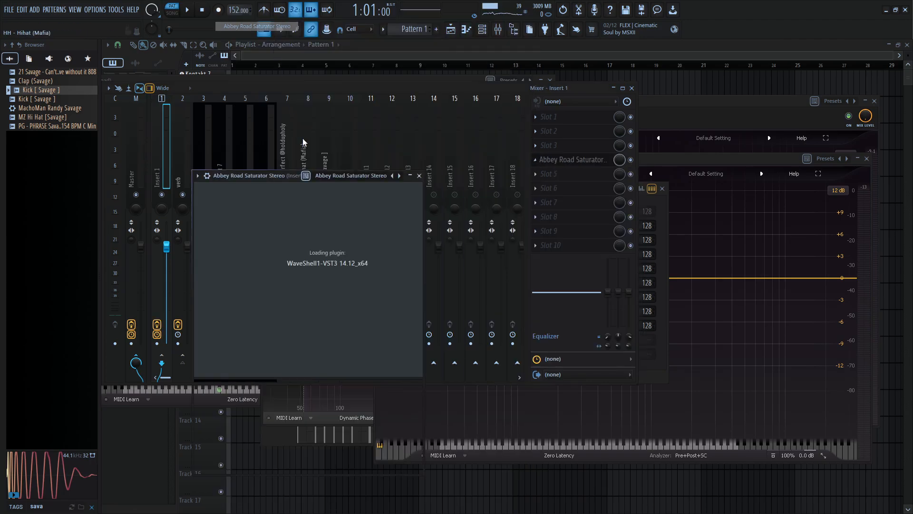
- Apply the factory preset TG MixBus Light Saturation to the saturator, audition it, and stop playback
{"action": "left_click", "coordinate": [280, 186]}
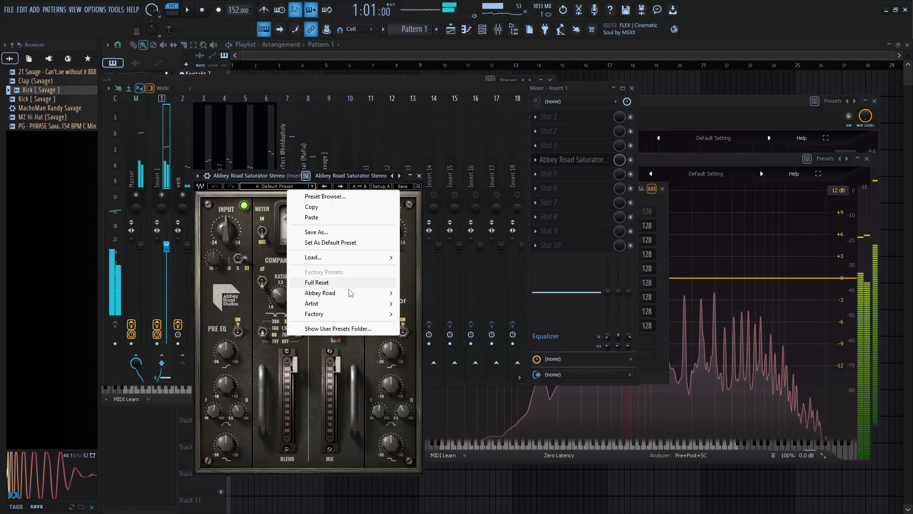
{"action": "mouse_move", "coordinate": [359, 293]}
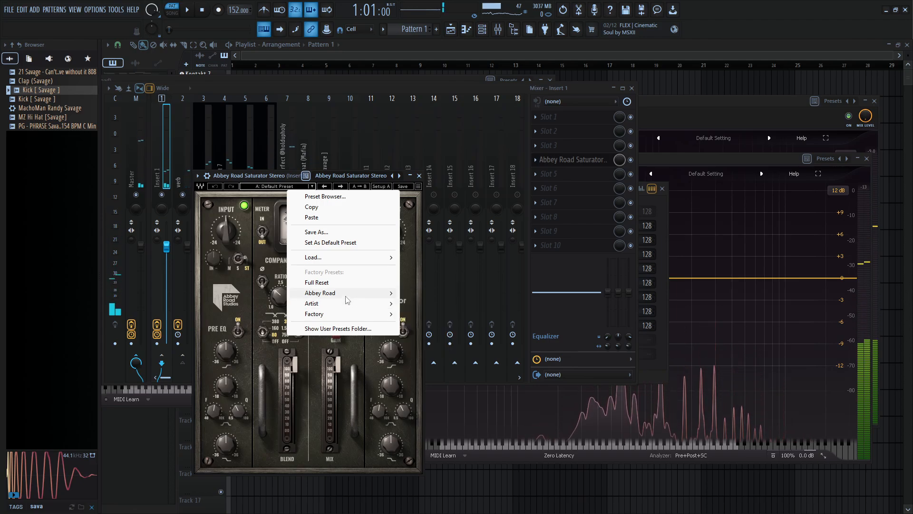
{"action": "mouse_move", "coordinate": [346, 313]}
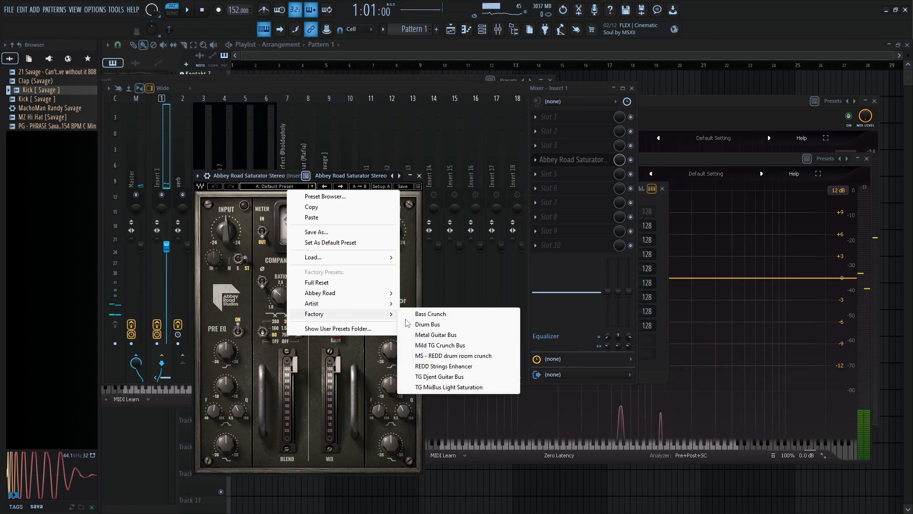
{"action": "left_click", "coordinate": [439, 387]}
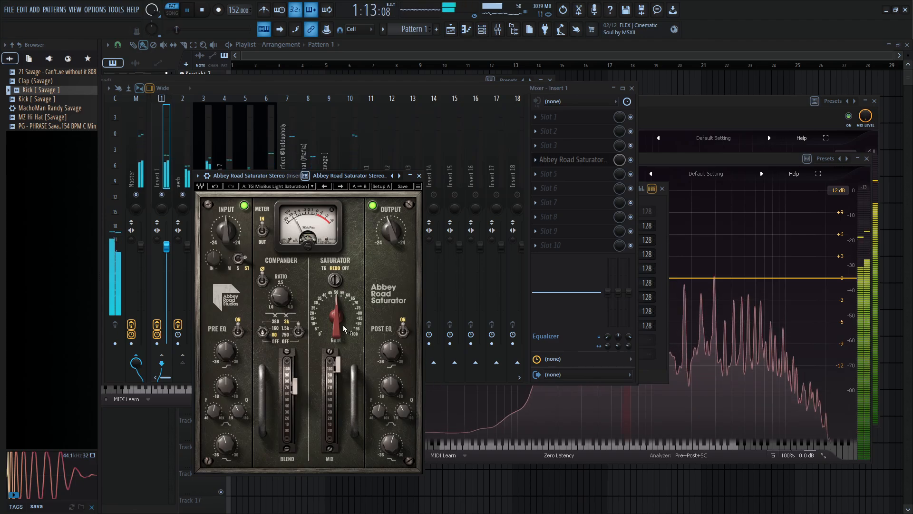
{"action": "left_click", "coordinate": [633, 161]}
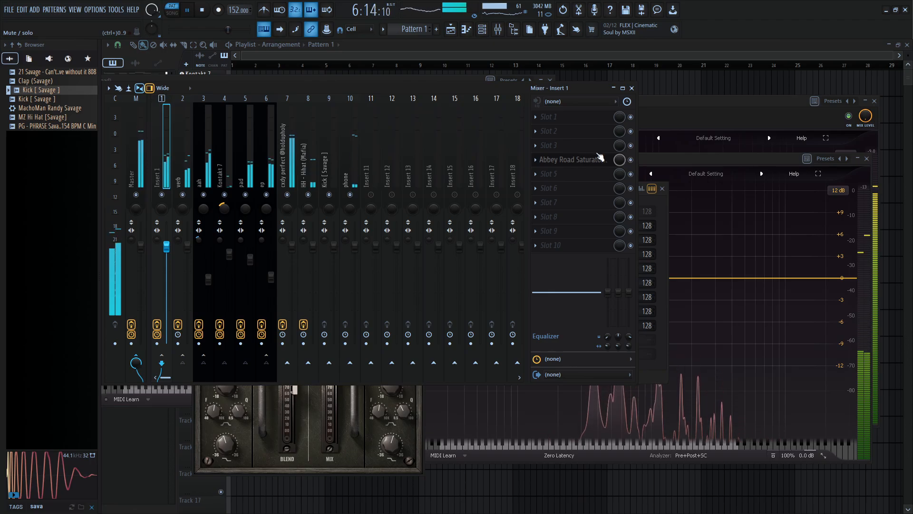
{"action": "key", "text": "space"}
- Try OTT in effect slot 6 of Insert 1 with its downward strength at 0 %, auditioning the pattern
{"action": "left_click", "coordinate": [539, 191]}
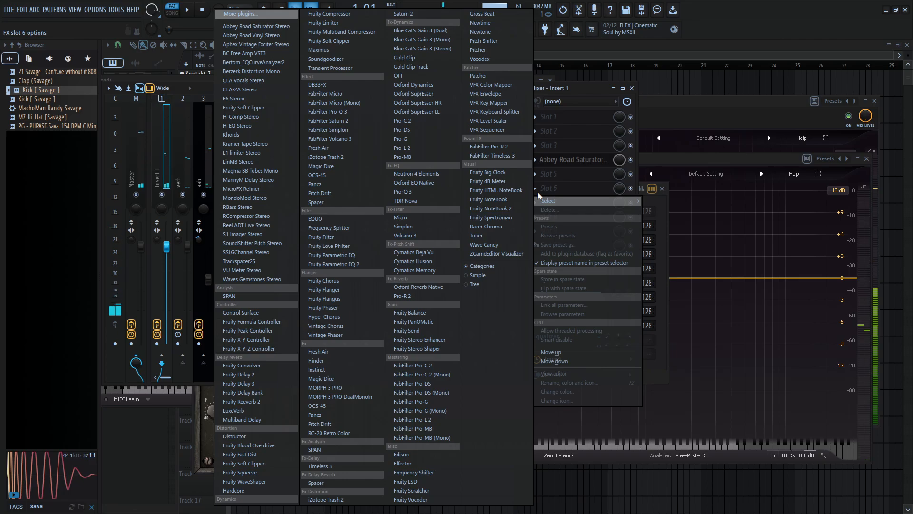
{"action": "left_click", "coordinate": [423, 75]}
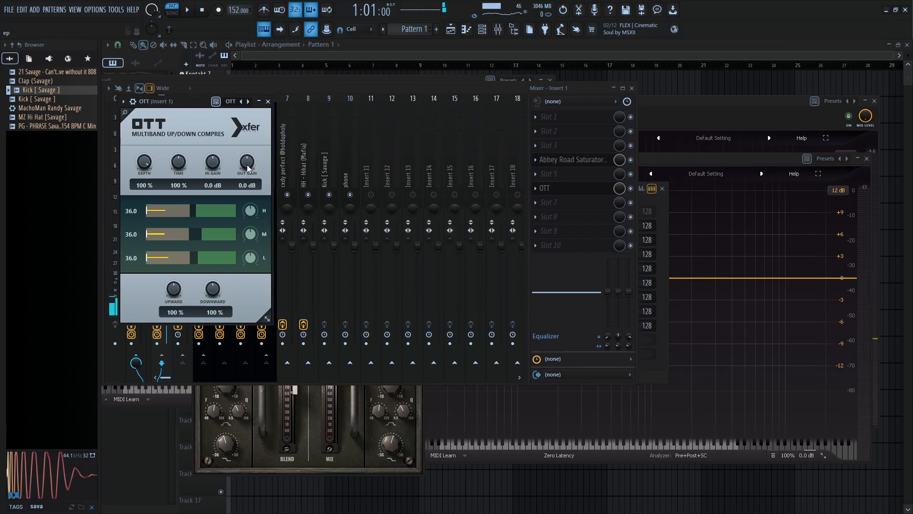
{"action": "key", "text": "space"}
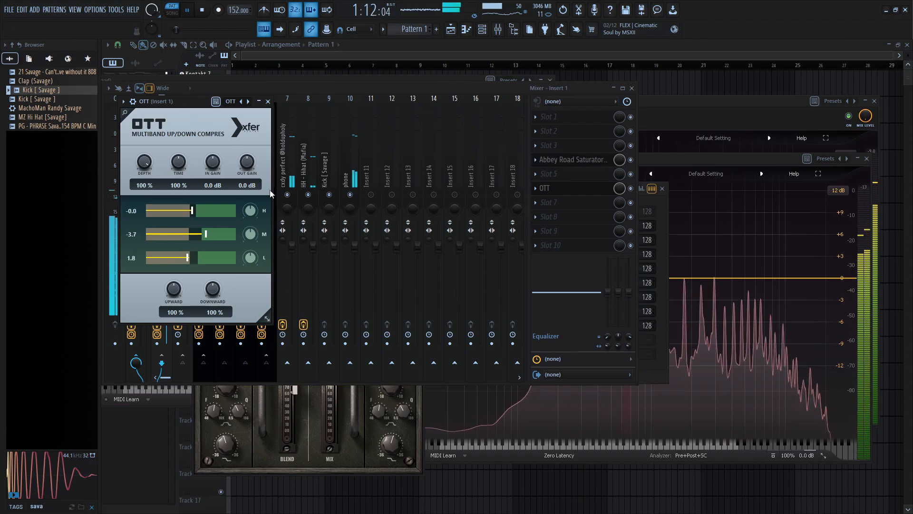
{"action": "left_click_drag", "start_coordinate": [211, 306], "coordinate": [225, 360]}
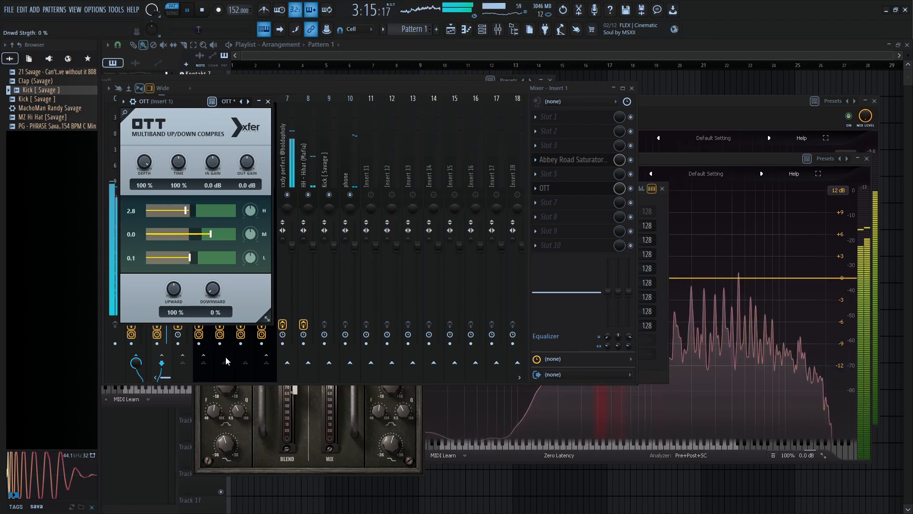
{"action": "key", "text": "space"}
- Delete OTT from effect slot 6 of Insert 1
{"action": "right_click", "coordinate": [541, 188]}
{"action": "left_click", "coordinate": [561, 211]}
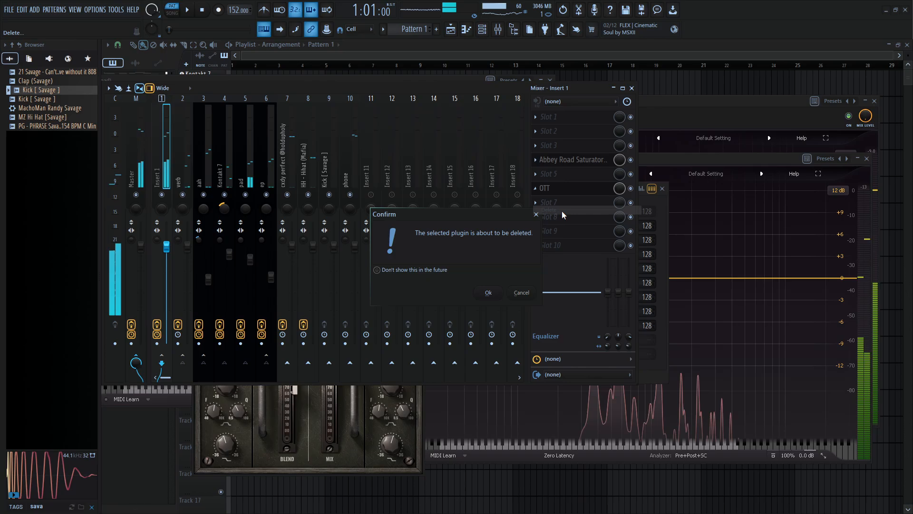
{"action": "key", "text": "Escape"}
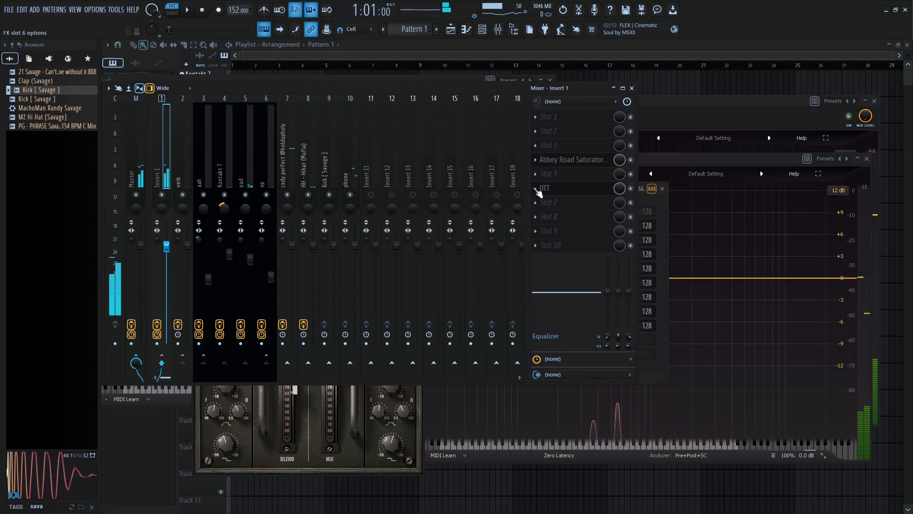
{"action": "right_click", "coordinate": [539, 191]}
{"action": "left_click", "coordinate": [544, 210]}
{"action": "left_click", "coordinate": [486, 291]}
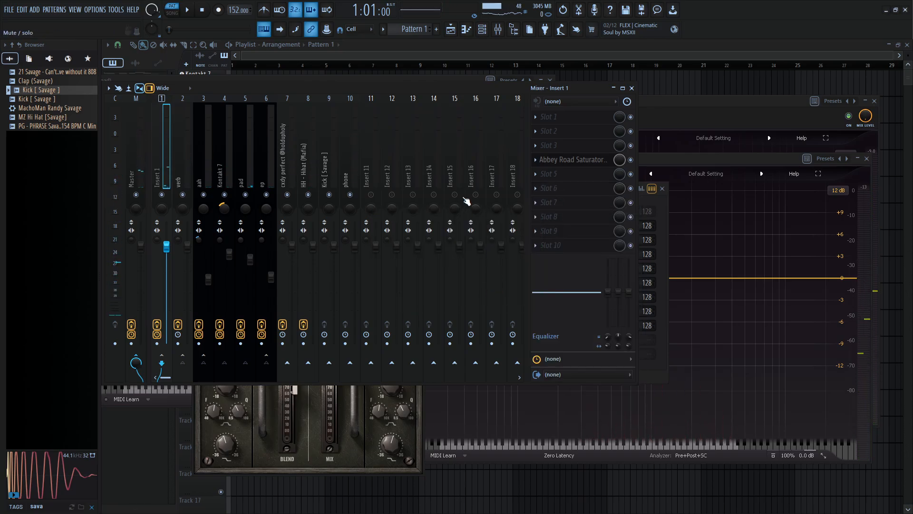
- Audition the pattern briefly, then load Pro-MB into effect slot 6 of Insert 1
{"action": "key", "text": "space"}
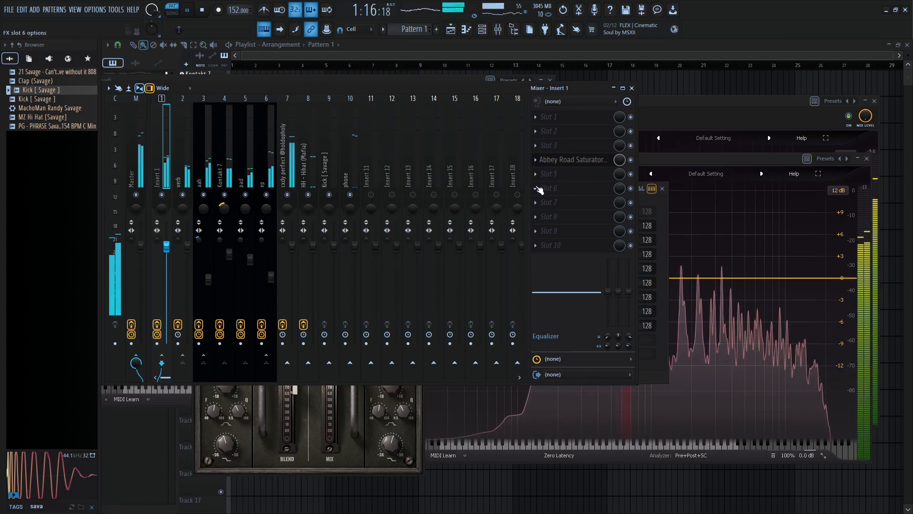
{"action": "left_click", "coordinate": [536, 188]}
{"action": "key", "text": "Escape"}
{"action": "key", "text": "space"}
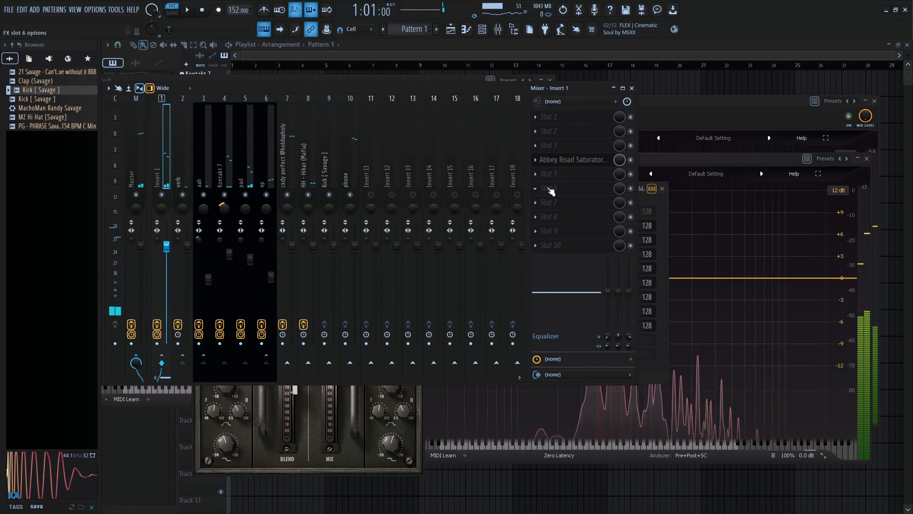
{"action": "left_click", "coordinate": [539, 187]}
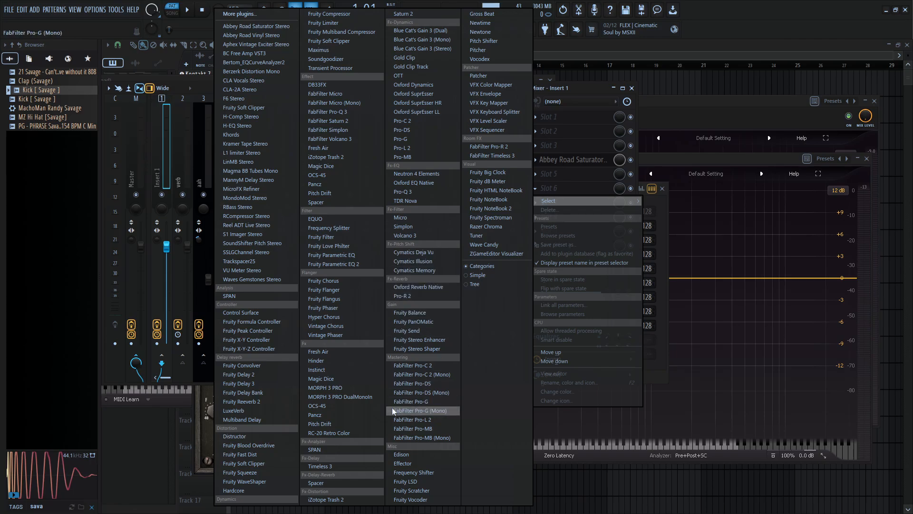
{"action": "left_click", "coordinate": [427, 156]}
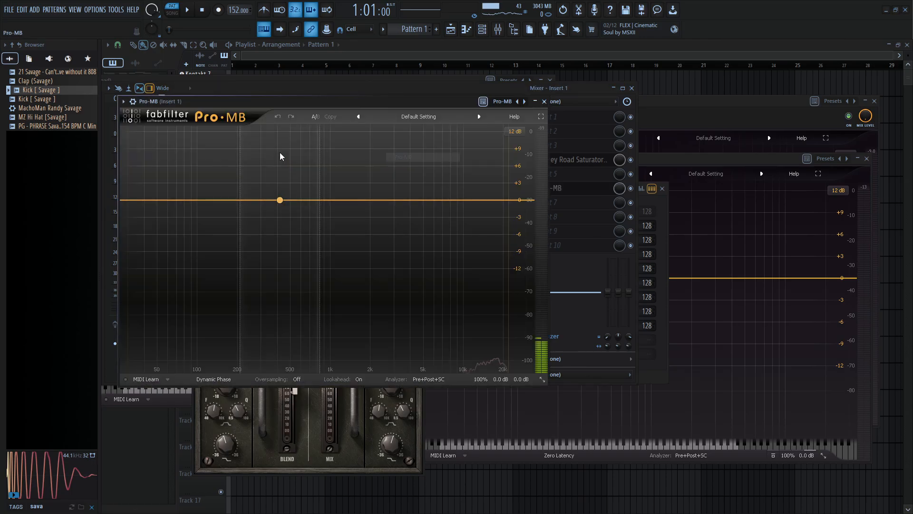
- Add a Pro-MB band at +3.58 dB in Expand mode, give it a positive range, and centre it around 1.6 kHz
{"action": "left_click", "coordinate": [279, 197]}
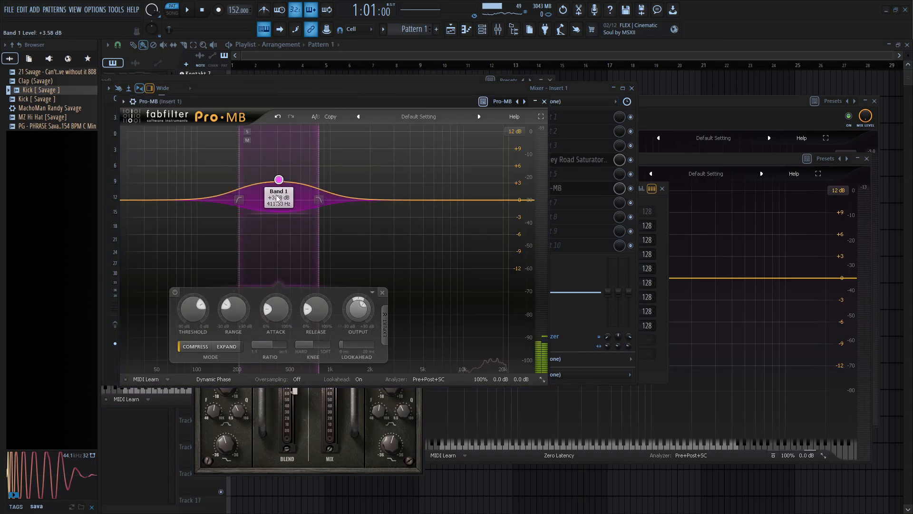
{"action": "left_click", "coordinate": [227, 347]}
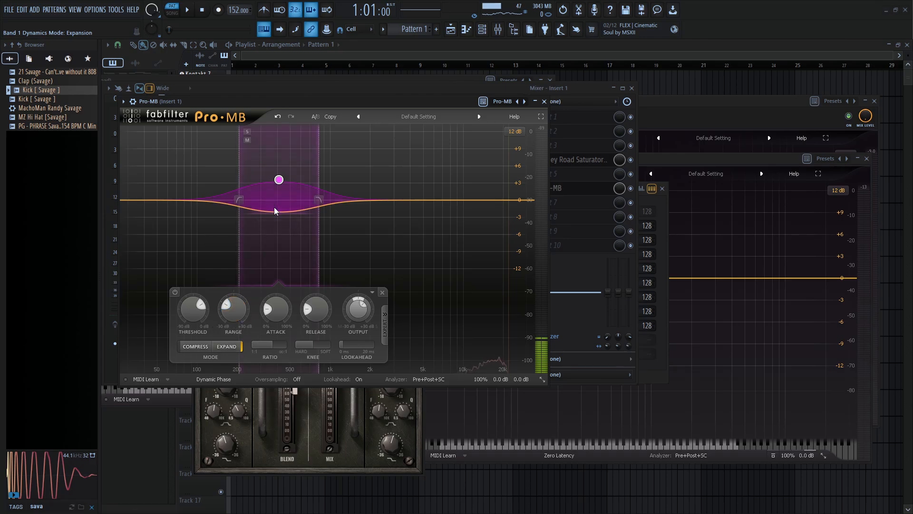
{"action": "left_click_drag", "start_coordinate": [288, 185], "coordinate": [234, 185]}
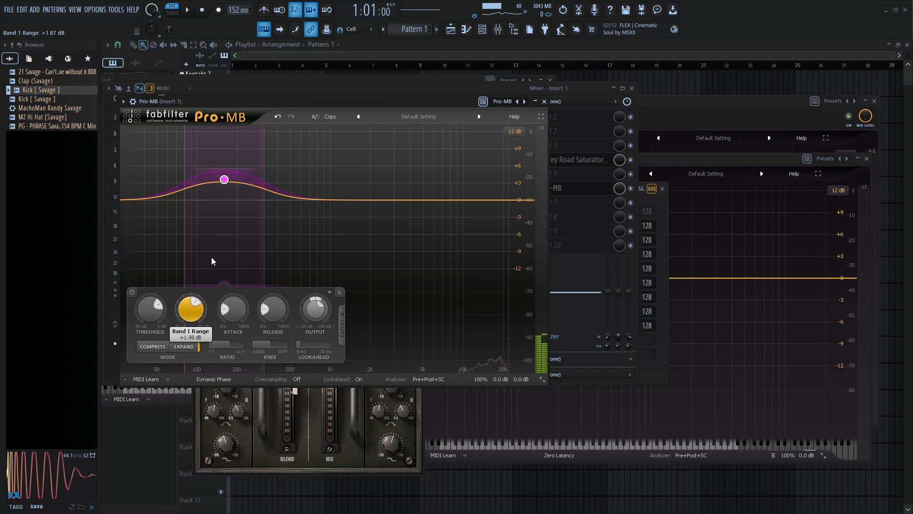
{"action": "left_click_drag", "start_coordinate": [211, 258], "coordinate": [219, 236]}
{"action": "left_click_drag", "start_coordinate": [228, 182], "coordinate": [361, 181]}
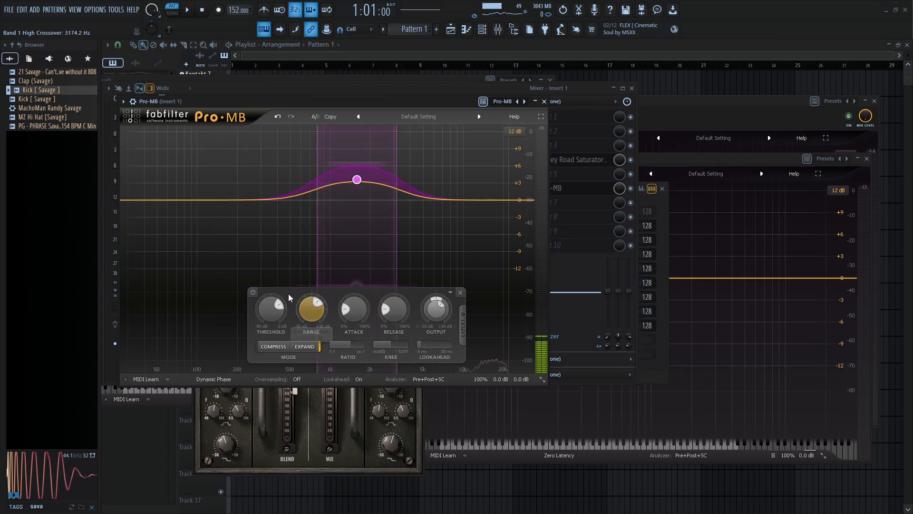
- Play the pattern and look over the effects on the pad and Master mixer tracks, returning to Insert 1
{"action": "left_click", "coordinate": [291, 90]}
{"action": "key", "text": "space"}
{"action": "left_click", "coordinate": [293, 79]}
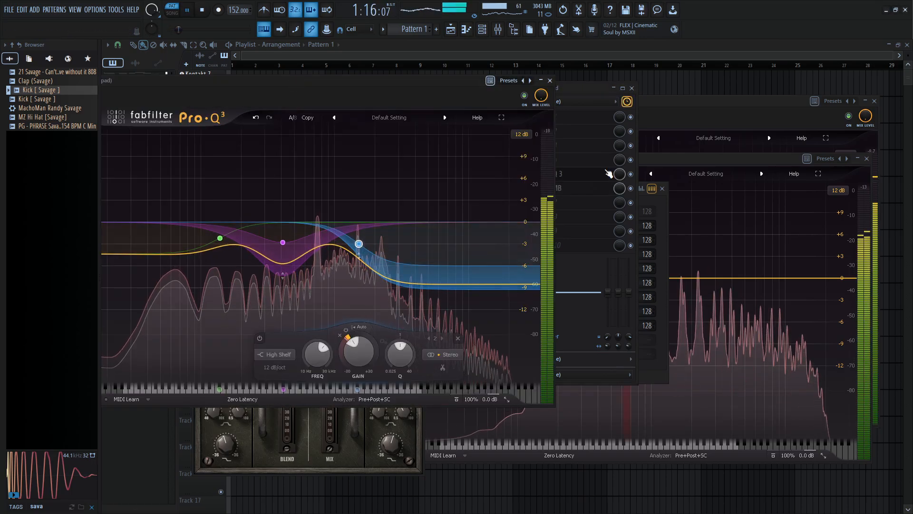
{"action": "left_click", "coordinate": [564, 189]}
{"action": "left_click", "coordinate": [562, 188]}
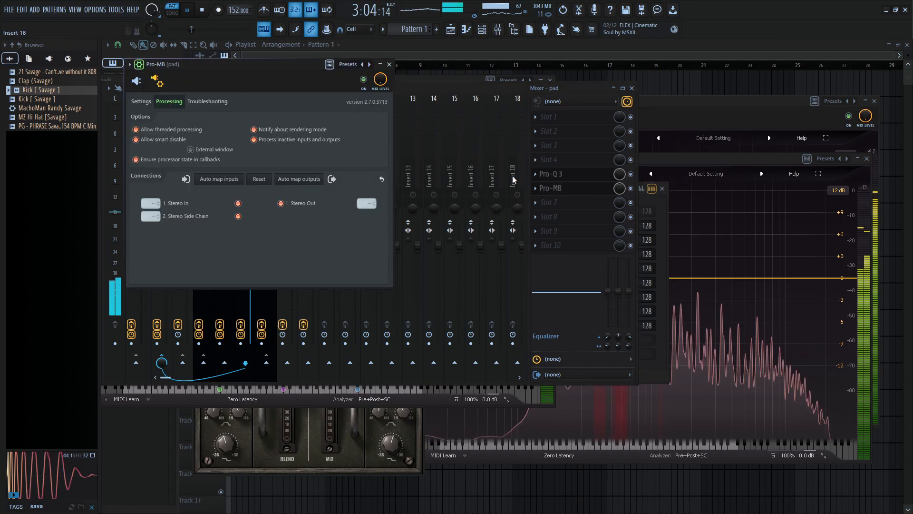
{"action": "left_click", "coordinate": [389, 63]}
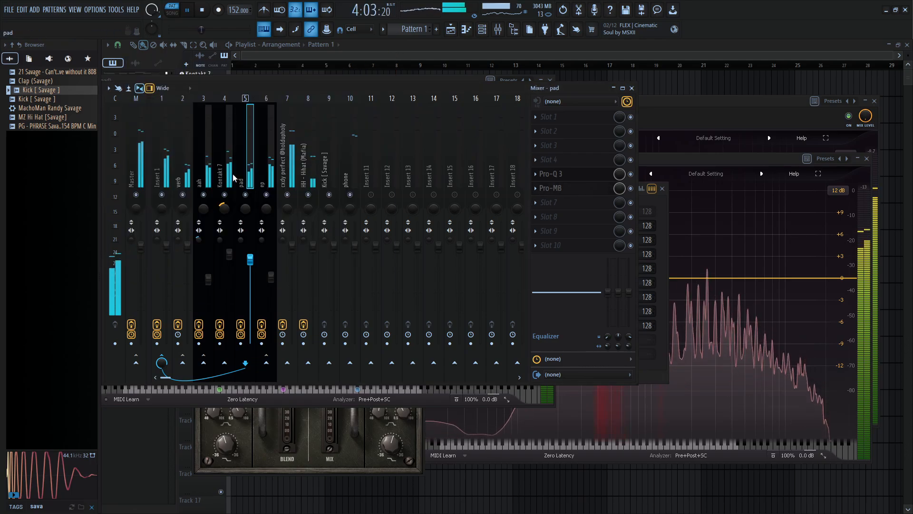
{"action": "left_click", "coordinate": [133, 157]}
{"action": "scroll", "coordinate": [155, 161], "scroll_direction": "down", "scroll_amount": 2}
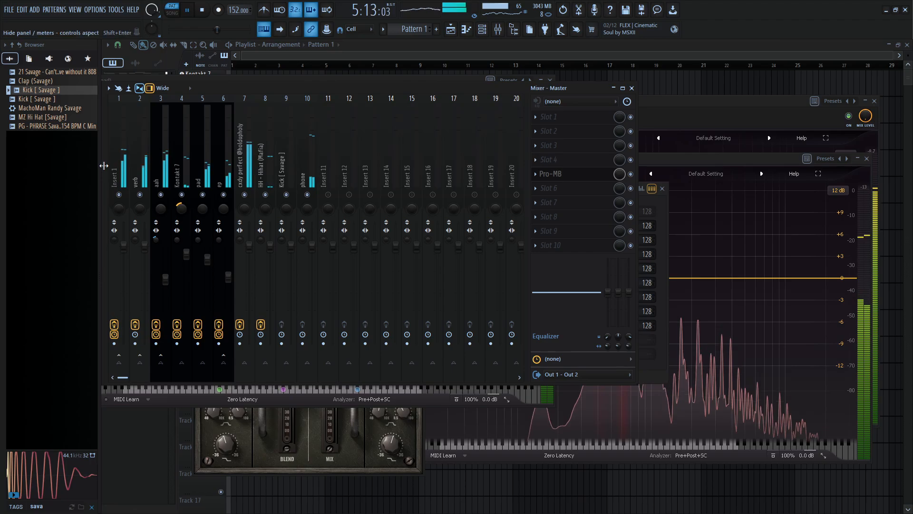
{"action": "scroll", "coordinate": [133, 169], "scroll_direction": "up", "scroll_amount": 2}
{"action": "left_click", "coordinate": [161, 162]}
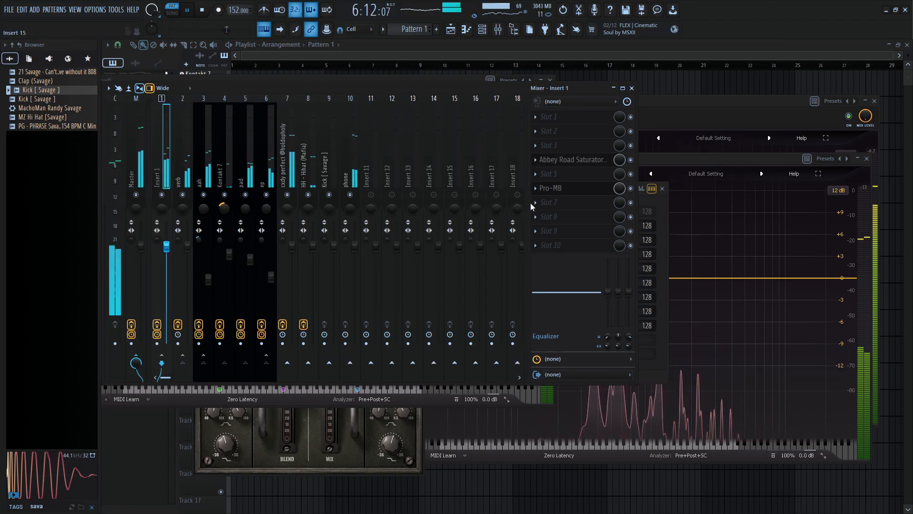
- Move Insert 1's Pro-MB band up to the highs, raise its level slightly, and set threshold −38.20 dB and ratio 5.41:1
{"action": "left_click", "coordinate": [575, 188]}
{"action": "left_click_drag", "start_coordinate": [351, 175], "coordinate": [406, 196]}
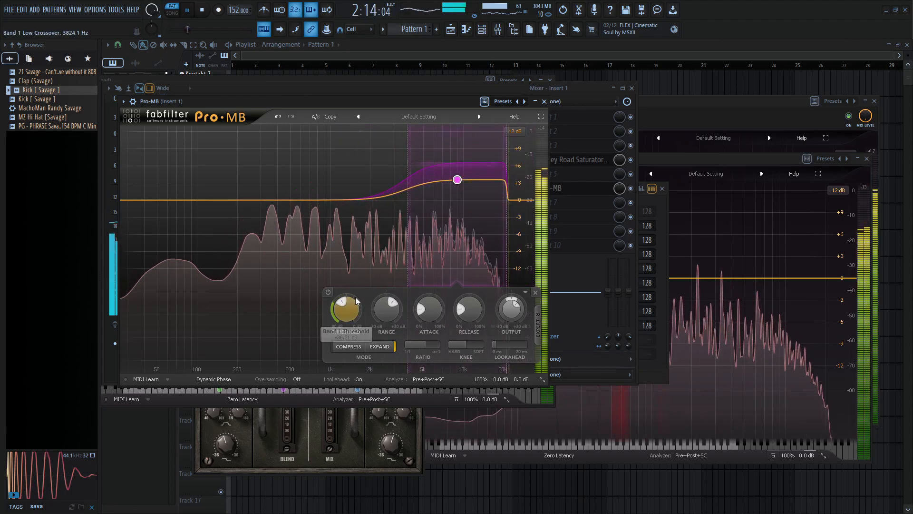
{"action": "left_click_drag", "start_coordinate": [353, 304], "coordinate": [374, 312]}
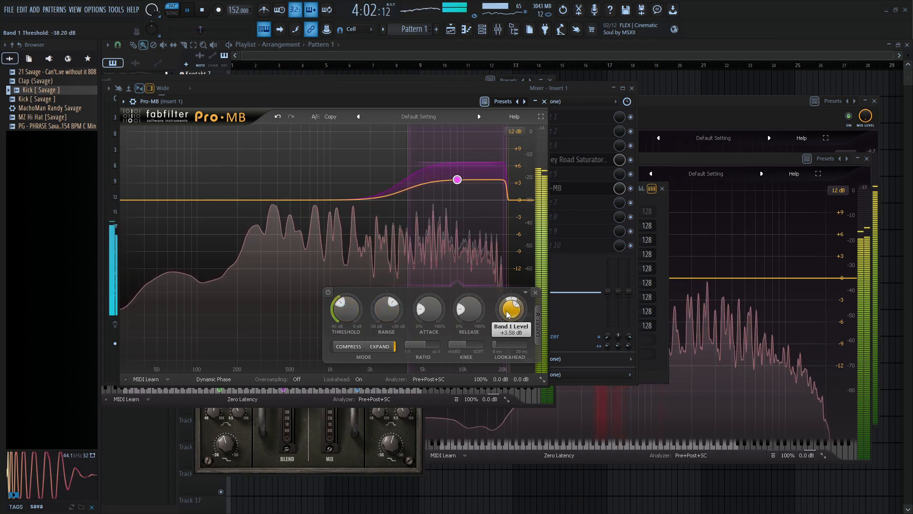
{"action": "mouse_move", "coordinate": [510, 310]}
{"action": "left_mouse_down"}
{"action": "mouse_move", "coordinate": [511, 301]}
{"action": "mouse_move", "coordinate": [510, 309]}
{"action": "left_mouse_up"}
{"action": "left_click_drag", "start_coordinate": [426, 344], "coordinate": [441, 345]}
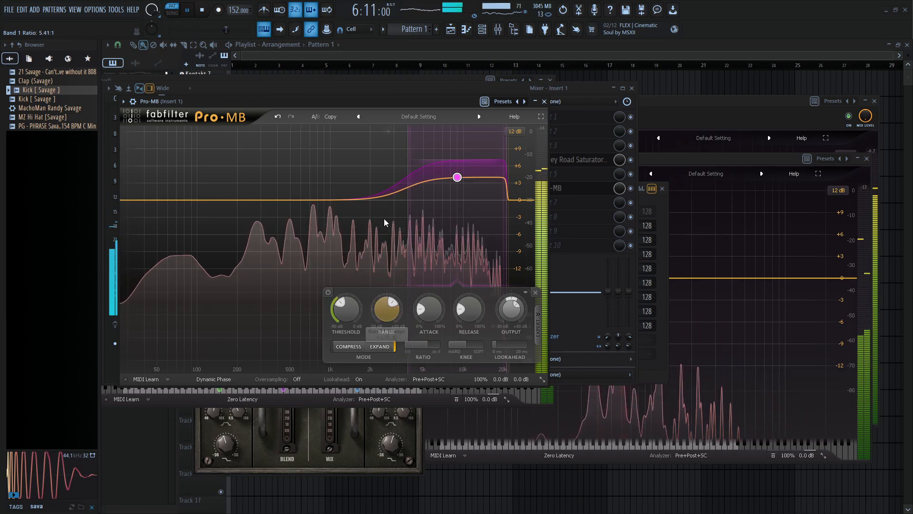
{"action": "scroll", "coordinate": [410, 193], "scroll_direction": "up", "scroll_amount": 2}
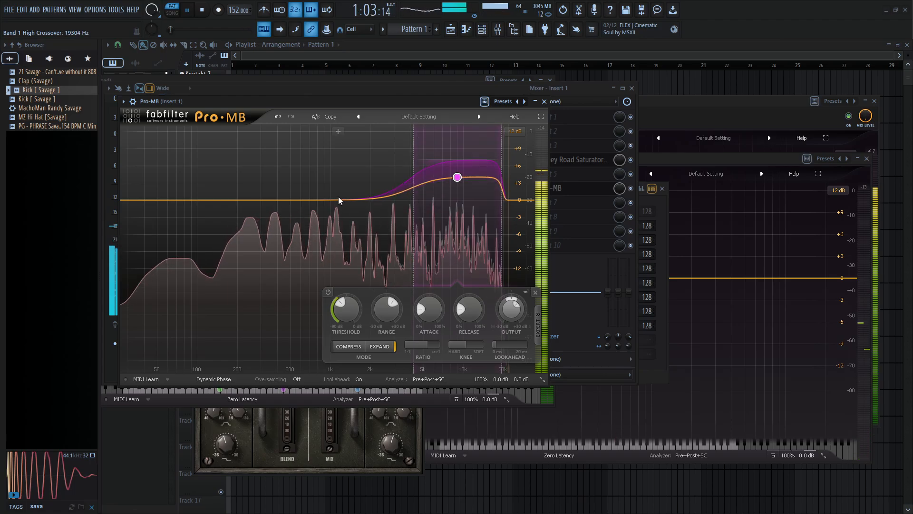
- Add a second Pro-MB expander band around 1.2 kHz with level +5.33 dB, threshold −33.89 dB and range −16.08 dB
{"action": "left_click_drag", "start_coordinate": [340, 196], "coordinate": [353, 170]}
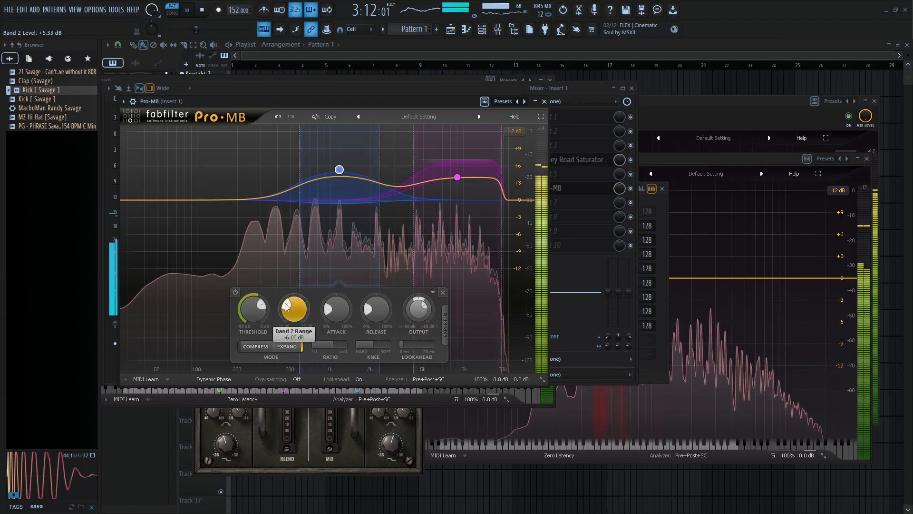
{"action": "left_click_drag", "start_coordinate": [252, 312], "coordinate": [275, 347]}
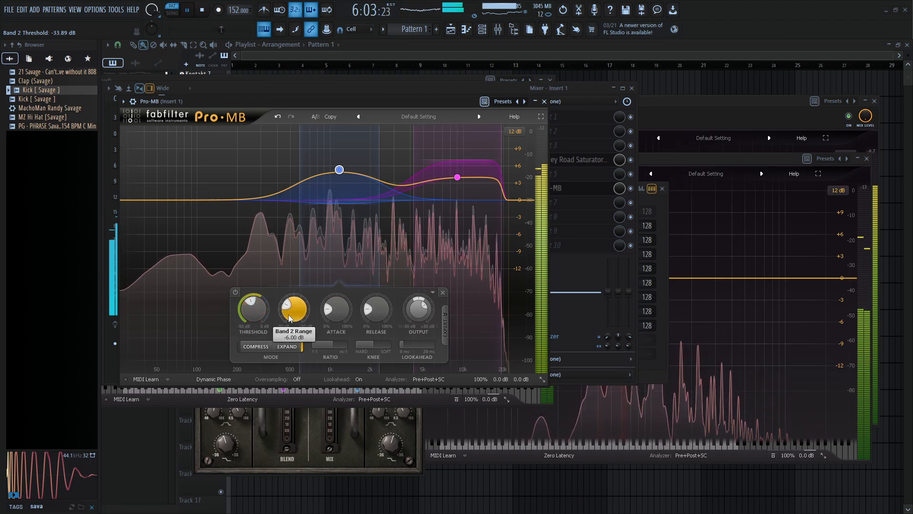
{"action": "left_click_drag", "start_coordinate": [288, 315], "coordinate": [291, 341]}
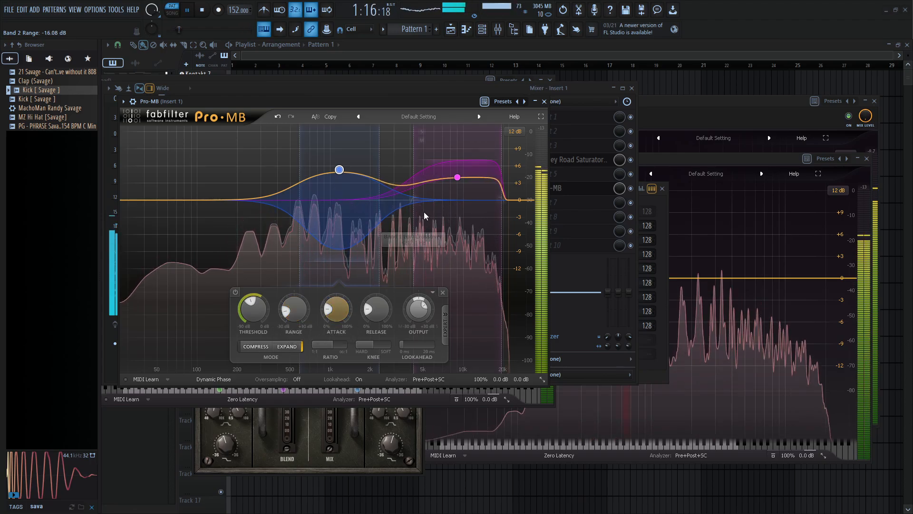
- Set the range of the high-frequency Pro-MB band to −15.41 dB
{"action": "left_click", "coordinate": [457, 177]}
{"action": "left_click_drag", "start_coordinate": [373, 315], "coordinate": [363, 383]}
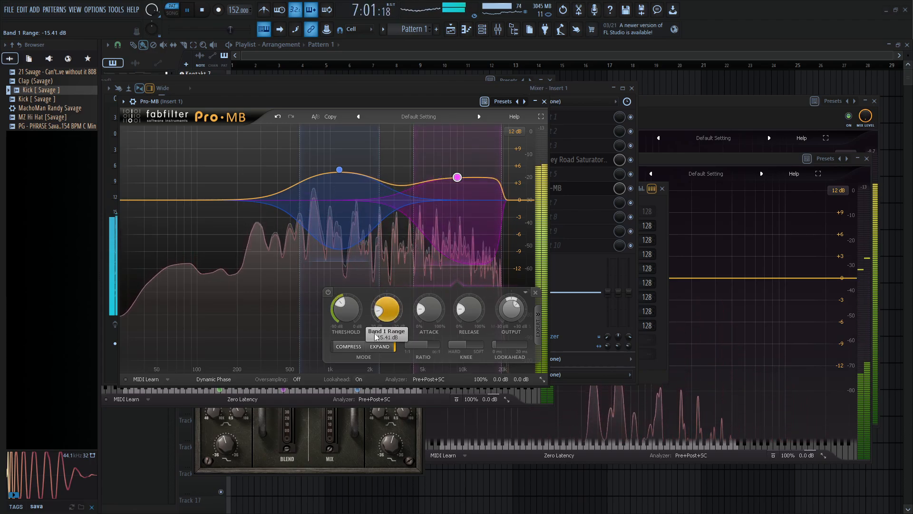
- Set the high-frequency Pro-MB band's range to −12.54 dB and level to +5.34 dB in expand mode, and lower its threshold slightly
{"action": "mouse_move", "coordinate": [388, 311]}
{"action": "left_mouse_down"}
{"action": "mouse_move", "coordinate": [387, 334]}
{"action": "mouse_move", "coordinate": [391, 304]}
{"action": "left_mouse_up"}
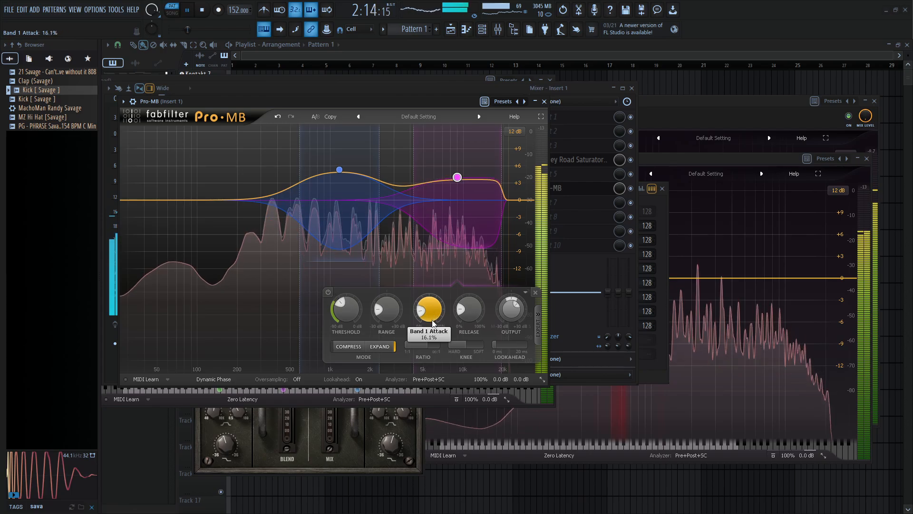
{"action": "left_click_drag", "start_coordinate": [514, 310], "coordinate": [518, 305]}
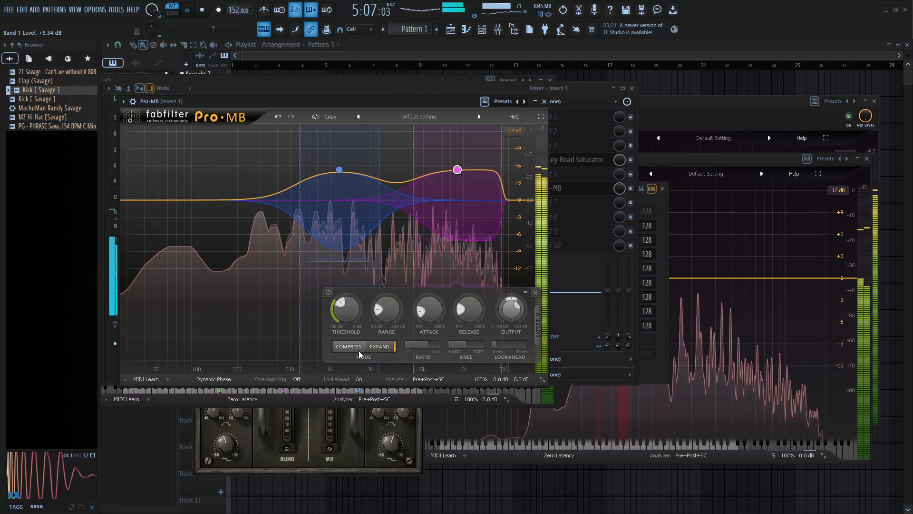
{"action": "left_click", "coordinate": [386, 348]}
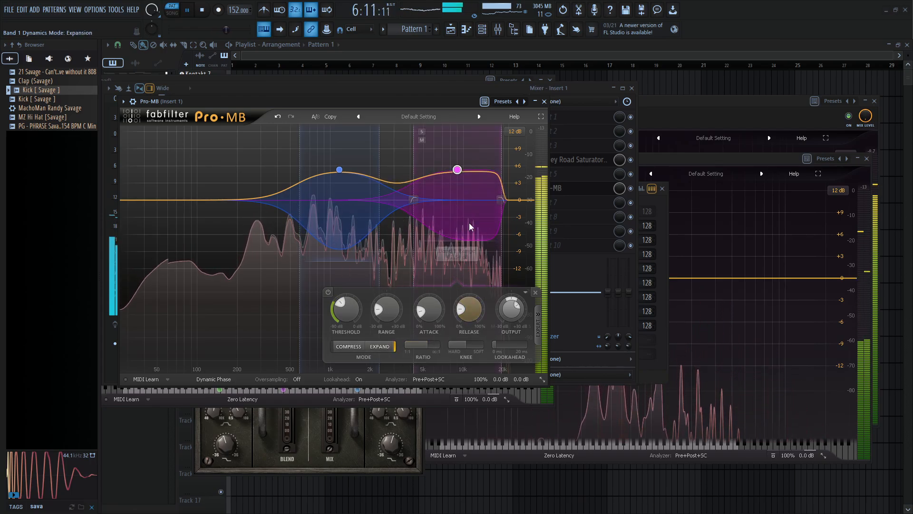
{"action": "mouse_move", "coordinate": [346, 309]}
{"action": "left_mouse_down"}
{"action": "mouse_move", "coordinate": [383, 269]}
{"action": "mouse_move", "coordinate": [316, 314]}
{"action": "mouse_move", "coordinate": [349, 311]}
{"action": "mouse_move", "coordinate": [341, 318]}
{"action": "mouse_move", "coordinate": [344, 306]}
{"action": "mouse_move", "coordinate": [336, 321]}
{"action": "mouse_move", "coordinate": [338, 309]}
{"action": "left_mouse_up"}
{"action": "left_click", "coordinate": [544, 101]}
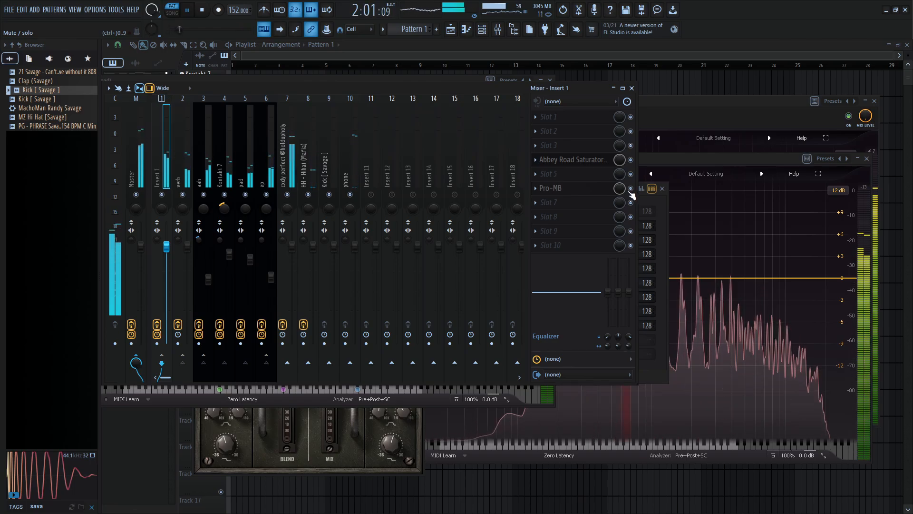
- Reopen Insert 1's Pro-MB and lower the band levels to +2.93 dB in the highs and +3.17 dB in the mids
{"action": "left_click", "coordinate": [570, 190]}
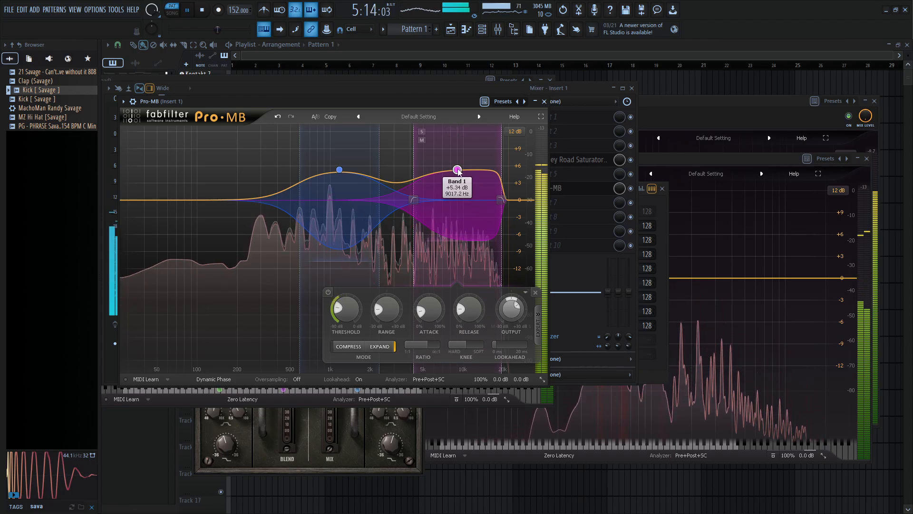
{"action": "left_click_drag", "start_coordinate": [458, 172], "coordinate": [457, 186]}
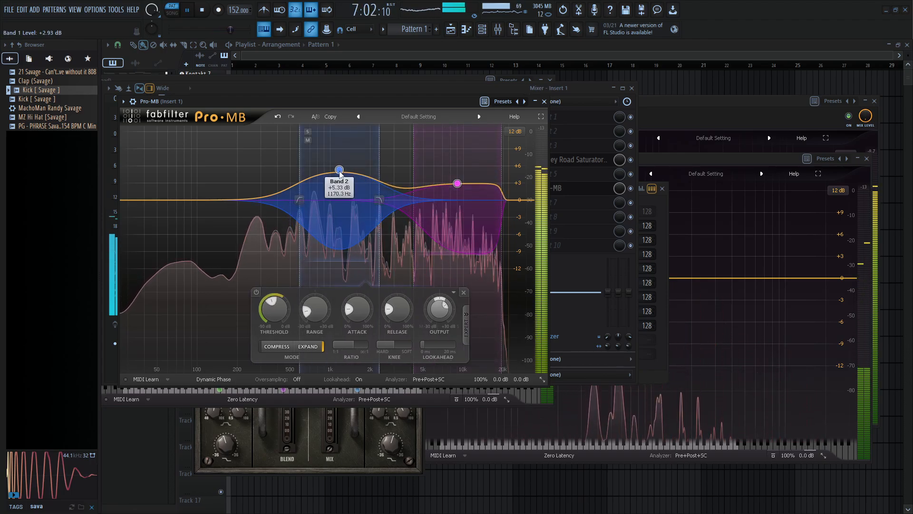
{"action": "left_click_drag", "start_coordinate": [339, 170], "coordinate": [339, 182]}
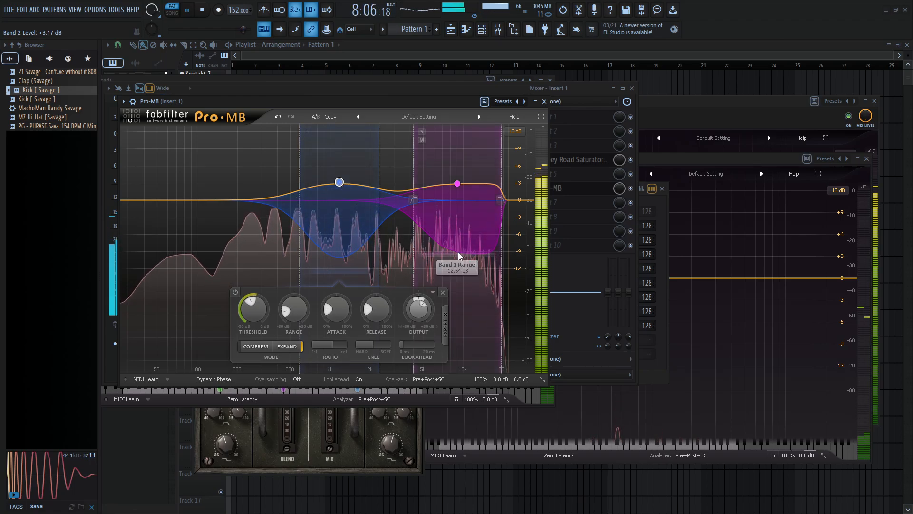
- Reduce the expansion range to −8.12 dB on the high Pro-MB band and −12.83 dB on the mid band
{"action": "left_click_drag", "start_coordinate": [461, 252], "coordinate": [465, 231]}
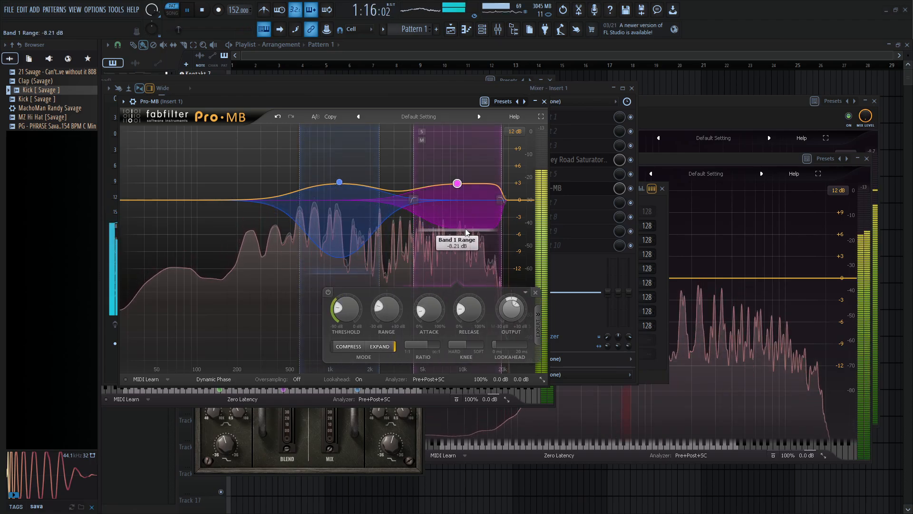
{"action": "left_click", "coordinate": [338, 256]}
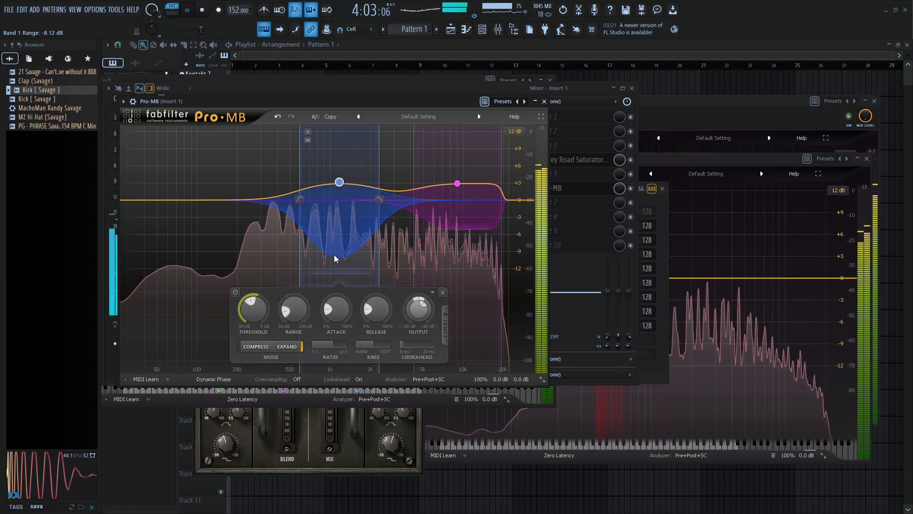
{"action": "left_click_drag", "start_coordinate": [333, 255], "coordinate": [345, 257]}
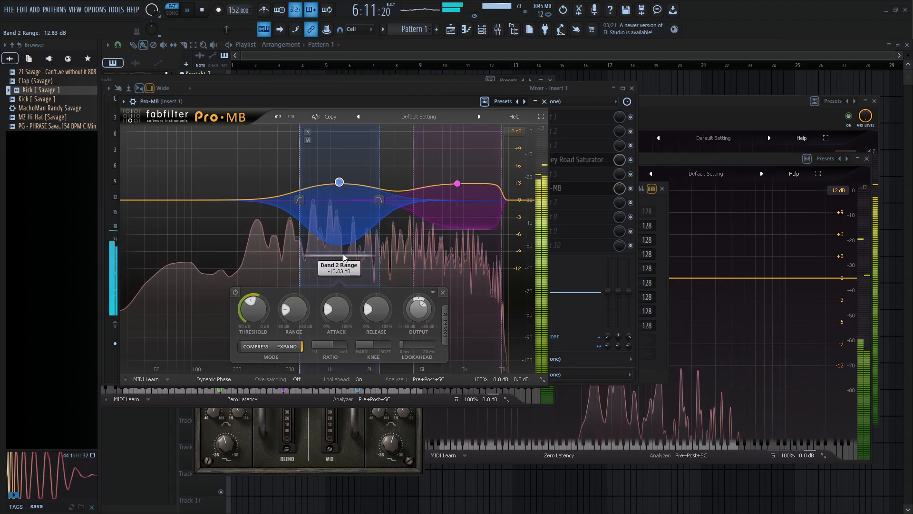
{"action": "left_click", "coordinate": [544, 102]}
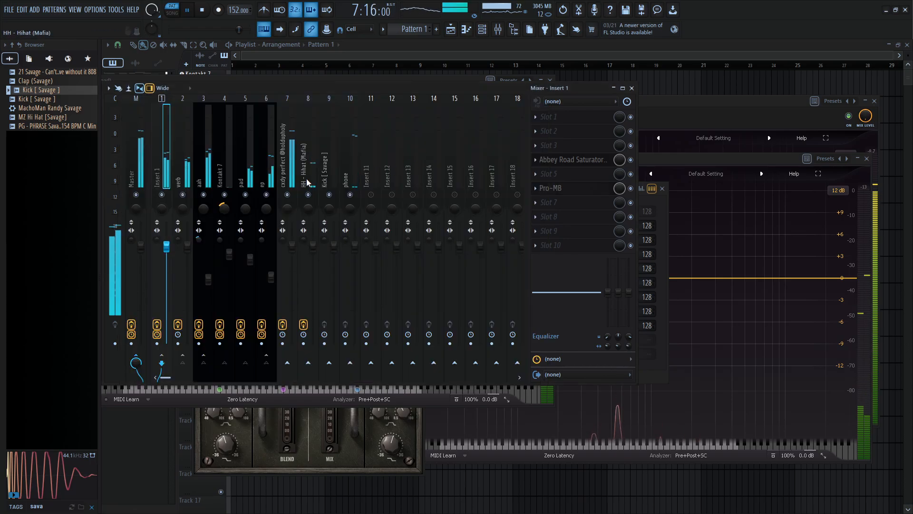
- Load Magma BB Tubes Mono in effect slot 3 of mixer track 7 and lower that track's volume fader
{"action": "left_click", "coordinate": [289, 166]}
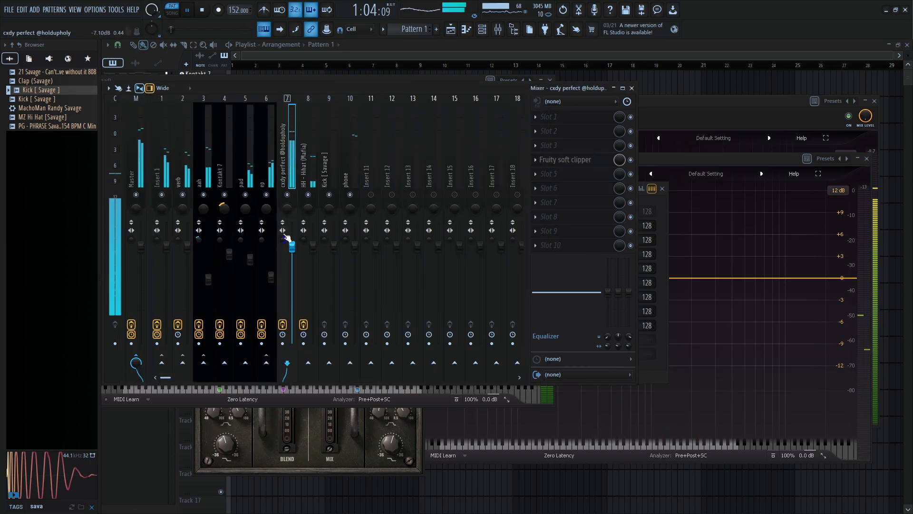
{"action": "left_click", "coordinate": [537, 177]}
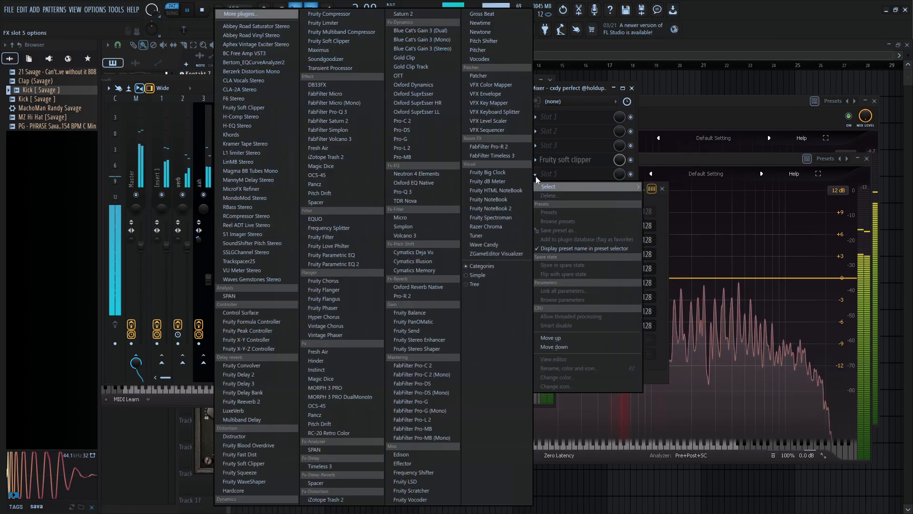
{"action": "key", "text": "Escape"}
{"action": "left_click", "coordinate": [541, 147]}
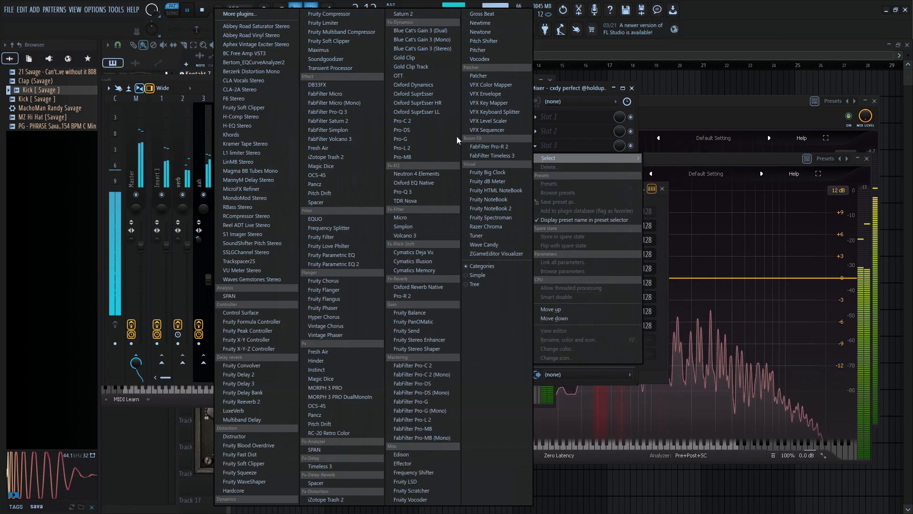
{"action": "left_click", "coordinate": [276, 172]}
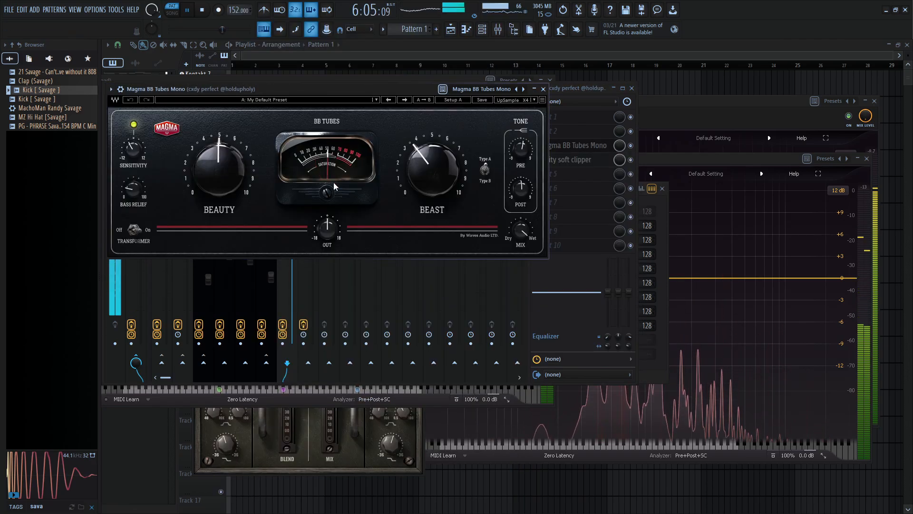
{"action": "left_click", "coordinate": [543, 88]}
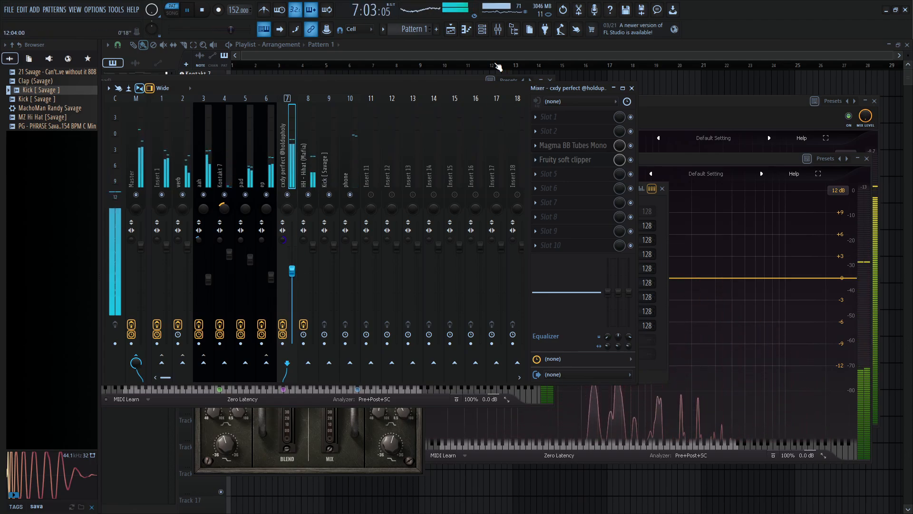
- Return to mixer track 7 and fine-tune its send level to the Master
{"action": "left_click", "coordinate": [498, 29]}
{"action": "left_click", "coordinate": [593, 204]}
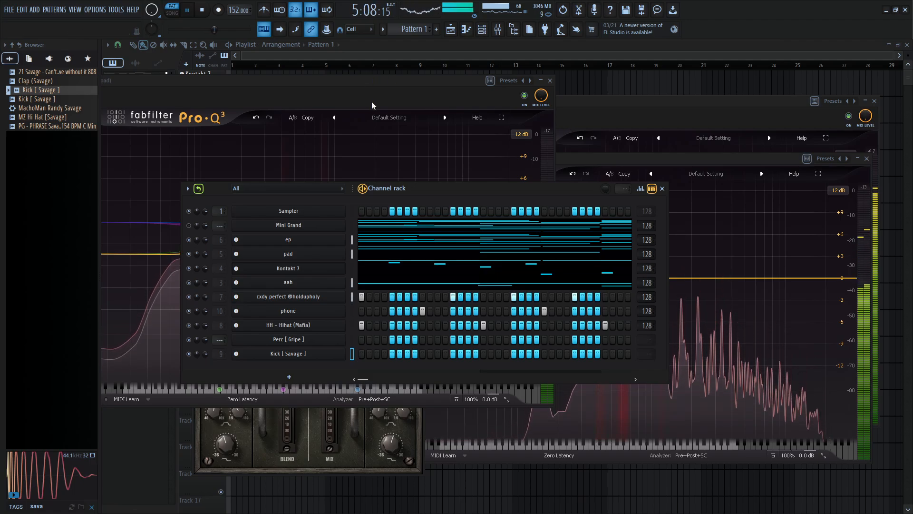
{"action": "left_click", "coordinate": [497, 29]}
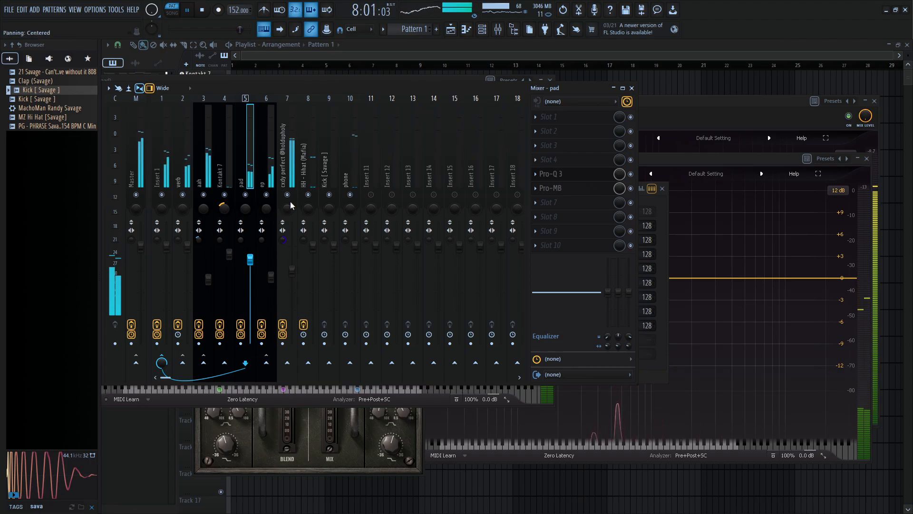
{"action": "left_click", "coordinate": [285, 150]}
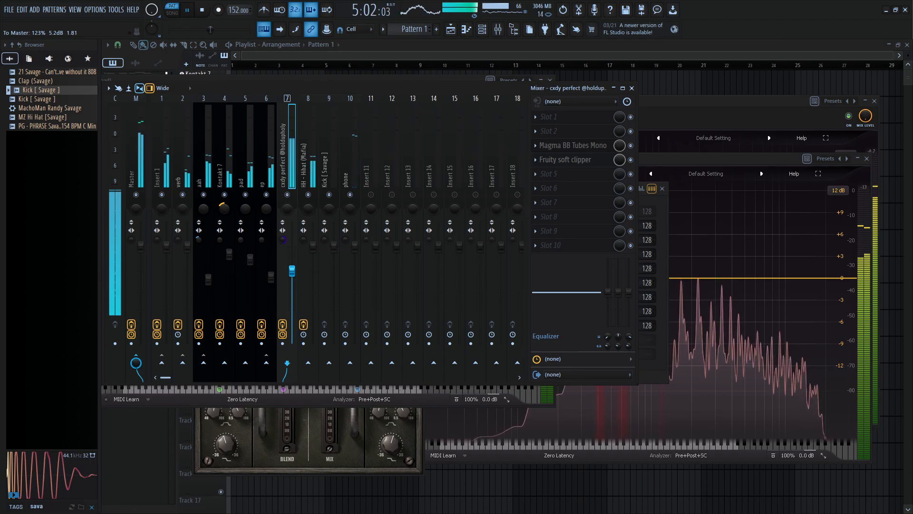
{"action": "left_click_drag", "start_coordinate": [135, 363], "coordinate": [135, 365]}
- Move the Master Pro-MB's low band to about 62 Hz with level −2.25 dB, and set its threshold to −19.96 dB
{"action": "left_click", "coordinate": [140, 178]}
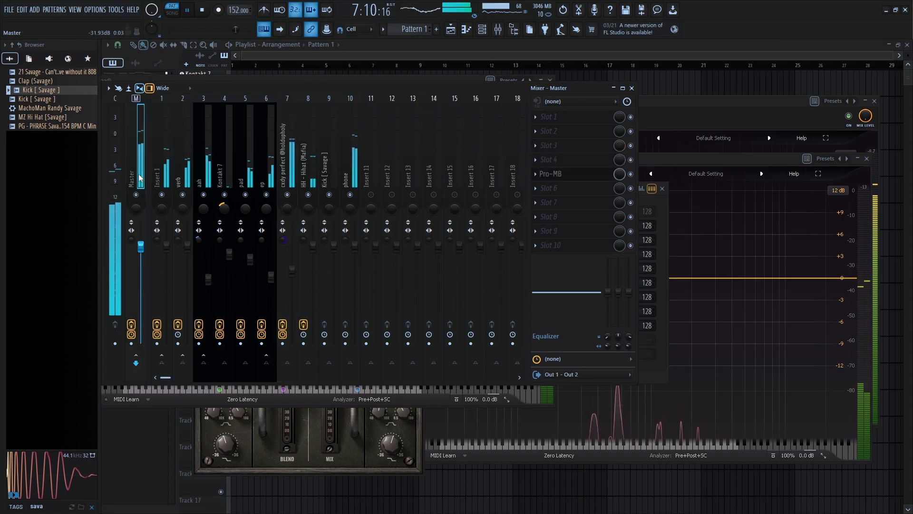
{"action": "left_click", "coordinate": [561, 174]}
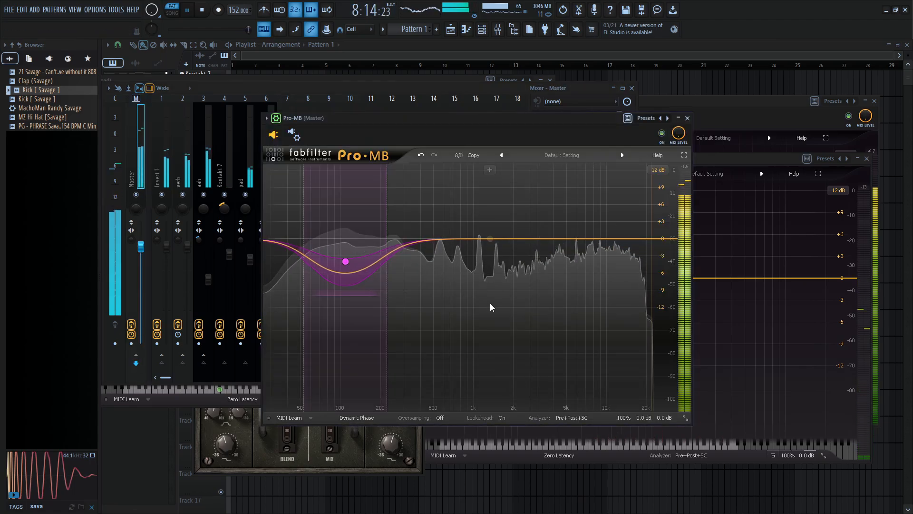
{"action": "left_click_drag", "start_coordinate": [336, 266], "coordinate": [310, 254]}
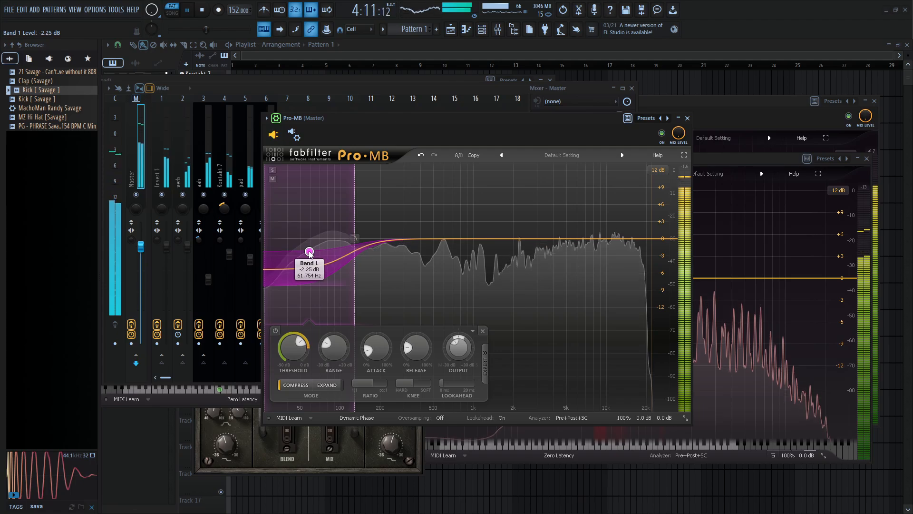
{"action": "left_click_drag", "start_coordinate": [294, 350], "coordinate": [294, 347]}
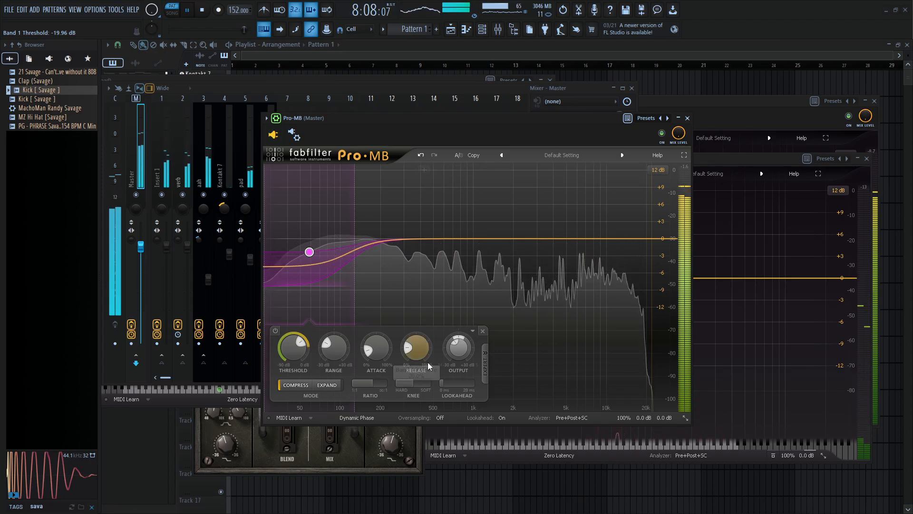
- Raise the level of the Master's low Pro-MB band to −0.26 dB and set its threshold to −25.26 dB
{"action": "left_click_drag", "start_coordinate": [461, 351], "coordinate": [463, 331]}
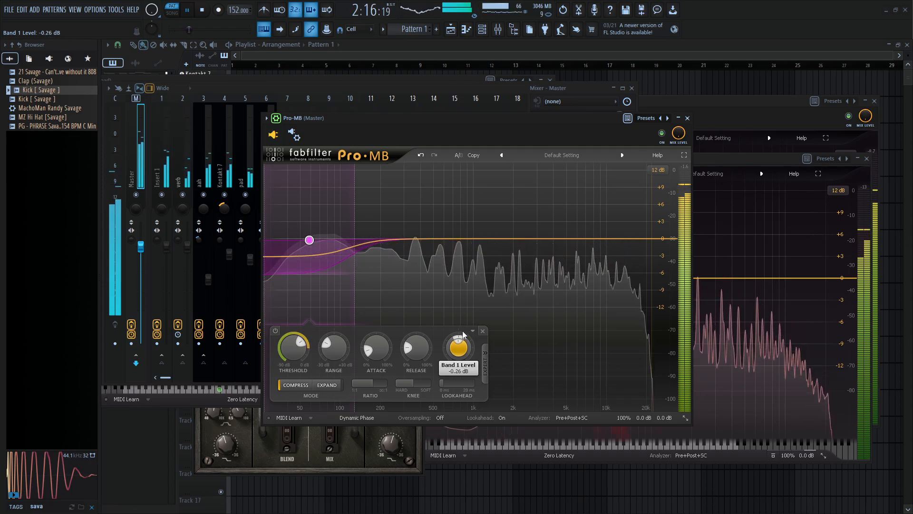
{"action": "left_click_drag", "start_coordinate": [300, 354], "coordinate": [281, 371]}
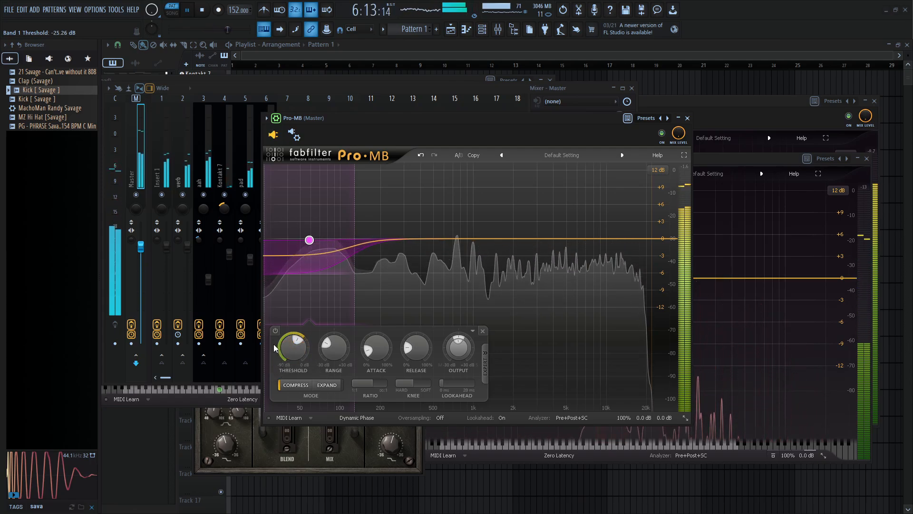
{"action": "mouse_move", "coordinate": [292, 354]}
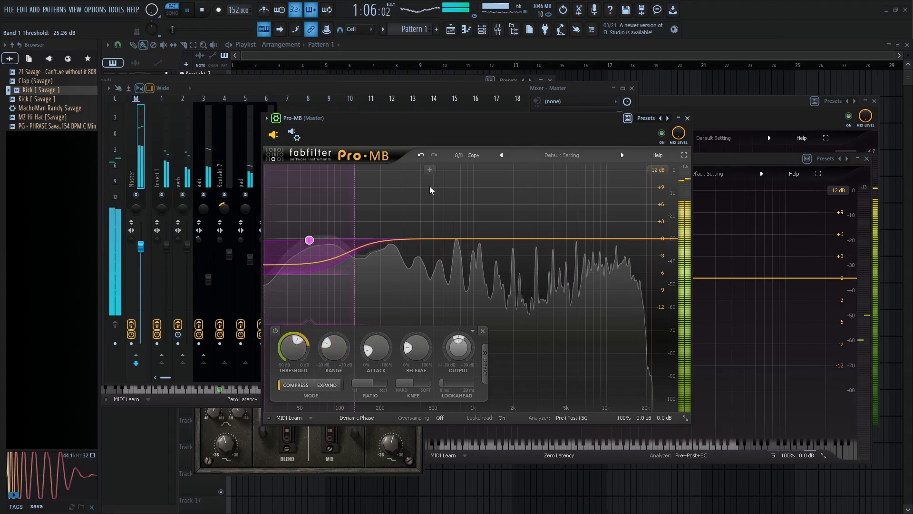
- Check the Master and Insert 1 effect chains, then stop and replay the pattern to listen to the mix
{"action": "left_click", "coordinate": [140, 155]}
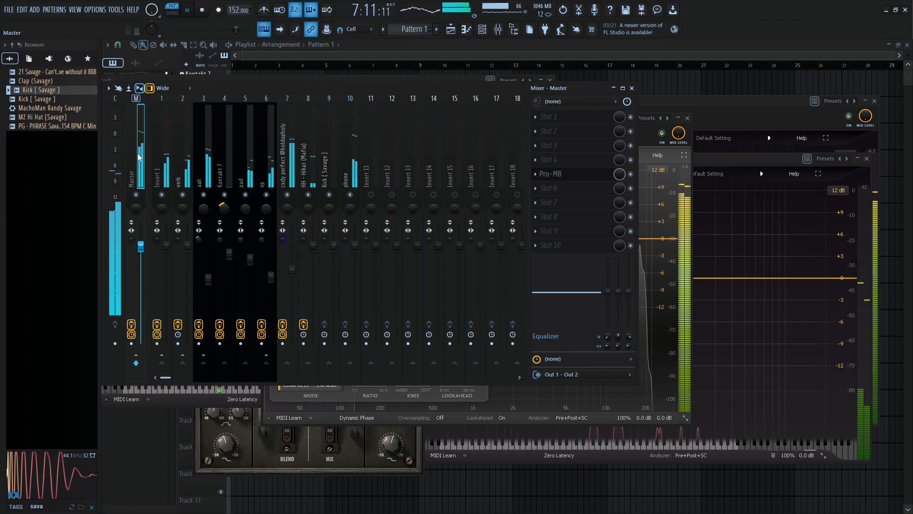
{"action": "key", "text": "space"}
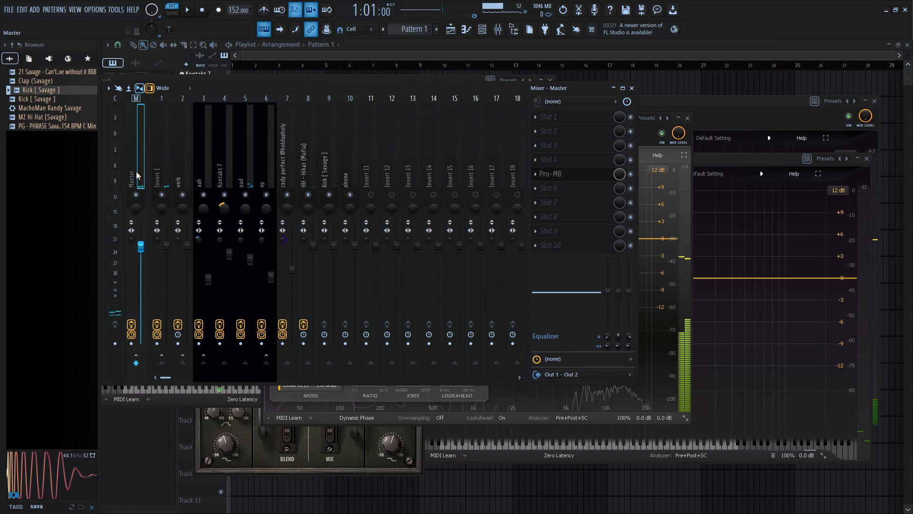
{"action": "left_click", "coordinate": [155, 163]}
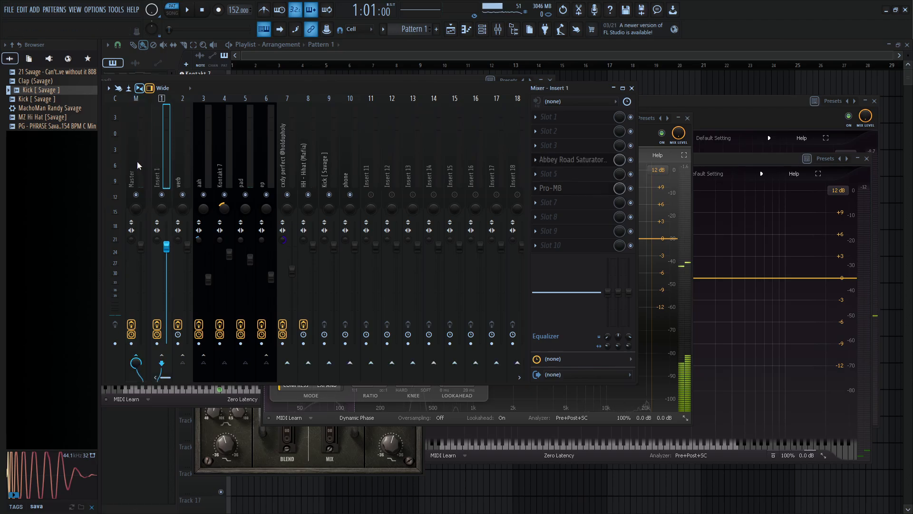
{"action": "left_click", "coordinate": [137, 162]}
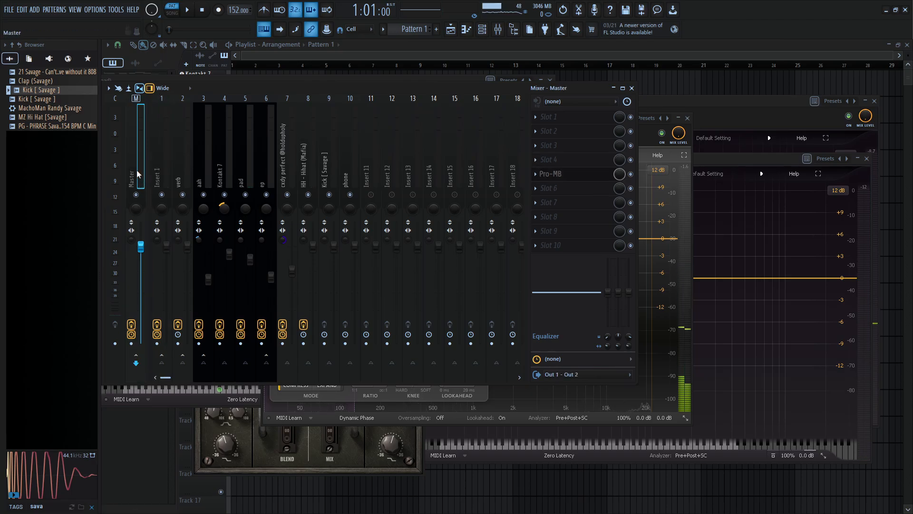
{"action": "key", "text": "space"}
{"action": "key", "text": "space"}
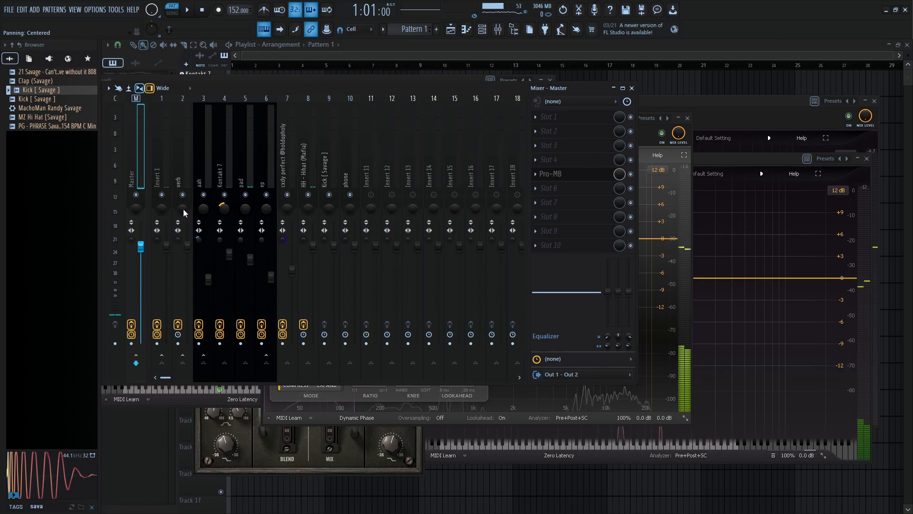
{"action": "key", "text": "space"}
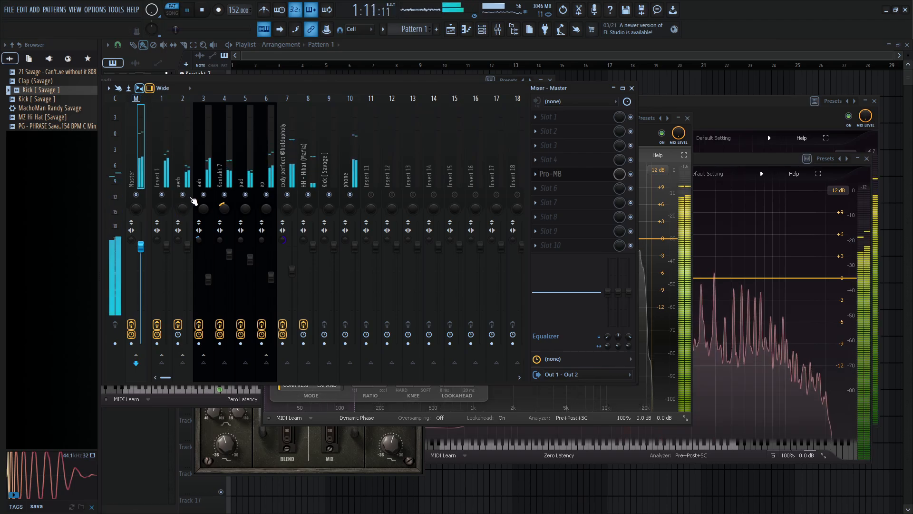
- Fine-tune mixer track 7's volume fader during playback, then stop playback and return to Insert 1
{"action": "left_click", "coordinate": [292, 270]}
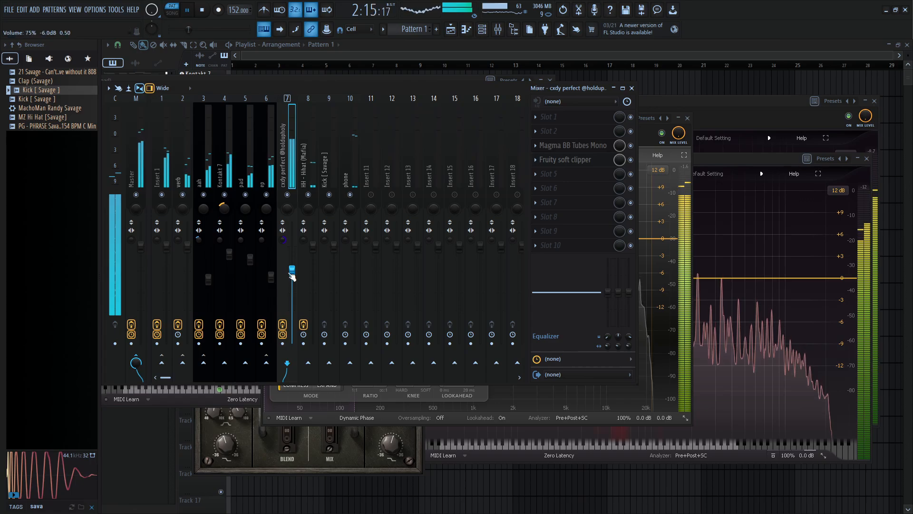
{"action": "mouse_move", "coordinate": [292, 270]}
{"action": "left_mouse_down"}
{"action": "mouse_move", "coordinate": [292, 253]}
{"action": "mouse_move", "coordinate": [293, 272]}
{"action": "left_mouse_up"}
{"action": "key", "text": "space"}
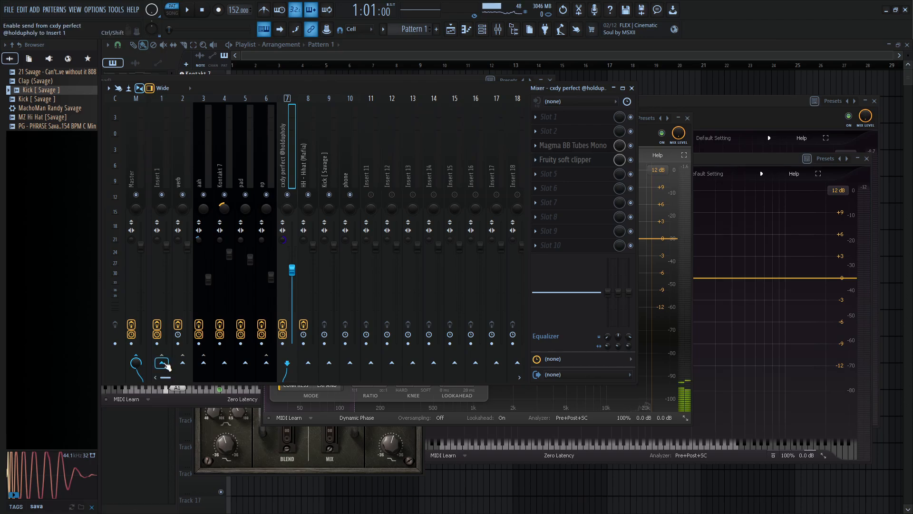
{"action": "left_click", "coordinate": [161, 171]}
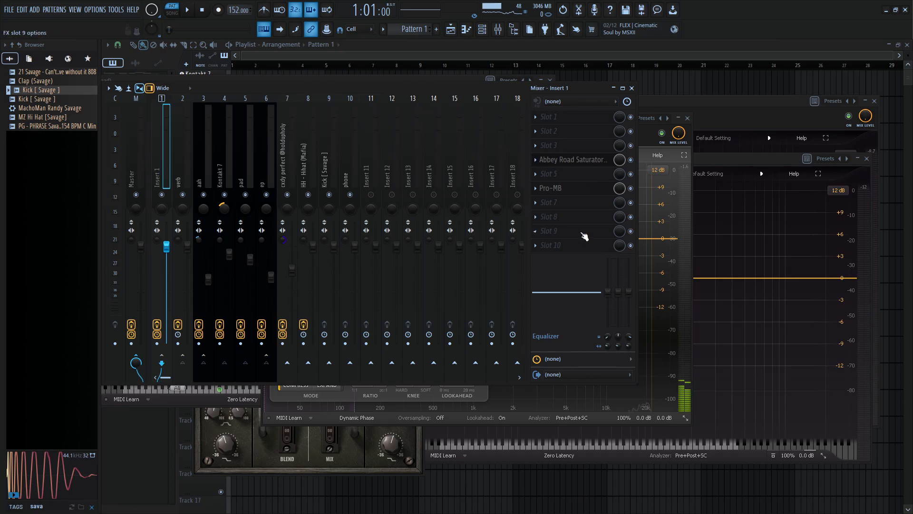
- Route mixer track 7 to Insert 1 as a sidechain-only send
{"action": "left_click", "coordinate": [556, 190]}
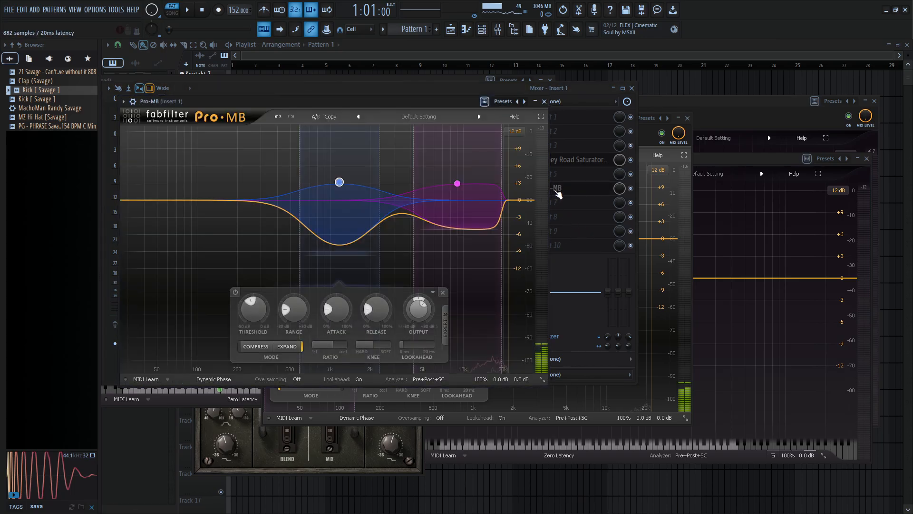
{"action": "left_click", "coordinate": [544, 102]}
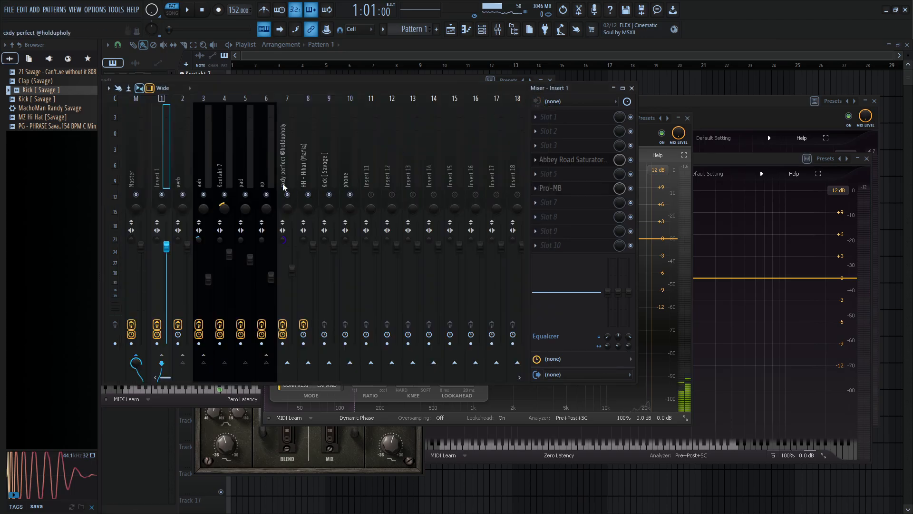
{"action": "left_click", "coordinate": [280, 168]}
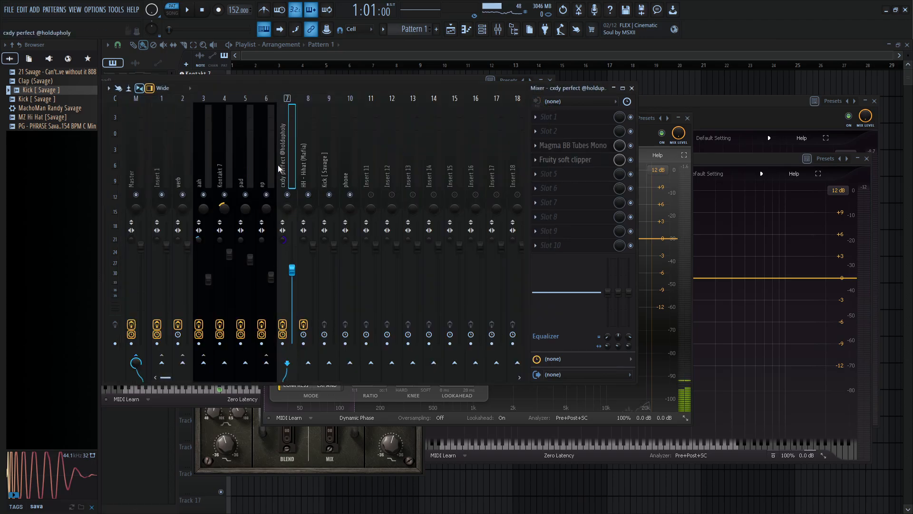
{"action": "right_click", "coordinate": [161, 364]}
{"action": "left_click", "coordinate": [187, 391]}
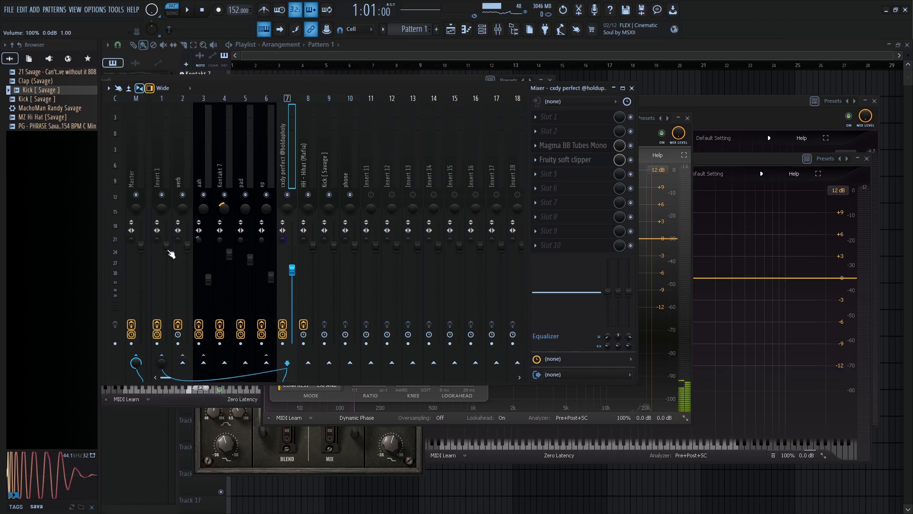
- Assign mixer track 7 as the Stereo Side Chain input of Insert 1's Pro-MB and return to the plugin's editor
{"action": "left_click", "coordinate": [164, 163]}
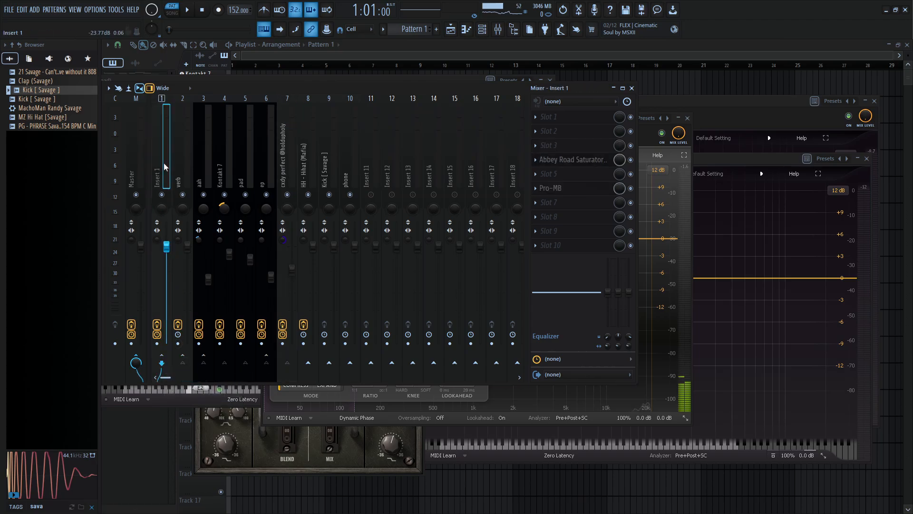
{"action": "left_click", "coordinate": [565, 189]}
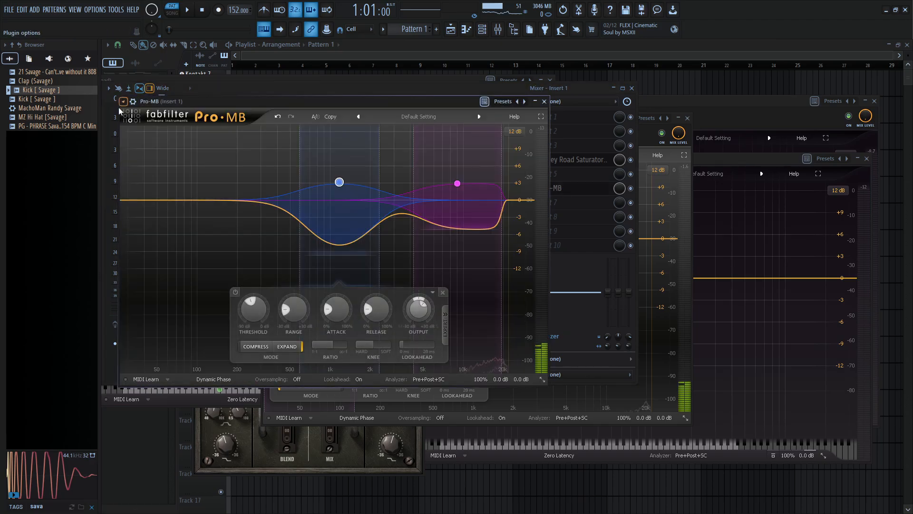
{"action": "left_click", "coordinate": [133, 102]}
{"action": "left_click", "coordinate": [151, 120]}
{"action": "left_click", "coordinate": [163, 139]}
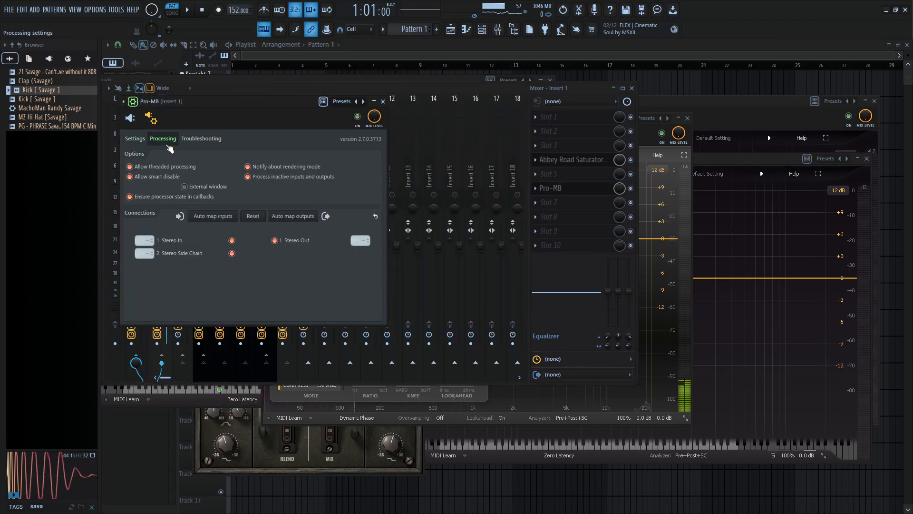
{"action": "left_click", "coordinate": [138, 255]}
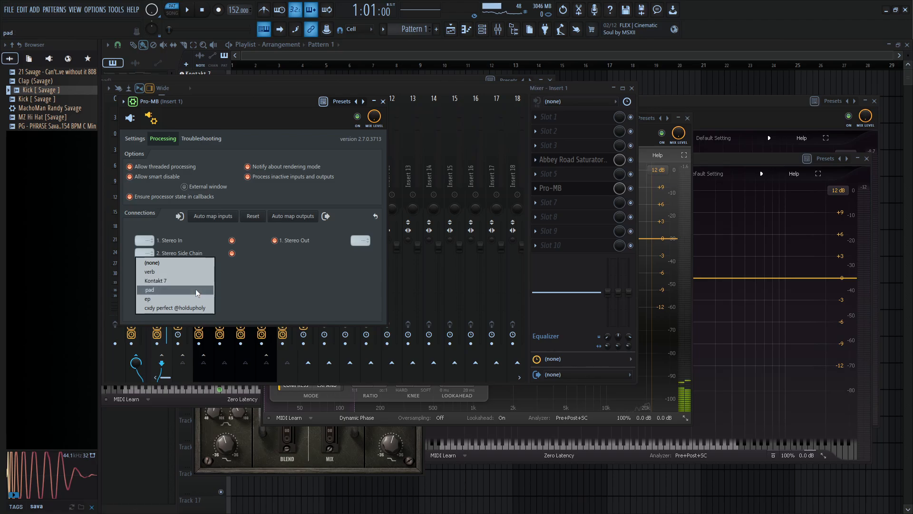
{"action": "left_click", "coordinate": [191, 307]}
{"action": "left_click", "coordinate": [351, 85]}
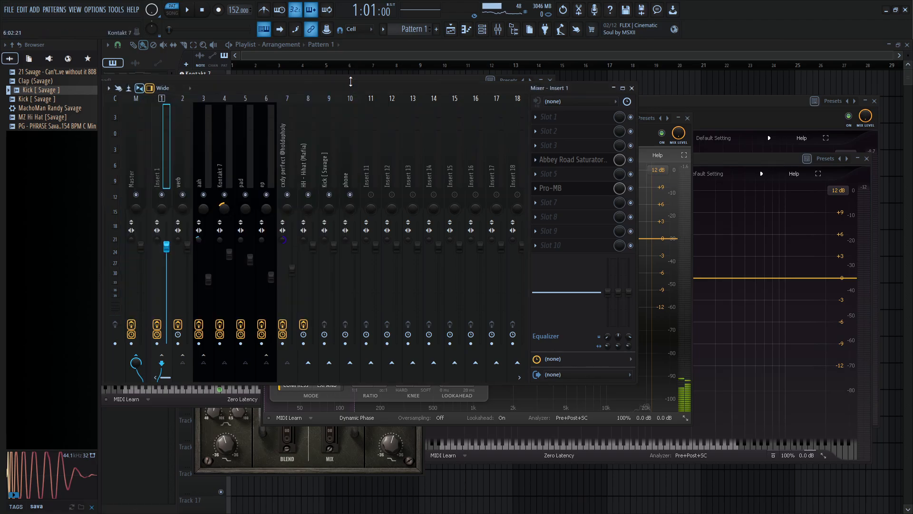
{"action": "left_click", "coordinate": [567, 191]}
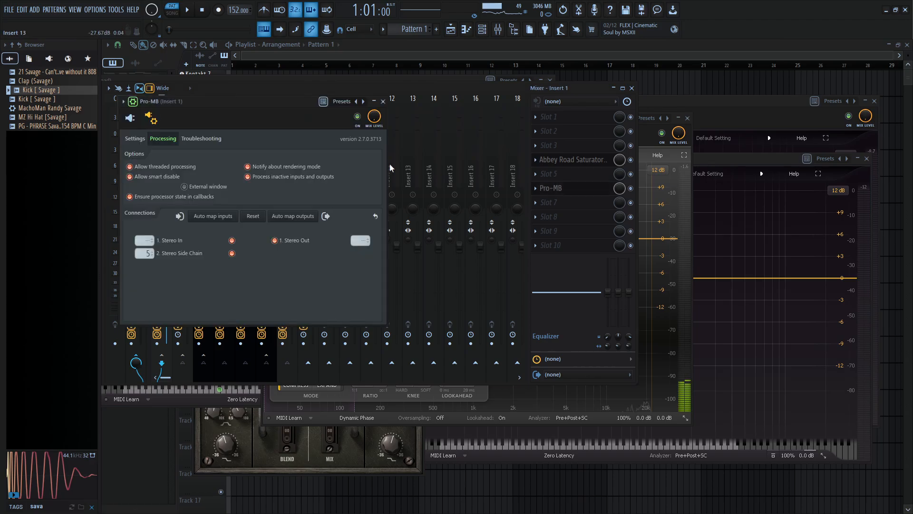
{"action": "left_click", "coordinate": [130, 118]}
- During playback, add a low Pro-MB band on Insert 1 at about 91 Hz and −2.42 dB with external side chain
{"action": "key", "text": "space"}
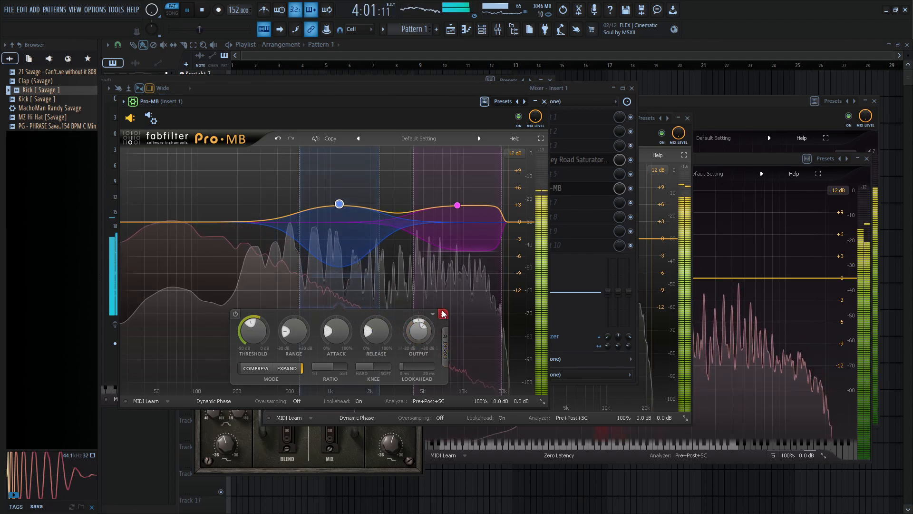
{"action": "left_click", "coordinate": [193, 224]}
{"action": "left_click_drag", "start_coordinate": [194, 226], "coordinate": [194, 236]}
{"action": "left_click", "coordinate": [342, 340]}
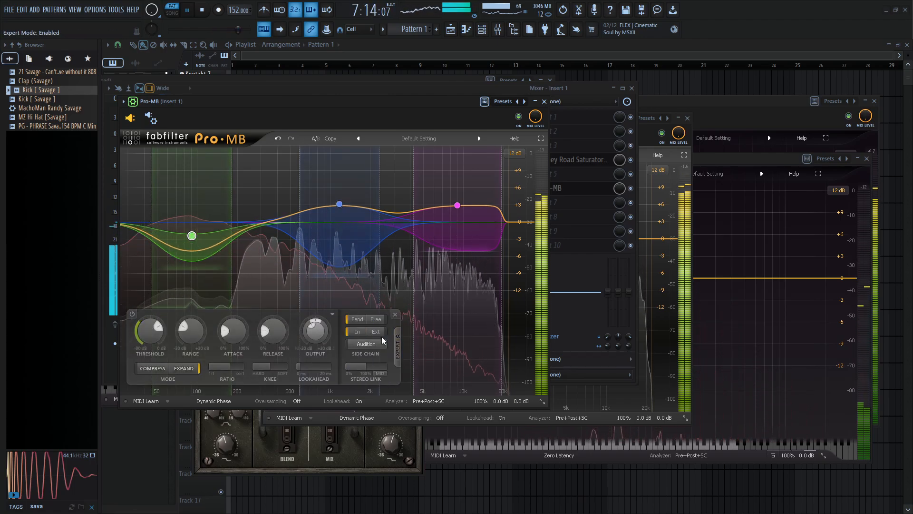
{"action": "left_click", "coordinate": [376, 332]}
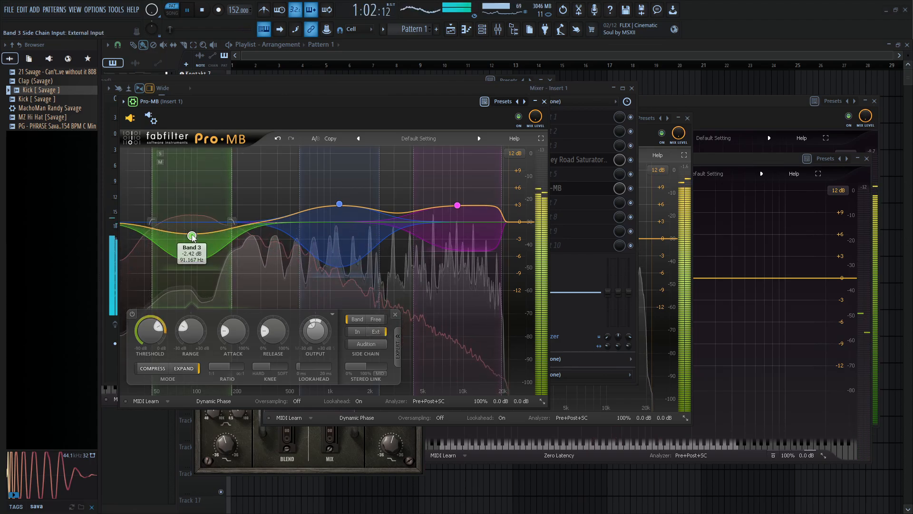
- Shift the new band up to a high crossover of about 836 Hz, and set it to compression with threshold −31.08 dB
{"action": "left_click_drag", "start_coordinate": [192, 236], "coordinate": [280, 245]}
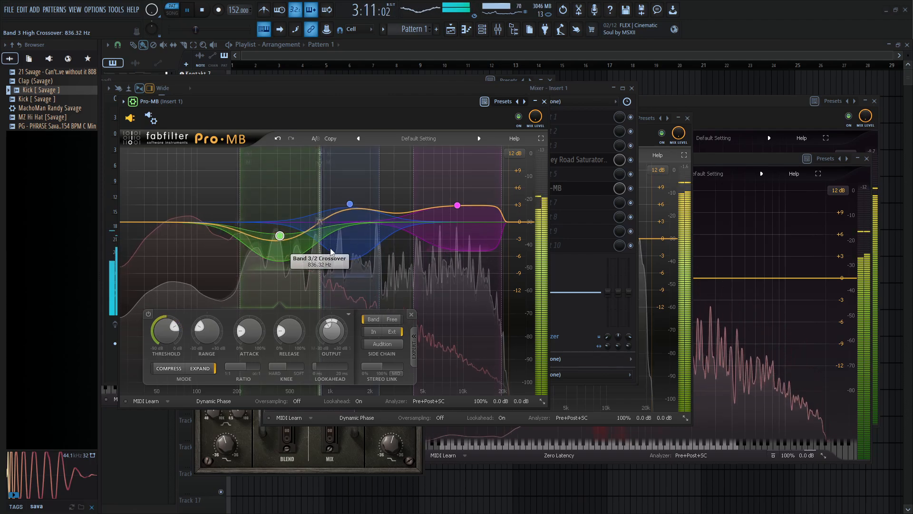
{"action": "left_click_drag", "start_coordinate": [154, 346], "coordinate": [165, 369]}
{"action": "left_click", "coordinate": [187, 368]}
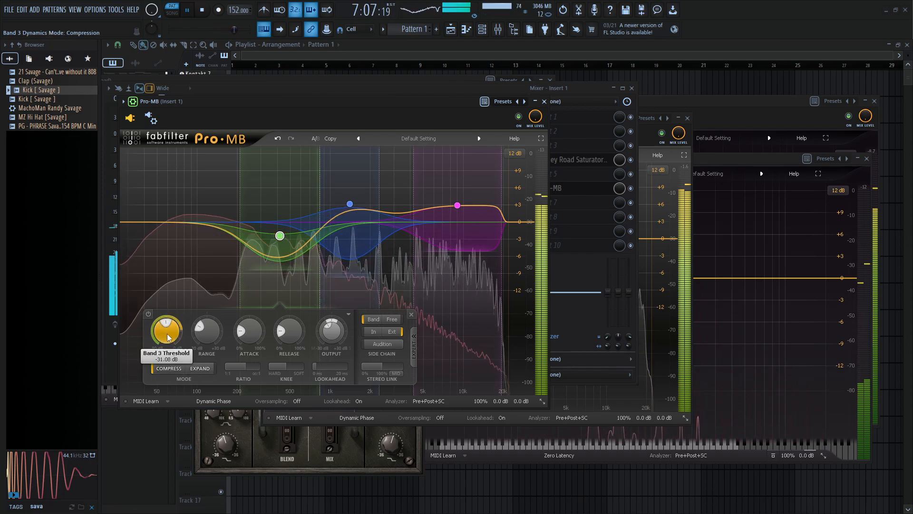
- Shift the sidechained band down to a high crossover of about 215 Hz, then delete the band
{"action": "left_click_drag", "start_coordinate": [280, 237], "coordinate": [236, 239]}
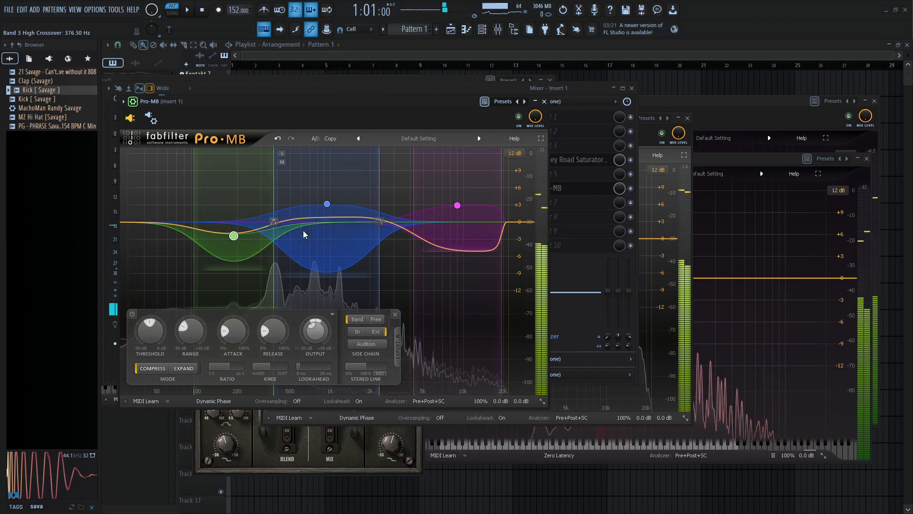
{"action": "left_click_drag", "start_coordinate": [231, 235], "coordinate": [209, 248]}
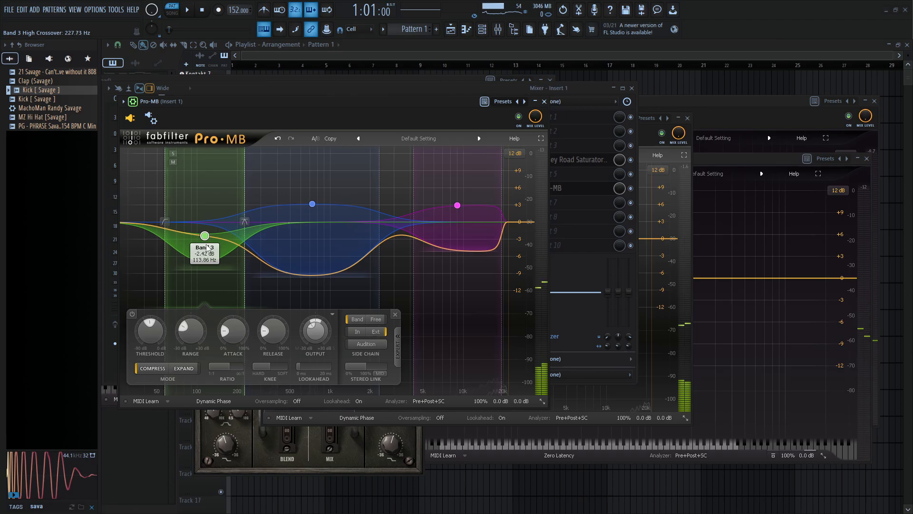
{"action": "left_click_drag", "start_coordinate": [206, 248], "coordinate": [204, 247]}
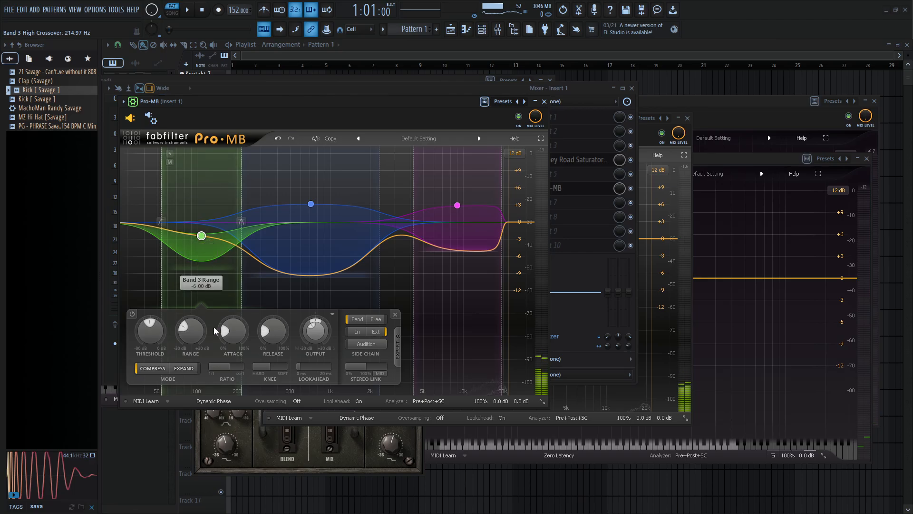
{"action": "left_click", "coordinate": [394, 314]}
- Replay the pattern, bring up the Master's Pro-MB to check its low band, and stop playback
{"action": "left_click", "coordinate": [189, 11]}
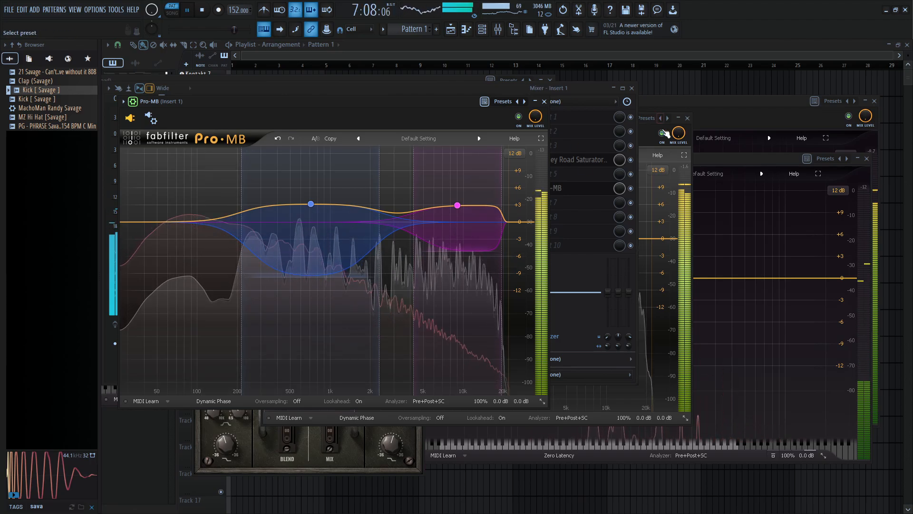
{"action": "left_click", "coordinate": [650, 131]}
{"action": "key", "text": "space"}
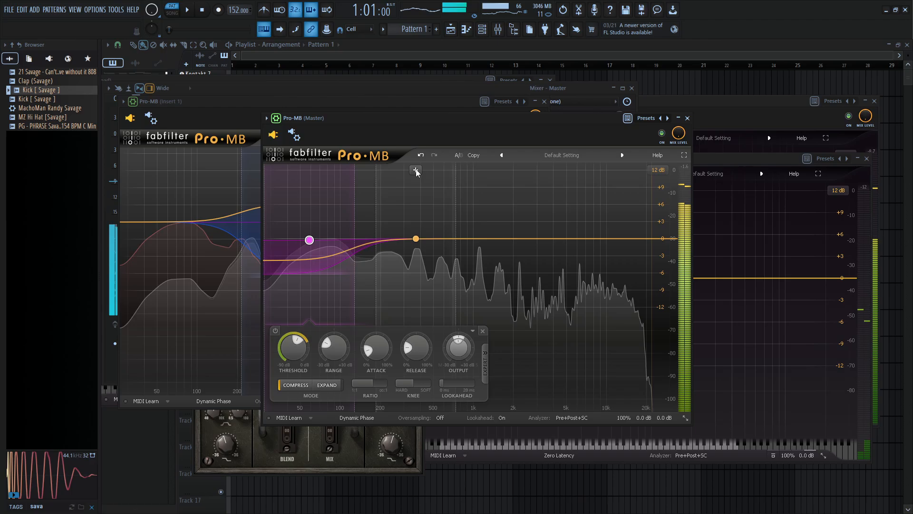
- Close the Master and Insert 1 Pro-MB windows, the mixer, and the pad track's Pro-Q 3 window
{"action": "left_click", "coordinate": [687, 118]}
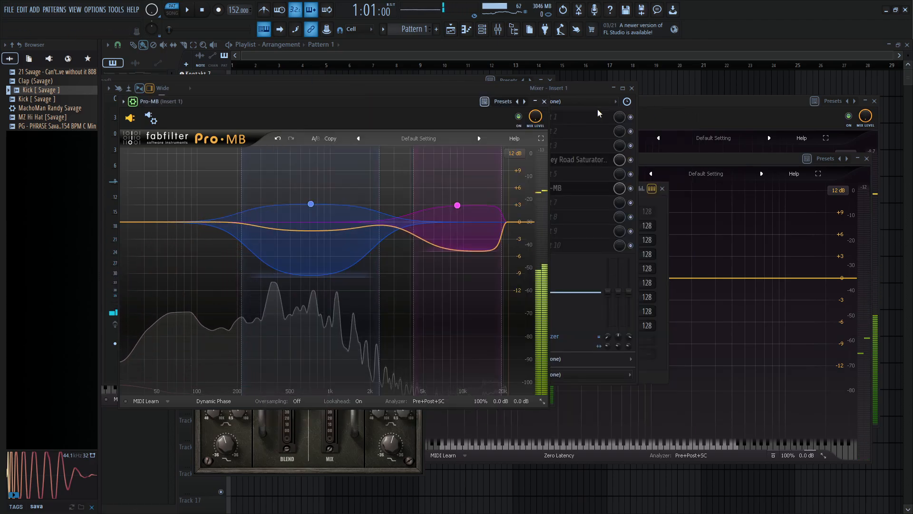
{"action": "left_click", "coordinate": [544, 101]}
{"action": "left_click", "coordinate": [693, 163]}
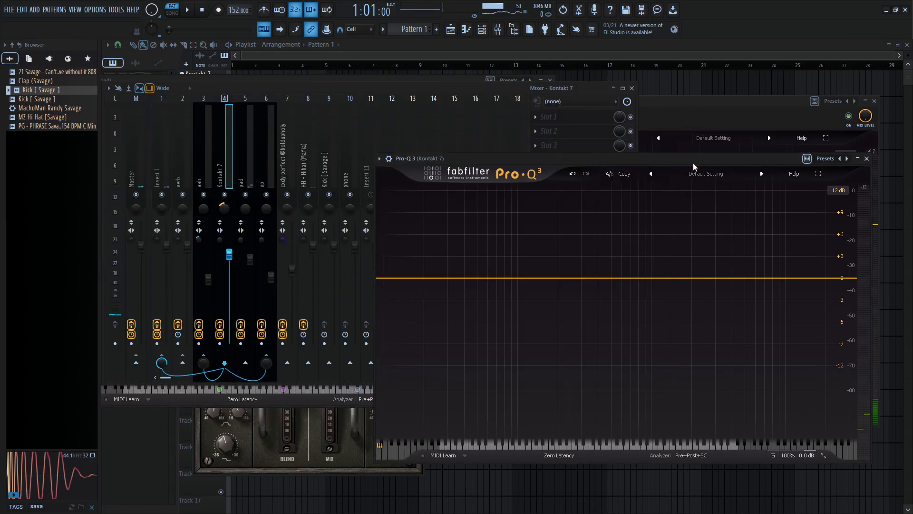
{"action": "left_click", "coordinate": [632, 88]}
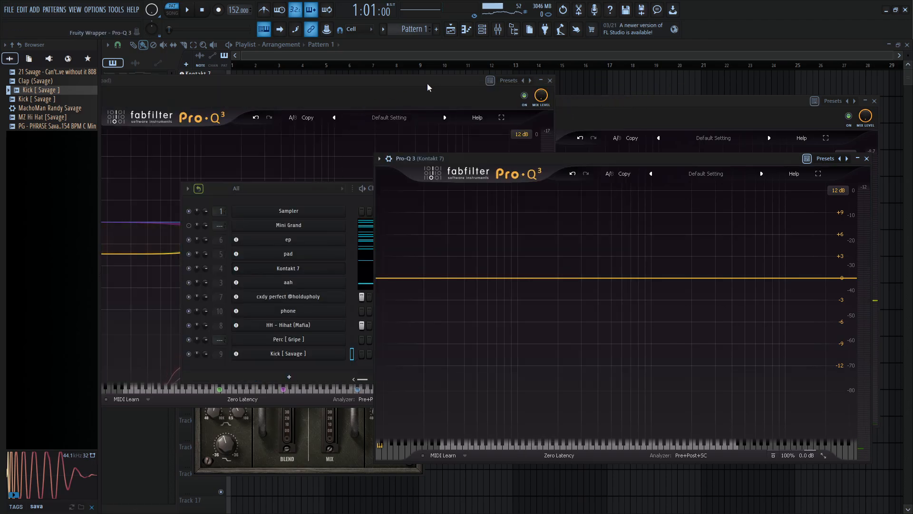
{"action": "left_click", "coordinate": [428, 85]}
{"action": "left_click", "coordinate": [550, 81]}
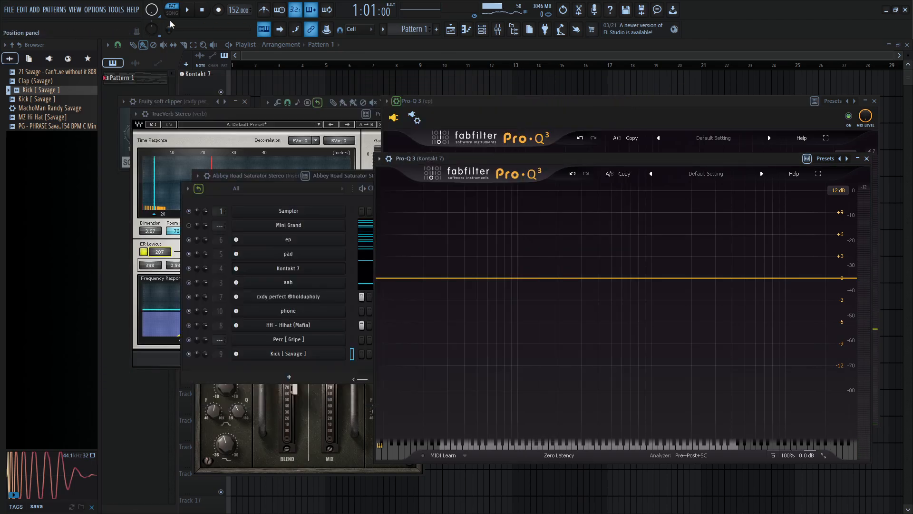
- Reopen the mixer and, during playback, set the Kontakt 7 fader to 86% (−3.3 dB) and track 7's to 77% (−5.5 dB)
{"action": "left_click", "coordinate": [163, 19]}
{"action": "left_click", "coordinate": [498, 29]}
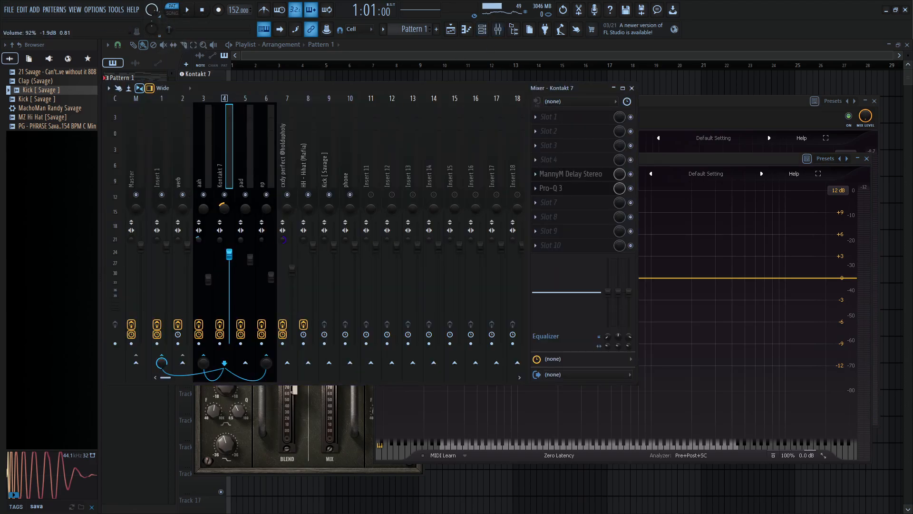
{"action": "key", "text": "space"}
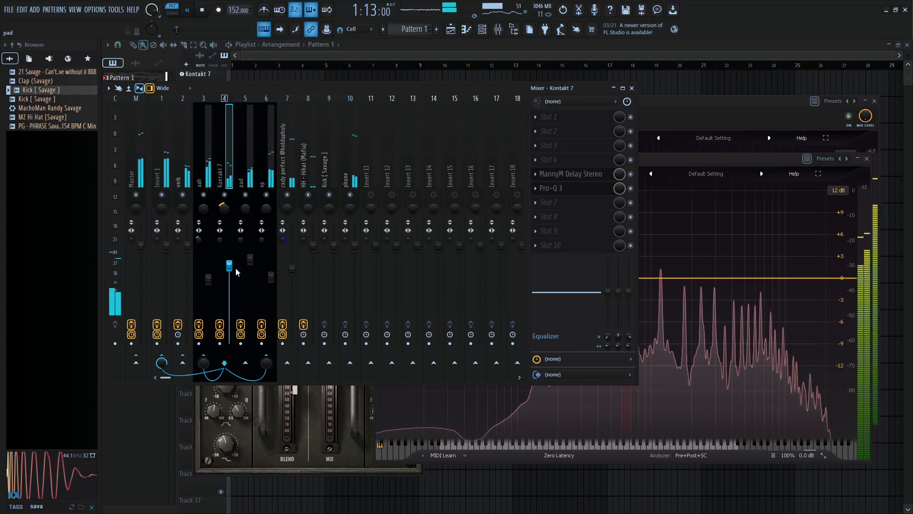
{"action": "left_click_drag", "start_coordinate": [232, 267], "coordinate": [231, 261]}
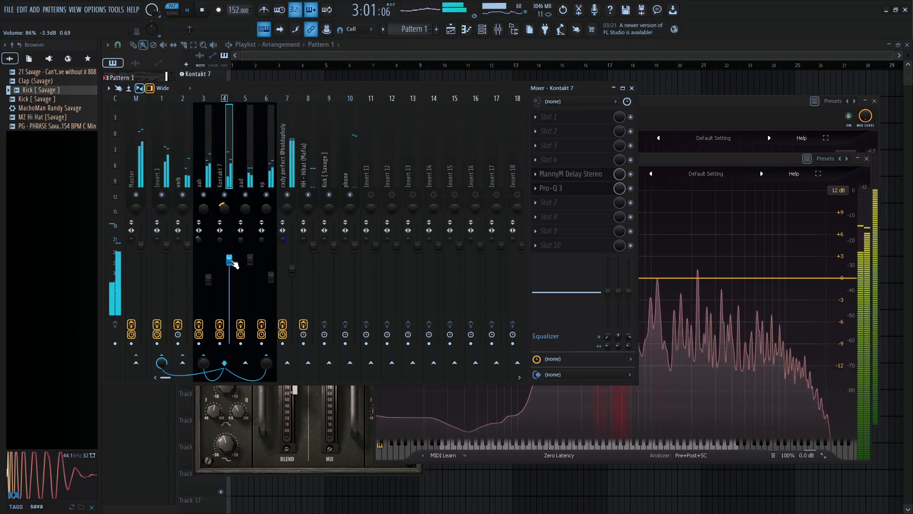
{"action": "left_click", "coordinate": [292, 268]}
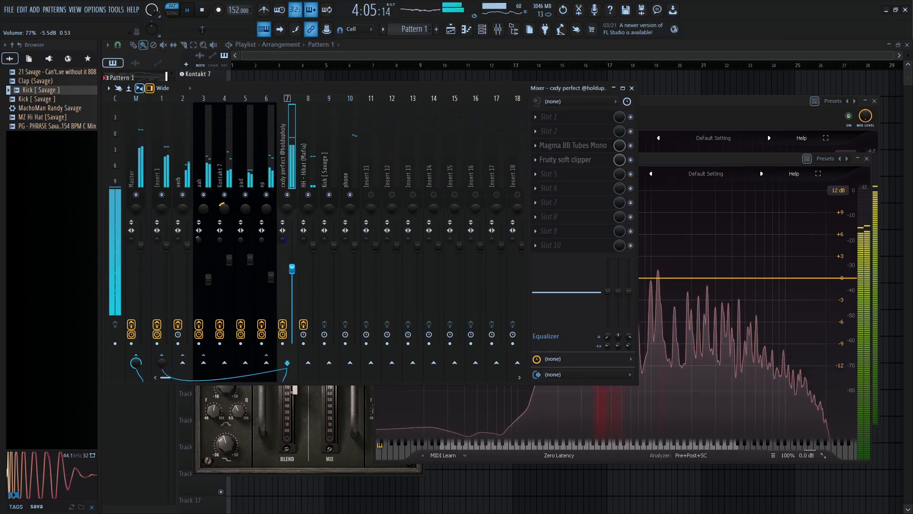
- Add L1 limiter Stereo to slot 7 of the Master and move its window clear of the mixer tracks
{"action": "left_click", "coordinate": [135, 166]}
{"action": "left_click", "coordinate": [553, 219]}
{"action": "mouse_move", "coordinate": [547, 215]}
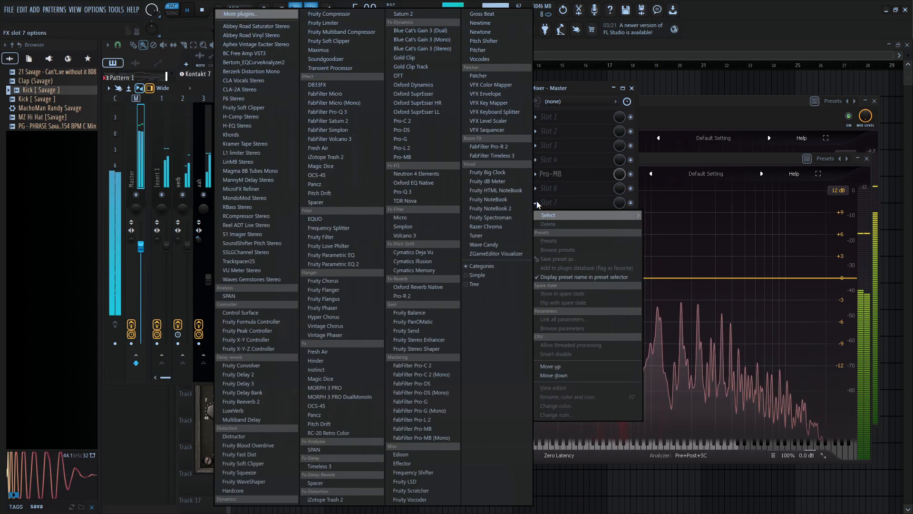
{"action": "left_click", "coordinate": [268, 152]}
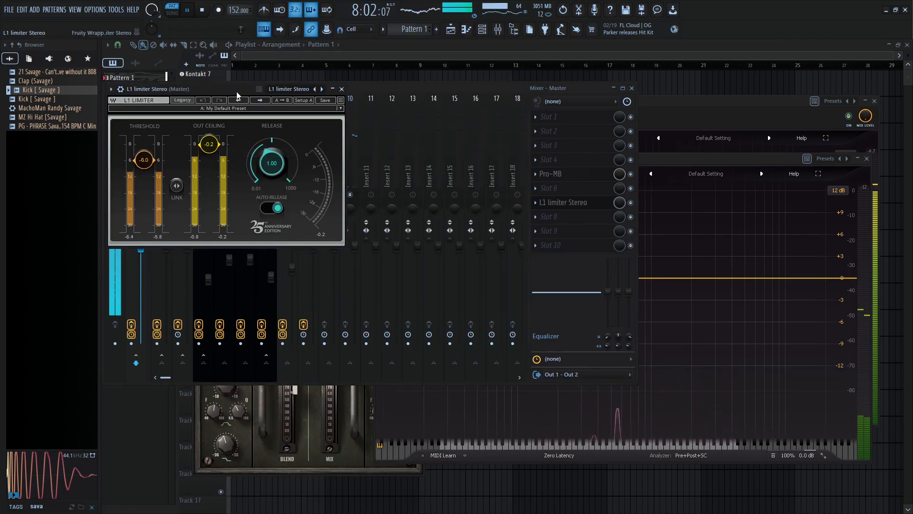
{"action": "left_click_drag", "start_coordinate": [240, 89], "coordinate": [686, 156]}
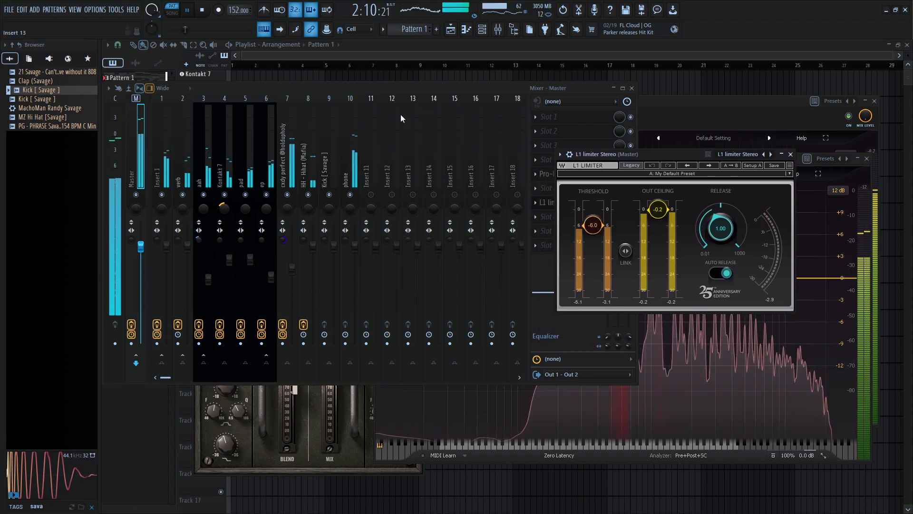
- Review the phone, Master and Kick [ Savage ] mixer tracks during playback, then stop and open the channel rack
{"action": "left_click", "coordinate": [356, 223]}
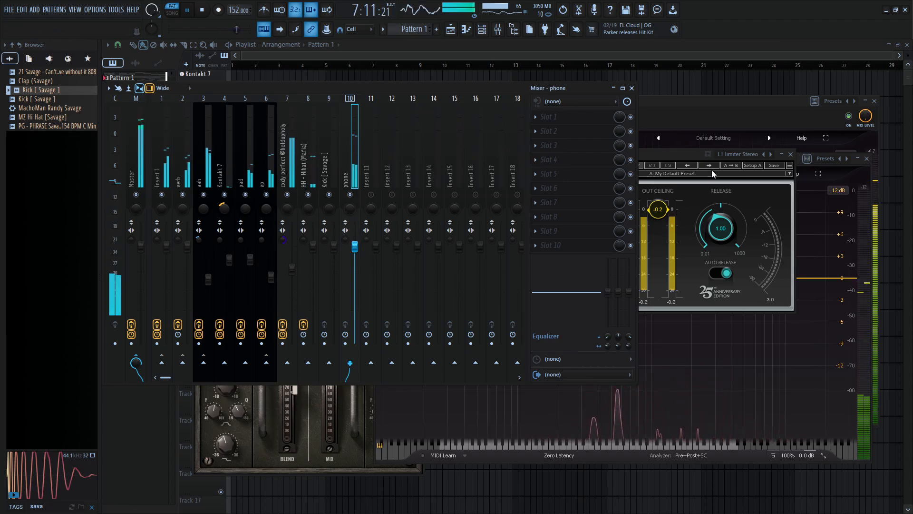
{"action": "left_click", "coordinate": [142, 151]}
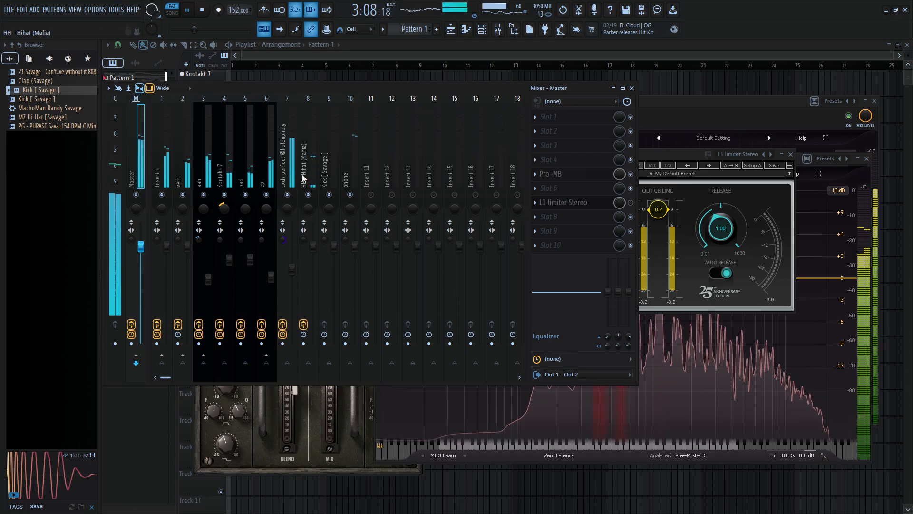
{"action": "left_click", "coordinate": [331, 161]}
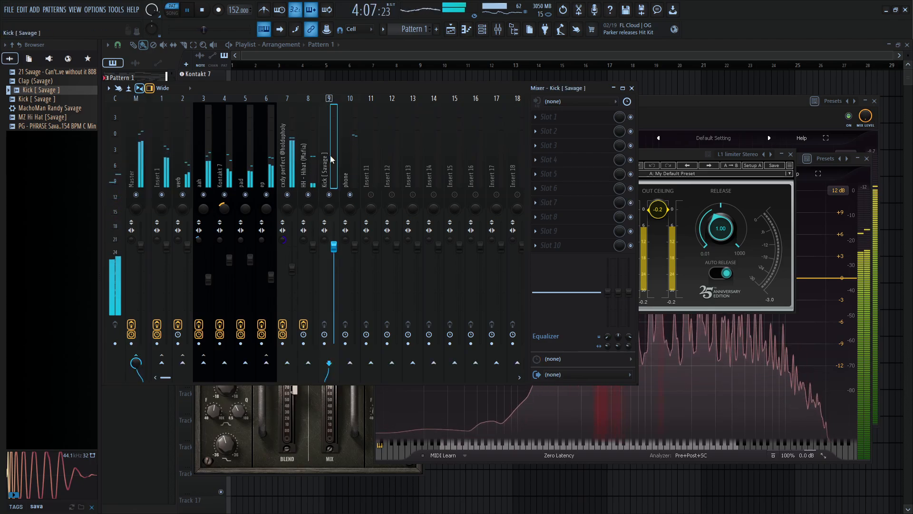
{"action": "key", "text": "space"}
{"action": "left_click", "coordinate": [483, 30]}
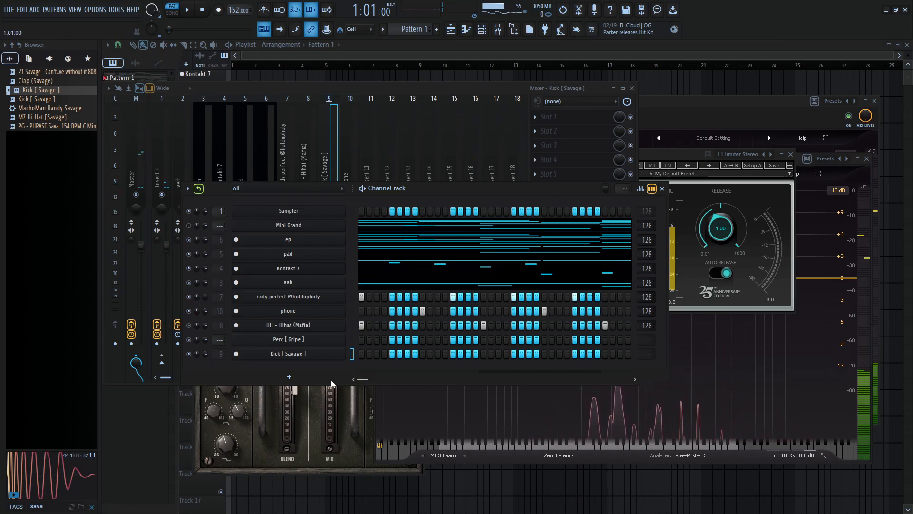
- Place kick hits on steps 1 and 5 of the Kick [ Savage ] row and try one on step 9, checking with playback
{"action": "key", "text": "space"}
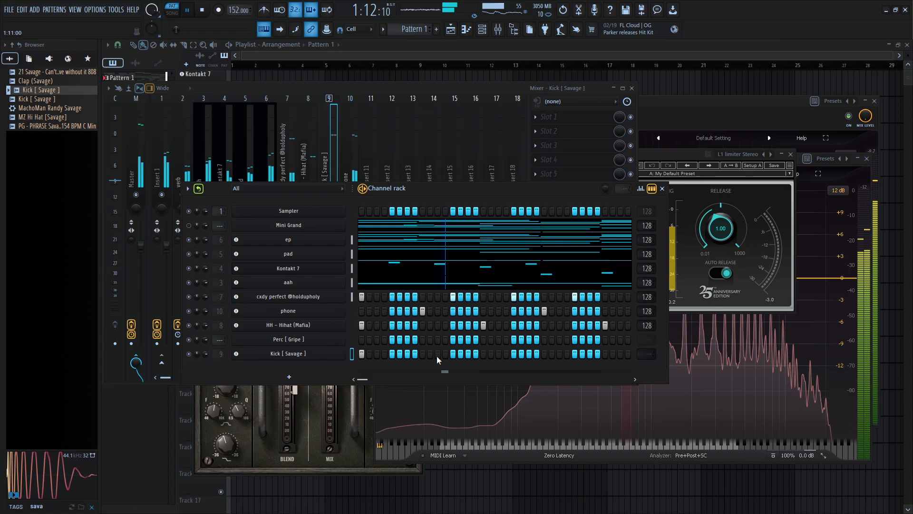
{"action": "key", "text": "space"}
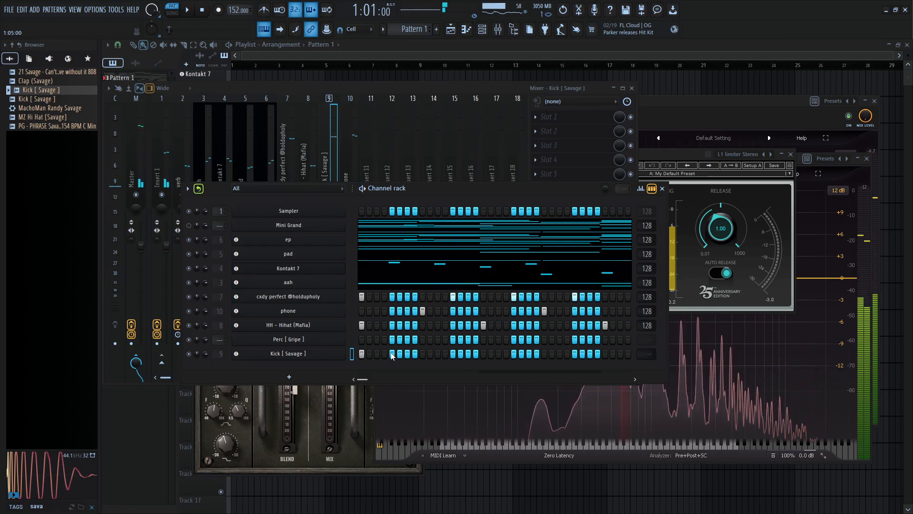
{"action": "key", "text": "space"}
{"action": "key", "text": "space"}
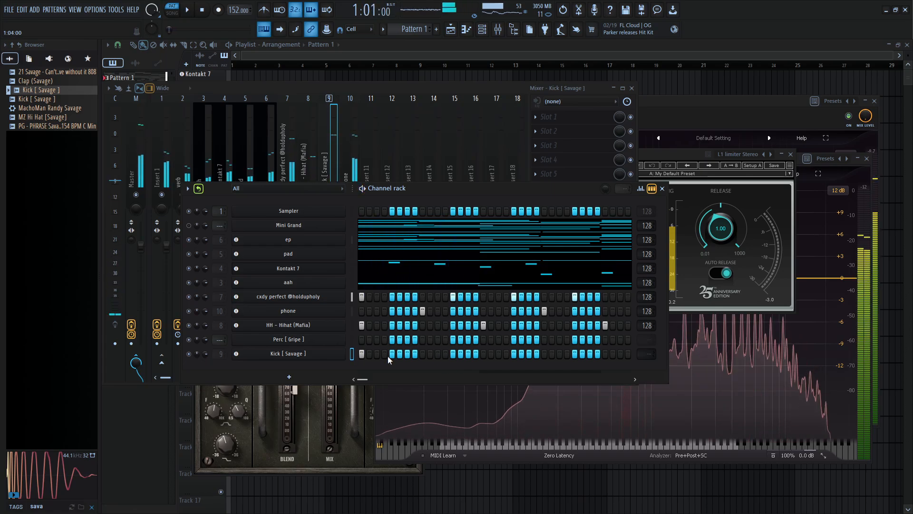
{"action": "left_click", "coordinate": [423, 353]}
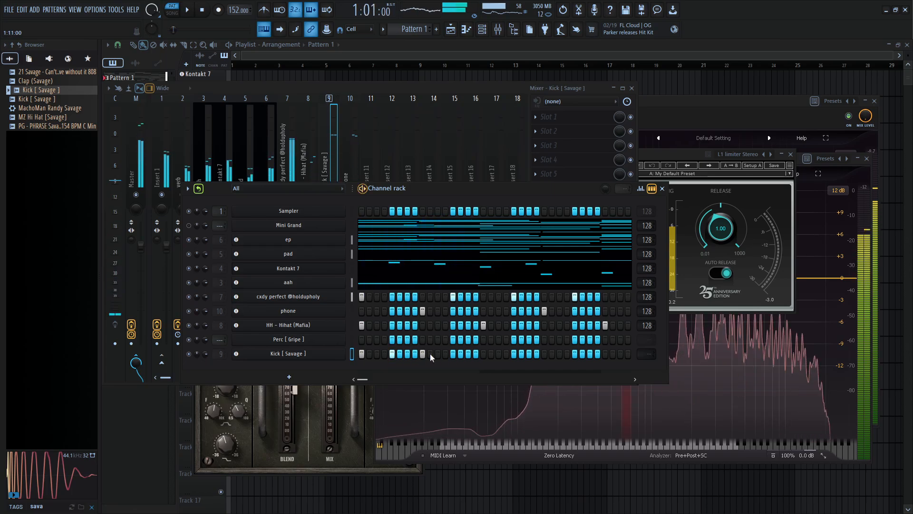
{"action": "key", "text": "space"}
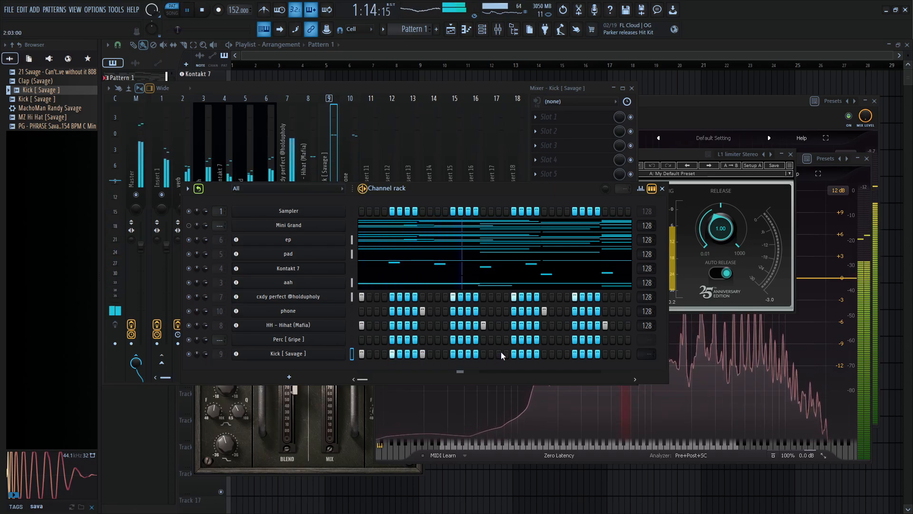
{"action": "key", "text": "space"}
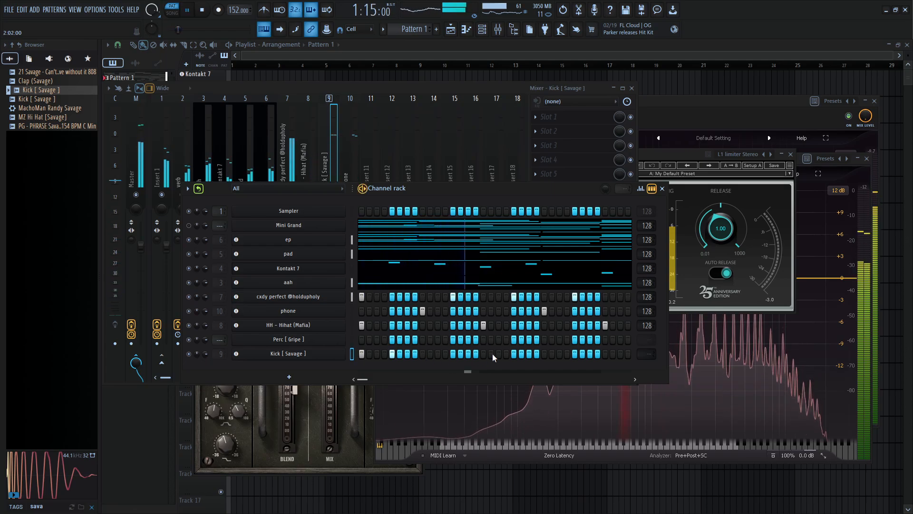
- Add kick hits on steps 21 and 25 of the Kick [ Savage ] row and check them with playback
{"action": "key", "text": "space"}
{"action": "left_click", "coordinate": [513, 354]}
{"action": "key", "text": "space"}
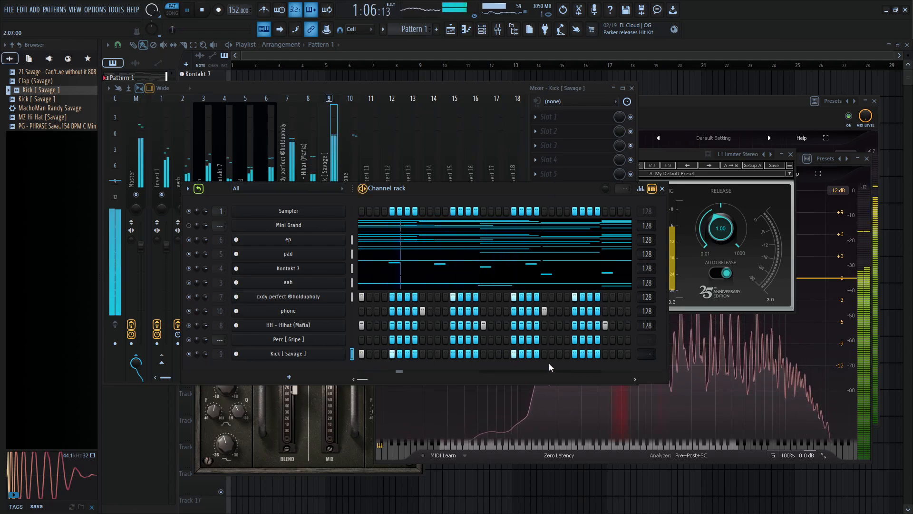
{"action": "left_click", "coordinate": [543, 354]}
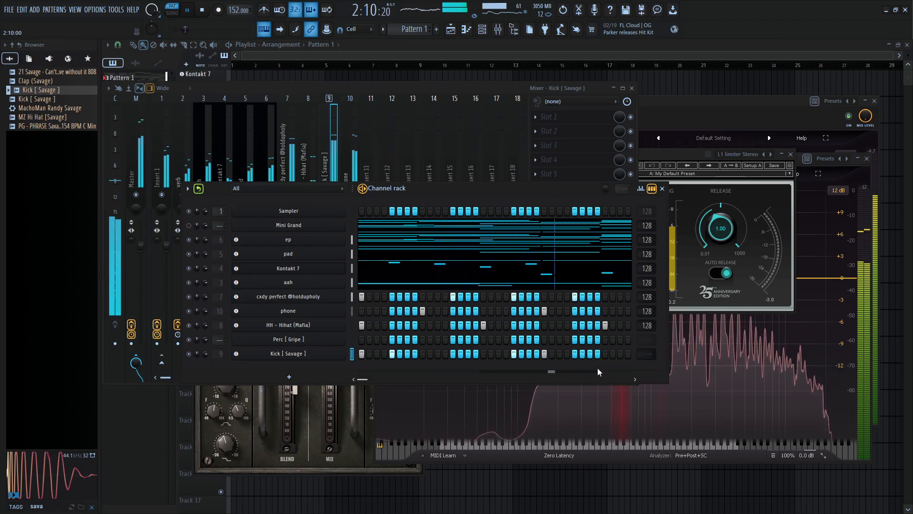
{"action": "key", "text": "space"}
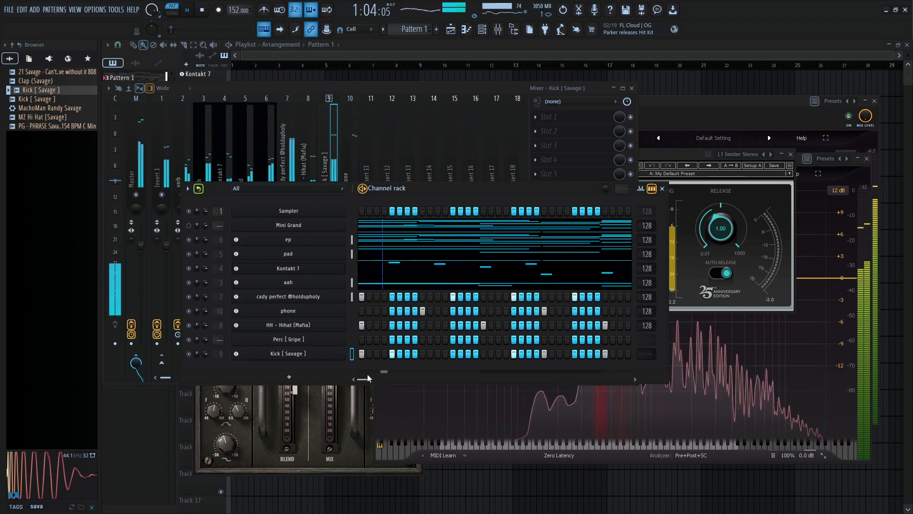
- Continue the Kick [ Savage ] step pattern through bars 3 and 4 while listening to playback
{"action": "left_click_drag", "start_coordinate": [366, 379], "coordinate": [368, 378]}
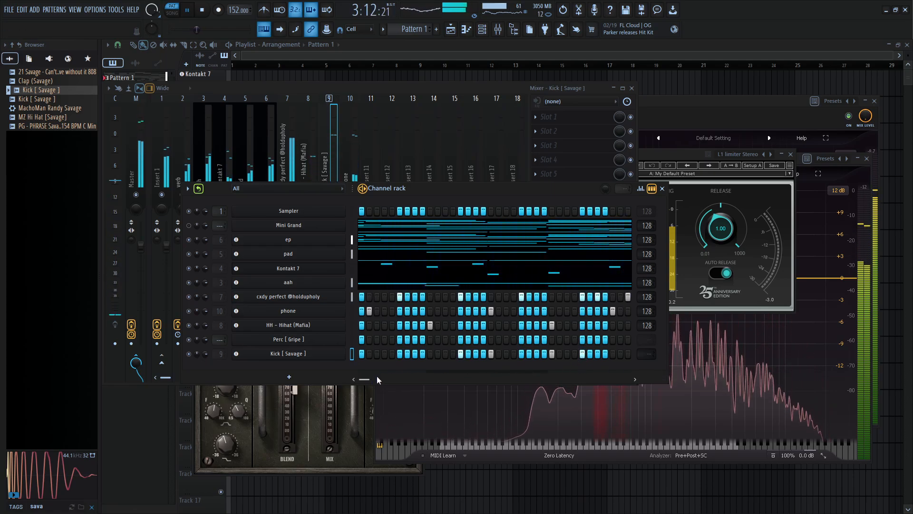
{"action": "left_click_drag", "start_coordinate": [373, 378], "coordinate": [376, 376]}
{"action": "key", "text": "space"}
{"action": "key", "text": "space"}
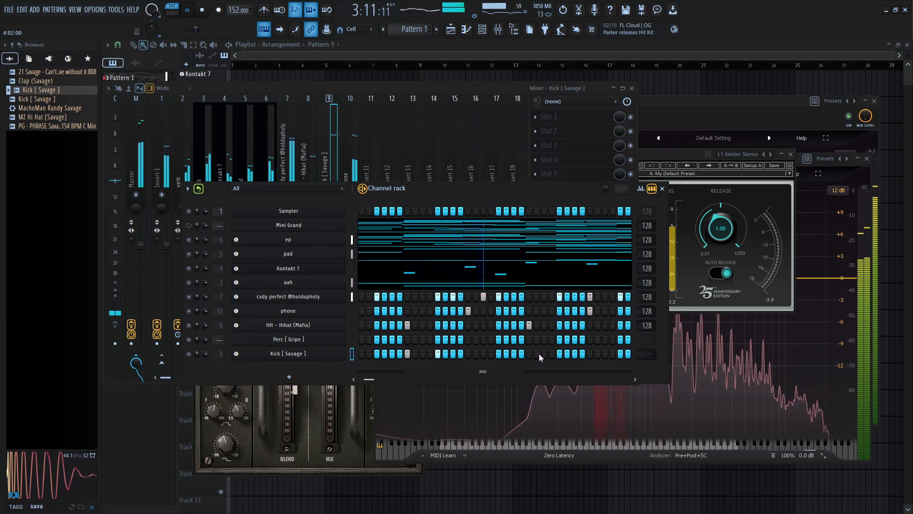
{"action": "left_click", "coordinate": [590, 354]}
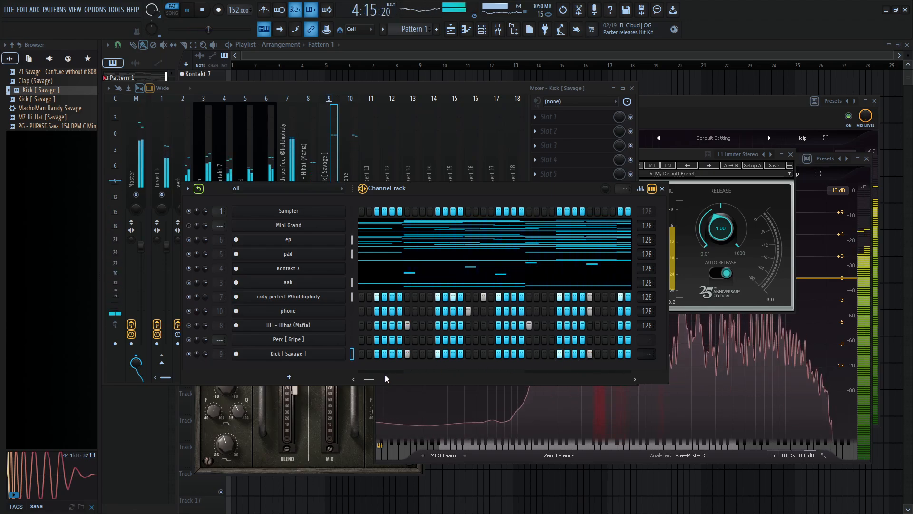
{"action": "key", "text": "space"}
- In the kick's piano roll, duplicate the notes of bars 1–4 into bars 5–8, deselect them and play from bar 5
{"action": "left_click_drag", "start_coordinate": [376, 376], "coordinate": [380, 375]}
{"action": "left_click", "coordinate": [465, 28]}
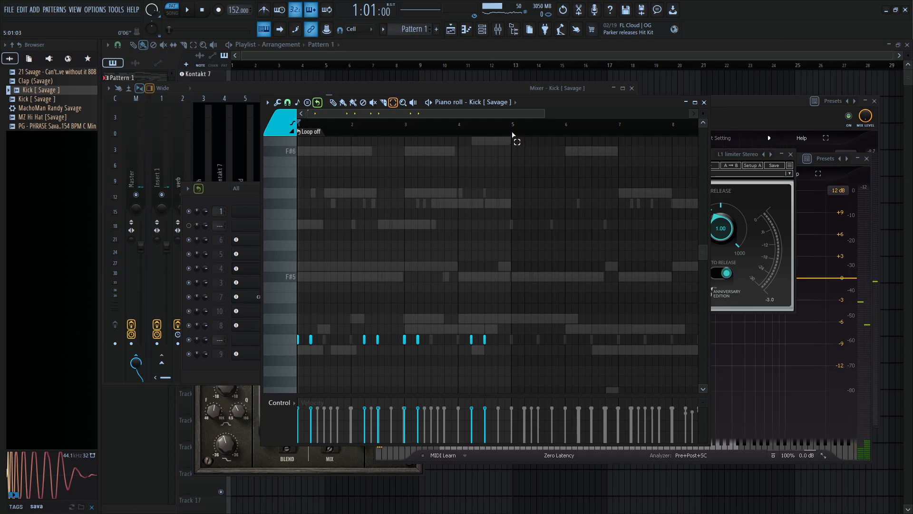
{"action": "left_click_drag", "start_coordinate": [512, 135], "coordinate": [109, 174]}
{"action": "key", "text": "ctrl+b"}
{"action": "key", "text": "space"}
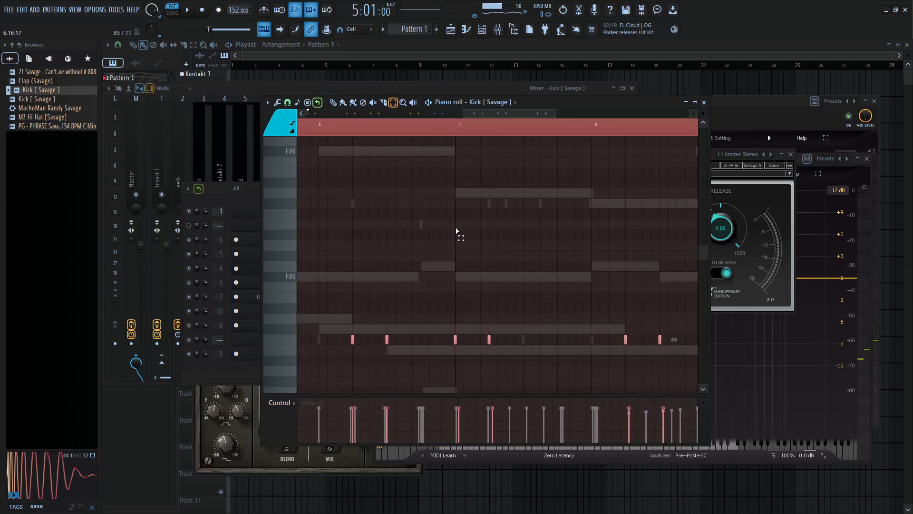
{"action": "left_click", "coordinate": [433, 124], "text": "ctrl"}
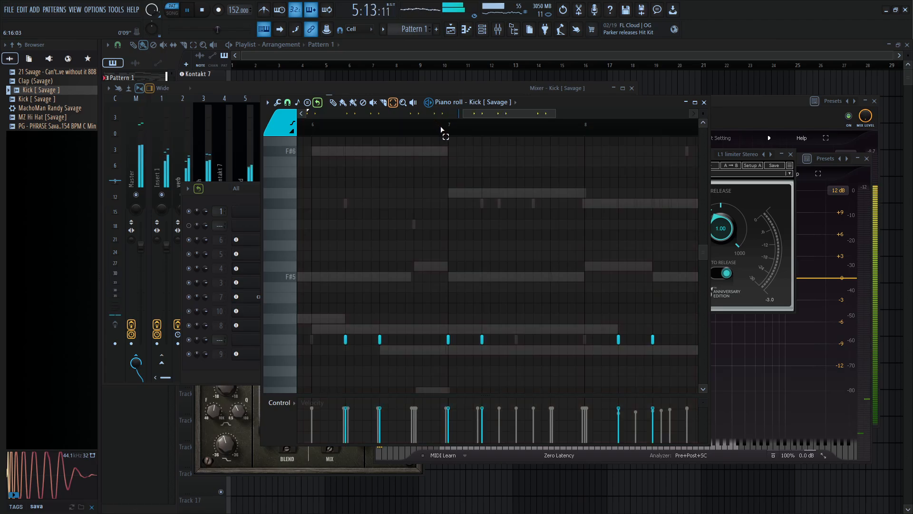
{"action": "scroll", "coordinate": [466, 151], "scroll_direction": "down", "scroll_amount": 6}
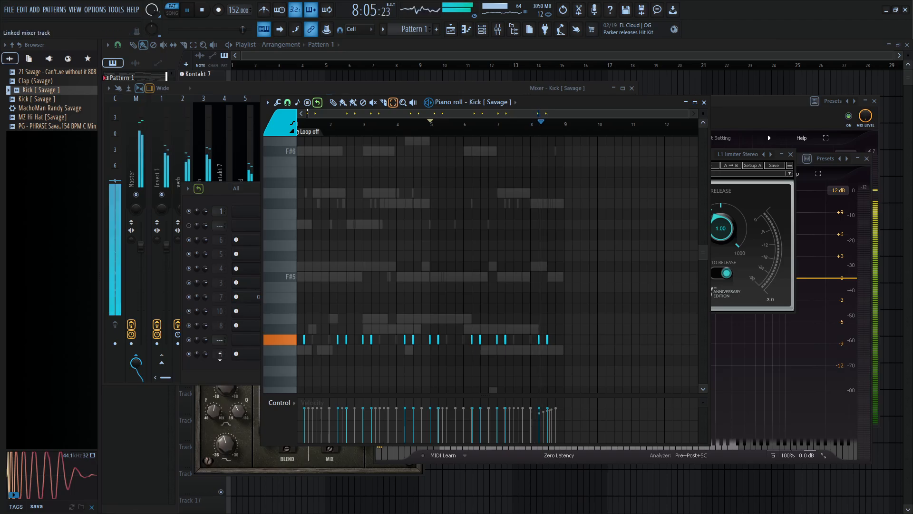
- Replace the Kick [ Savage ] channel's sample with the second Kick [ Savage ] sample from the browser and lower the kick's mixer fader
{"action": "key", "text": "F6"}
{"action": "left_click_drag", "start_coordinate": [38, 99], "coordinate": [307, 356]}
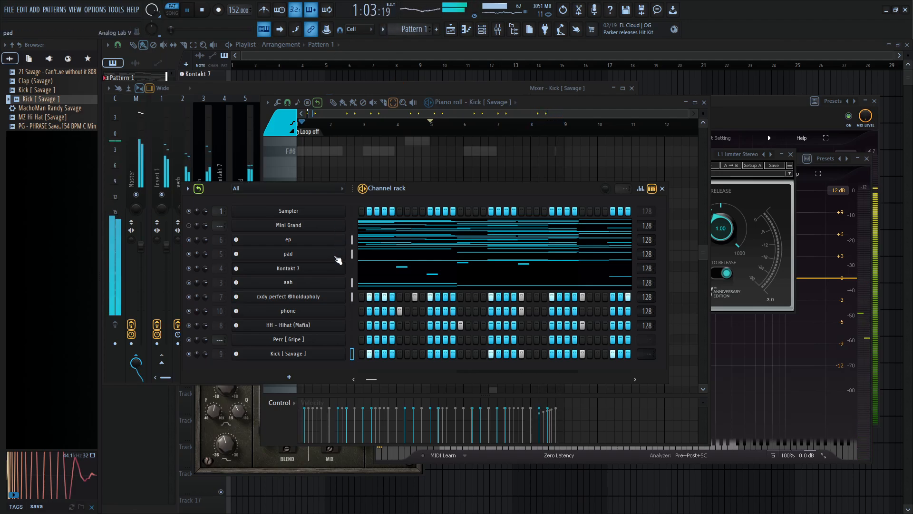
{"action": "left_click", "coordinate": [497, 30]}
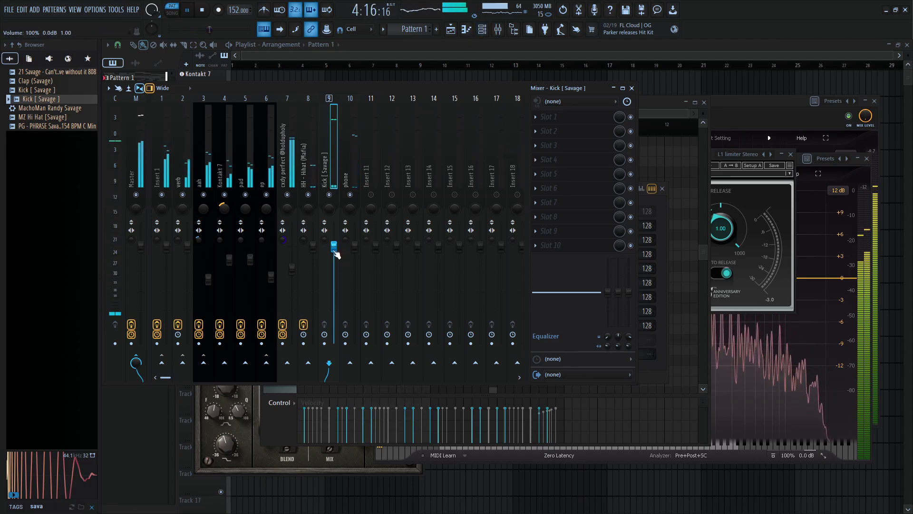
{"action": "left_click_drag", "start_coordinate": [336, 253], "coordinate": [337, 263]}
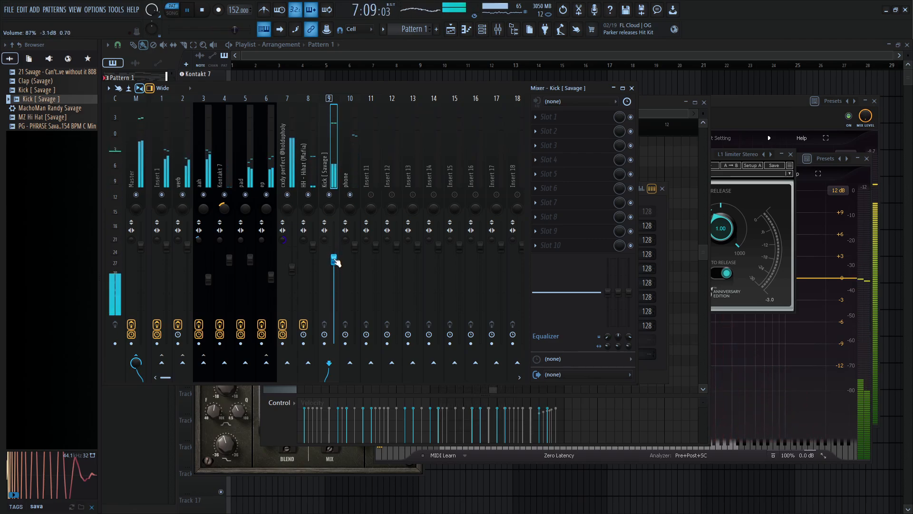
{"action": "left_click_drag", "start_coordinate": [334, 268], "coordinate": [334, 269]}
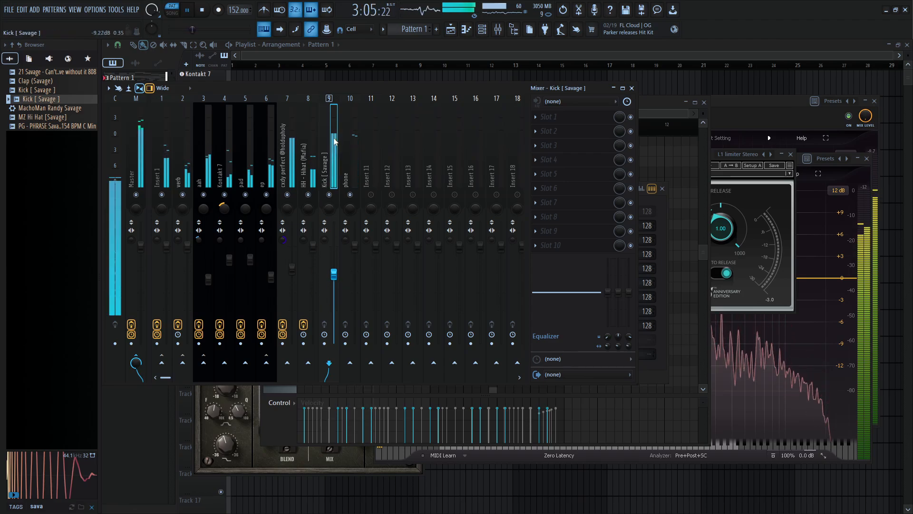
- Sidechain the Kick [ Savage ] track to mixer track 7 and load Fruity Limiter in slot 3 of track 7
{"action": "right_click", "coordinate": [287, 362]}
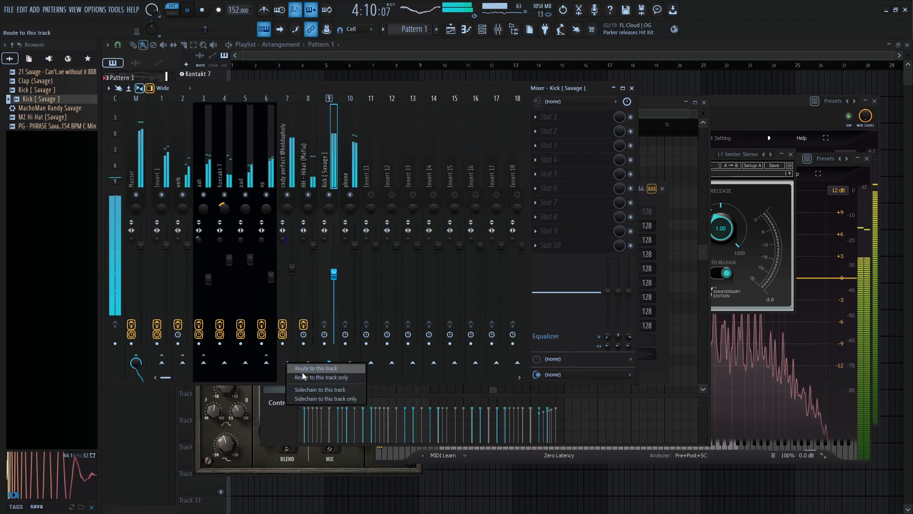
{"action": "left_click", "coordinate": [317, 385]}
{"action": "left_click", "coordinate": [287, 167]}
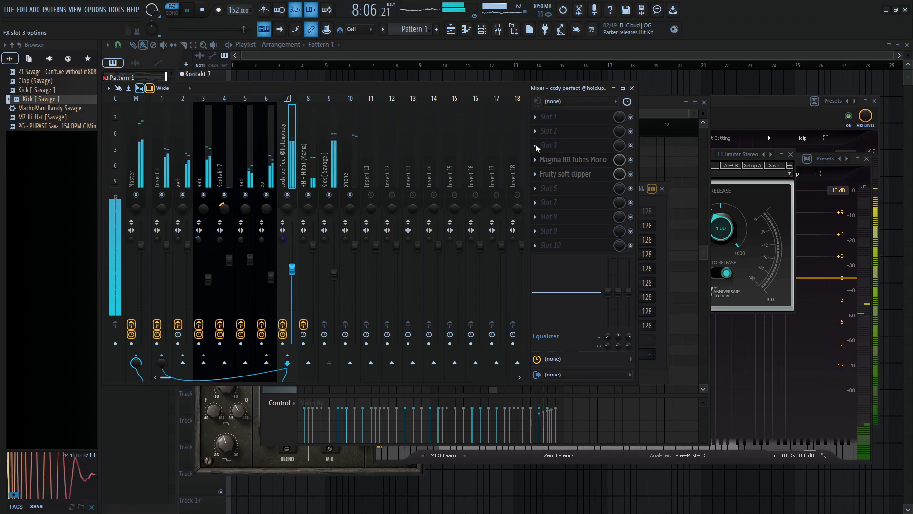
{"action": "left_click", "coordinate": [535, 145]}
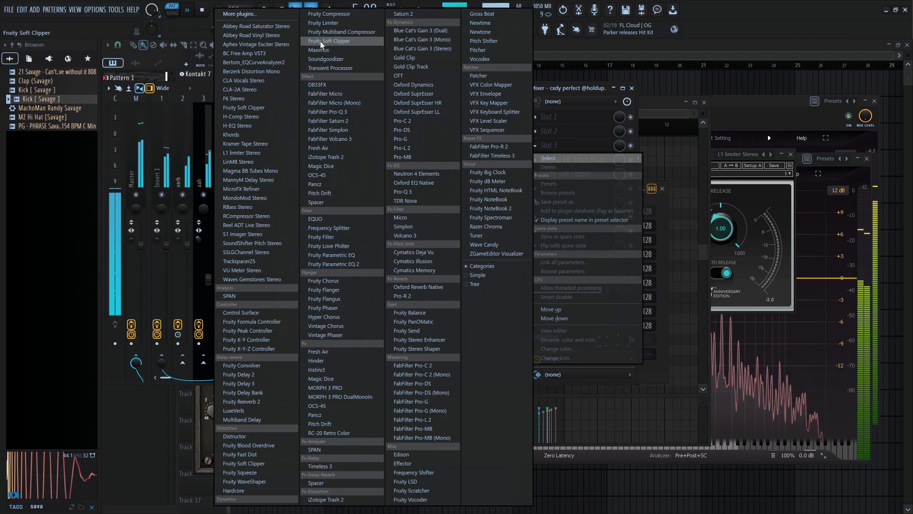
{"action": "left_click", "coordinate": [338, 22]}
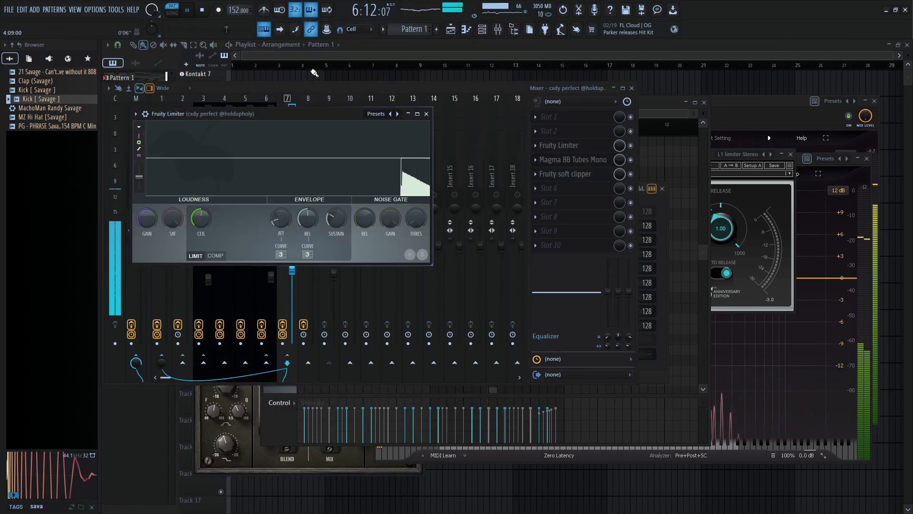
- Set track 7's Fruity Limiter to compressor mode with the kick as sidechain input, lower its threshold, and return to the kick's mixer track
{"action": "left_click", "coordinate": [217, 254]}
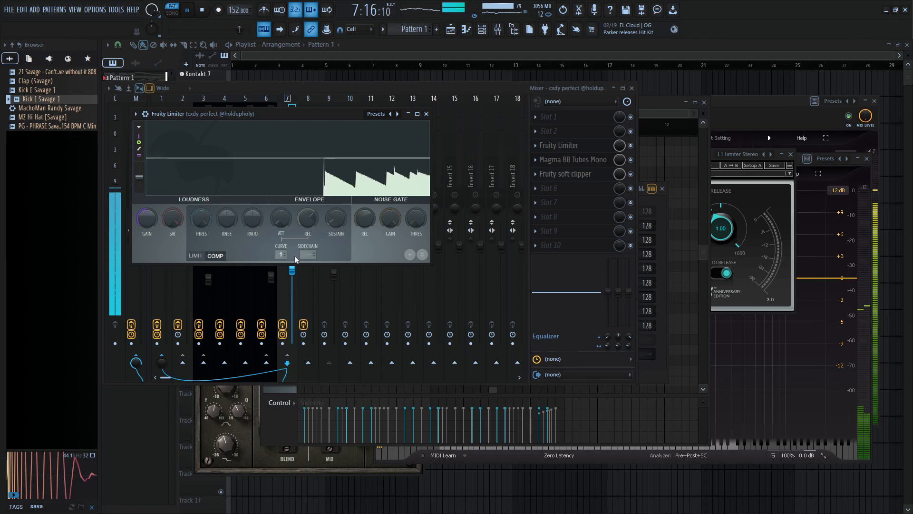
{"action": "left_click", "coordinate": [311, 256]}
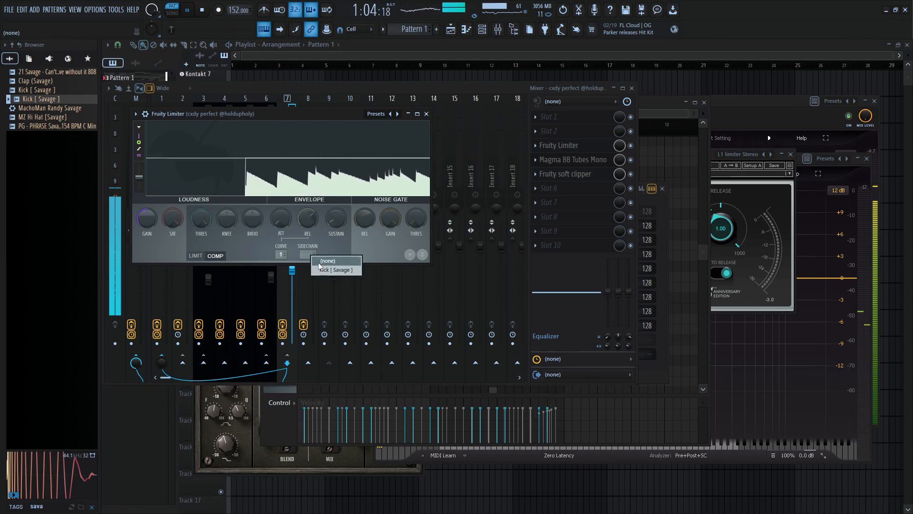
{"action": "left_click", "coordinate": [326, 268]}
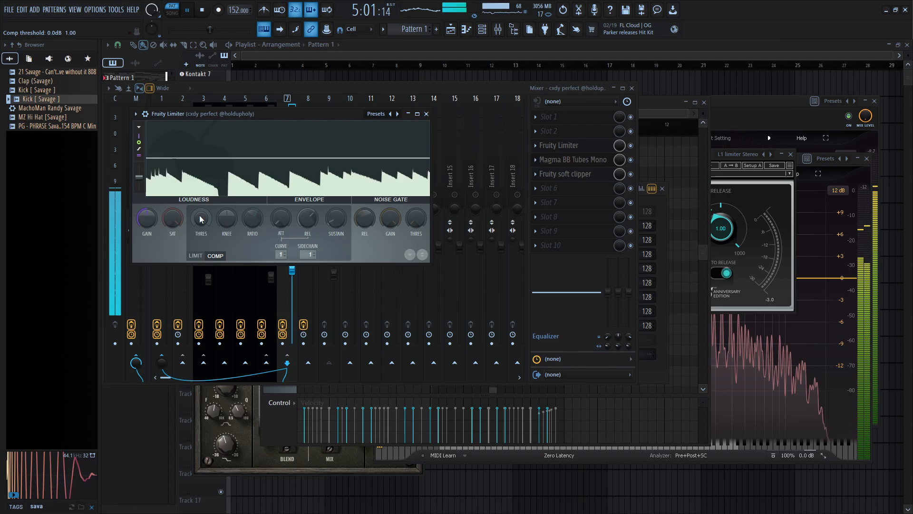
{"action": "left_click_drag", "start_coordinate": [200, 219], "coordinate": [200, 233]}
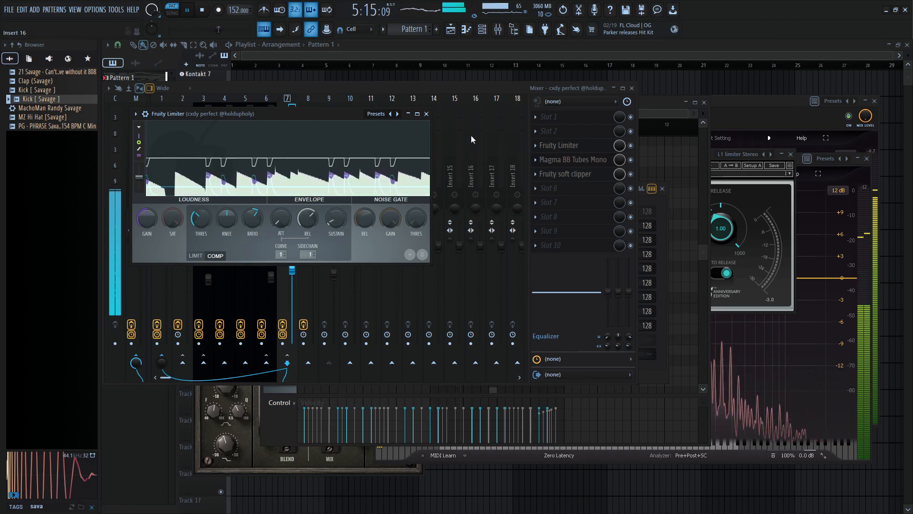
{"action": "left_click", "coordinate": [373, 90]}
{"action": "left_click", "coordinate": [331, 163]}
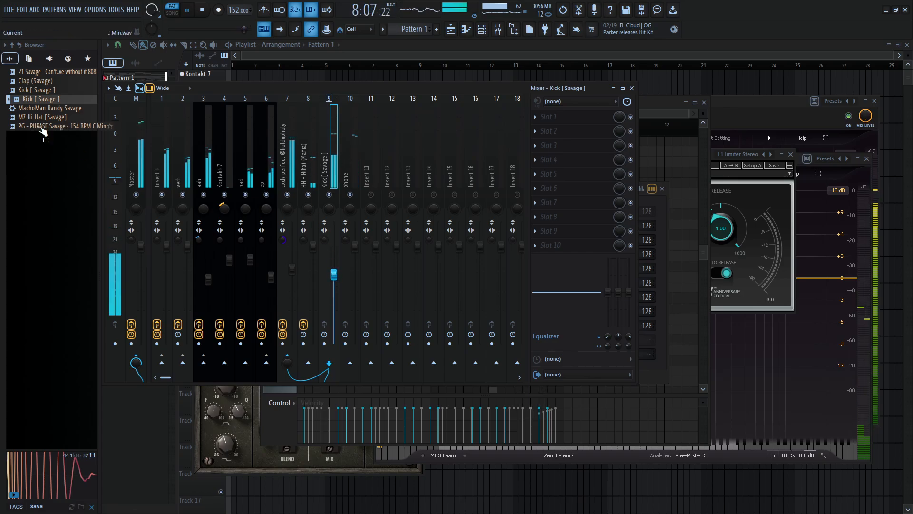
- Audition the hi-hat, kick, clap, 808 and phrase samples in the browser's Savage results during playback and select the phone mixer track
{"action": "left_click", "coordinate": [54, 118]}
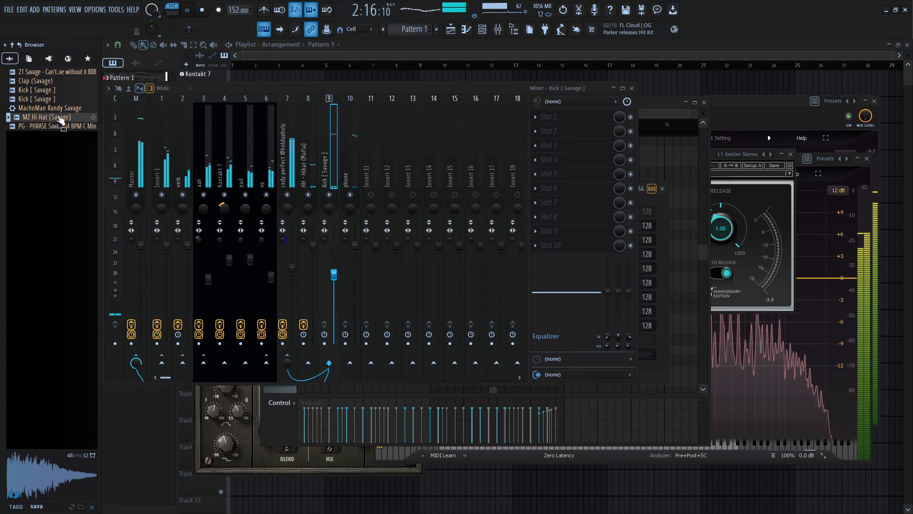
{"action": "left_click", "coordinate": [56, 100]}
{"action": "left_click", "coordinate": [59, 109]}
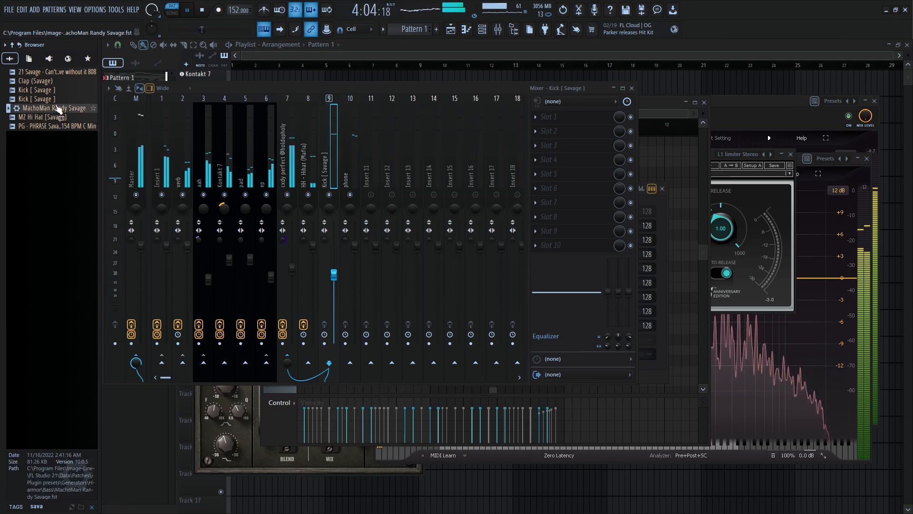
{"action": "left_click", "coordinate": [56, 101]}
{"action": "left_click", "coordinate": [40, 82]}
{"action": "left_click", "coordinate": [44, 73]}
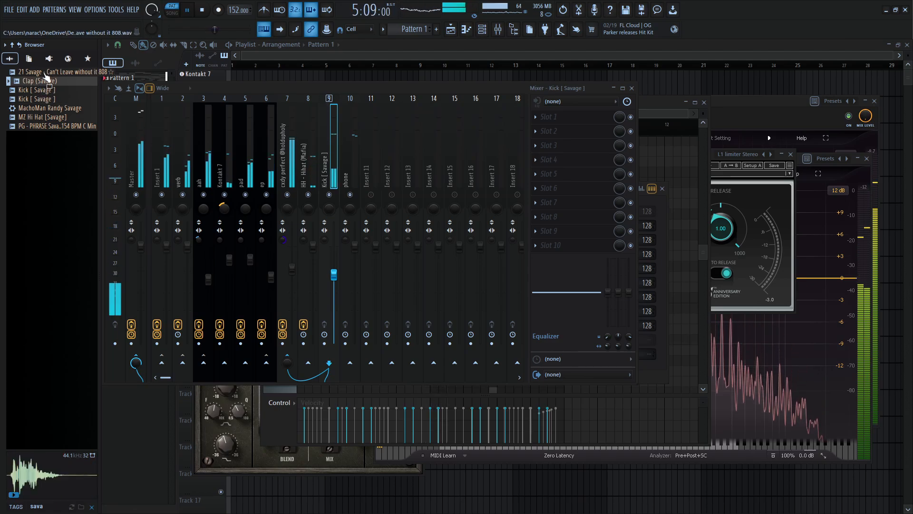
{"action": "left_click", "coordinate": [44, 82]}
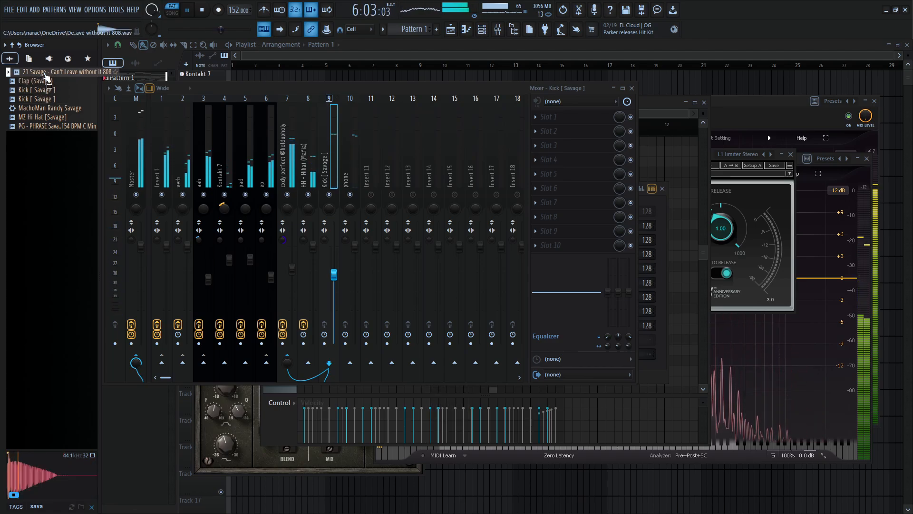
{"action": "left_click", "coordinate": [46, 127]}
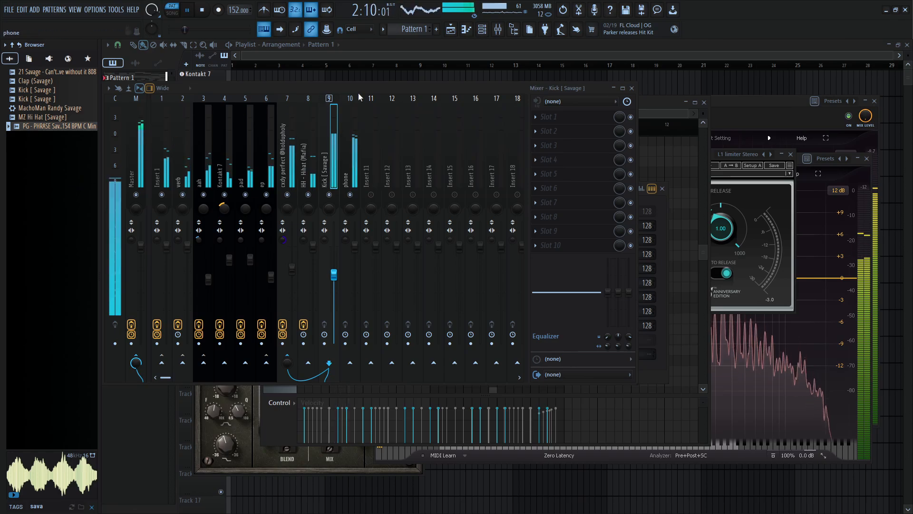
{"action": "left_click", "coordinate": [356, 191]}
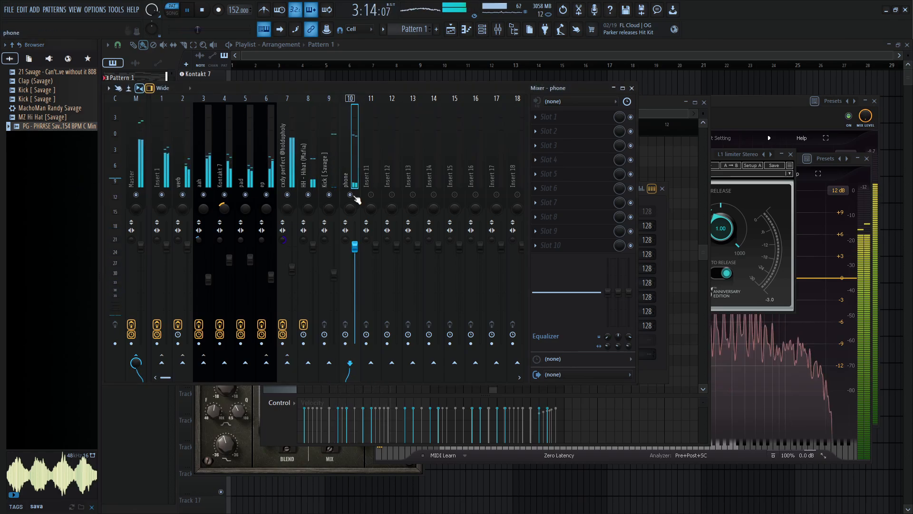
- Open the Pi'erre drumkit's Snares folder in the unfiltered browser and audition Piccolo, Pikachu Snare 1 and Pikachu Snare 2
{"action": "left_click", "coordinate": [93, 507]}
{"action": "scroll", "coordinate": [47, 238], "scroll_direction": "down", "scroll_amount": 2}
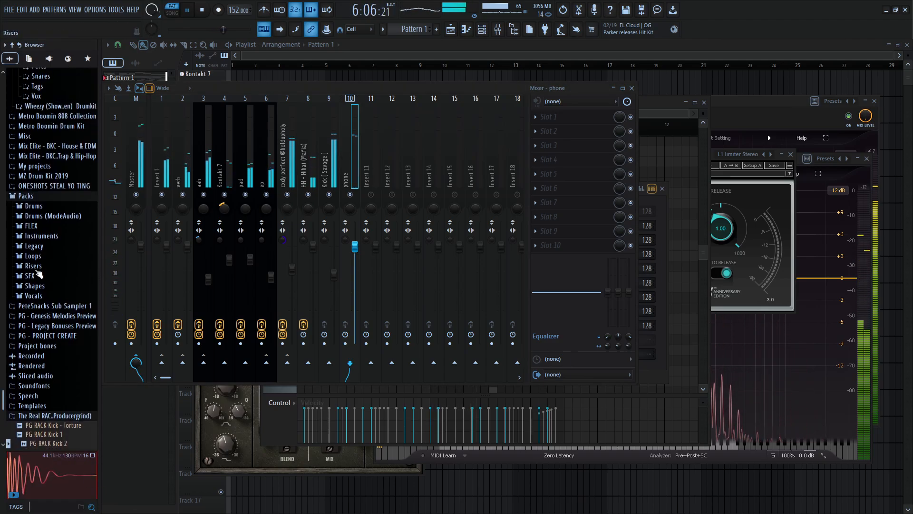
{"action": "left_click", "coordinate": [47, 218]}
{"action": "scroll", "coordinate": [48, 223], "scroll_direction": "up", "scroll_amount": 7}
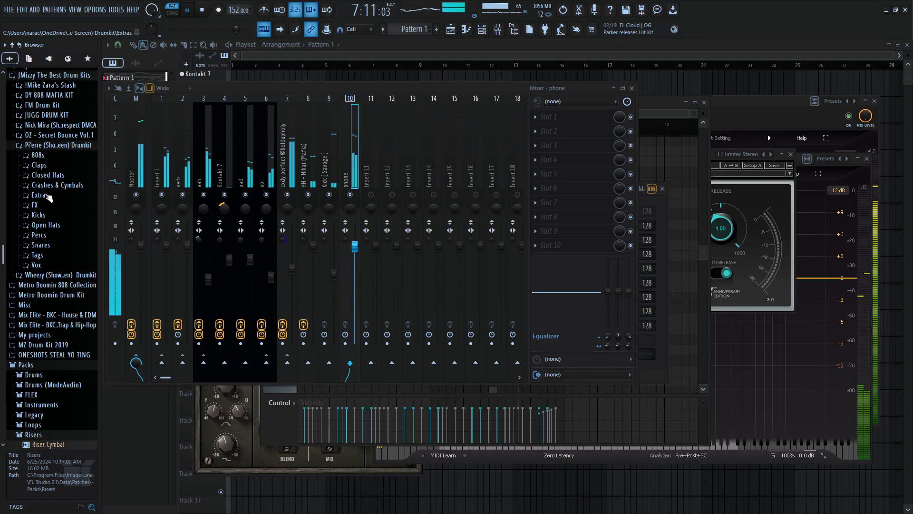
{"action": "left_click", "coordinate": [40, 245]}
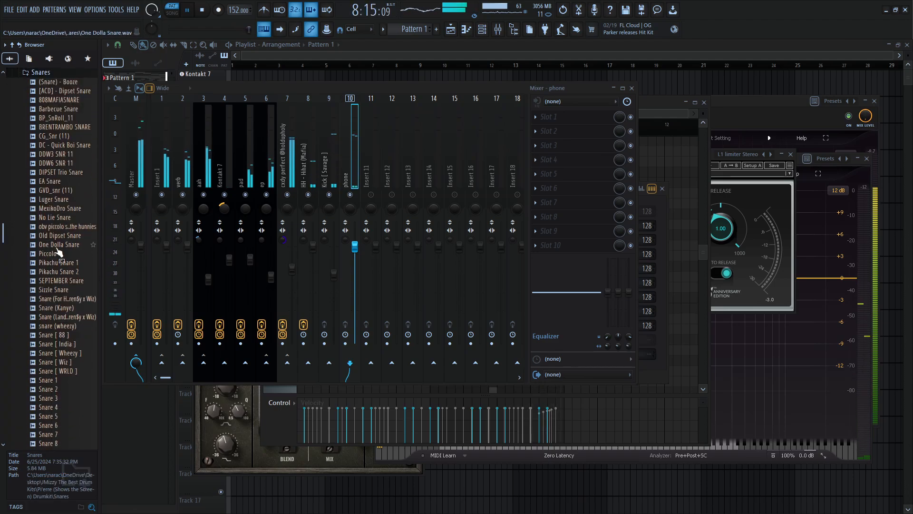
{"action": "left_click", "coordinate": [48, 253]}
{"action": "left_click", "coordinate": [58, 262]}
{"action": "left_click", "coordinate": [57, 272]}
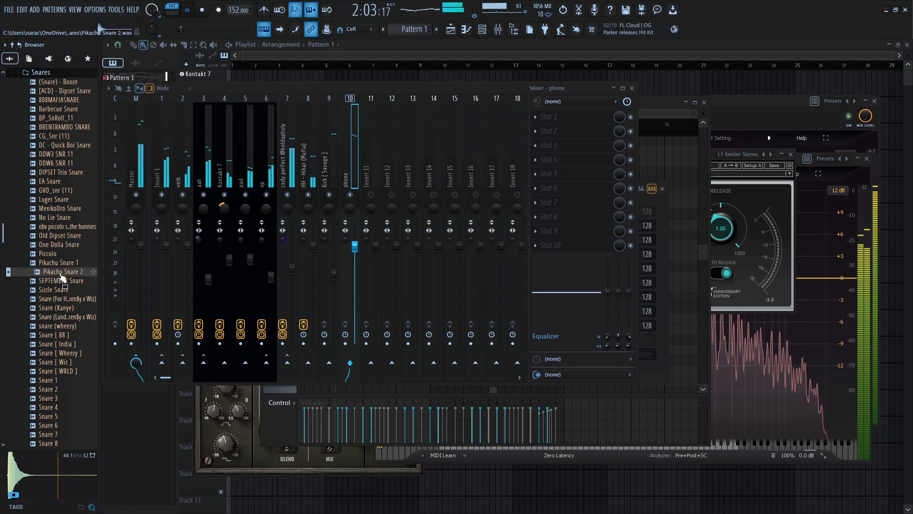
- Try MexikoDro Snare, DDW3 SNR 11 and BRENTRAMBO SNARE in turn as the phone channel's sample in the channel rack
{"action": "left_click", "coordinate": [482, 29]}
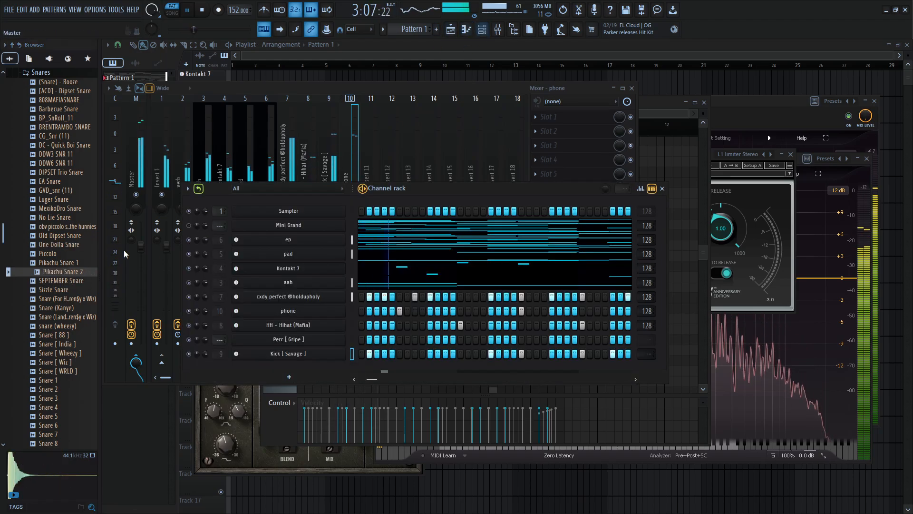
{"action": "left_click", "coordinate": [52, 209]}
{"action": "left_click_drag", "start_coordinate": [50, 211], "coordinate": [314, 311]}
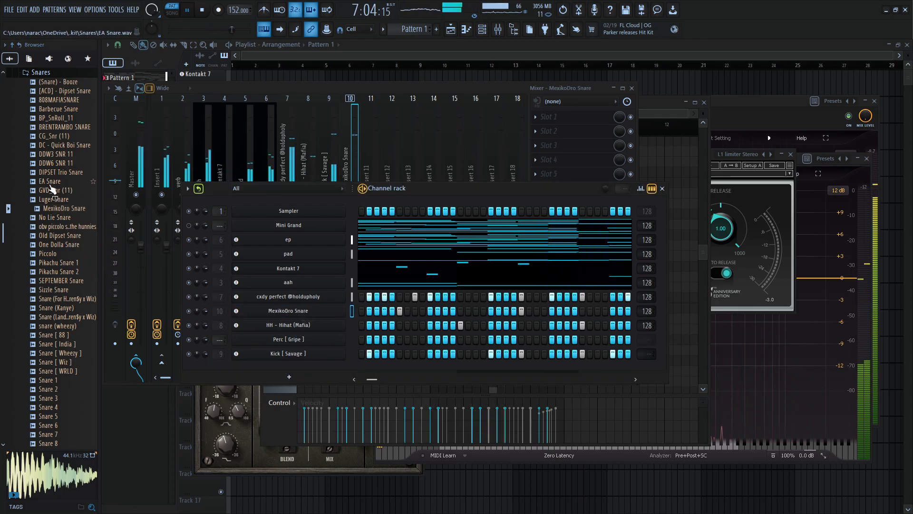
{"action": "left_click_drag", "start_coordinate": [50, 153], "coordinate": [292, 313]}
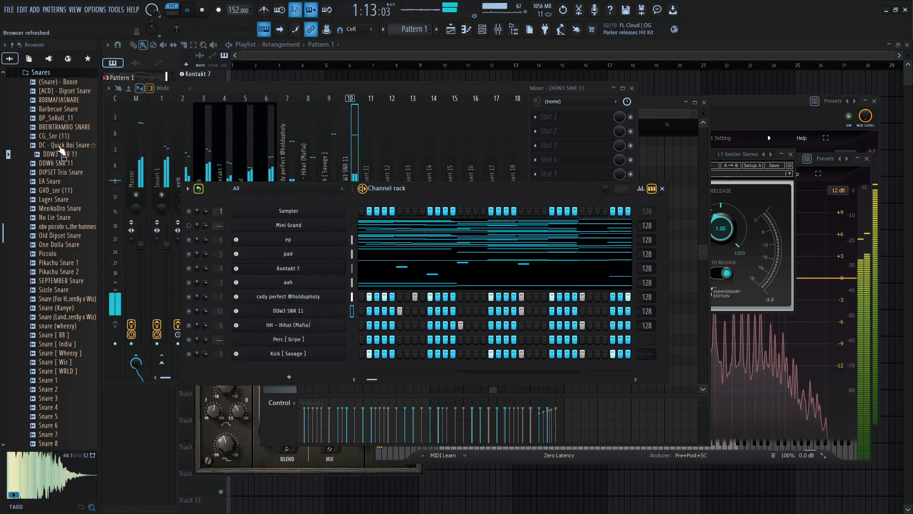
{"action": "mouse_move", "coordinate": [59, 146]}
{"action": "left_mouse_down"}
{"action": "mouse_move", "coordinate": [303, 316]}
{"action": "mouse_move", "coordinate": [57, 130]}
{"action": "left_mouse_up"}
{"action": "left_click", "coordinate": [56, 128]}
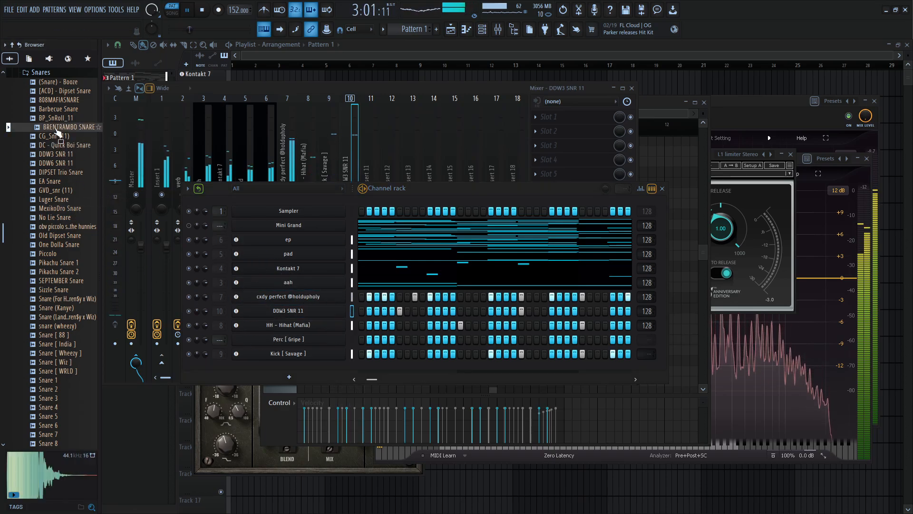
{"action": "left_click_drag", "start_coordinate": [130, 155], "coordinate": [282, 312]}
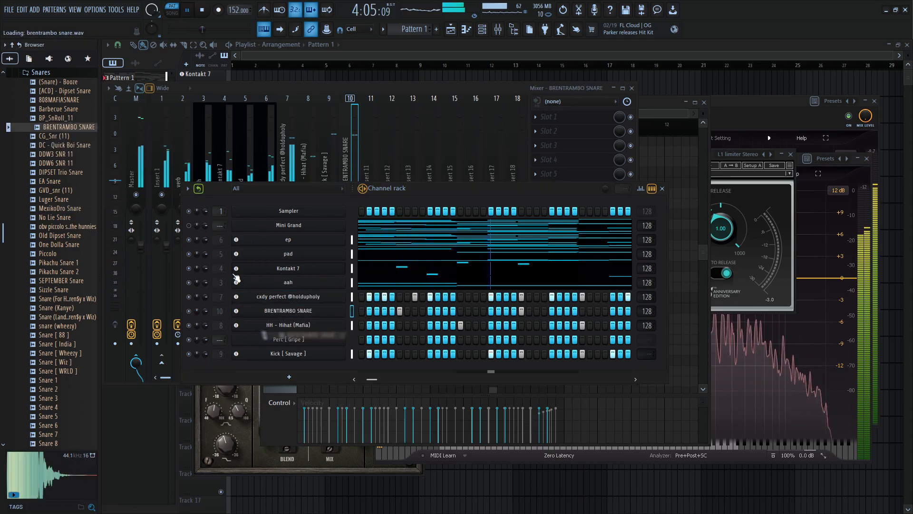
- Audition the Wheezy and numbered snares, and try Snare 4 as the BRENTRAMBO SNARE channel's sample
{"action": "left_click", "coordinate": [51, 366]}
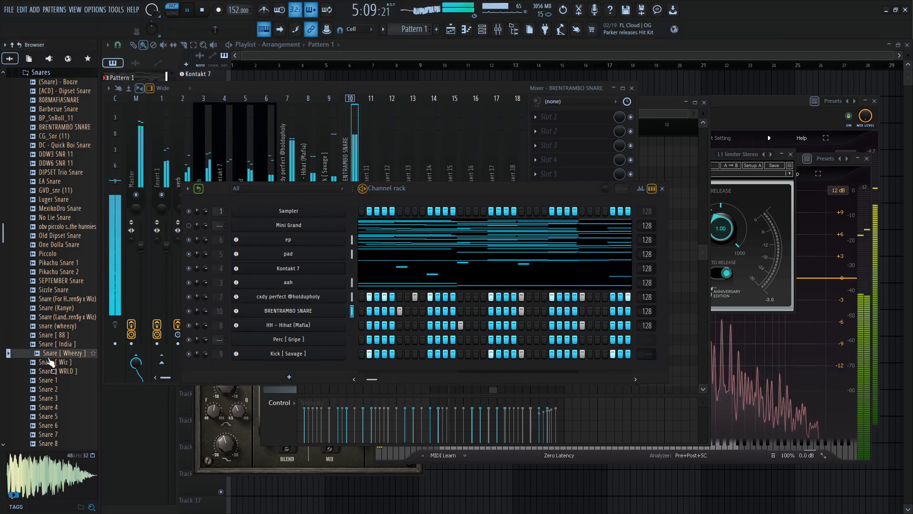
{"action": "left_click", "coordinate": [51, 380]}
{"action": "left_click", "coordinate": [51, 407]}
{"action": "scroll", "coordinate": [48, 352], "scroll_direction": "down", "scroll_amount": 2}
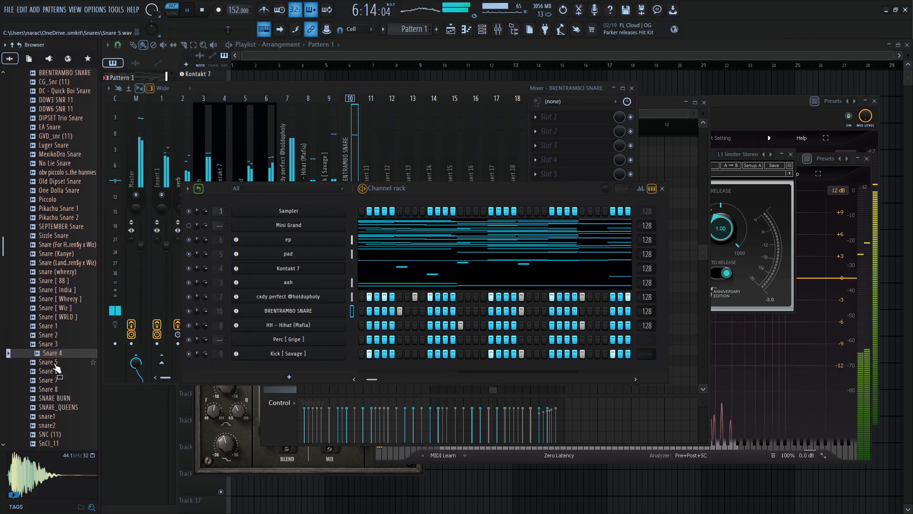
{"action": "left_click_drag", "start_coordinate": [298, 324], "coordinate": [292, 309]}
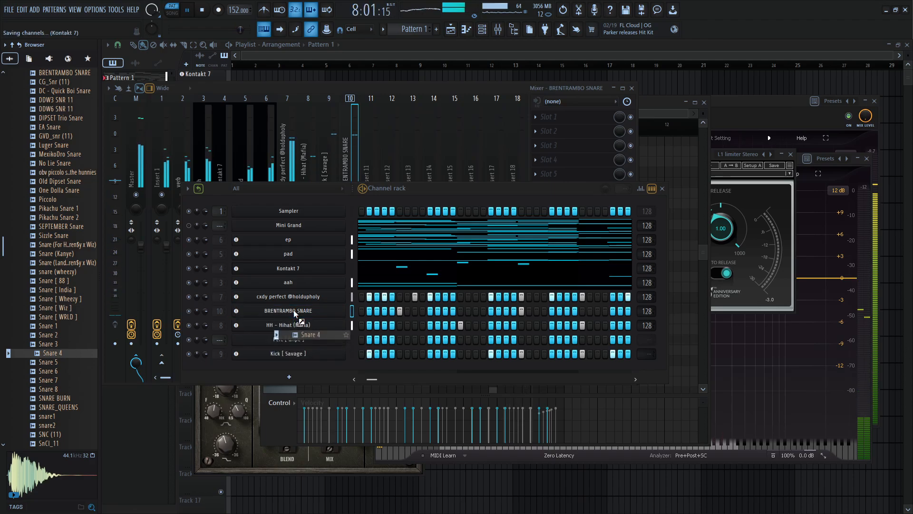
- Audition further snares from SNARE_QUEENS downward and replace the Snare 4 channel's sample with WheezyOuttaHere (Snare)
{"action": "scroll", "coordinate": [66, 264], "scroll_direction": "down", "scroll_amount": 6}
{"action": "left_click", "coordinate": [59, 236]}
{"action": "left_click", "coordinate": [50, 254]}
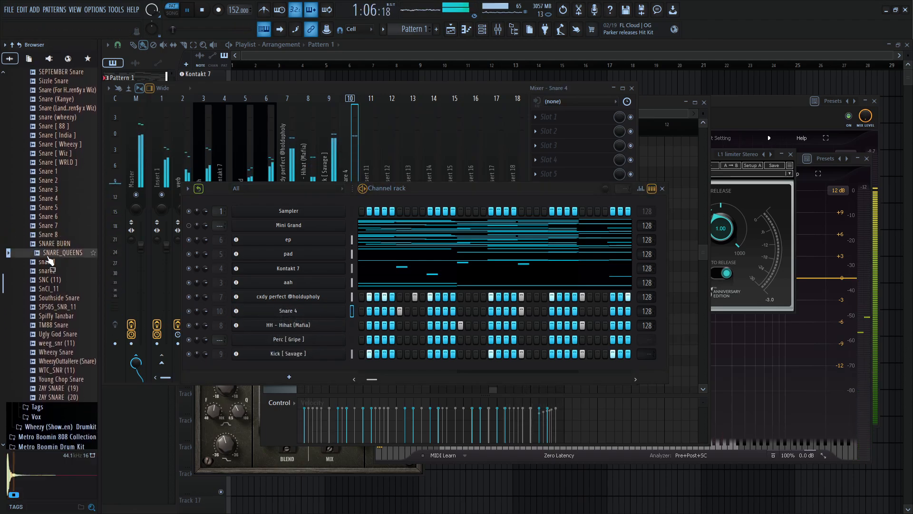
{"action": "left_click", "coordinate": [53, 289]}
{"action": "left_click", "coordinate": [54, 299]}
{"action": "left_click", "coordinate": [56, 307]}
{"action": "left_click", "coordinate": [64, 326]}
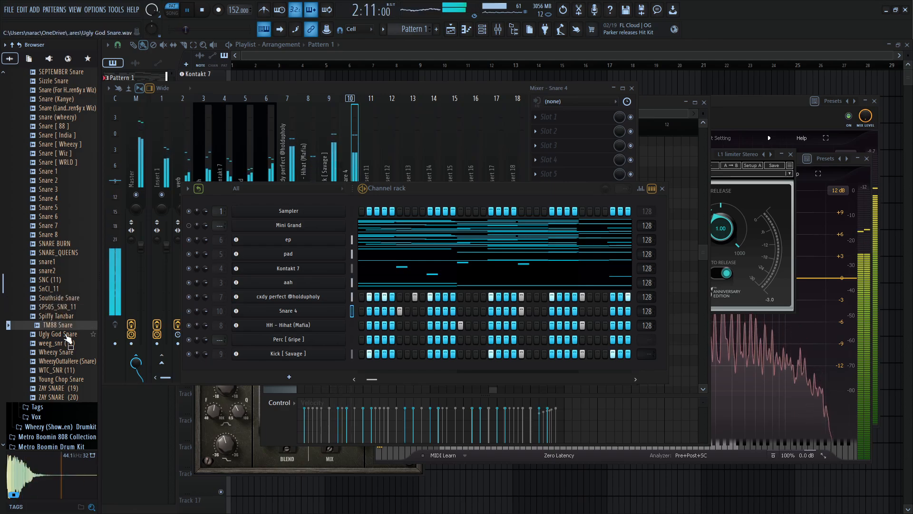
{"action": "left_click", "coordinate": [67, 353]}
{"action": "left_click", "coordinate": [68, 344]}
{"action": "left_click", "coordinate": [74, 371]}
{"action": "left_click", "coordinate": [60, 361]}
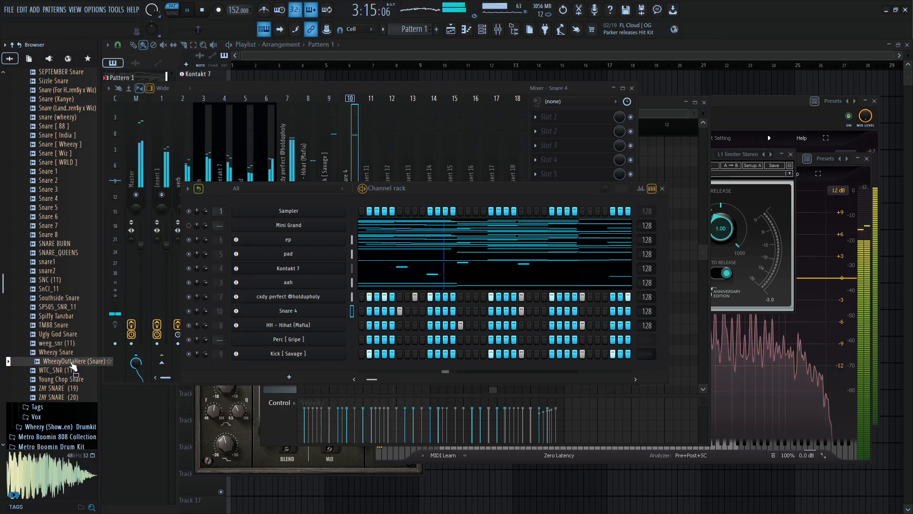
{"action": "scroll", "coordinate": [61, 333], "scroll_direction": "down", "scroll_amount": 2}
{"action": "left_click_drag", "start_coordinate": [61, 310], "coordinate": [298, 311]}
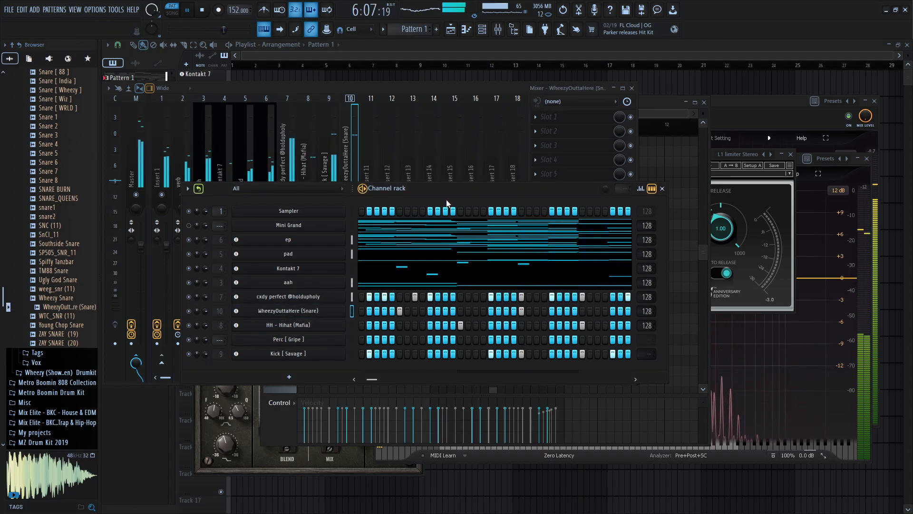
- Lower the snare's mixer fader and load Pancz in slot 5 of its track with the Add Punch & Flavour preset
{"action": "left_click", "coordinate": [381, 91]}
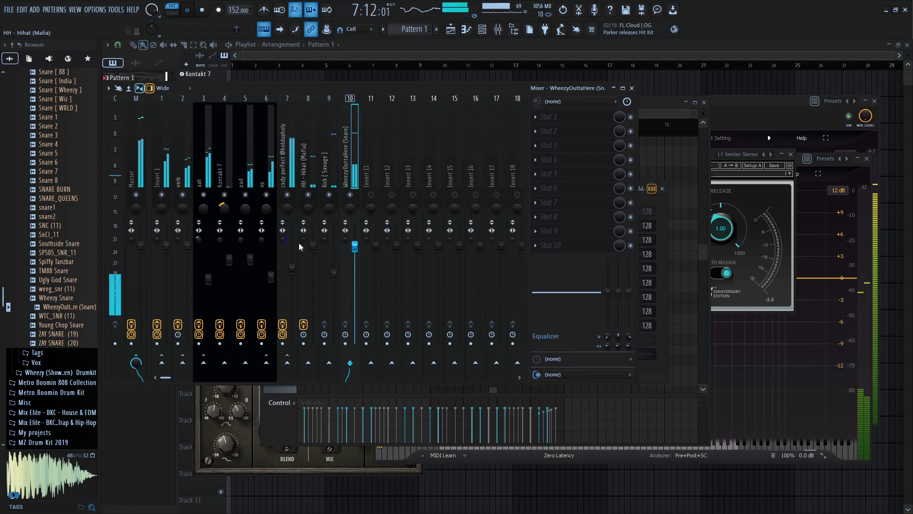
{"action": "left_click_drag", "start_coordinate": [355, 241], "coordinate": [354, 255]}
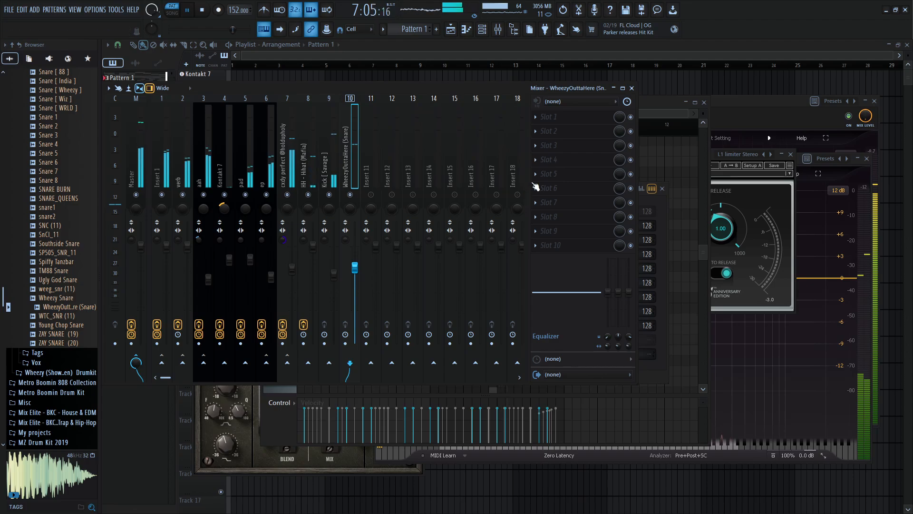
{"action": "left_click", "coordinate": [536, 187]}
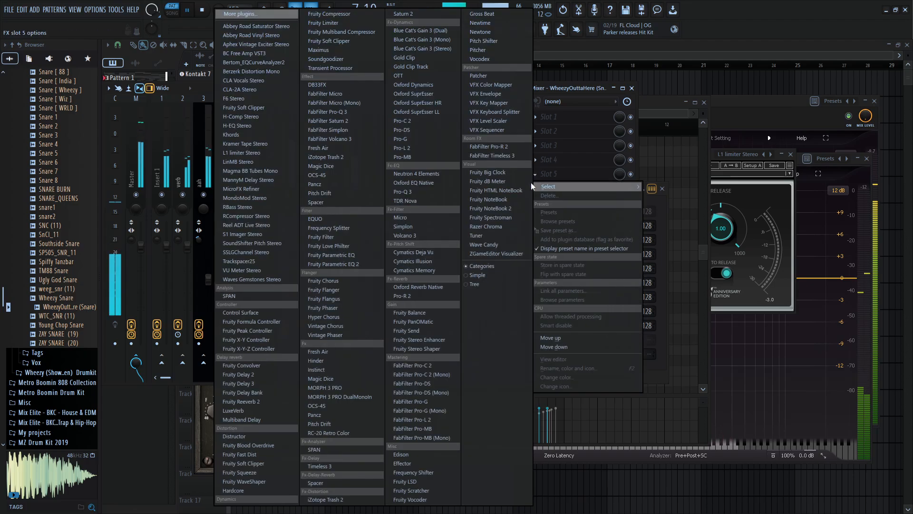
{"action": "left_click", "coordinate": [354, 184]}
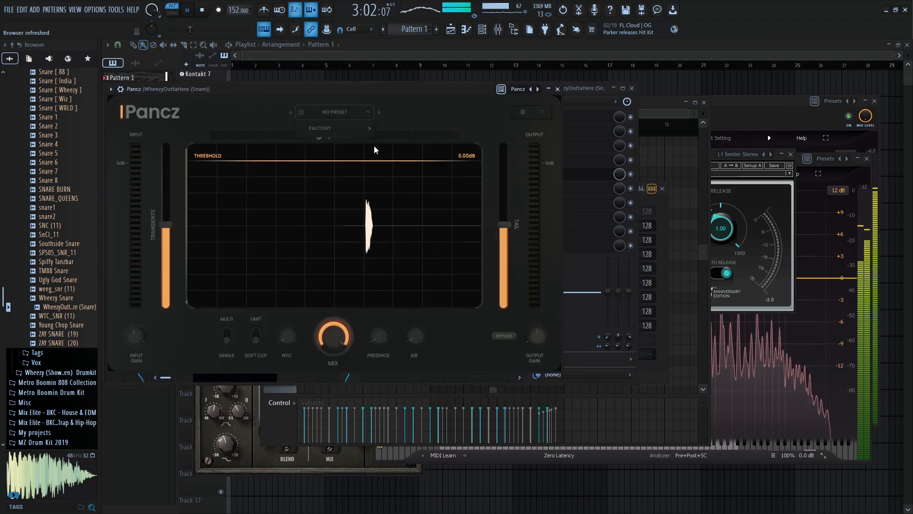
{"action": "mouse_move", "coordinate": [367, 128]}
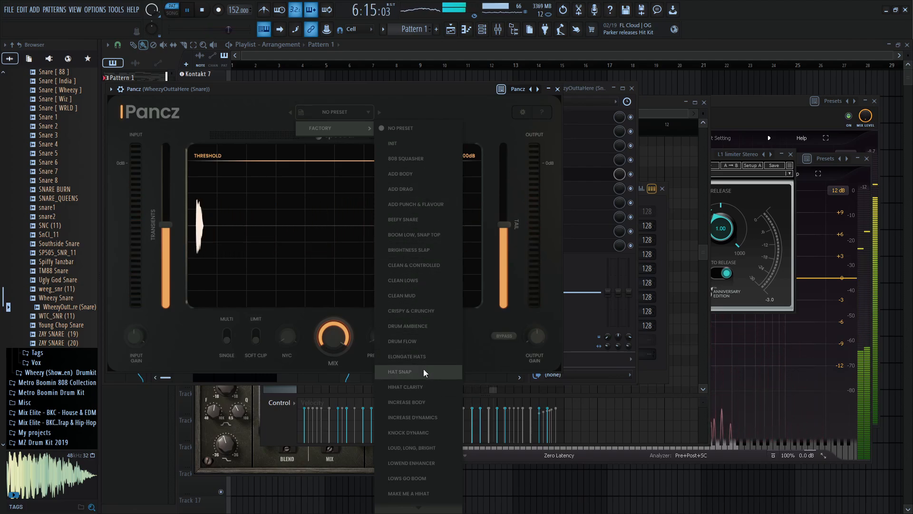
{"action": "left_click", "coordinate": [423, 209]}
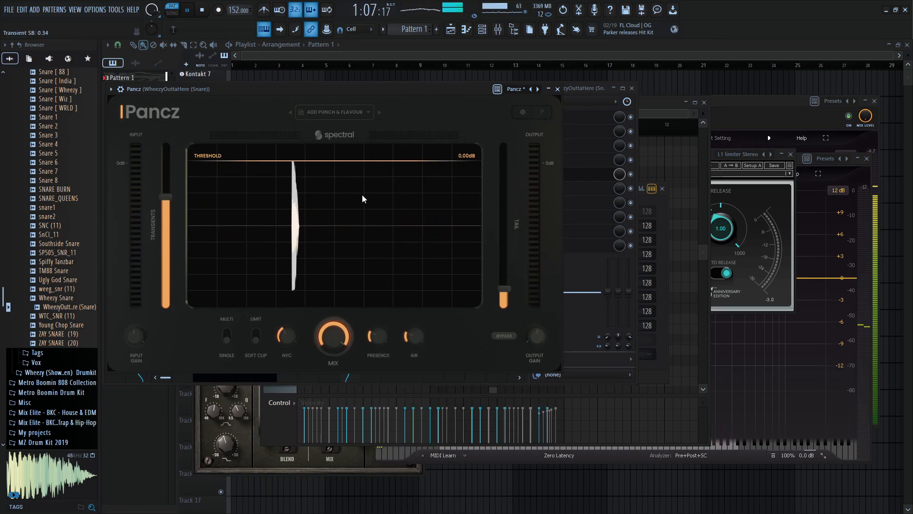
{"action": "left_click", "coordinate": [558, 89]}
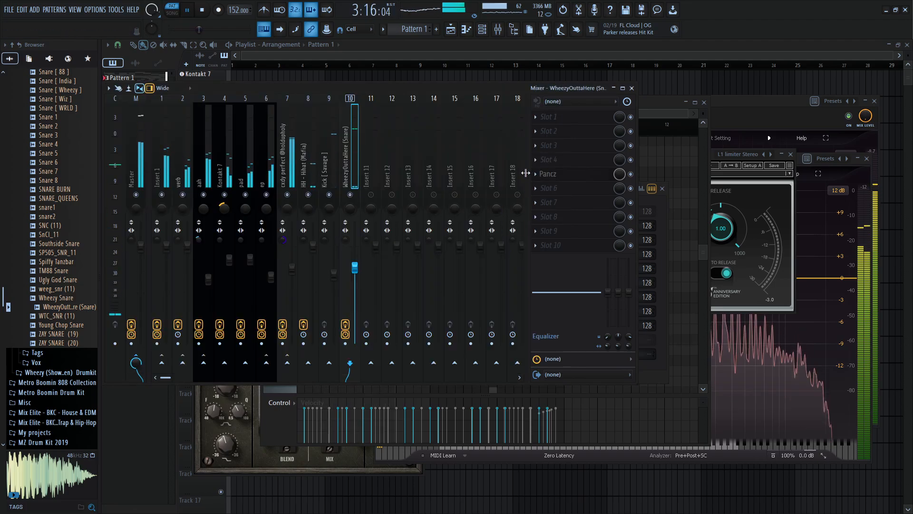
- Load Fruity soft clipper in slot 6 of the snare's mixer track and set its post gain to 70%
{"action": "left_click", "coordinate": [538, 189]}
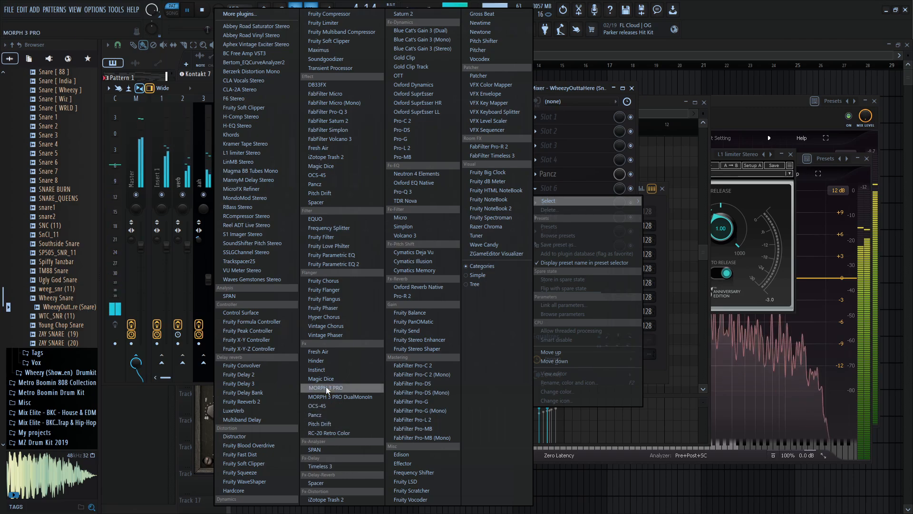
{"action": "left_click", "coordinate": [259, 463]}
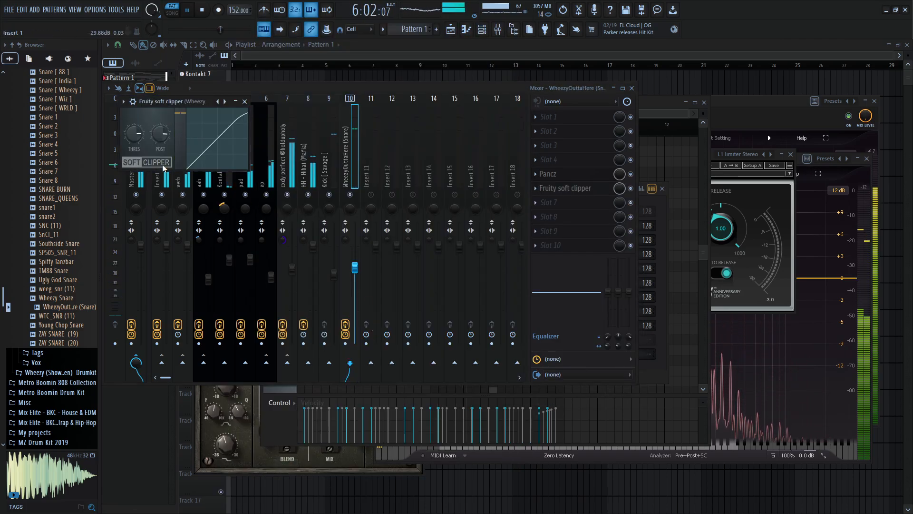
{"action": "left_click_drag", "start_coordinate": [161, 134], "coordinate": [160, 143]}
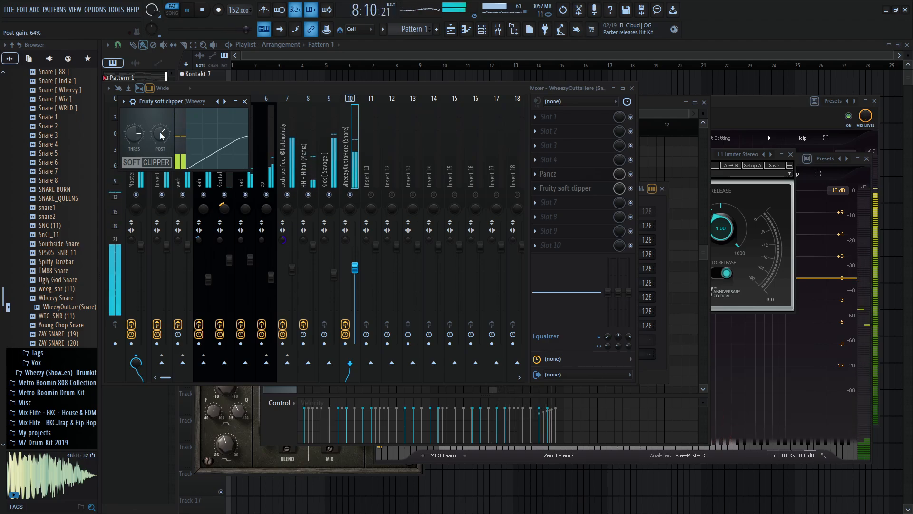
{"action": "left_click_drag", "start_coordinate": [161, 134], "coordinate": [161, 134]}
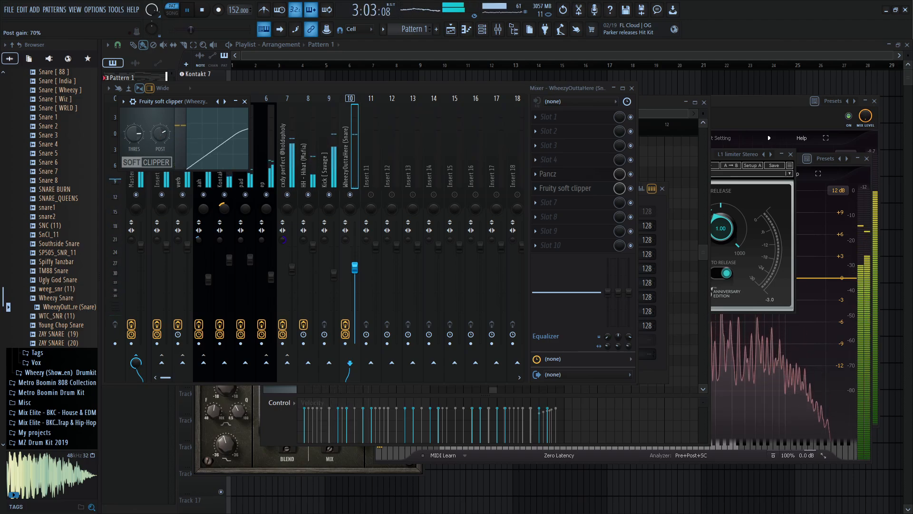
{"action": "left_click", "coordinate": [245, 101]}
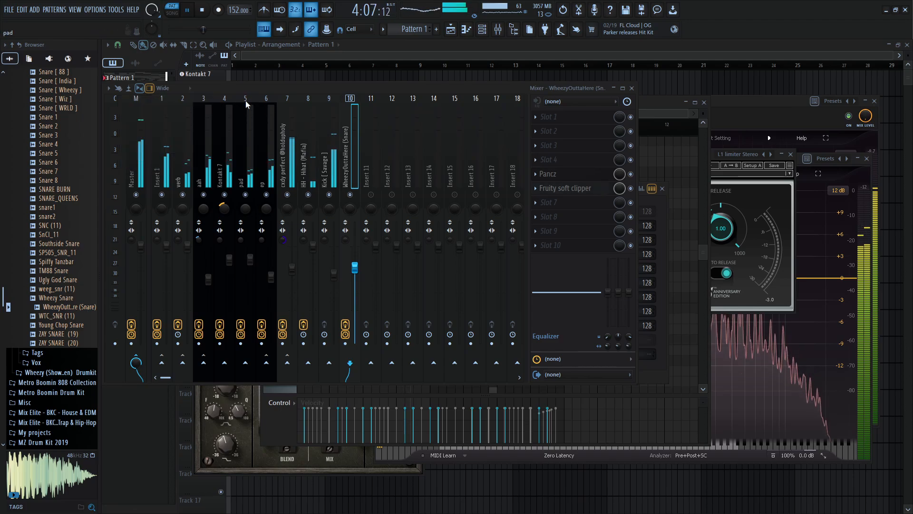
- Raise the Kick [ Savage ] mixer fader slightly to bring the kick up in the mix
{"action": "left_click_drag", "start_coordinate": [334, 273], "coordinate": [334, 260]}
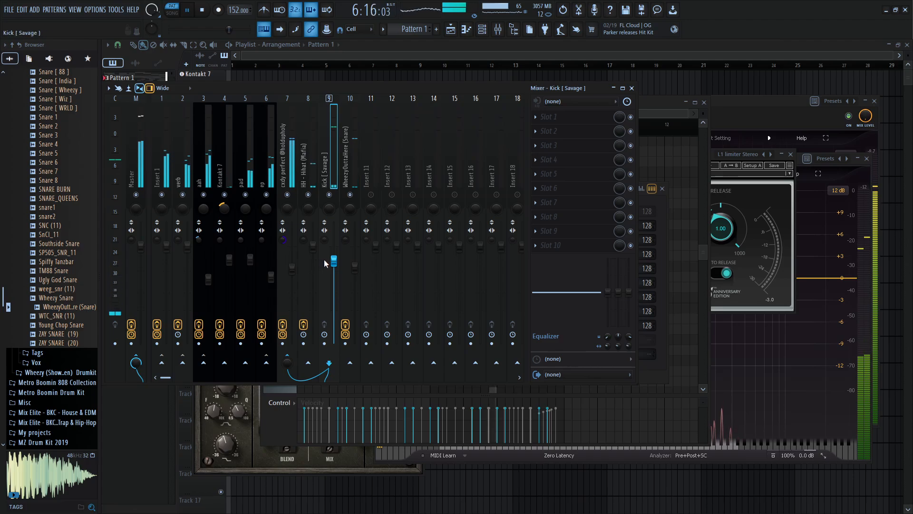
{"action": "left_click_drag", "start_coordinate": [334, 260], "coordinate": [334, 264]}
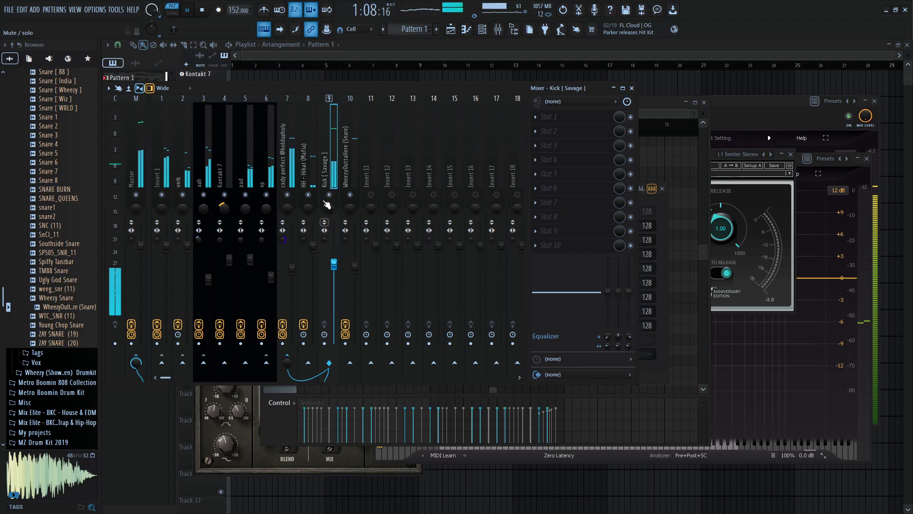
{"action": "left_click", "coordinate": [482, 29]}
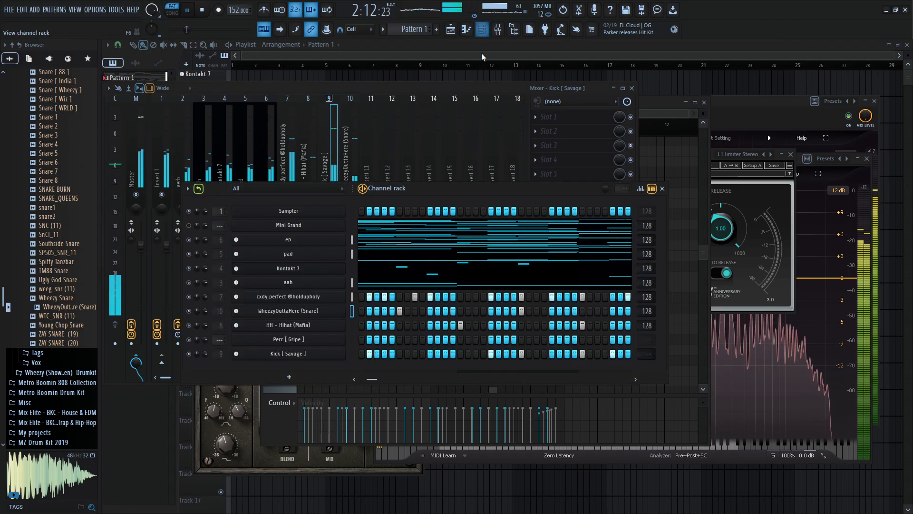
{"action": "left_click", "coordinate": [498, 29]}
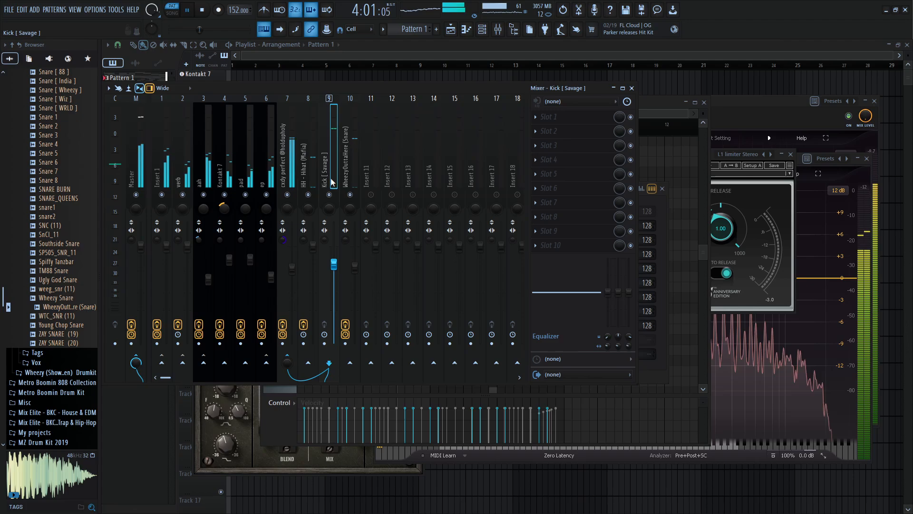
- Return to the mixer and select the Master track to view its effect chain
{"action": "left_click", "coordinate": [482, 29]}
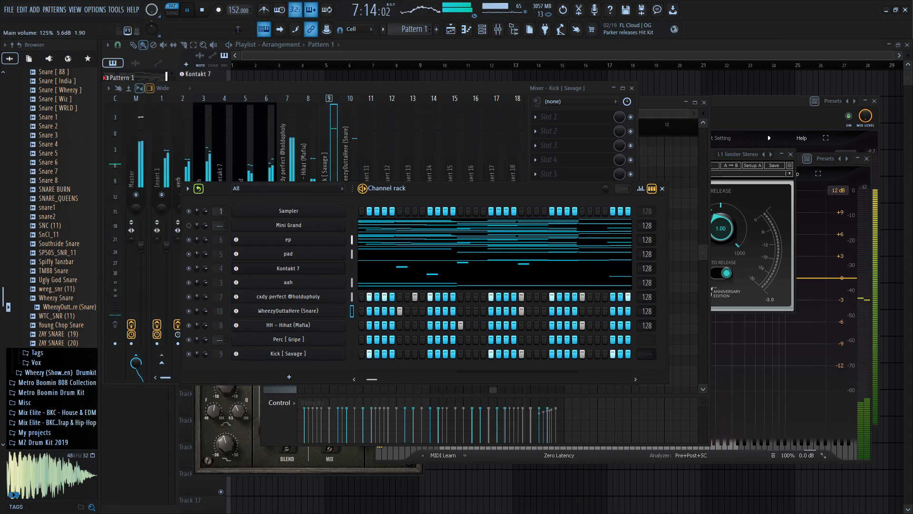
{"action": "left_click", "coordinate": [350, 84]}
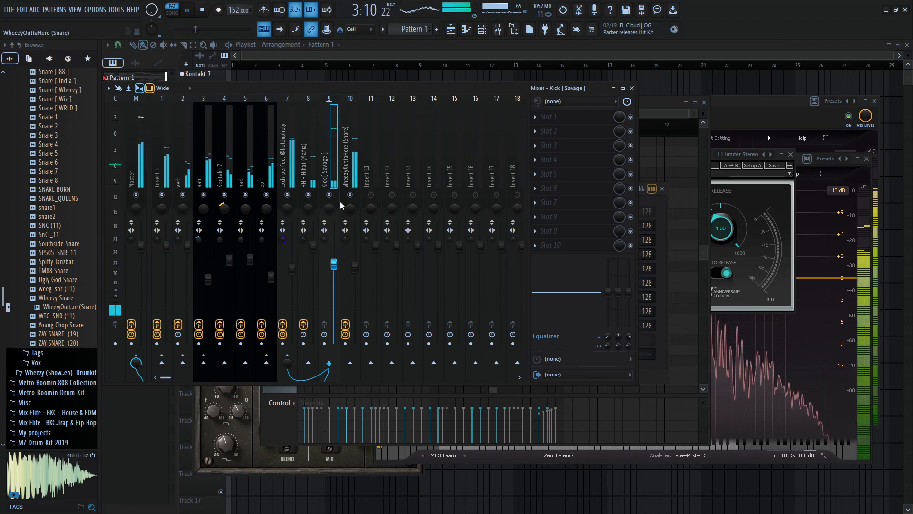
{"action": "left_click", "coordinate": [133, 164]}
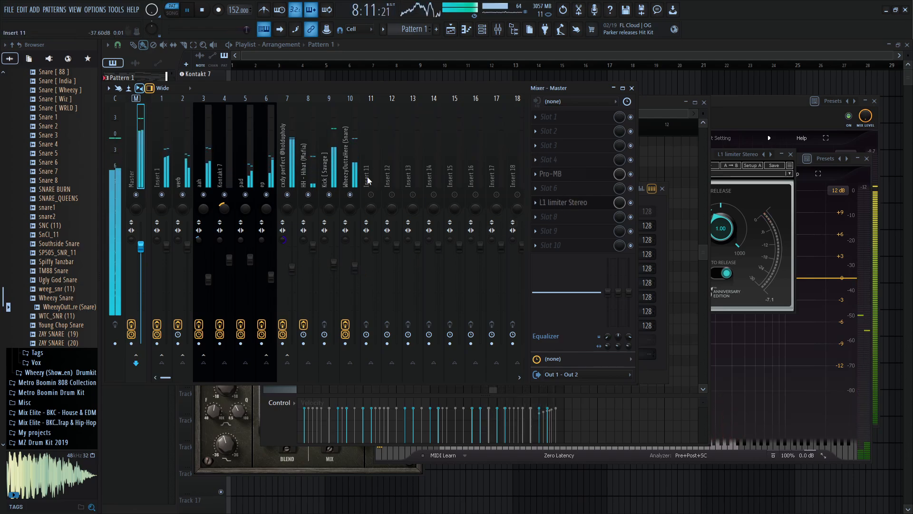
- Fine-tune the post gain of the Fruity soft clipper on the snare's mixer track to about 58%
{"action": "left_click", "coordinate": [348, 164]}
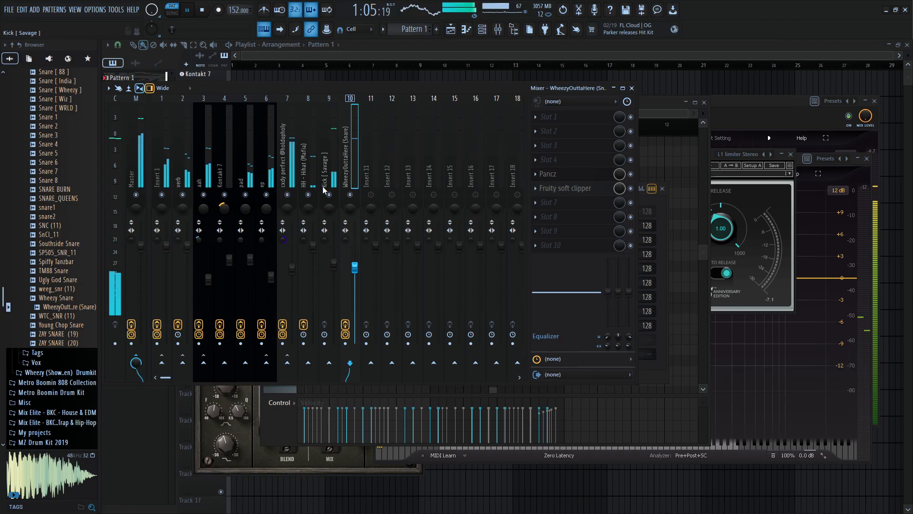
{"action": "left_click", "coordinate": [566, 189]}
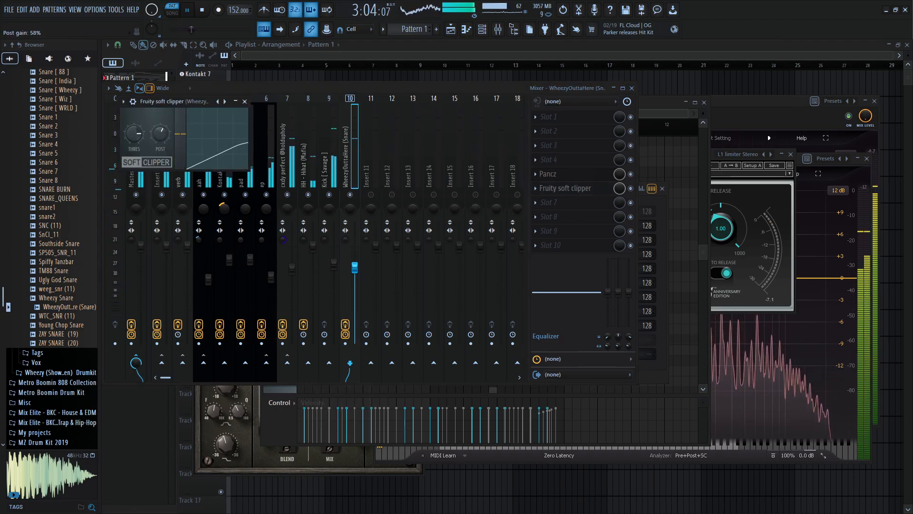
{"action": "left_click_drag", "start_coordinate": [160, 134], "coordinate": [160, 130]}
{"action": "left_click", "coordinate": [245, 101]}
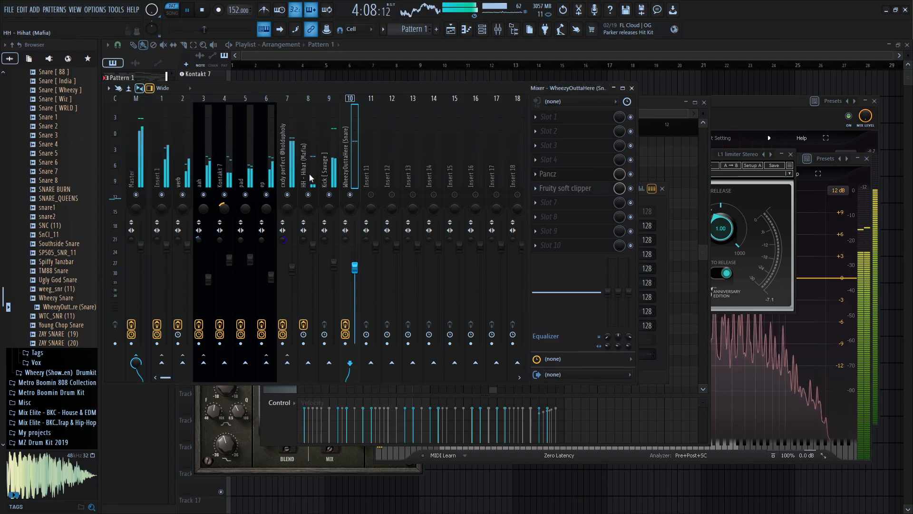
- Lower the aah mixer fader to about 59% and bring the ep fader down slightly below 57%
{"action": "left_click", "coordinate": [279, 248]}
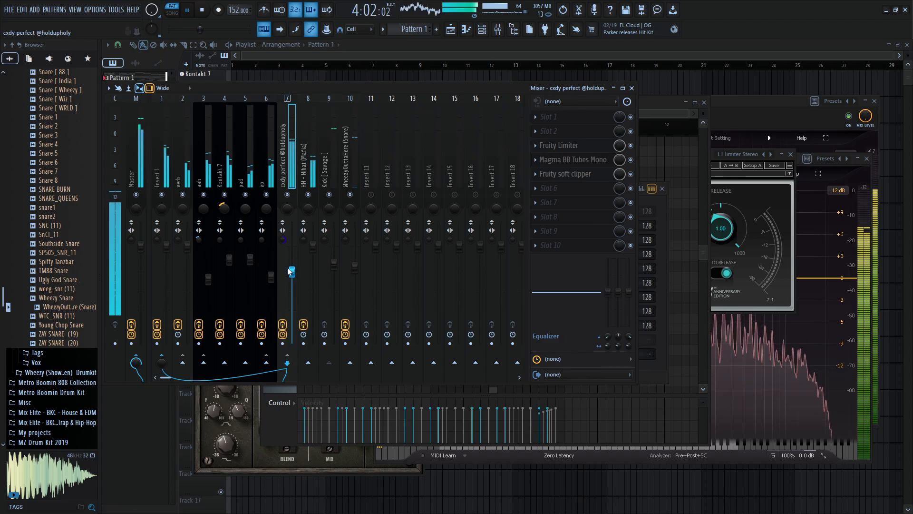
{"action": "left_click", "coordinate": [313, 246]}
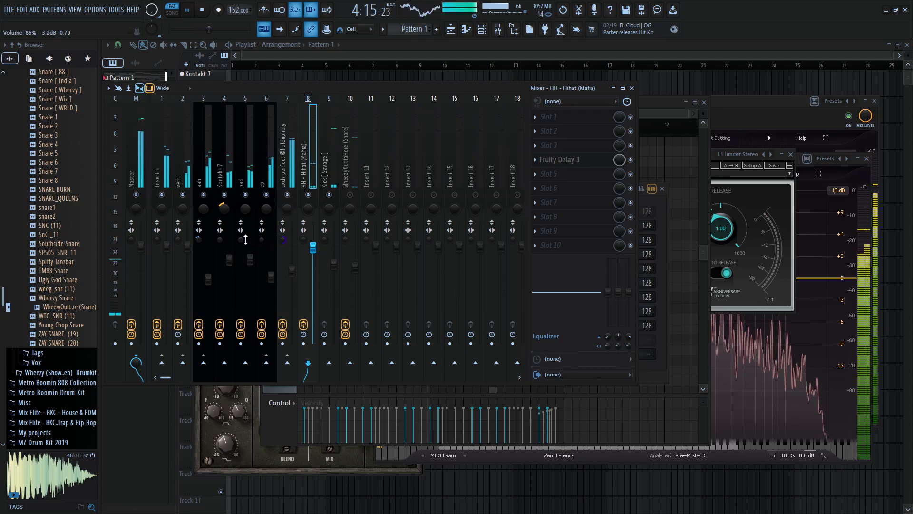
{"action": "left_click", "coordinate": [271, 277]}
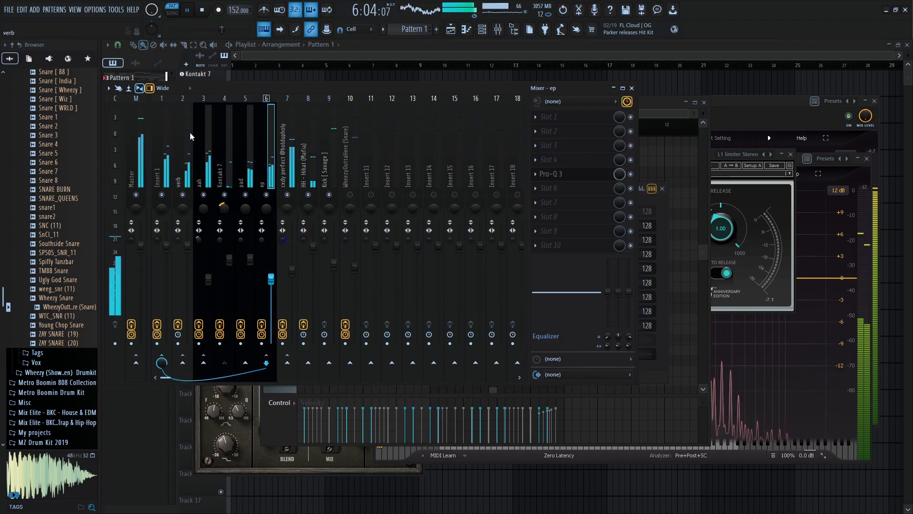
{"action": "left_click", "coordinate": [208, 280]}
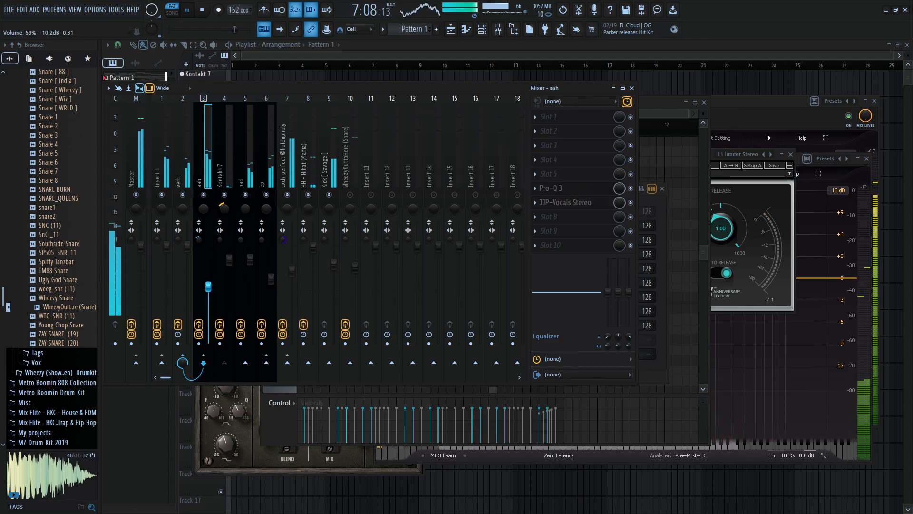
{"action": "left_click", "coordinate": [271, 289]}
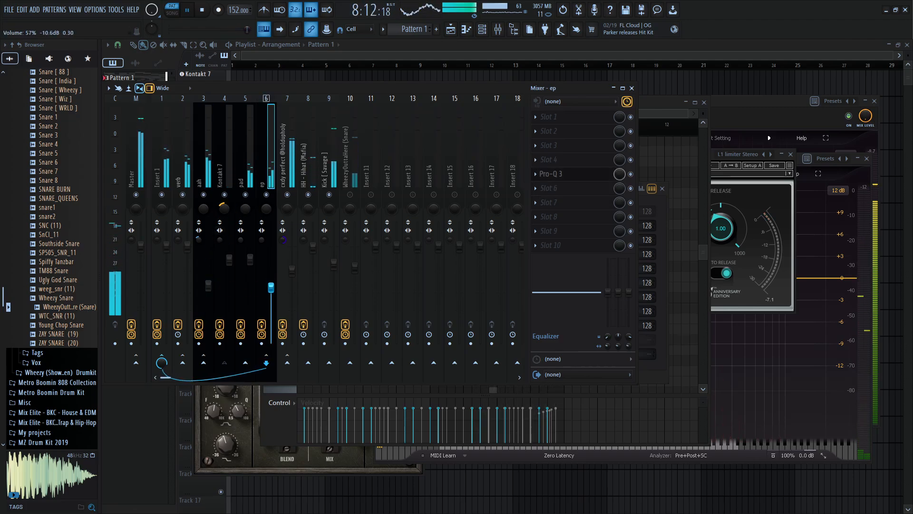
{"action": "left_click_drag", "start_coordinate": [271, 295], "coordinate": [273, 300]}
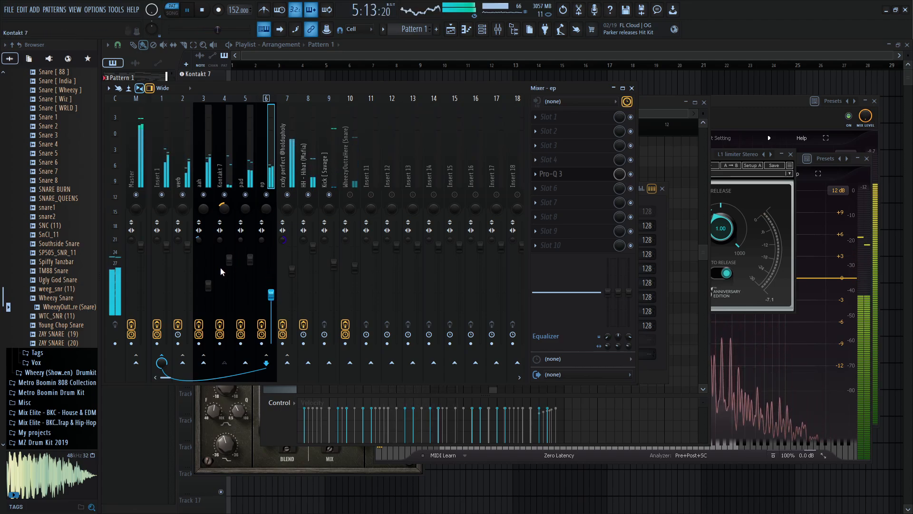
- Lower the Kontakt 7 and pad mixer faders and pull the aah fader down further
{"action": "left_click_drag", "start_coordinate": [229, 261], "coordinate": [206, 307]}
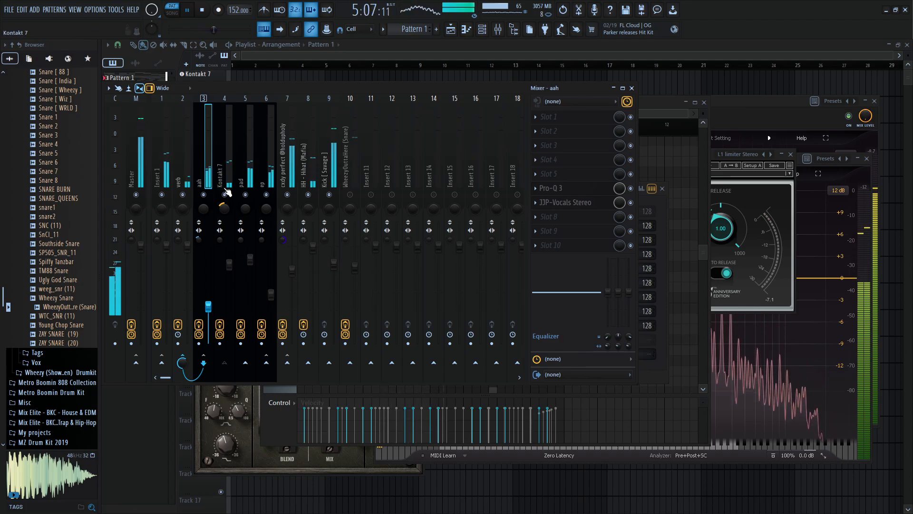
{"action": "left_click_drag", "start_coordinate": [249, 259], "coordinate": [250, 276]}
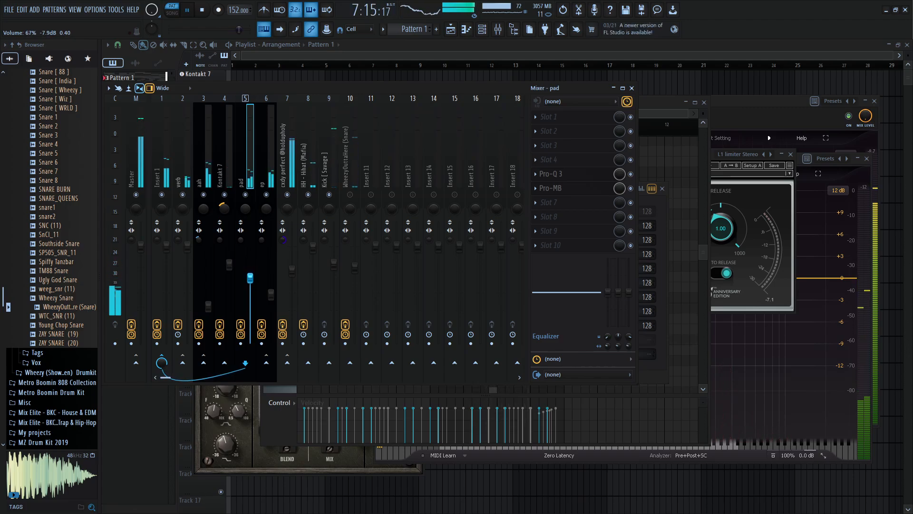
{"action": "left_click_drag", "start_coordinate": [252, 281], "coordinate": [229, 277]}
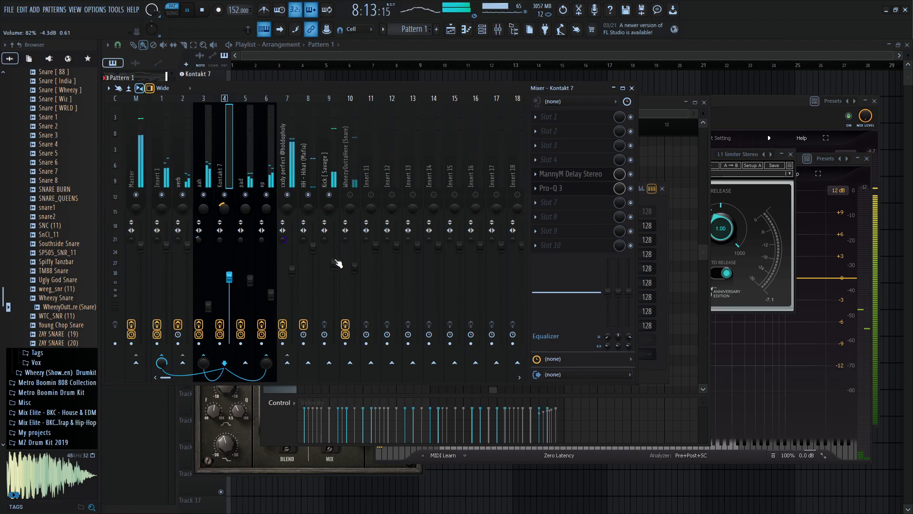
- Lower the Kick [ Savage ] mixer fader to 63%, bring the snare fader down slightly, and stop playback
{"action": "left_click_drag", "start_coordinate": [336, 265], "coordinate": [337, 285]}
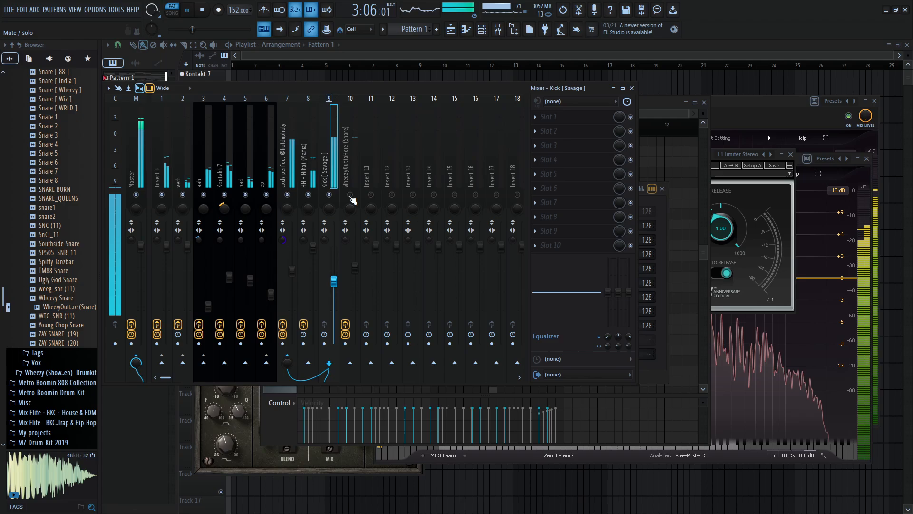
{"action": "left_click_drag", "start_coordinate": [354, 266], "coordinate": [355, 279]}
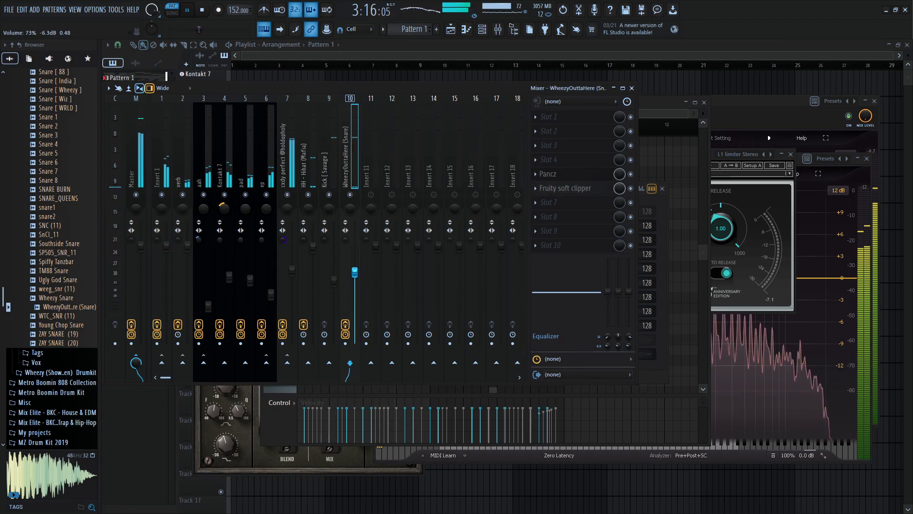
{"action": "left_click", "coordinate": [333, 282]}
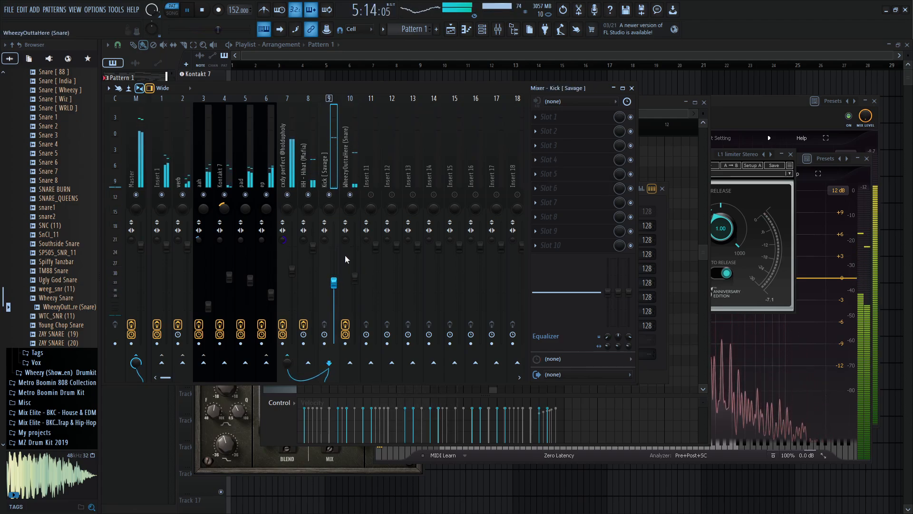
{"action": "left_click", "coordinate": [195, 13]}
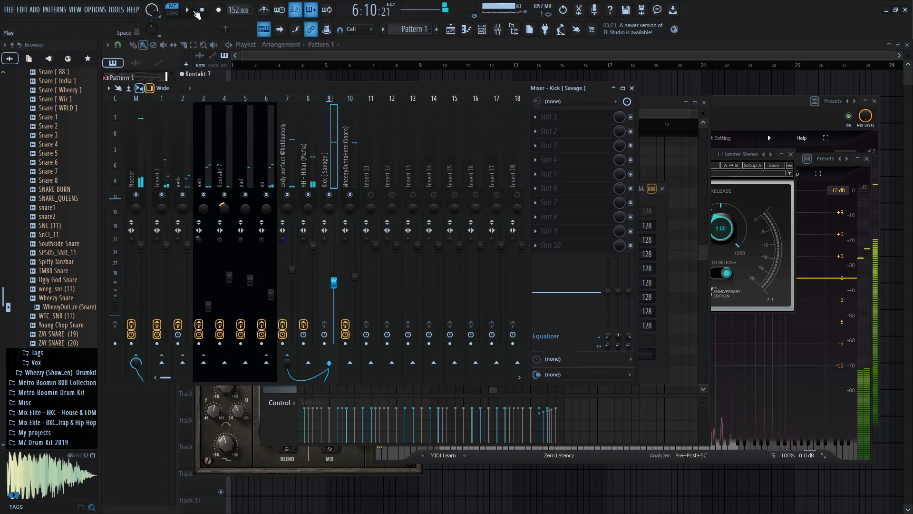
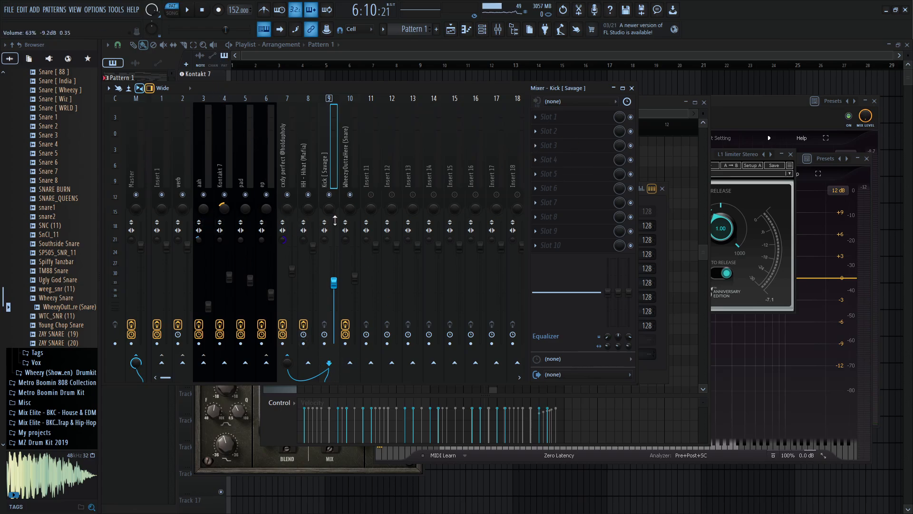
- Play the beat and check the levels of mixer track 7 and the Master
{"action": "left_click", "coordinate": [122, 167]}
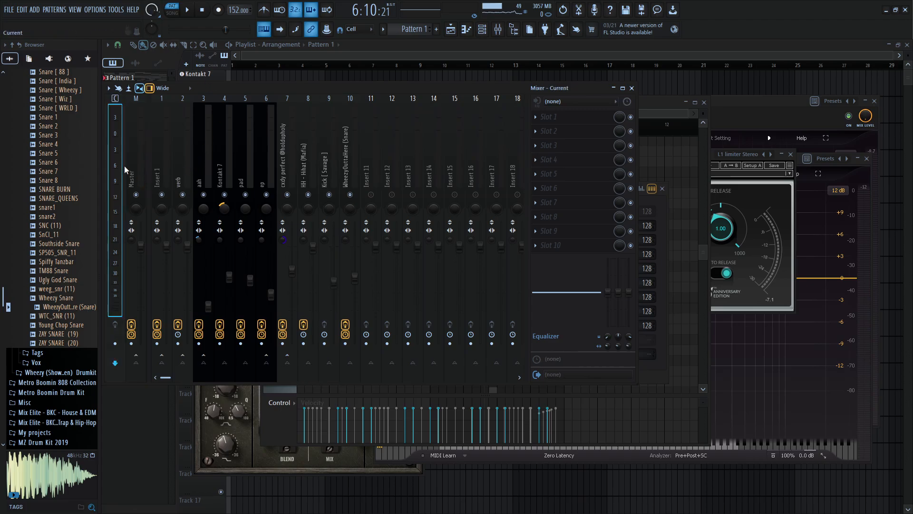
{"action": "left_click", "coordinate": [136, 169]}
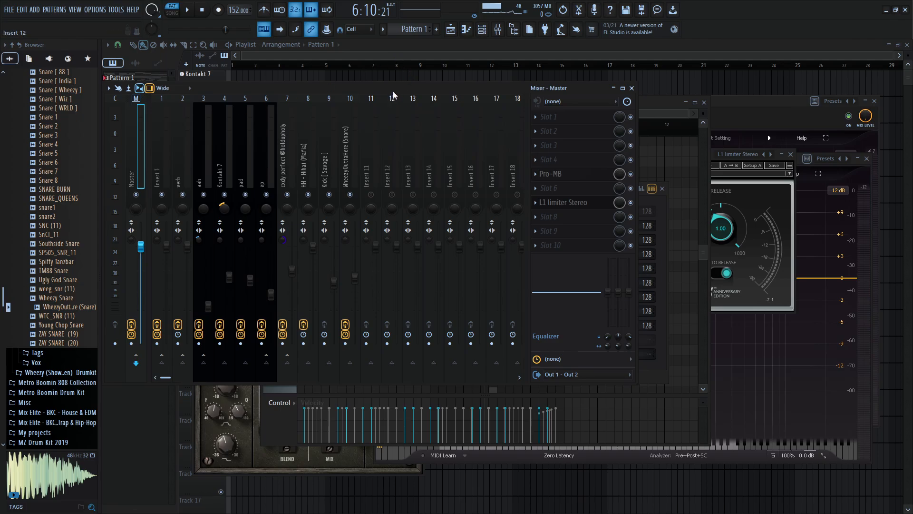
{"action": "key", "text": "space"}
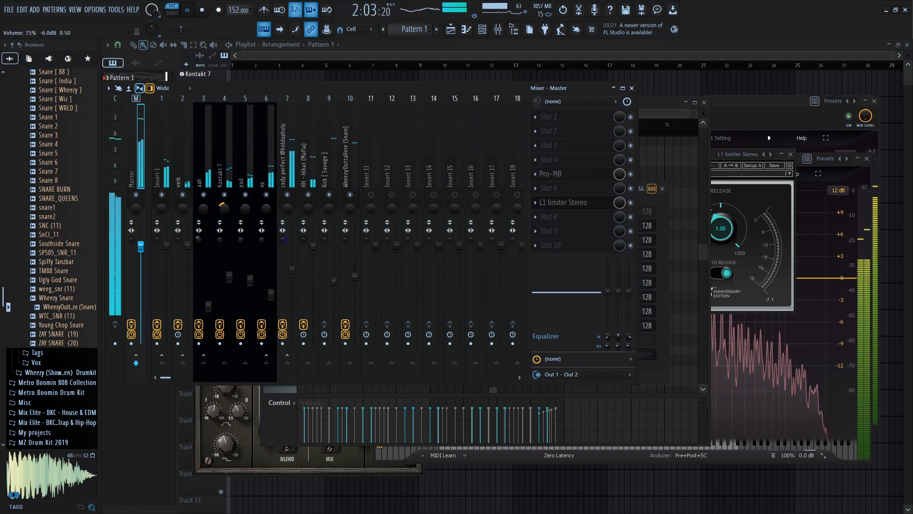
{"action": "left_click", "coordinate": [292, 269]}
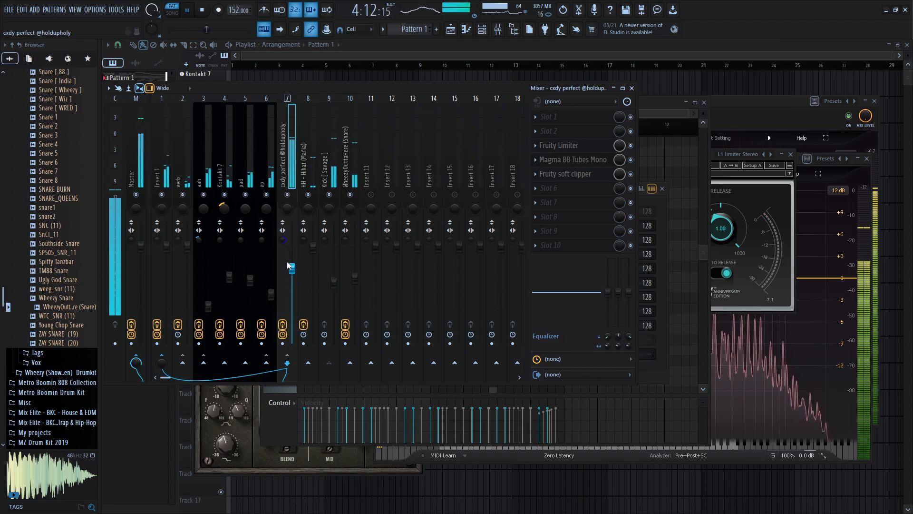
{"action": "right_click", "coordinate": [294, 270]}
{"action": "key", "text": "Escape"}
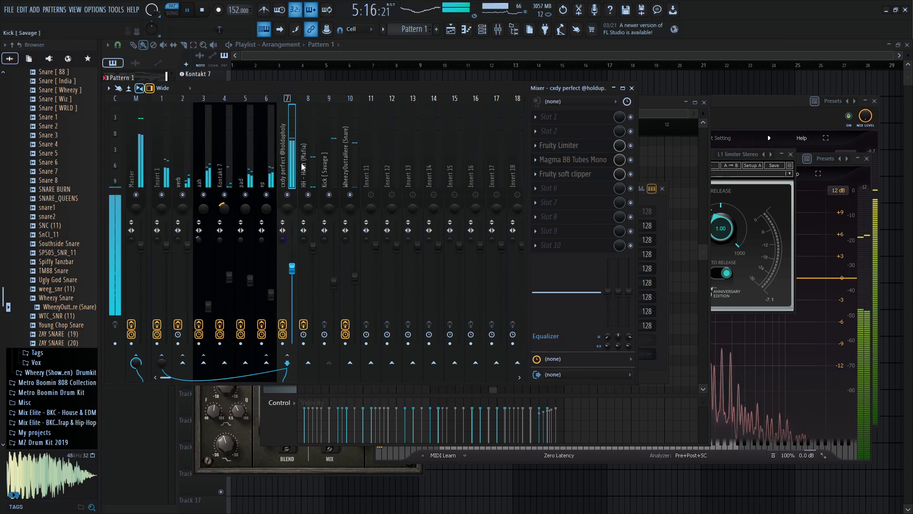
{"action": "left_click", "coordinate": [138, 148]}
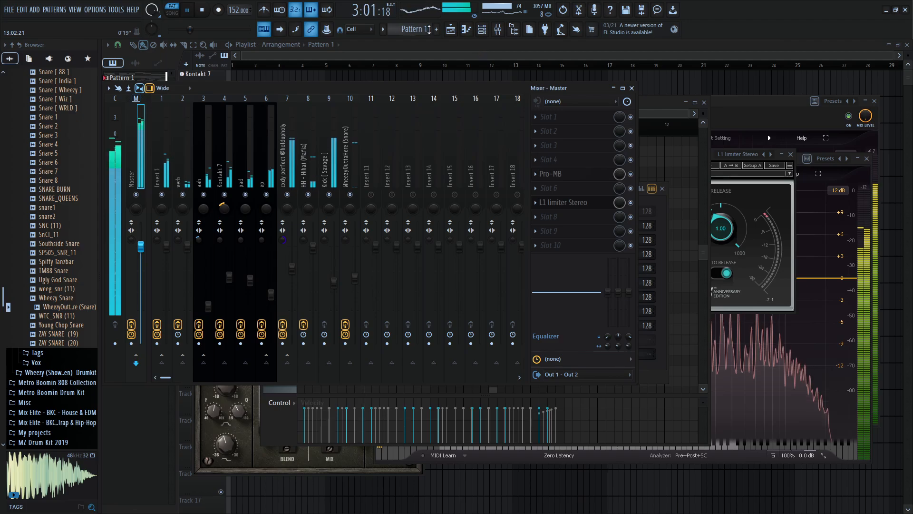
- Add a Pigments instrument to the channel rack
{"action": "left_click", "coordinate": [482, 29]}
{"action": "left_click", "coordinate": [301, 373]}
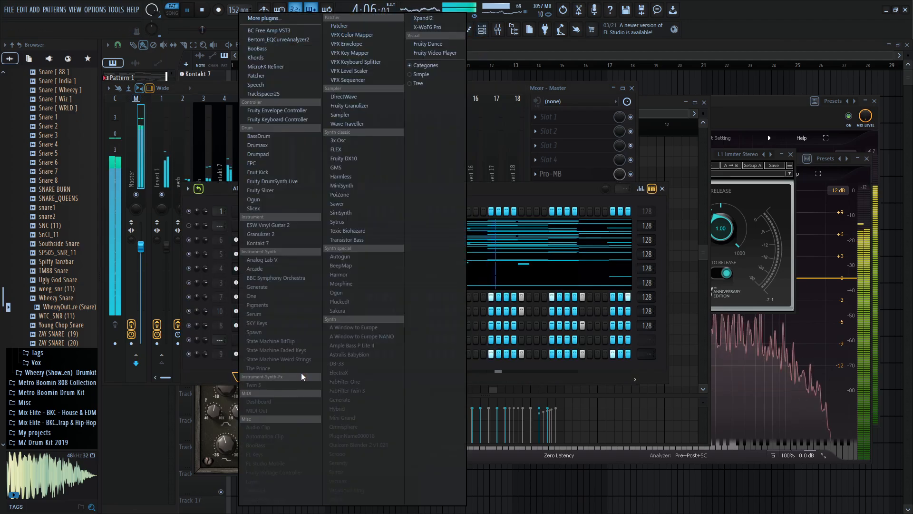
{"action": "left_click", "coordinate": [287, 304]}
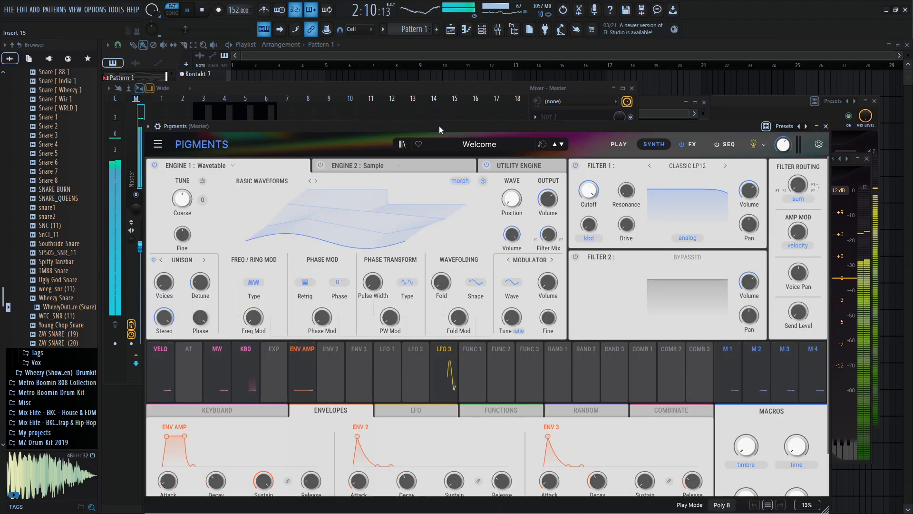
- Open the User sound bank in the Pigments preset browser
{"action": "left_click", "coordinate": [425, 144]}
{"action": "left_click", "coordinate": [207, 196]}
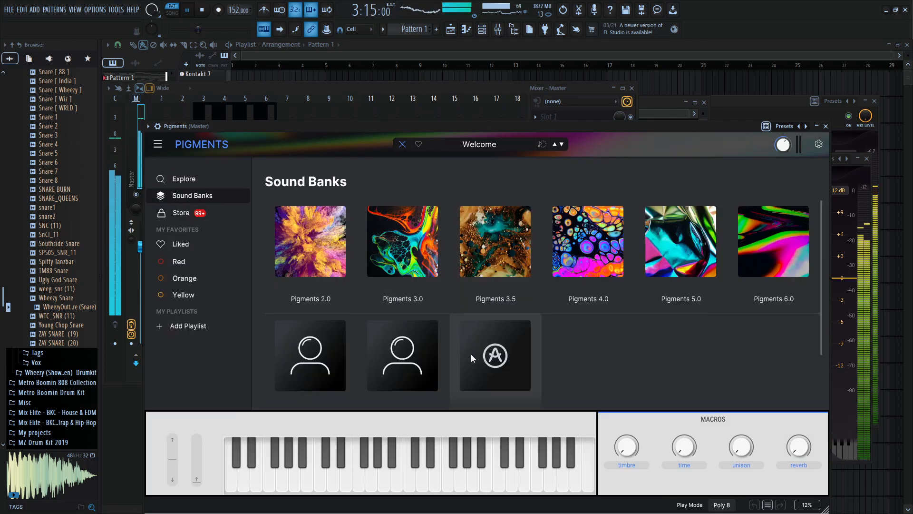
{"action": "scroll", "coordinate": [471, 354], "scroll_direction": "down", "scroll_amount": 2}
{"action": "left_click", "coordinate": [391, 270]}
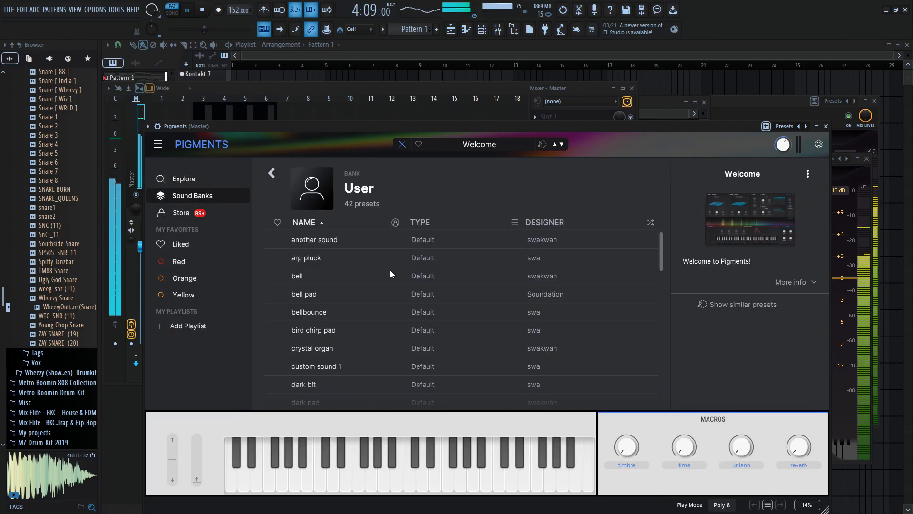
- Audition the another sound, arp pluck and huh presets, and load the idek preset in Pigments
{"action": "left_click", "coordinate": [394, 239]}
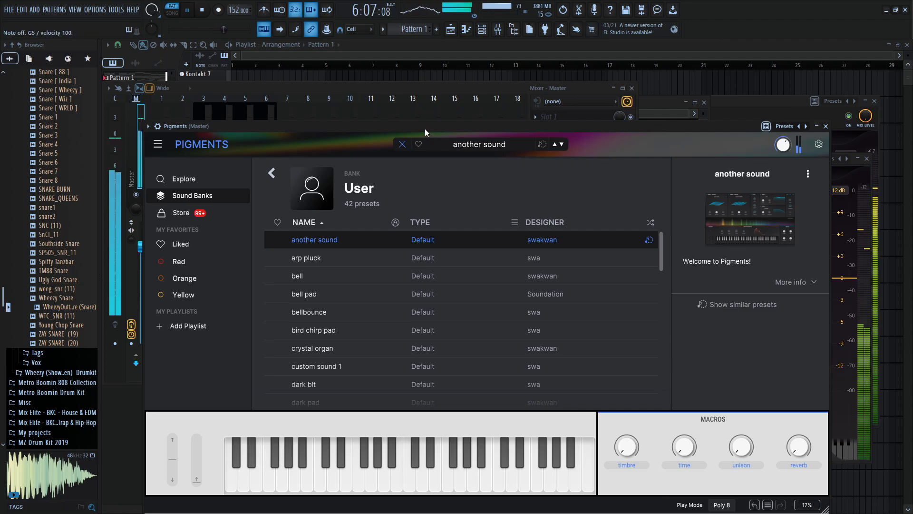
{"action": "left_click", "coordinate": [393, 256]}
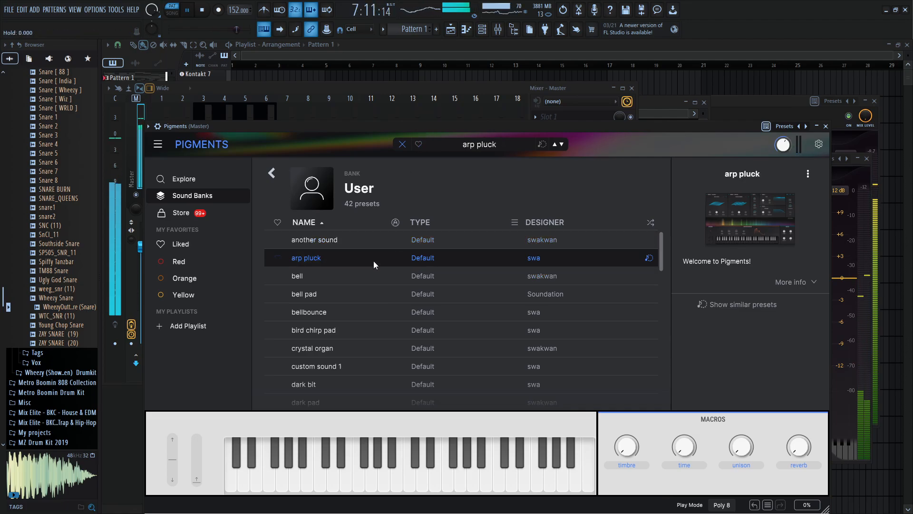
{"action": "scroll", "coordinate": [373, 315], "scroll_direction": "down", "scroll_amount": 5}
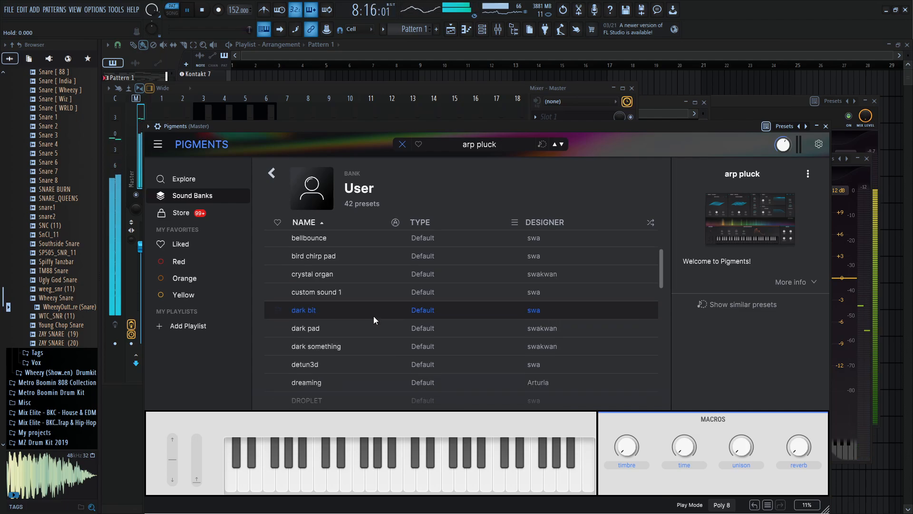
{"action": "scroll", "coordinate": [372, 314], "scroll_direction": "down", "scroll_amount": 2}
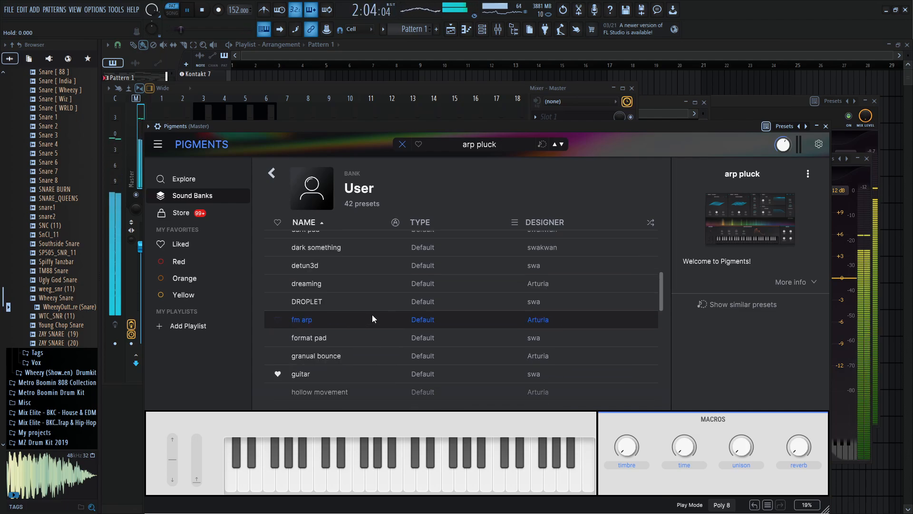
{"action": "scroll", "coordinate": [373, 315], "scroll_direction": "down", "scroll_amount": 3}
{"action": "left_click", "coordinate": [373, 332]}
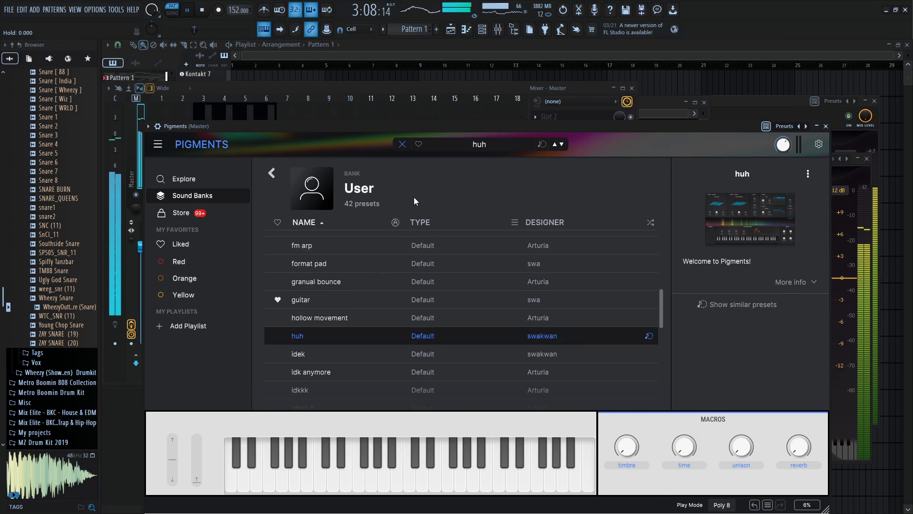
{"action": "left_click", "coordinate": [562, 144]}
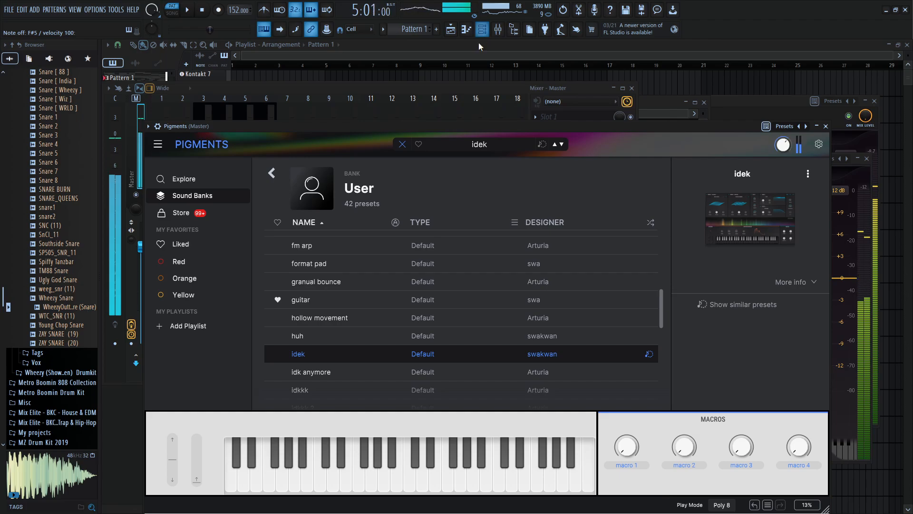
- Draw an F#5 note with a length of 3:06:00 at the start of the Pigments piano roll
{"action": "left_click", "coordinate": [481, 30]}
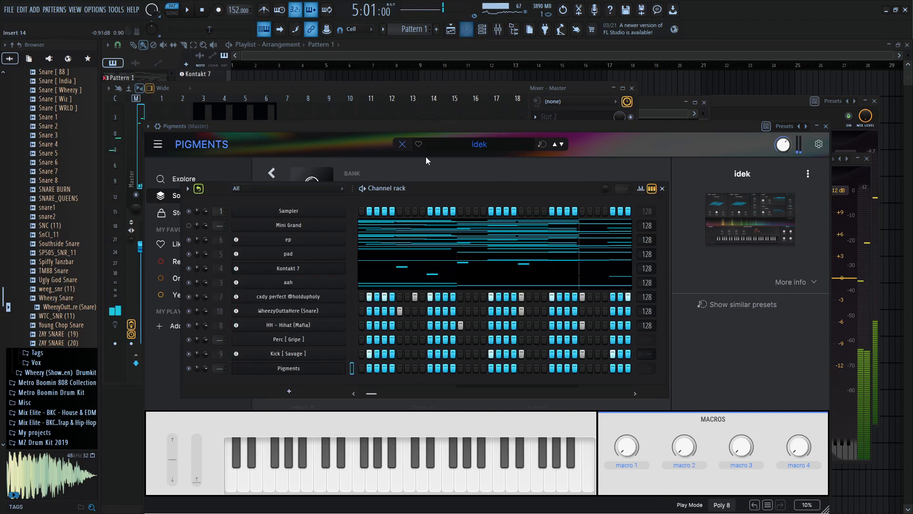
{"action": "left_click", "coordinate": [467, 32]}
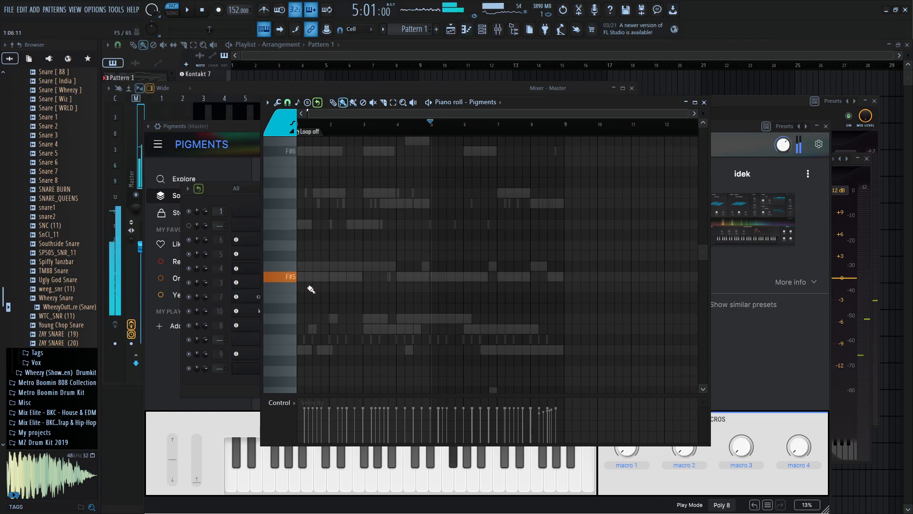
{"action": "left_click", "coordinate": [300, 276]}
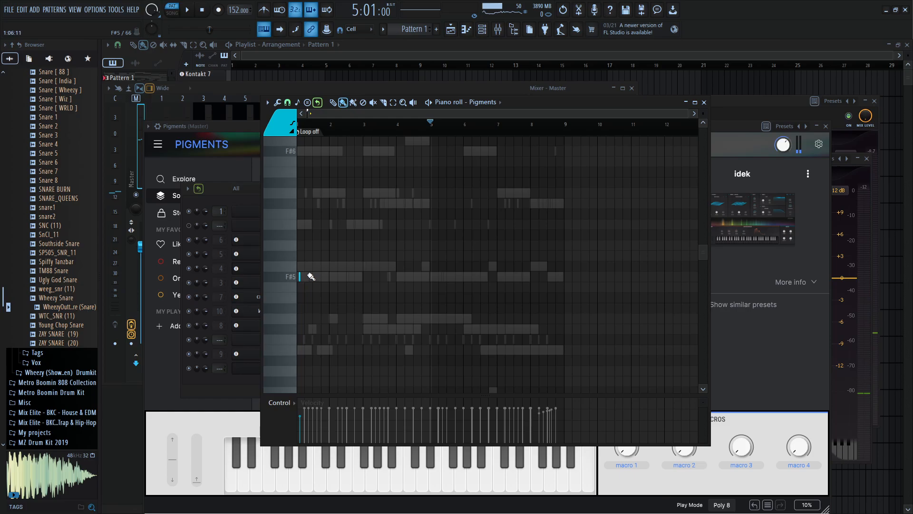
{"action": "left_click_drag", "start_coordinate": [306, 277], "coordinate": [410, 277]}
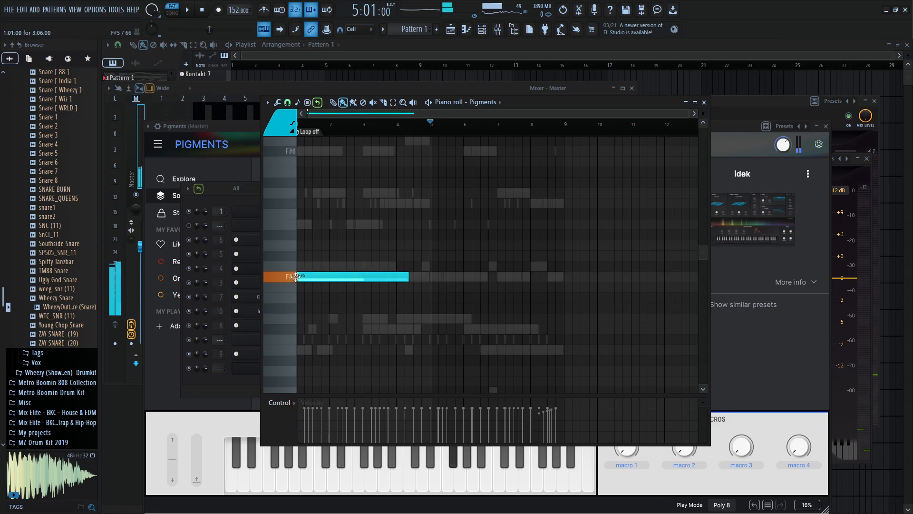
- Adjust Engine 1's coarse tuning and grain density in the Pigments synth view, and play the pattern to hear it
{"action": "left_click", "coordinate": [723, 271]}
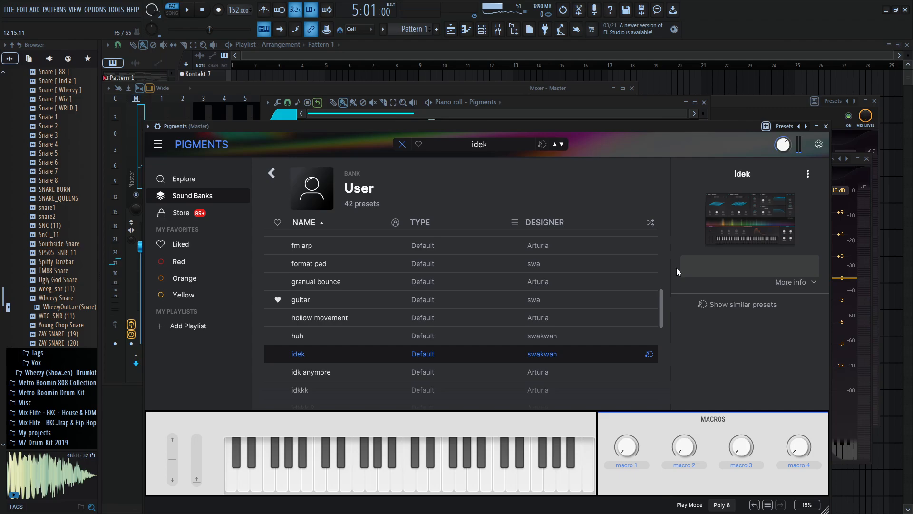
{"action": "double_click", "coordinate": [369, 346]}
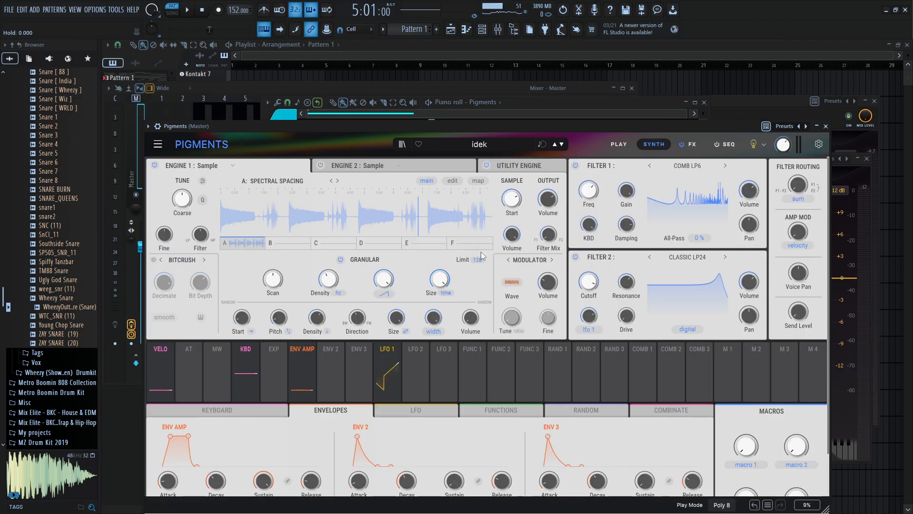
{"action": "mouse_move", "coordinate": [329, 280]}
{"action": "left_mouse_down"}
{"action": "mouse_move", "coordinate": [340, 272]}
{"action": "mouse_move", "coordinate": [328, 289]}
{"action": "mouse_move", "coordinate": [328, 200]}
{"action": "mouse_move", "coordinate": [341, 269]}
{"action": "mouse_move", "coordinate": [340, 281]}
{"action": "mouse_move", "coordinate": [328, 281]}
{"action": "left_mouse_up"}
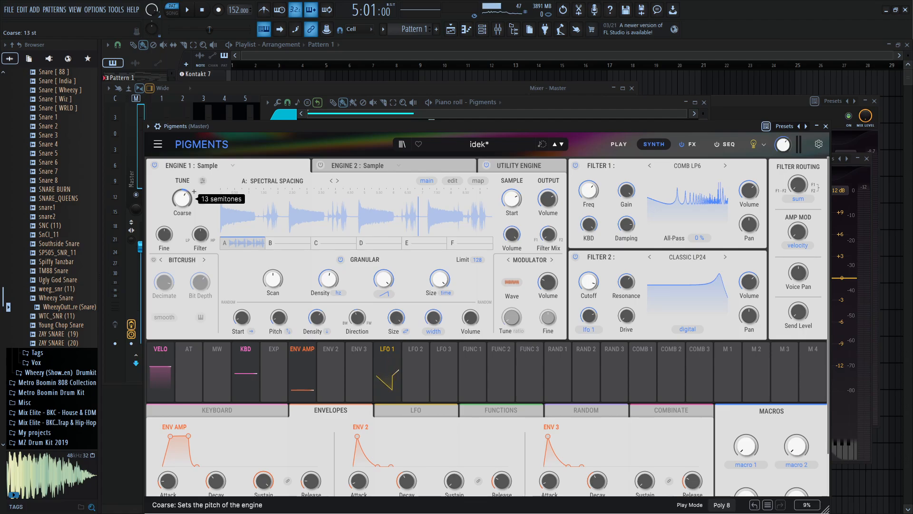
{"action": "key", "text": "g"}
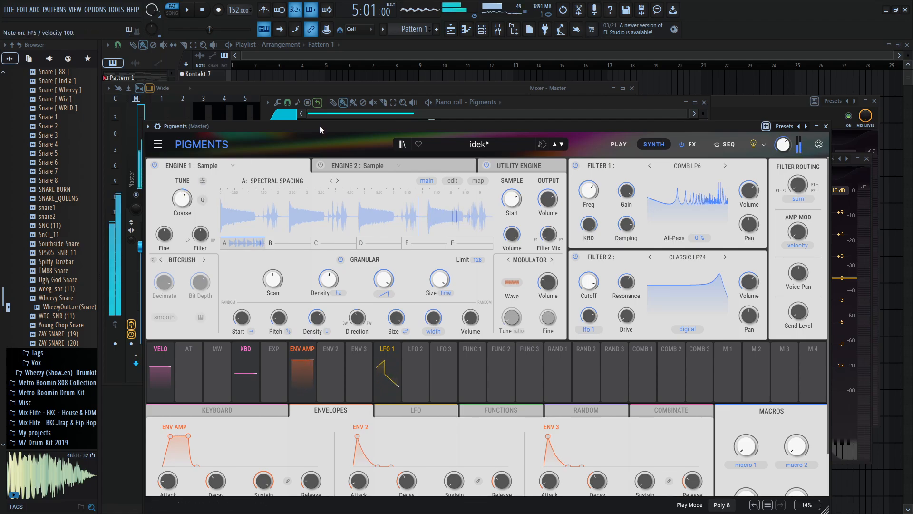
{"action": "key", "text": "space"}
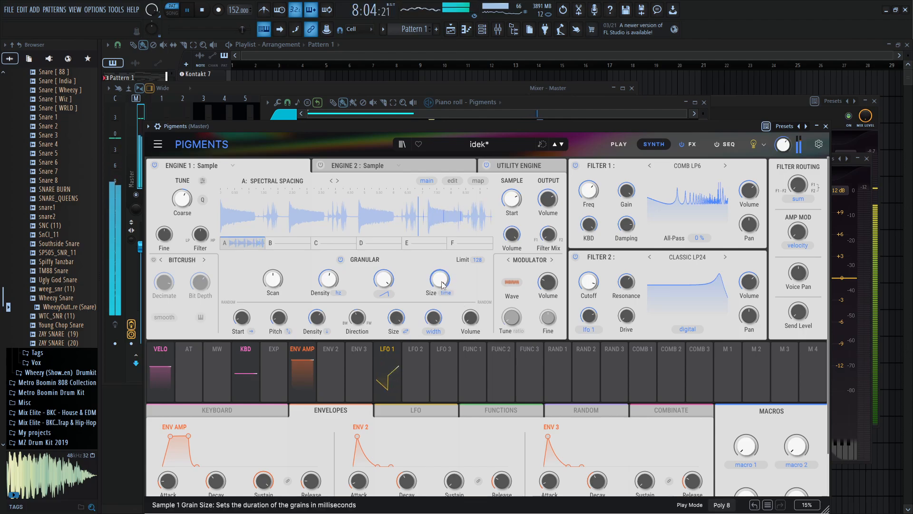
{"action": "left_click", "coordinate": [385, 293]}
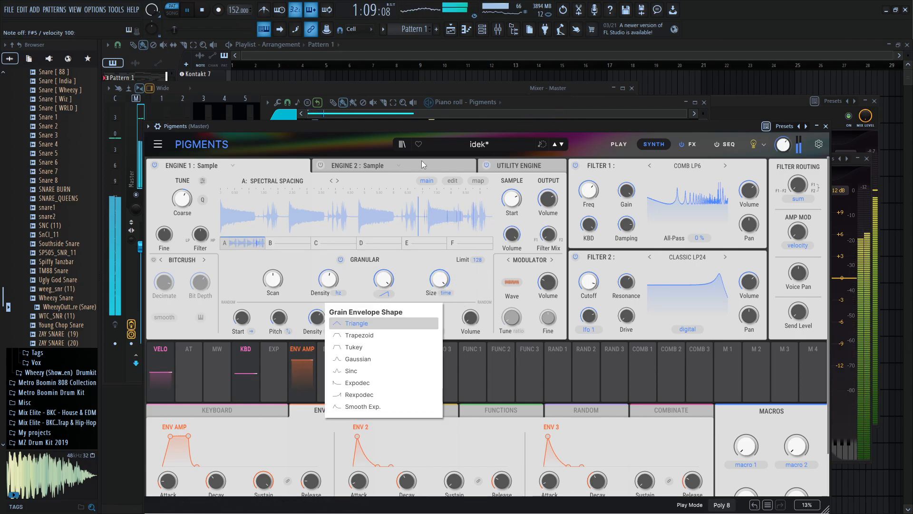
- Add a G5 note after the F#5 note in the Pigments piano roll and shorten it to end at bar 5
{"action": "left_click", "coordinate": [467, 30]}
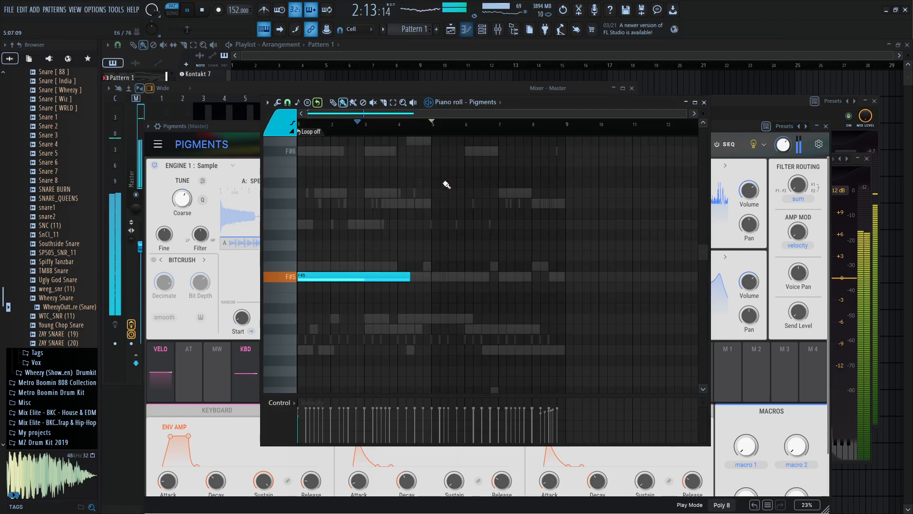
{"action": "left_click_drag", "start_coordinate": [440, 277], "coordinate": [459, 273]}
{"action": "left_click_drag", "start_coordinate": [456, 272], "coordinate": [455, 271]}
{"action": "key", "text": "space"}
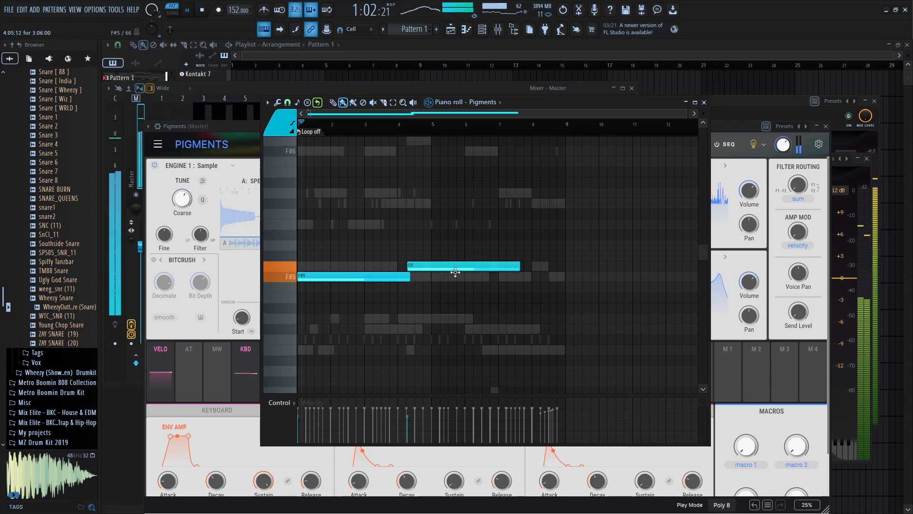
{"action": "left_click_drag", "start_coordinate": [519, 267], "coordinate": [422, 272]}
{"action": "scroll", "coordinate": [420, 273], "scroll_direction": "up", "scroll_amount": 3}
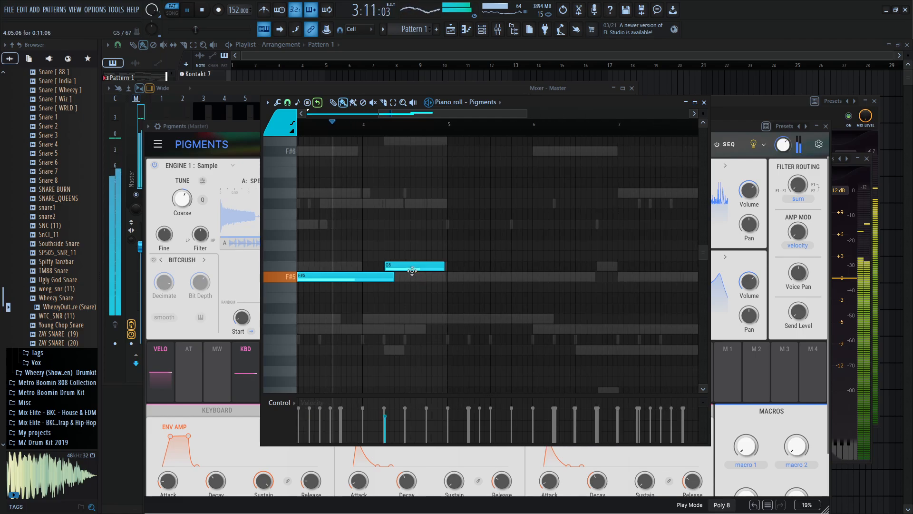
- Trim the F#5 note to end where the G5 note begins, checking the transition by playback from bar 3
{"action": "mouse_move", "coordinate": [392, 277]}
{"action": "left_mouse_down"}
{"action": "mouse_move", "coordinate": [383, 281]}
{"action": "mouse_move", "coordinate": [395, 270]}
{"action": "left_mouse_up"}
{"action": "key", "text": "space"}
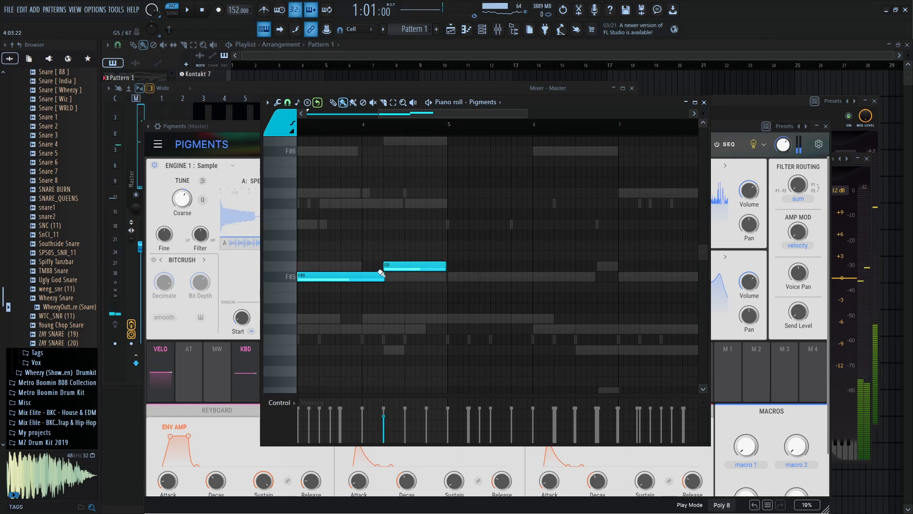
{"action": "left_click", "coordinate": [352, 121]}
{"action": "key", "text": "space"}
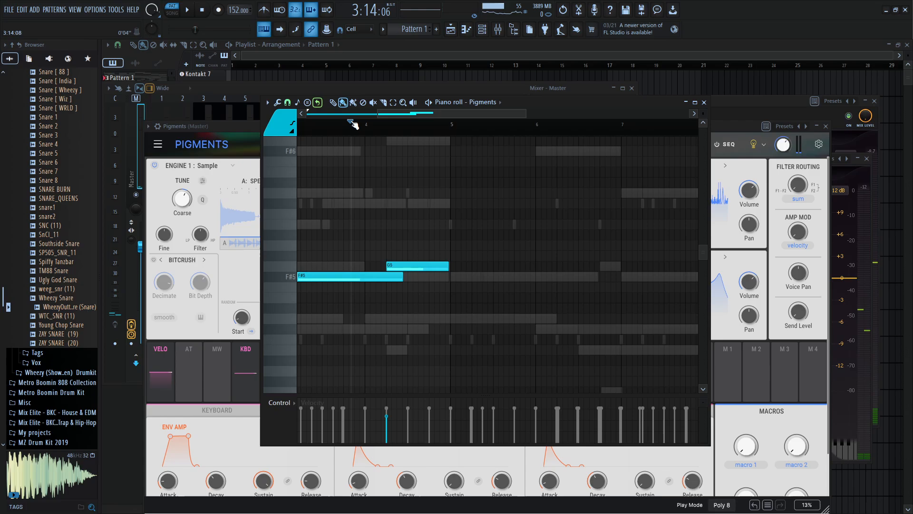
{"action": "key", "text": "space"}
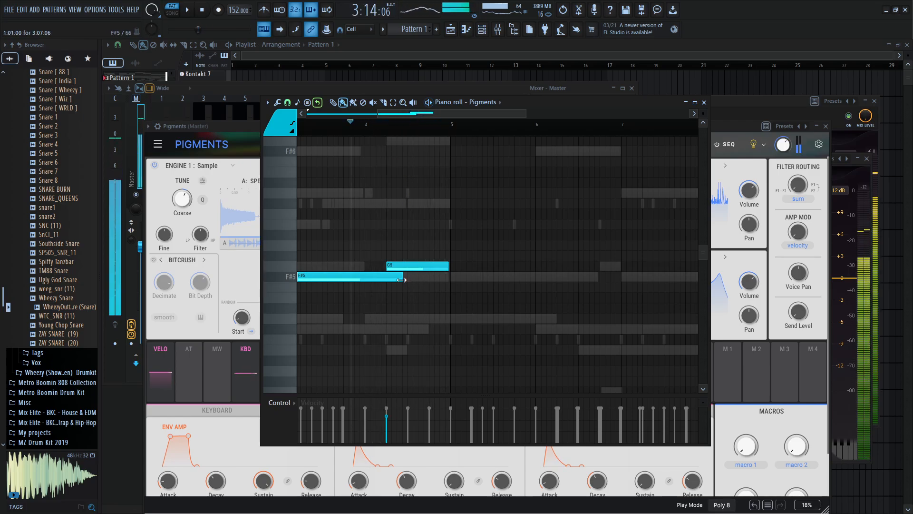
{"action": "left_click_drag", "start_coordinate": [407, 283], "coordinate": [386, 283]}
- Set the Pigments Engine 1 modulator wave to Sine and play the pattern
{"action": "left_click", "coordinate": [233, 195]}
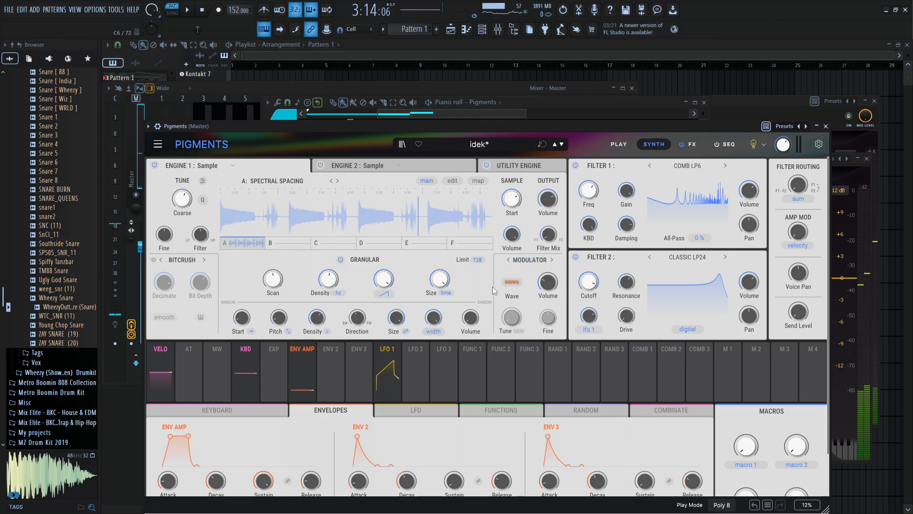
{"action": "left_click", "coordinate": [511, 282]}
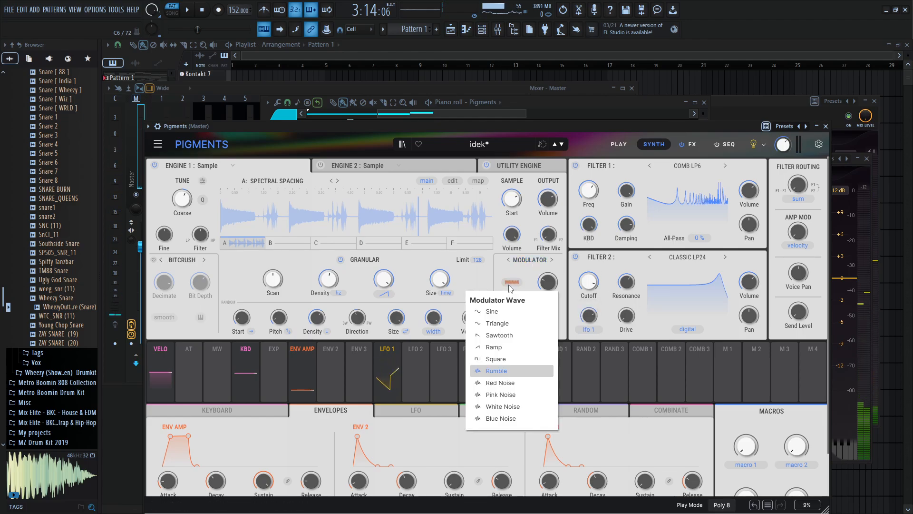
{"action": "left_click", "coordinate": [519, 312]}
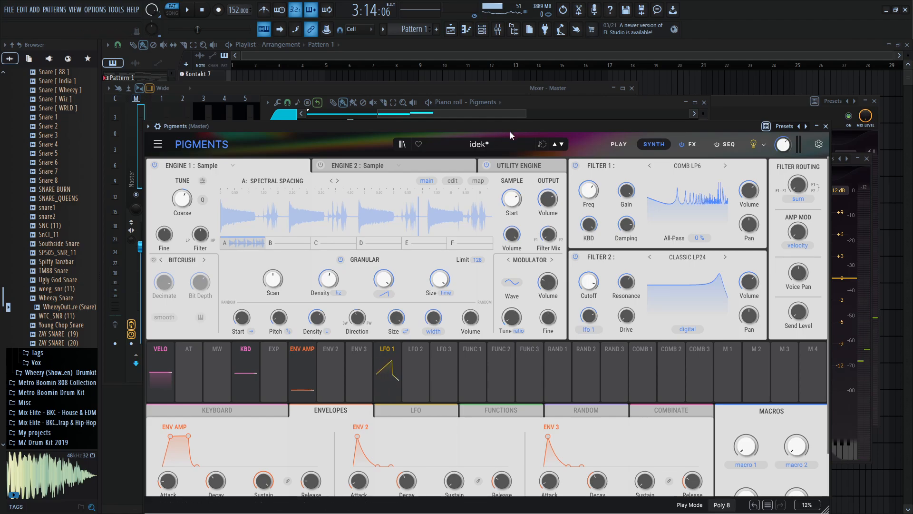
{"action": "key", "text": "space"}
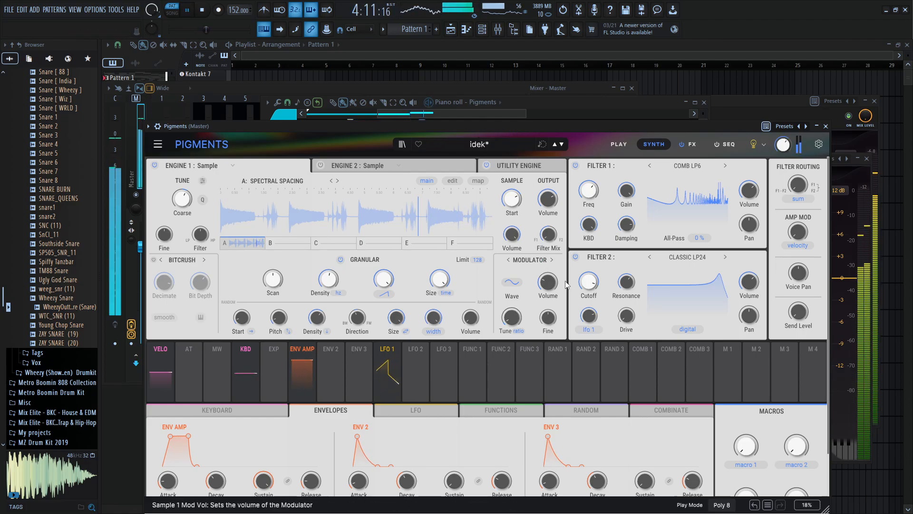
- Select the first four bars of the Pigments piano roll as the playback range and play them
{"action": "left_click", "coordinate": [572, 105]}
{"action": "key", "text": "space"}
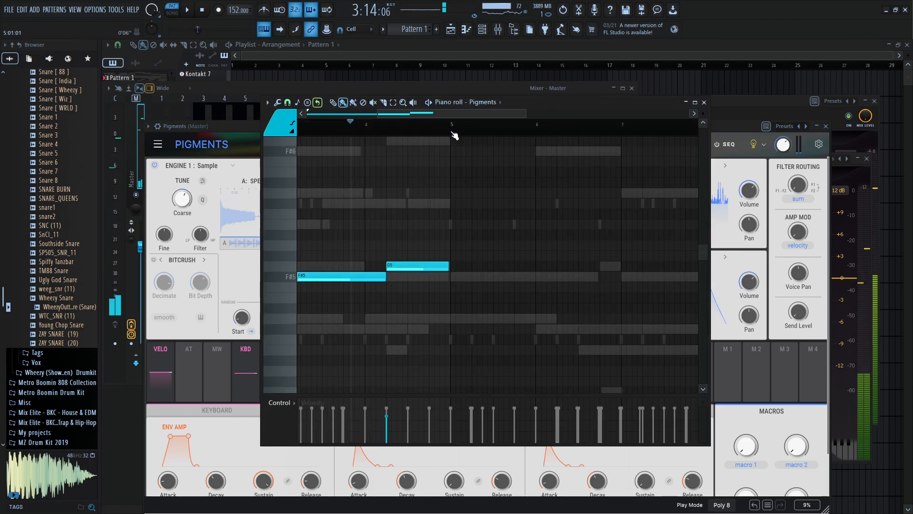
{"action": "right_click", "coordinate": [452, 132]}
{"action": "left_click", "coordinate": [438, 124]}
{"action": "left_click_drag", "start_coordinate": [452, 125], "coordinate": [174, 150]}
{"action": "key", "text": "space"}
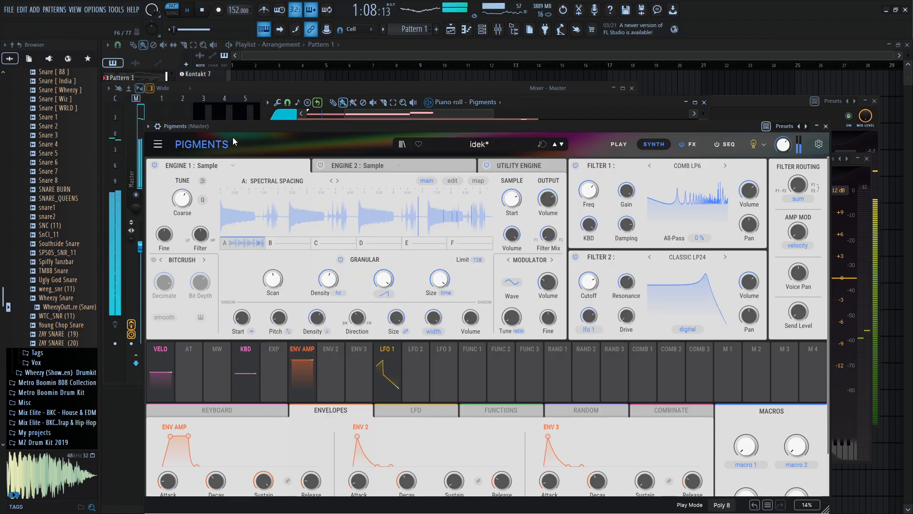
- Audition different grain envelopes in Pigments Engine 1, adjust the shape amount, and set the grain envelope to Sinc
{"action": "left_click", "coordinate": [251, 161]}
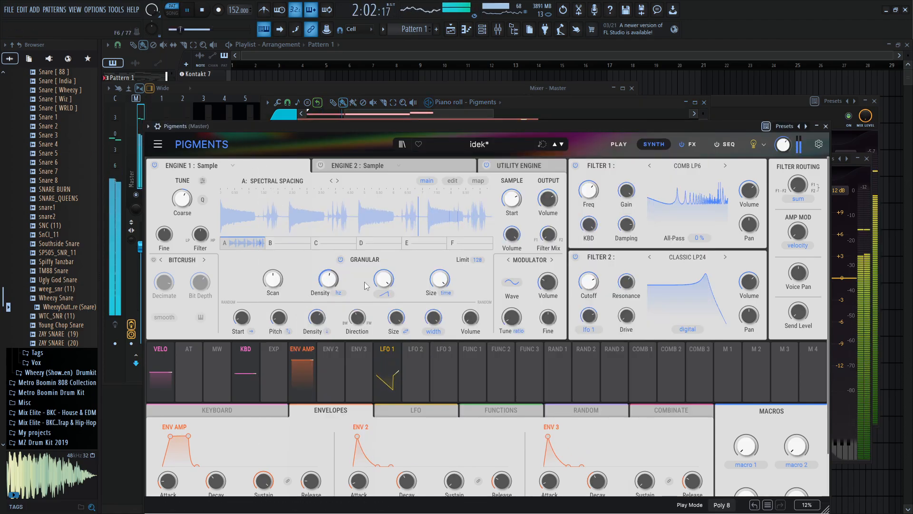
{"action": "left_click", "coordinate": [384, 294]}
{"action": "left_click", "coordinate": [369, 320]}
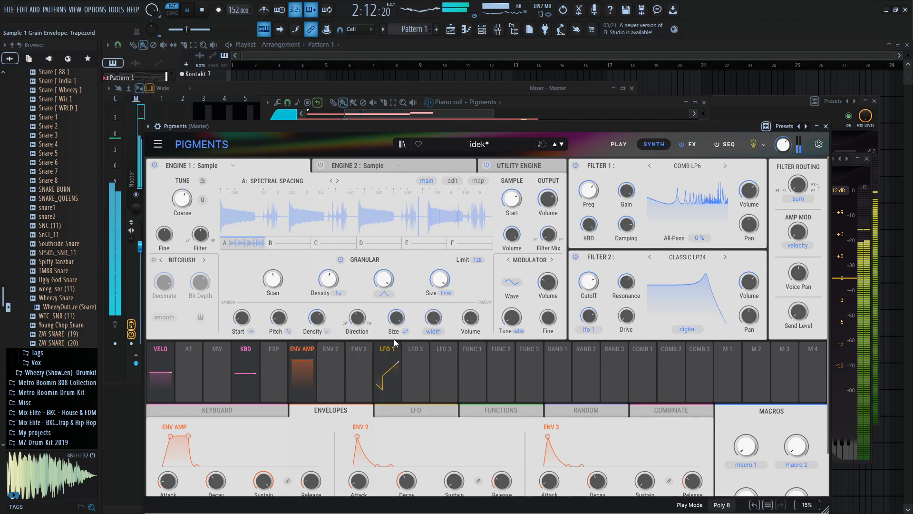
{"action": "left_click", "coordinate": [385, 294]}
{"action": "left_click", "coordinate": [352, 350]}
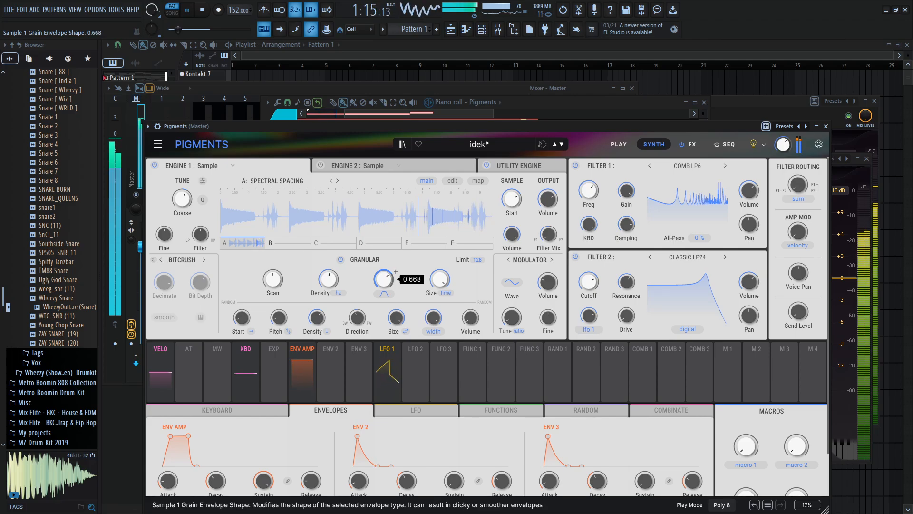
{"action": "left_click_drag", "start_coordinate": [383, 281], "coordinate": [389, 295]}
{"action": "left_click", "coordinate": [389, 295]}
{"action": "left_click", "coordinate": [362, 352]}
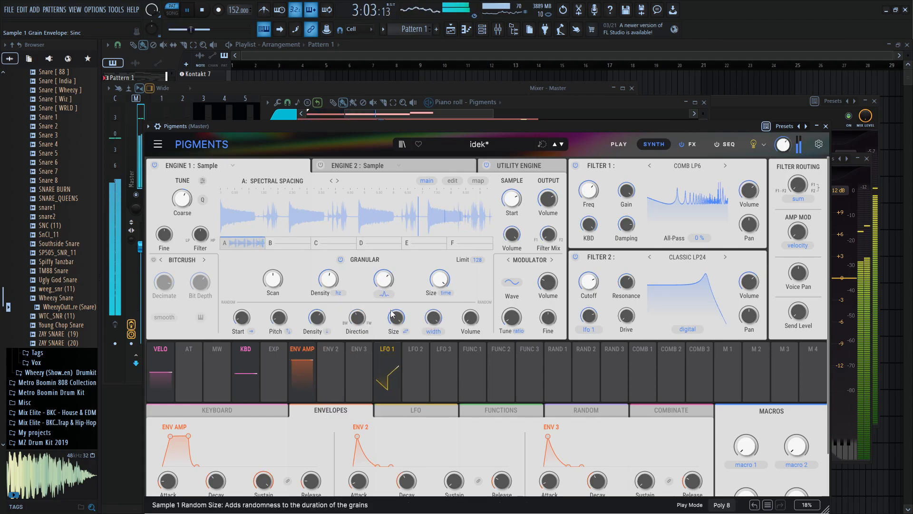
{"action": "left_click", "coordinate": [388, 297]}
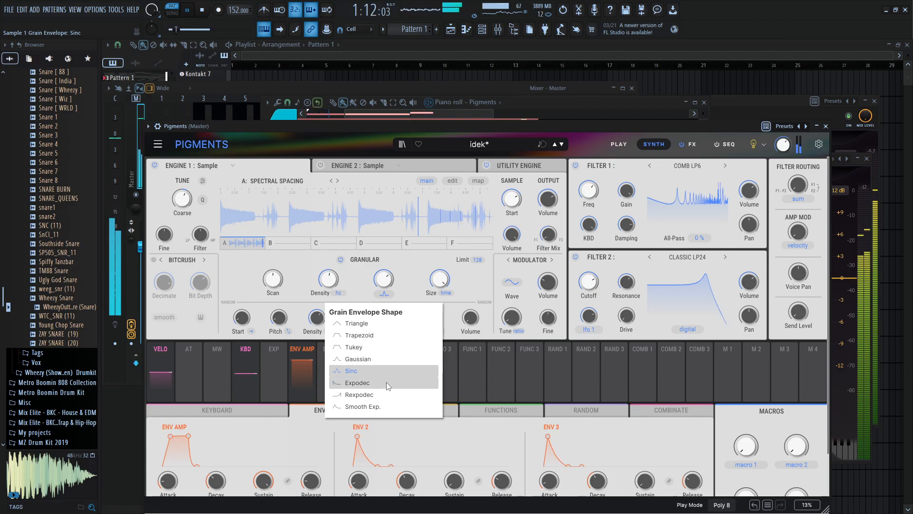
- Set Engine 1's grain density type to sync and open the Pigments effects page
{"action": "left_click", "coordinate": [338, 294]}
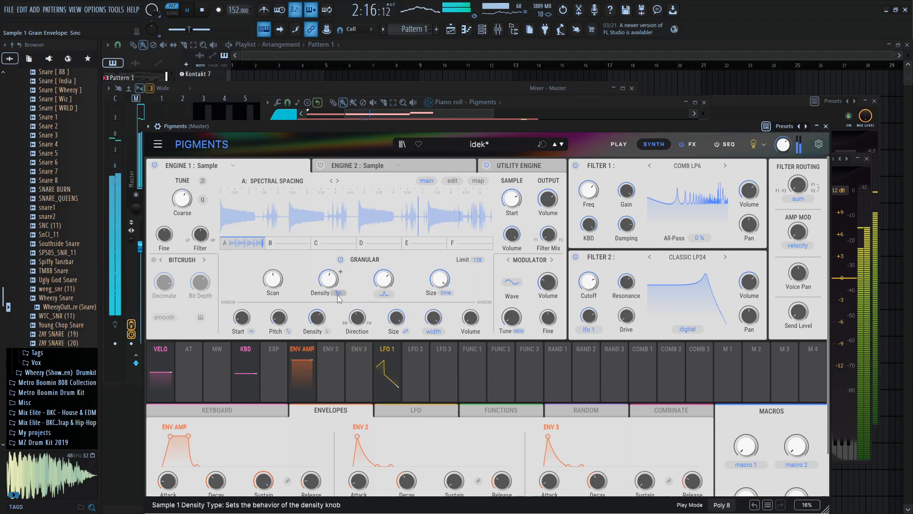
{"action": "left_click", "coordinate": [338, 294]}
{"action": "left_click", "coordinate": [327, 337]}
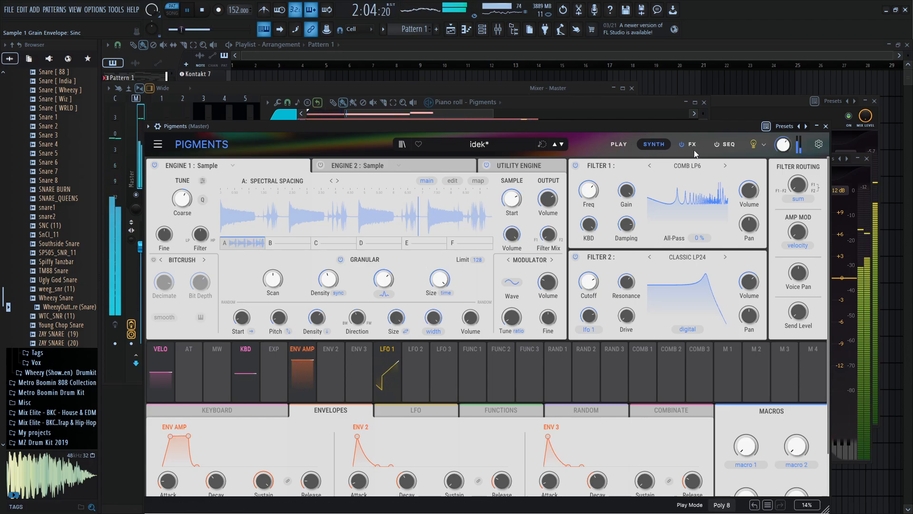
{"action": "left_click", "coordinate": [693, 149]}
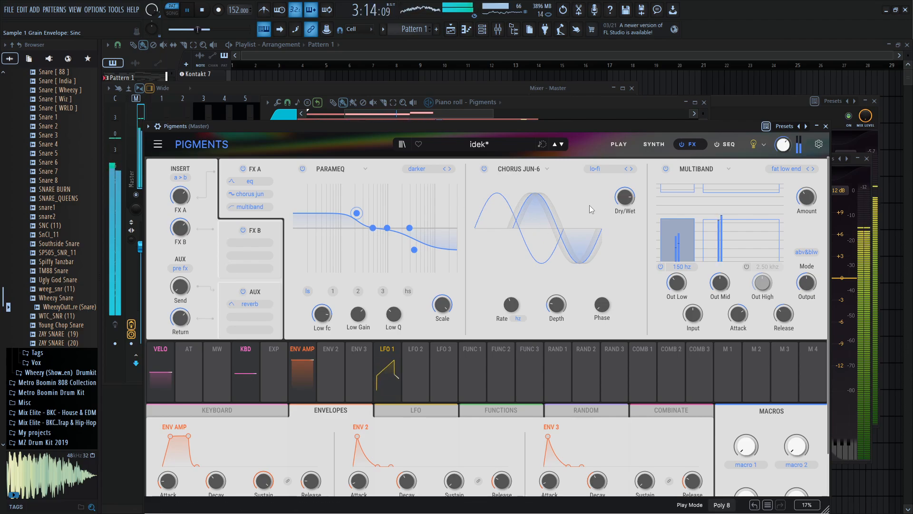
- Assign the Pigments channel to a new instrument track, using mixer track 11
{"action": "left_click", "coordinate": [521, 98]}
{"action": "left_click", "coordinate": [498, 29]}
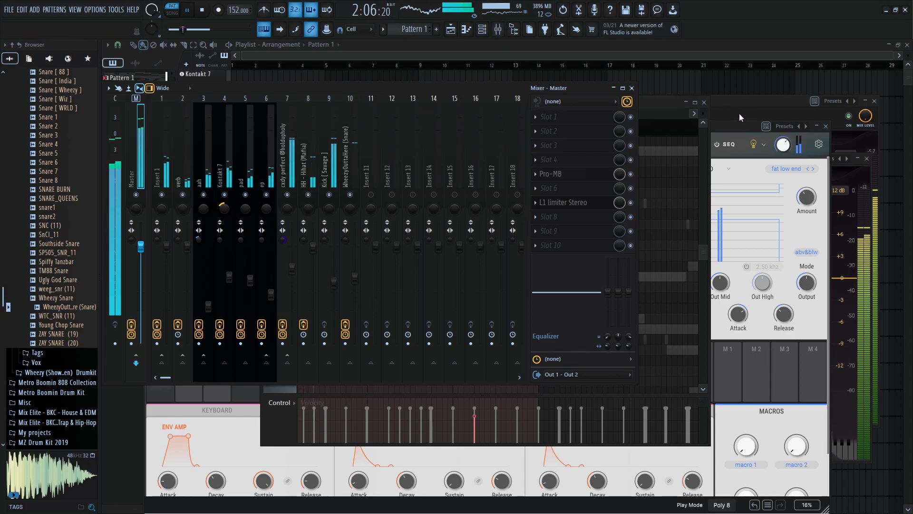
{"action": "left_click", "coordinate": [733, 125]}
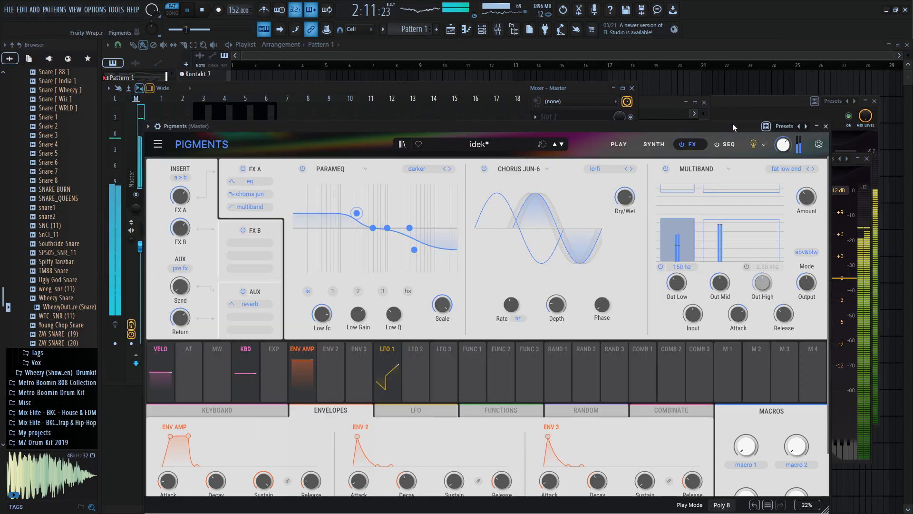
{"action": "left_click", "coordinate": [482, 29]}
{"action": "right_click", "coordinate": [303, 367]}
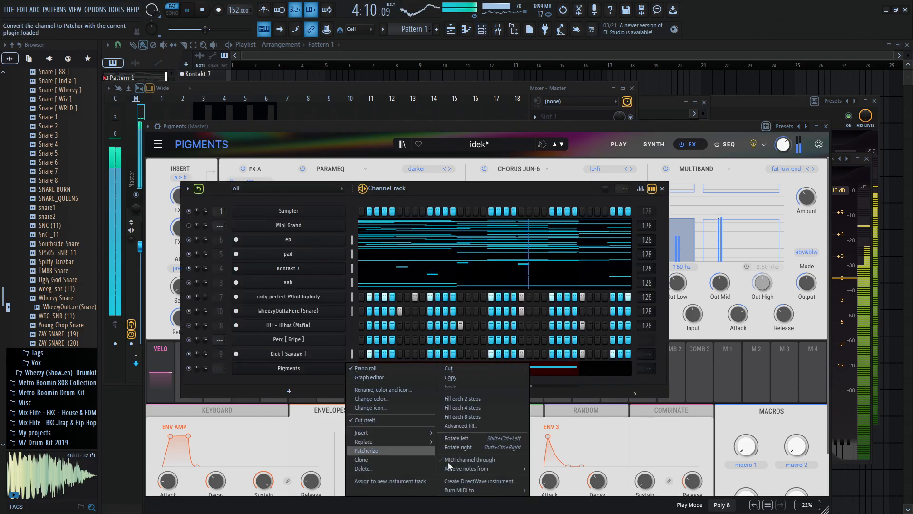
{"action": "left_click", "coordinate": [419, 483]}
- Load the S1 Imager Stereo effect into slot 5 of the Pigments mixer track
{"action": "left_click", "coordinate": [366, 144]}
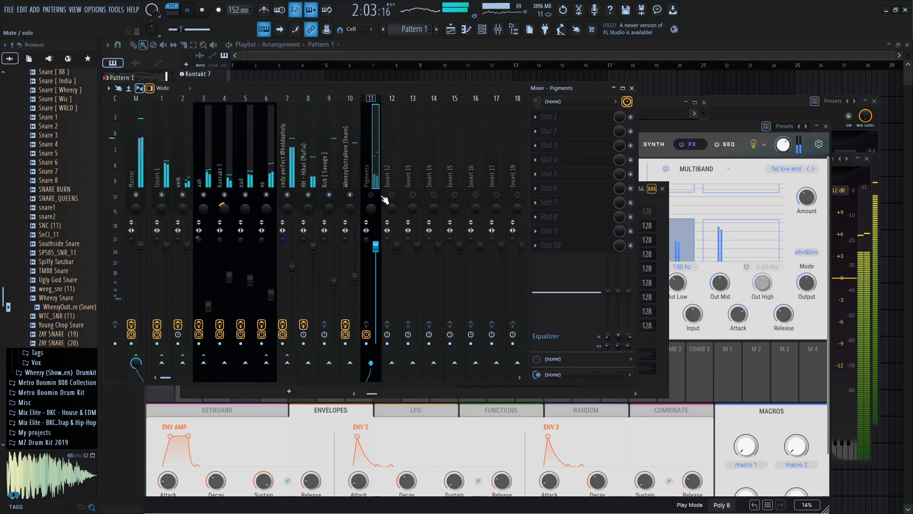
{"action": "left_click", "coordinate": [543, 186]}
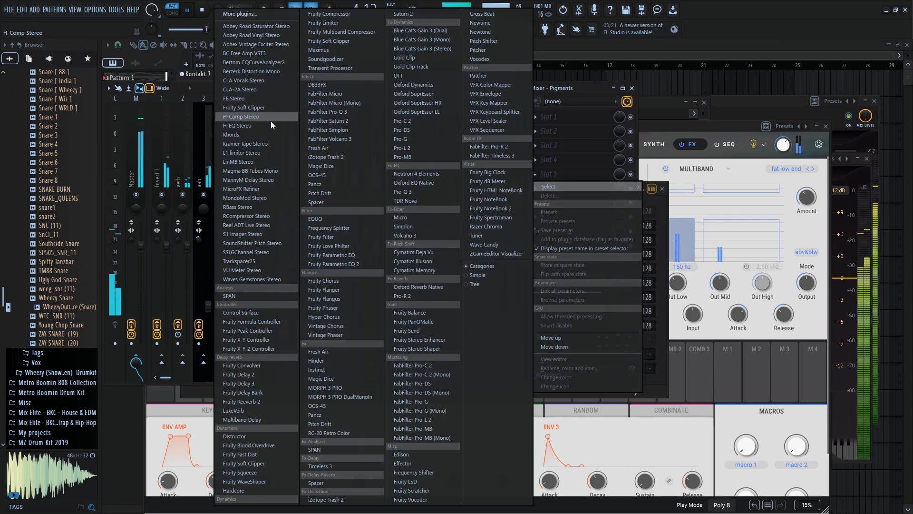
{"action": "left_click", "coordinate": [267, 231]}
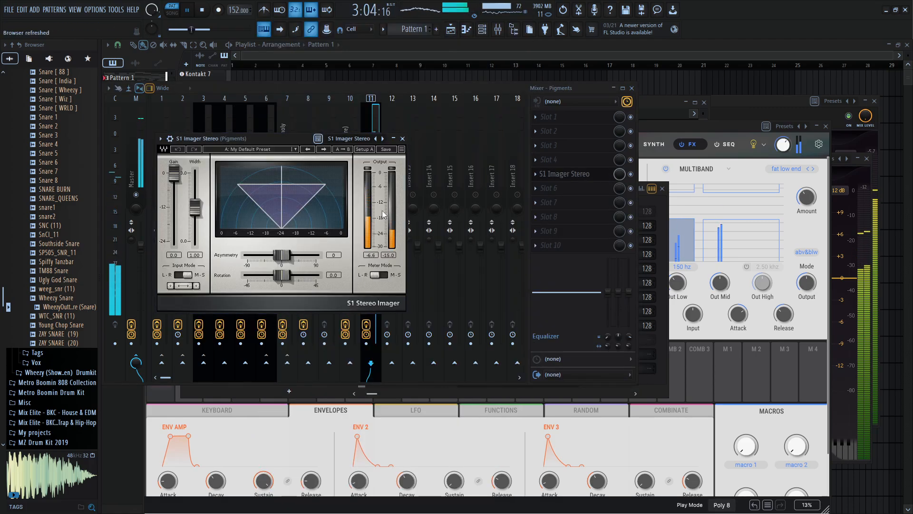
- Return to the Pigments synth page and adjust Filter 2's resonance and drive and Engine 1's granular randomization
{"action": "left_click", "coordinate": [702, 122]}
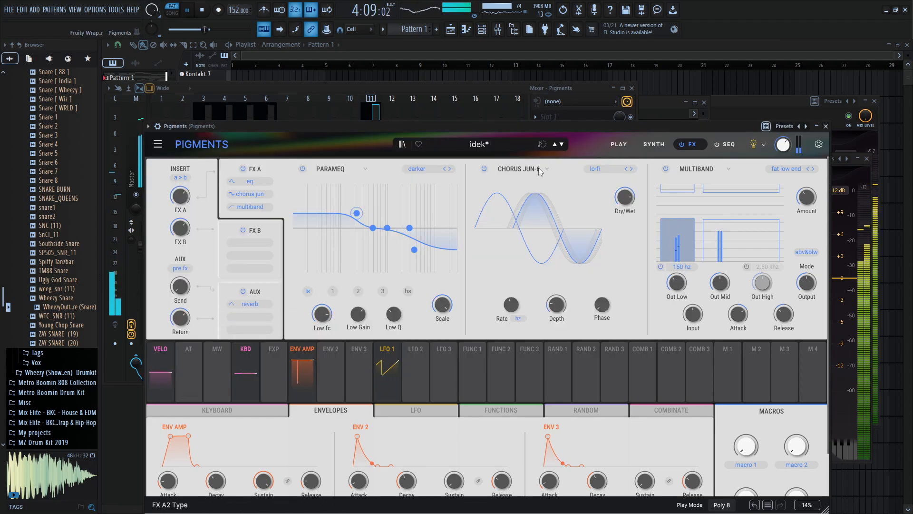
{"action": "left_click", "coordinate": [662, 145]}
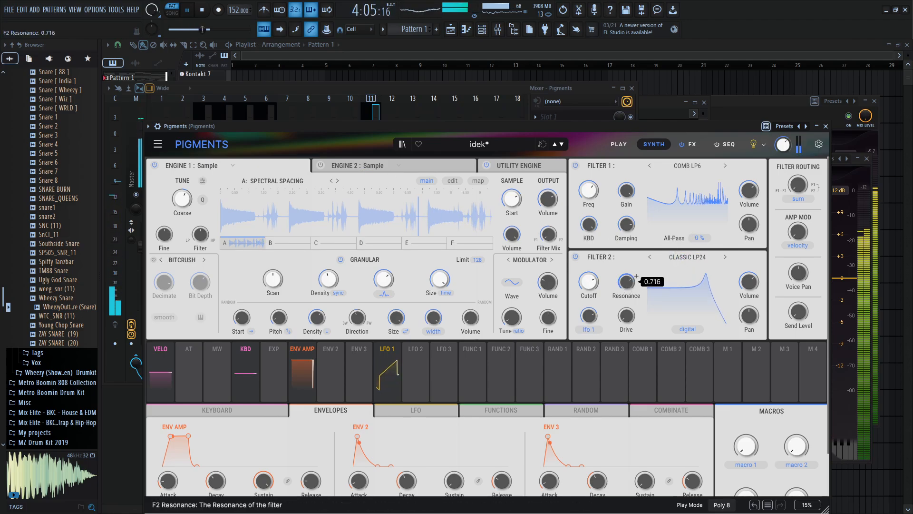
{"action": "scroll", "coordinate": [636, 276], "scroll_direction": "up", "scroll_amount": 3}
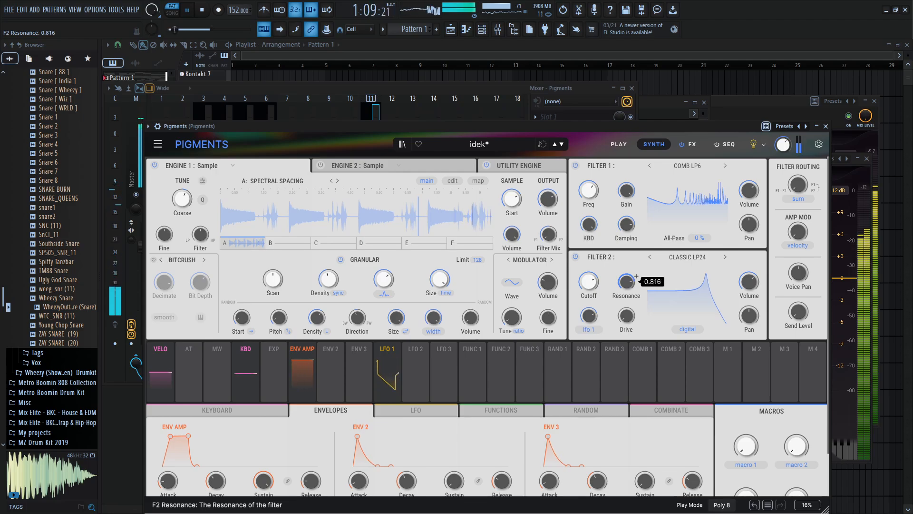
{"action": "scroll", "coordinate": [636, 276], "scroll_direction": "down", "scroll_amount": 2}
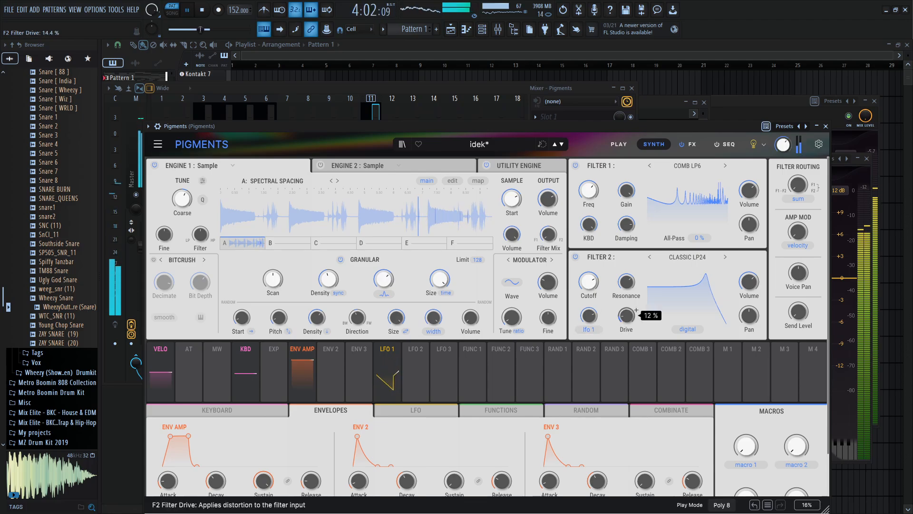
{"action": "scroll", "coordinate": [636, 310], "scroll_direction": "up", "scroll_amount": 2}
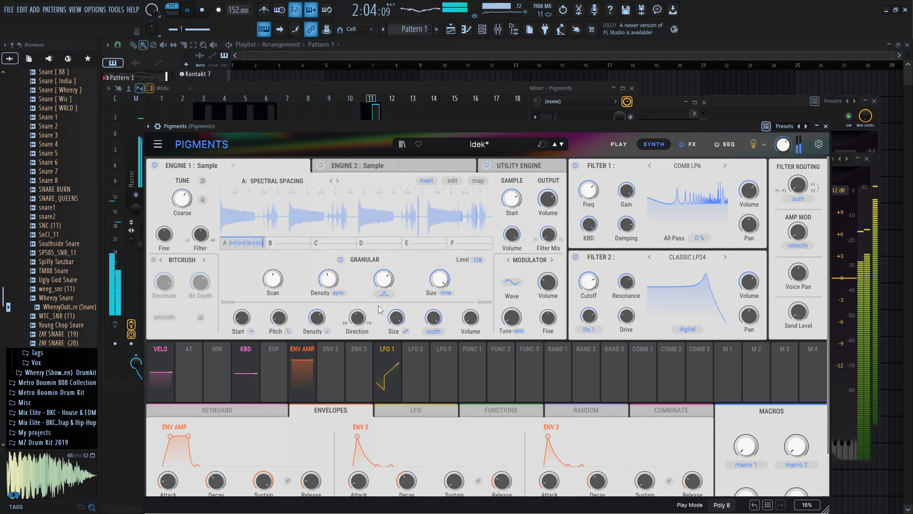
{"action": "mouse_move", "coordinate": [316, 321]}
{"action": "left_mouse_down"}
{"action": "mouse_move", "coordinate": [316, 336]}
{"action": "mouse_move", "coordinate": [315, 319]}
{"action": "left_mouse_up"}
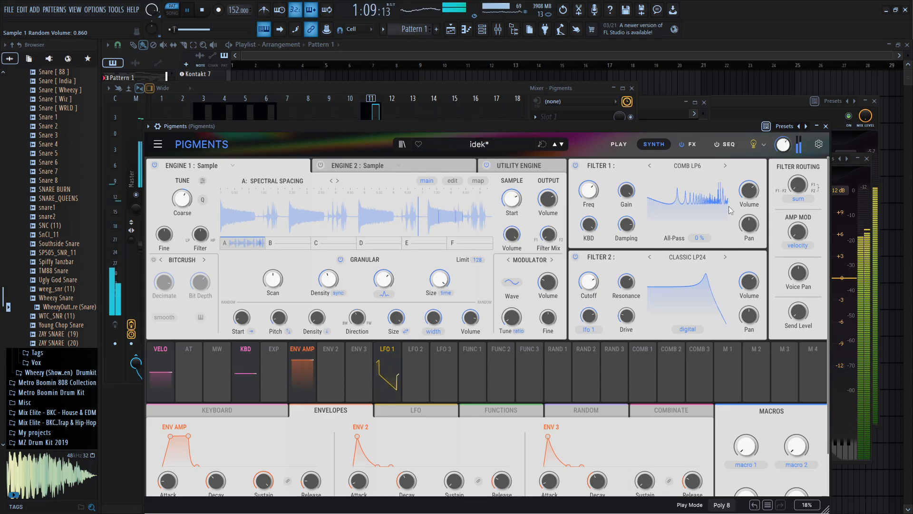
- Move the Multiband effect from the third slot of FX A to the first slot of FX B in Pigments
{"action": "left_click_drag", "start_coordinate": [678, 129], "coordinate": [690, 111]}
{"action": "left_click", "coordinate": [701, 127]}
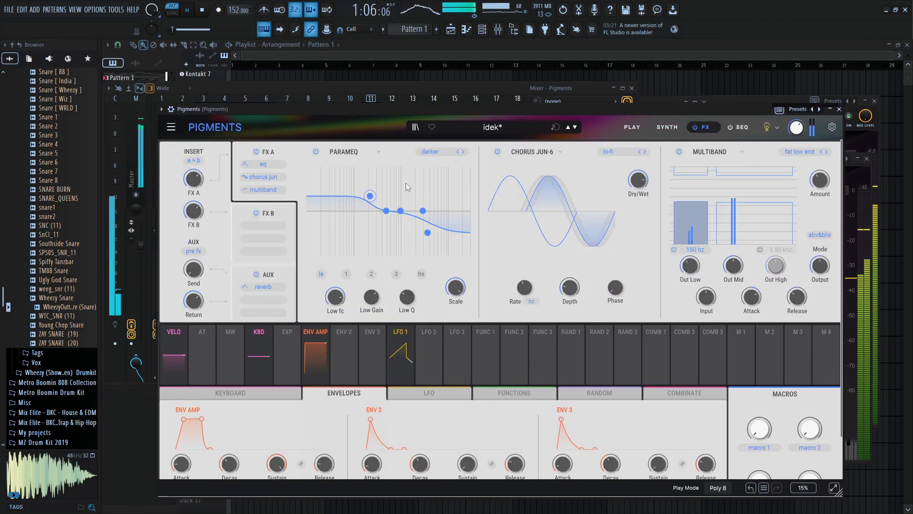
{"action": "left_click", "coordinate": [265, 228]}
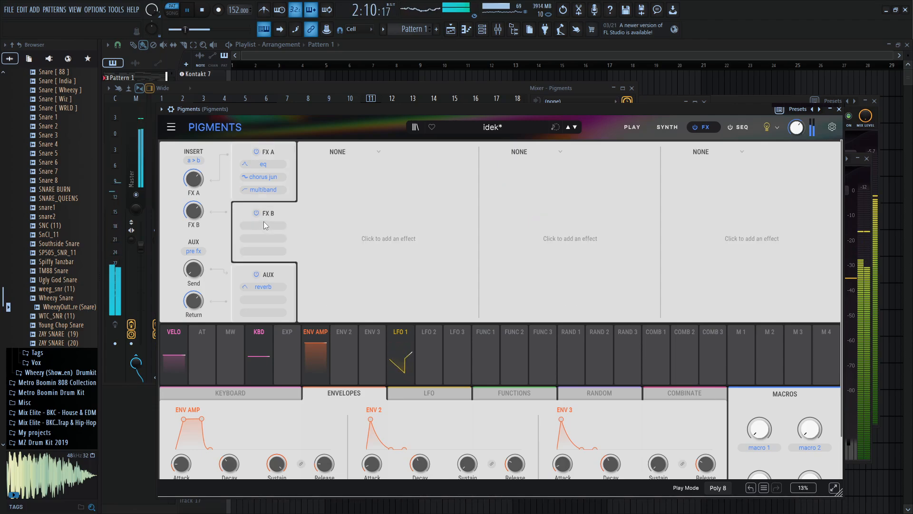
{"action": "left_click", "coordinate": [267, 190]}
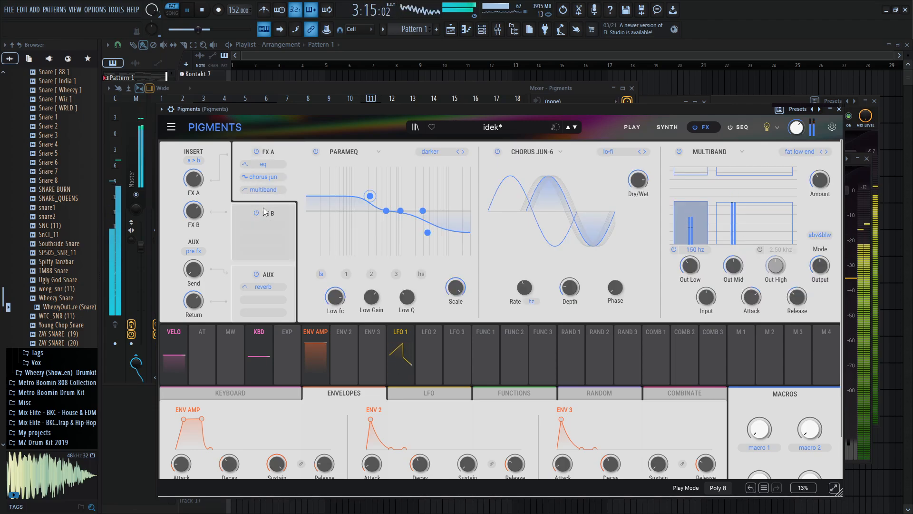
{"action": "left_click_drag", "start_coordinate": [263, 189], "coordinate": [261, 221]}
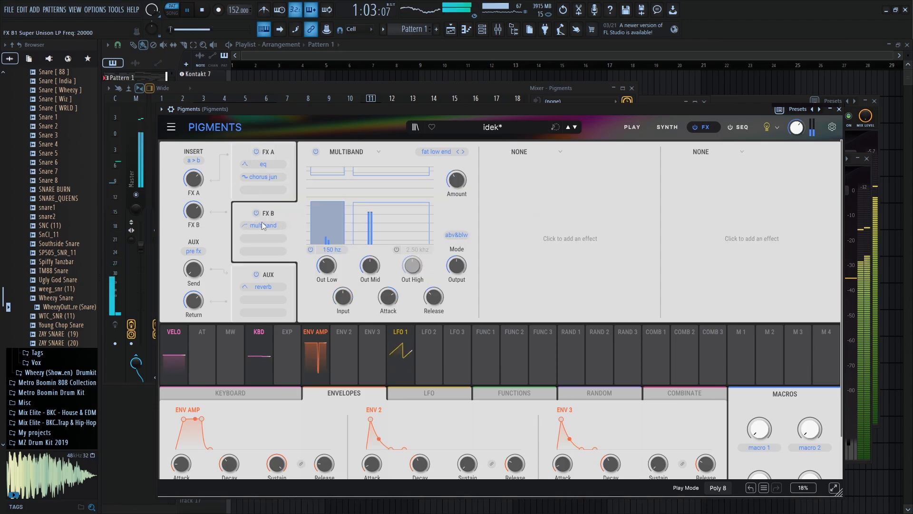
- Add a Phaser to the empty third slot of FX A and swap it ahead of the Chorus JUN-6
{"action": "left_click", "coordinate": [261, 190]}
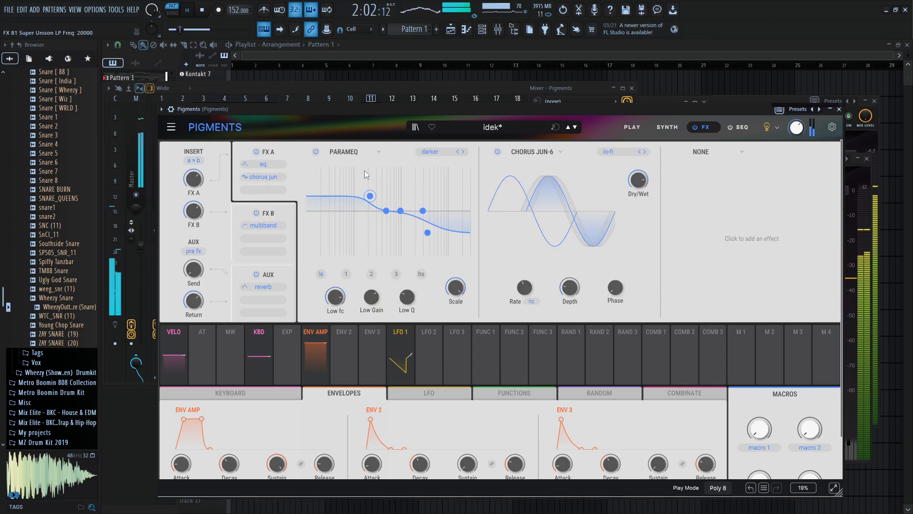
{"action": "left_click", "coordinate": [720, 165]}
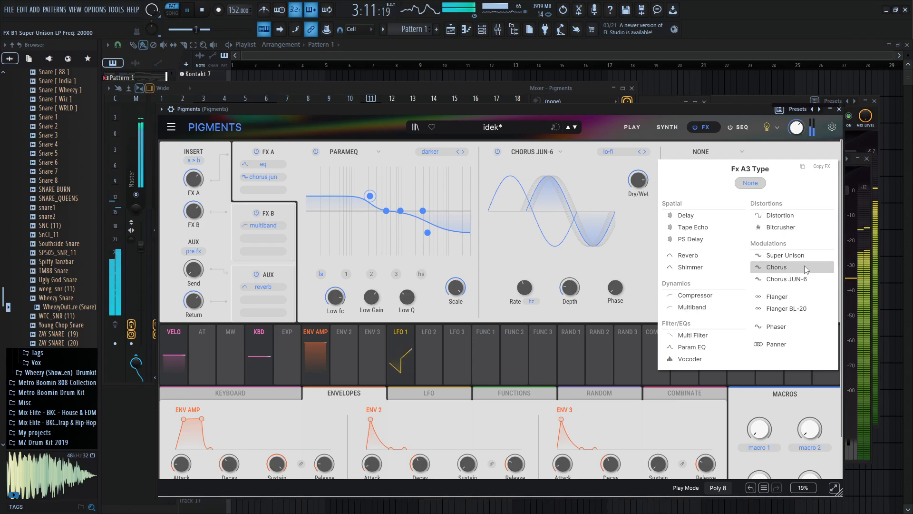
{"action": "left_click", "coordinate": [793, 332]}
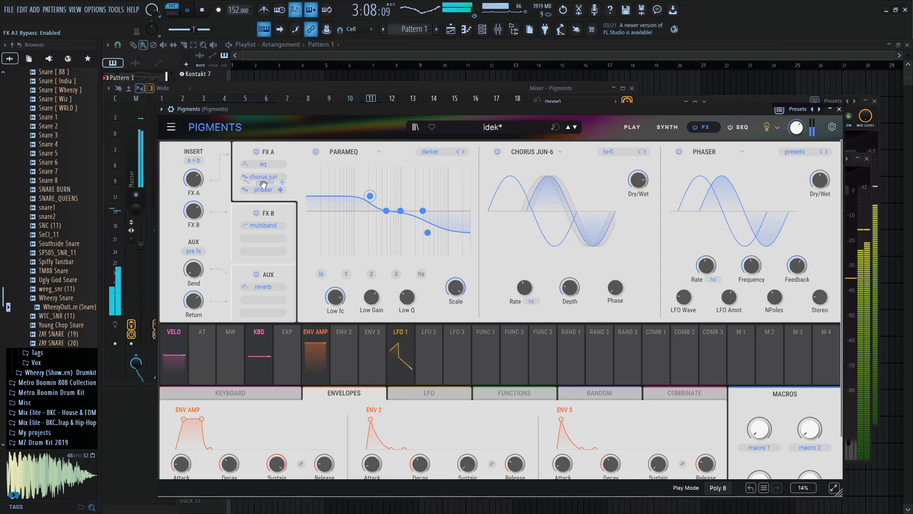
{"action": "left_click_drag", "start_coordinate": [263, 184], "coordinate": [265, 185]}
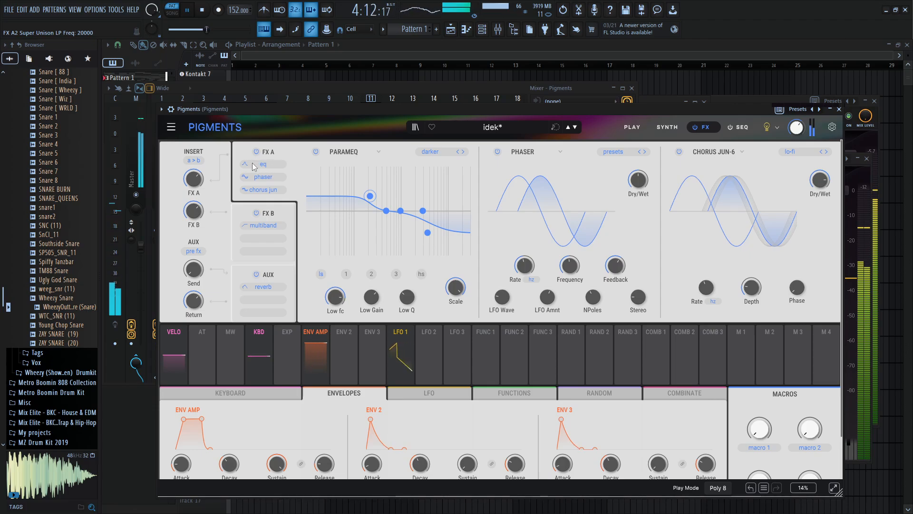
- Move the ParamEQ to FX B after the Multiband, enable it, and set its low shelf to about -5.81 dB and high shelf to about 2.10 dB
{"action": "left_click", "coordinate": [259, 164]}
{"action": "left_click_drag", "start_coordinate": [258, 164], "coordinate": [263, 239]}
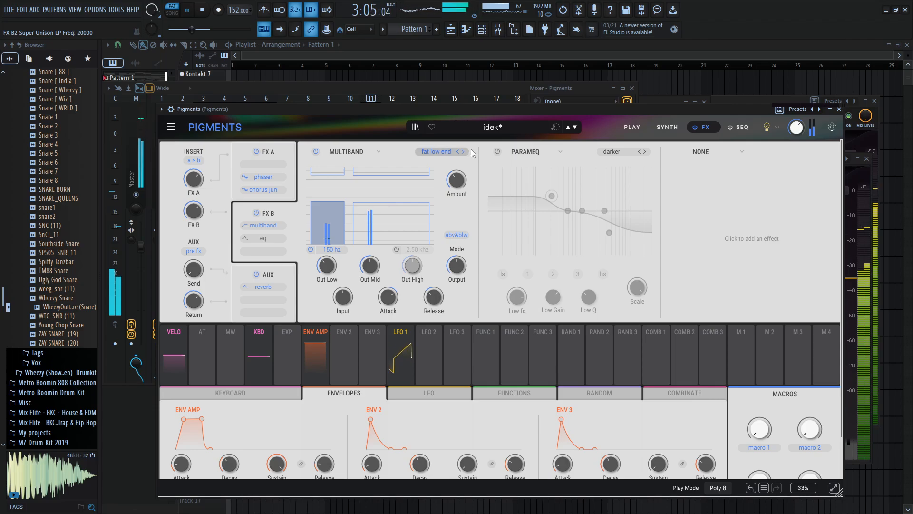
{"action": "left_click", "coordinate": [497, 151]}
{"action": "left_click_drag", "start_coordinate": [551, 198], "coordinate": [548, 229]}
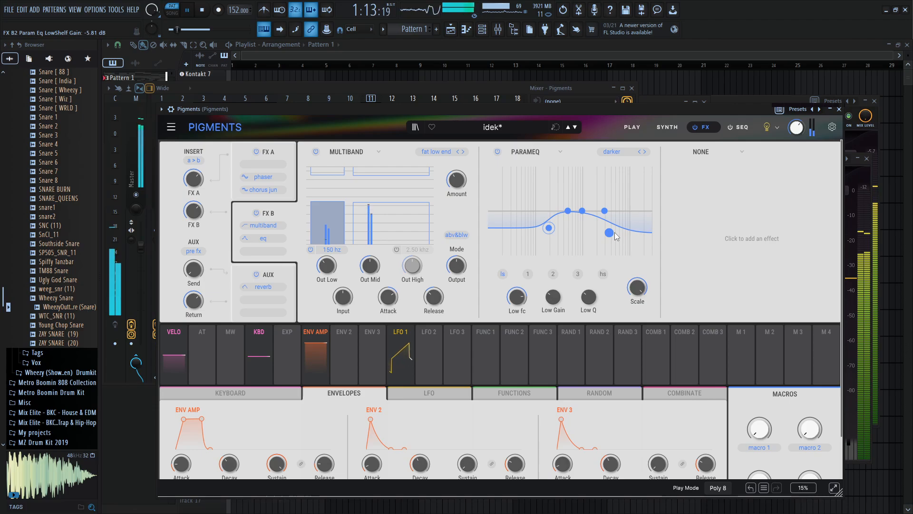
{"action": "left_click_drag", "start_coordinate": [611, 234], "coordinate": [602, 208]}
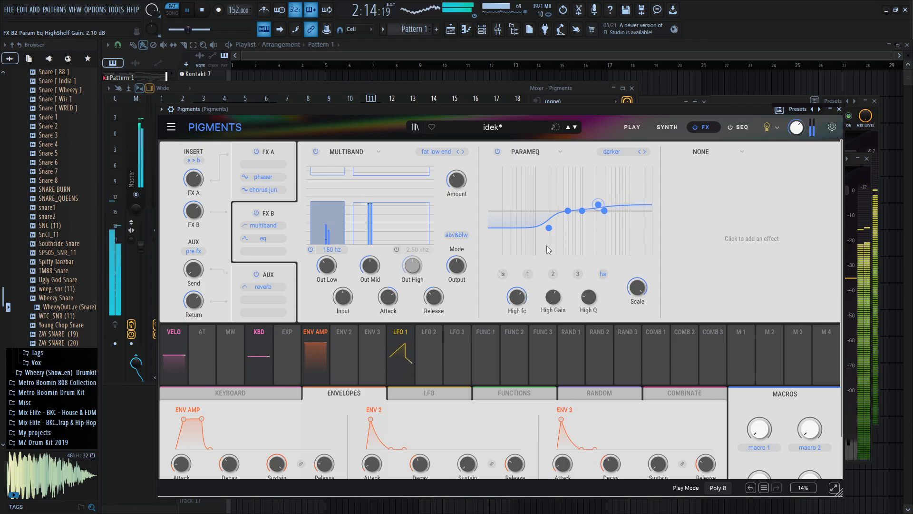
- Load the opp preset in the FX B Multiband effect
{"action": "left_click", "coordinate": [436, 152]}
{"action": "left_click", "coordinate": [455, 235]}
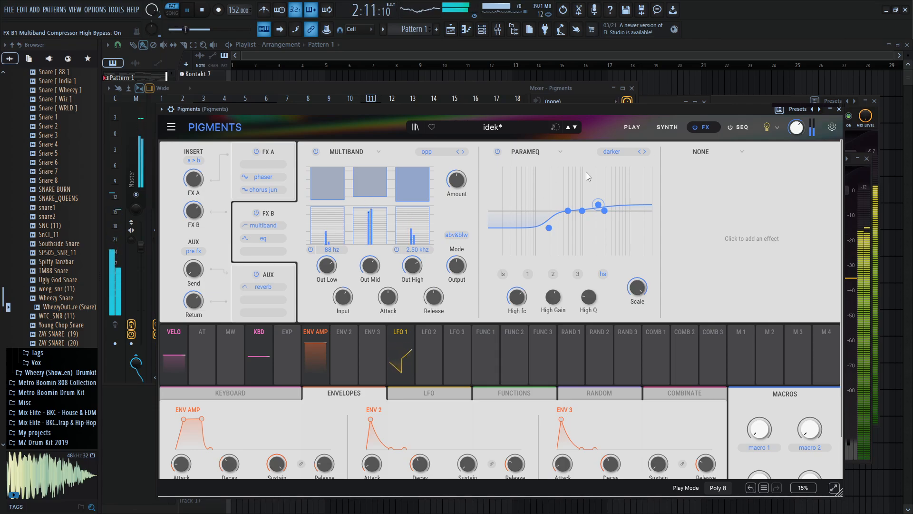
- Set Engine 1's synced grain density rate to 1/16, and close the Pigments and S1 Imager windows
{"action": "left_click", "coordinate": [680, 127]}
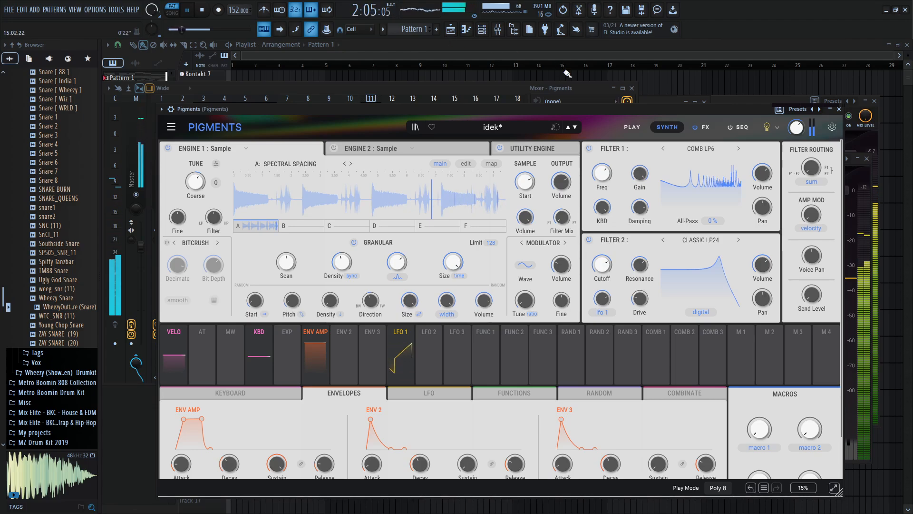
{"action": "left_click", "coordinate": [390, 277]}
{"action": "left_click", "coordinate": [339, 266]}
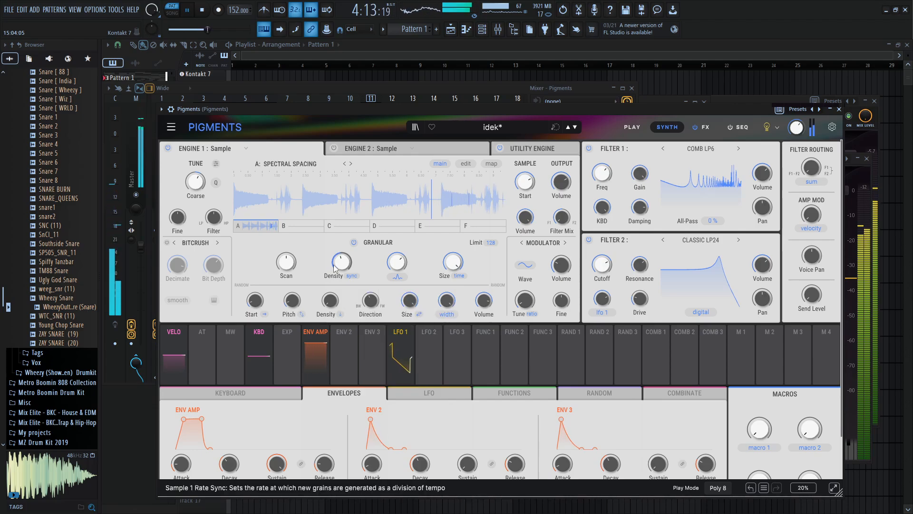
{"action": "left_click_drag", "start_coordinate": [342, 262], "coordinate": [342, 256]}
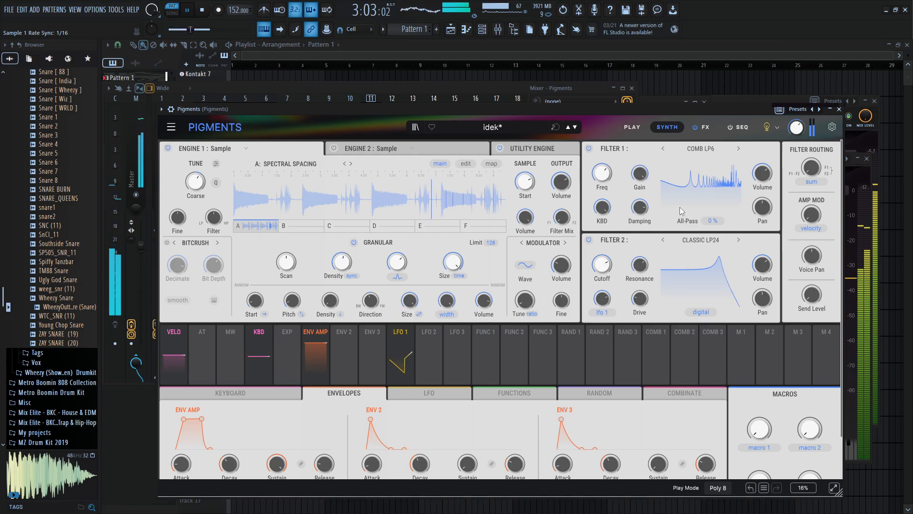
{"action": "left_click", "coordinate": [839, 109]}
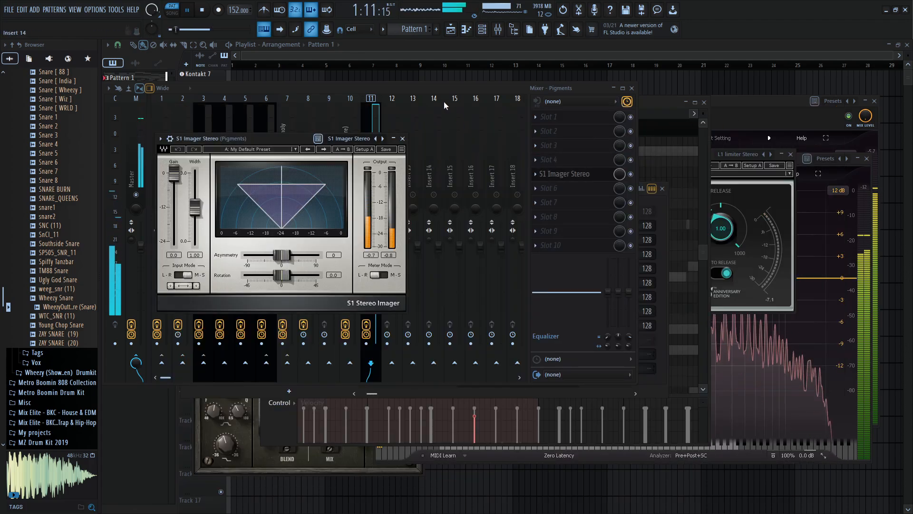
{"action": "left_click", "coordinate": [403, 138]}
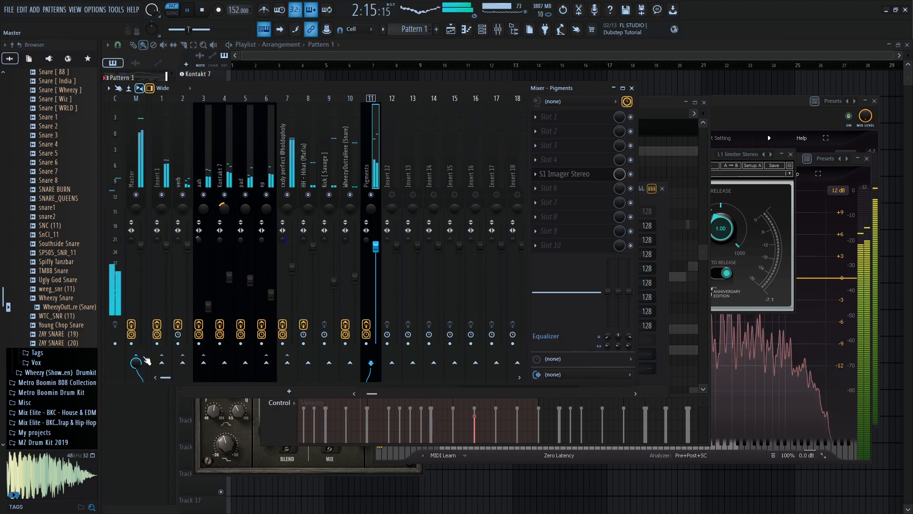
- Try routing the Pigments mixer track to Insert 1 with the send at about -7.1 dB, and check Insert 1's effects
{"action": "left_click", "coordinate": [162, 361]}
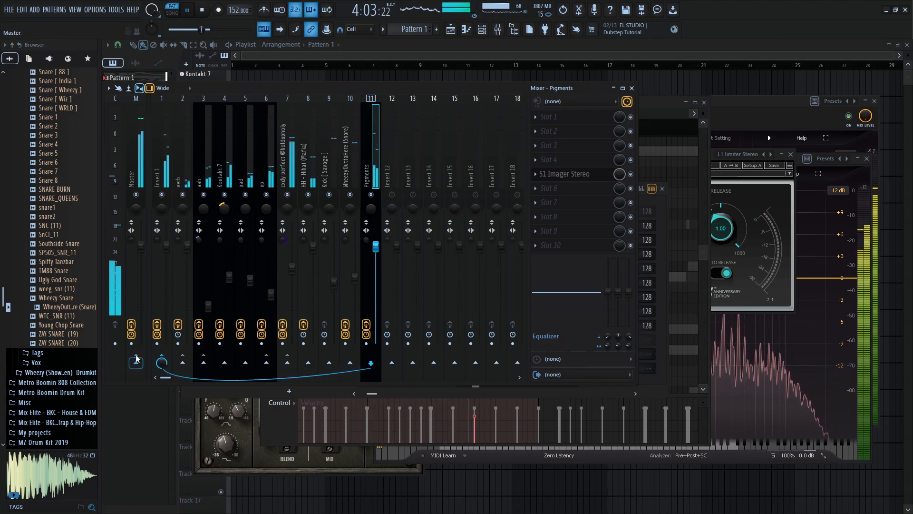
{"action": "left_click_drag", "start_coordinate": [162, 364], "coordinate": [162, 362]}
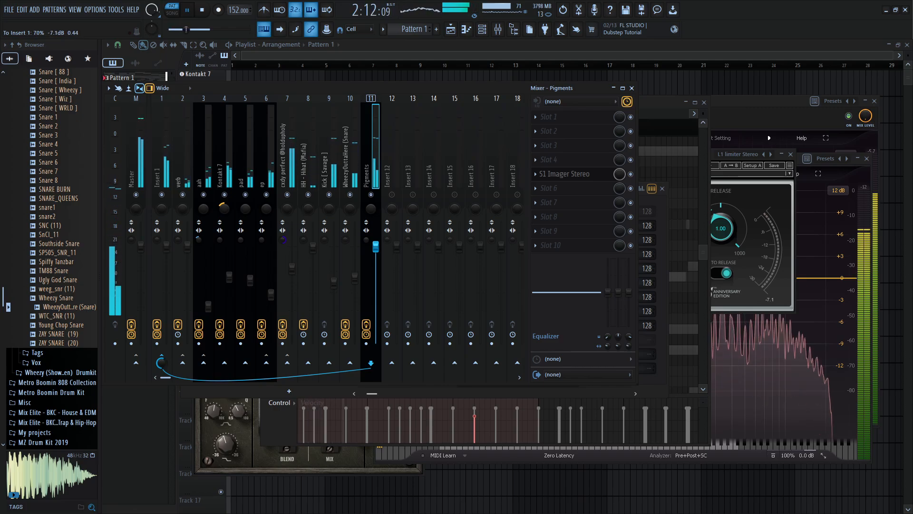
{"action": "left_click", "coordinate": [166, 174]}
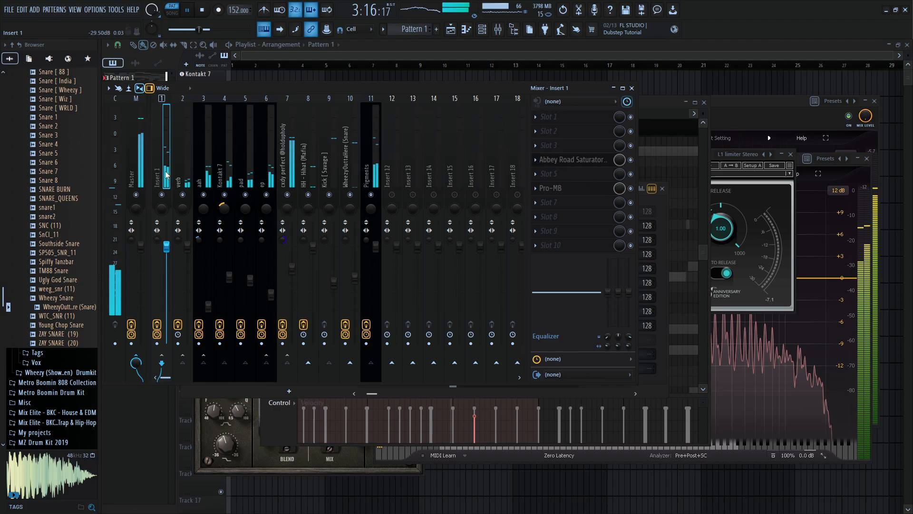
{"action": "left_click", "coordinate": [370, 157]}
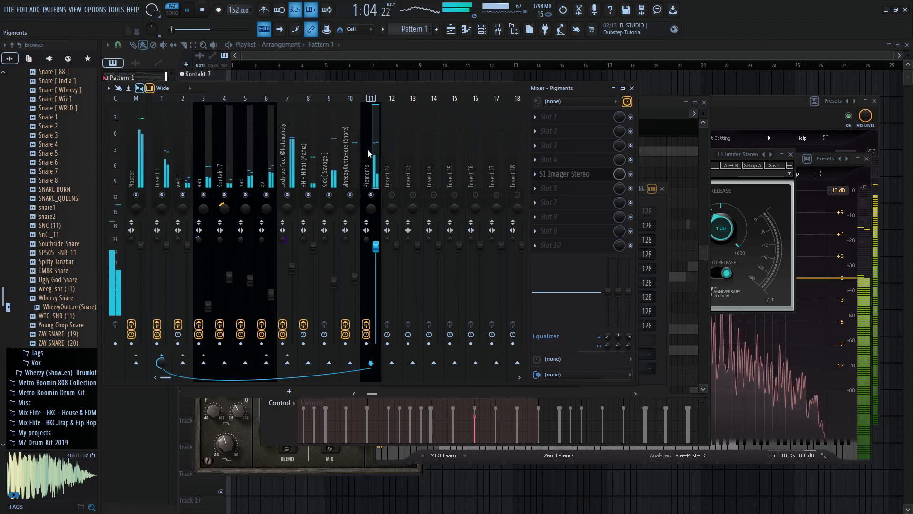
- Route the Pigments mixer track to the verb track and reduce the send level
{"action": "left_click", "coordinate": [182, 363]}
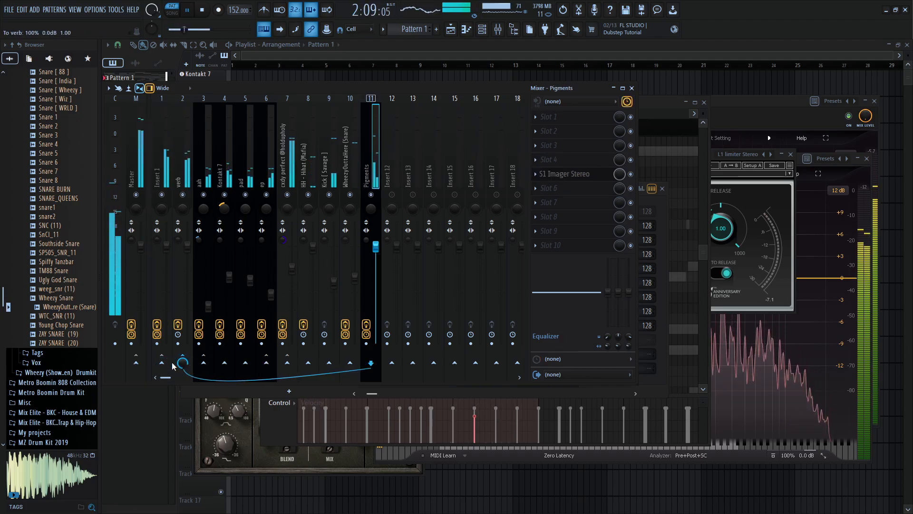
{"action": "left_click_drag", "start_coordinate": [186, 366], "coordinate": [183, 364]}
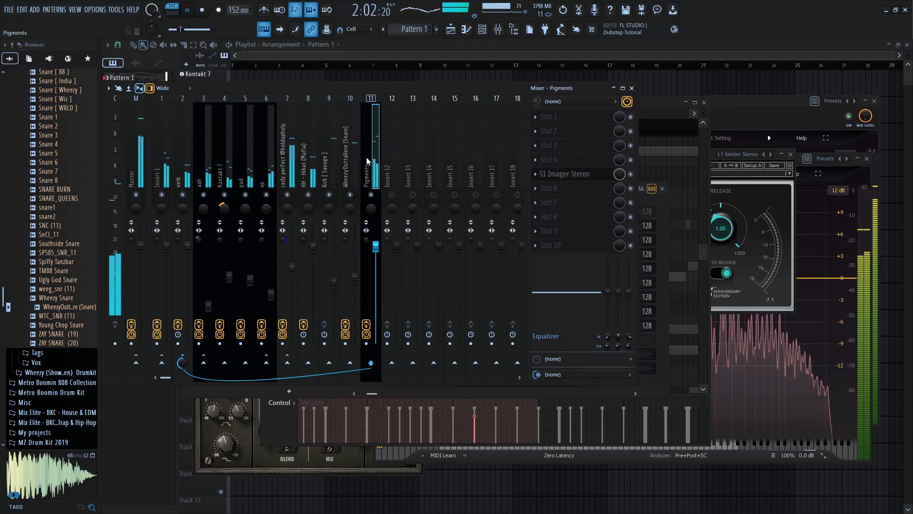
- Switch off the Aux reverb bus in the Pigments effects, check the FX A chorus presets, and close the plugin window
{"action": "left_click", "coordinate": [482, 29]}
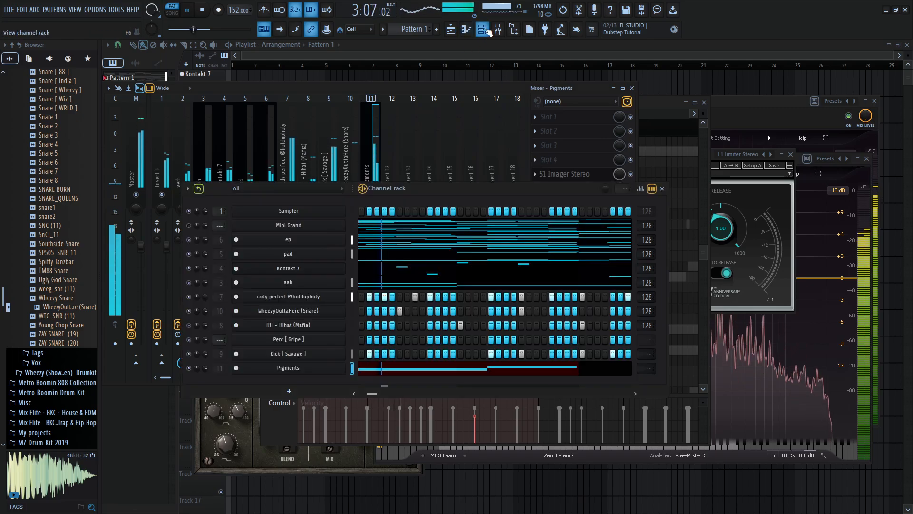
{"action": "left_click", "coordinate": [309, 369]}
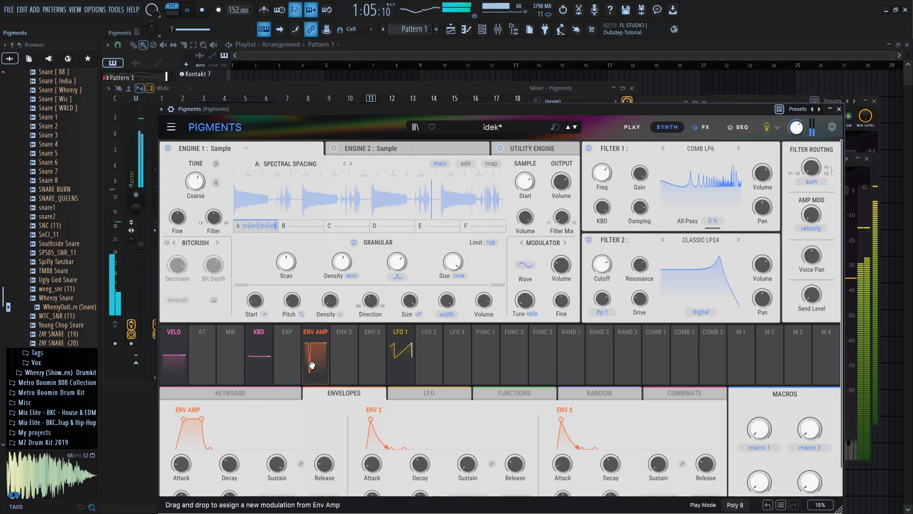
{"action": "left_click", "coordinate": [708, 126]}
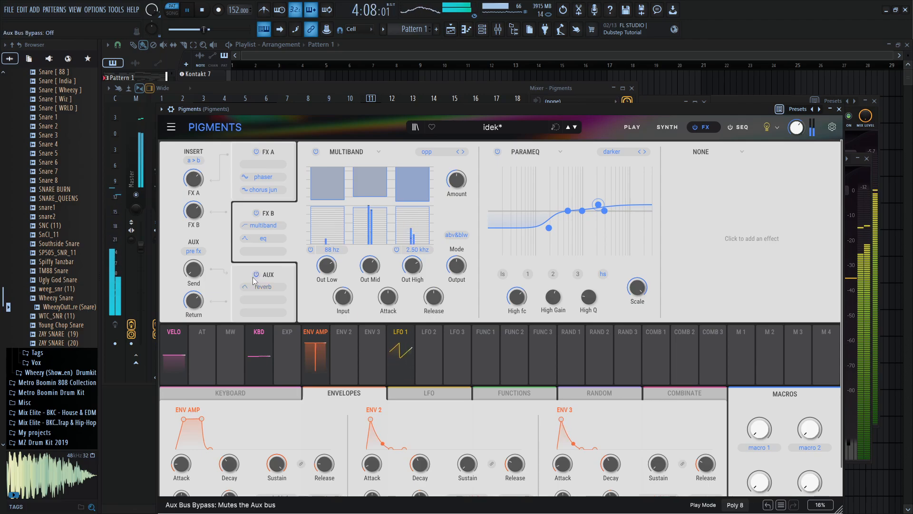
{"action": "left_click", "coordinate": [252, 193]}
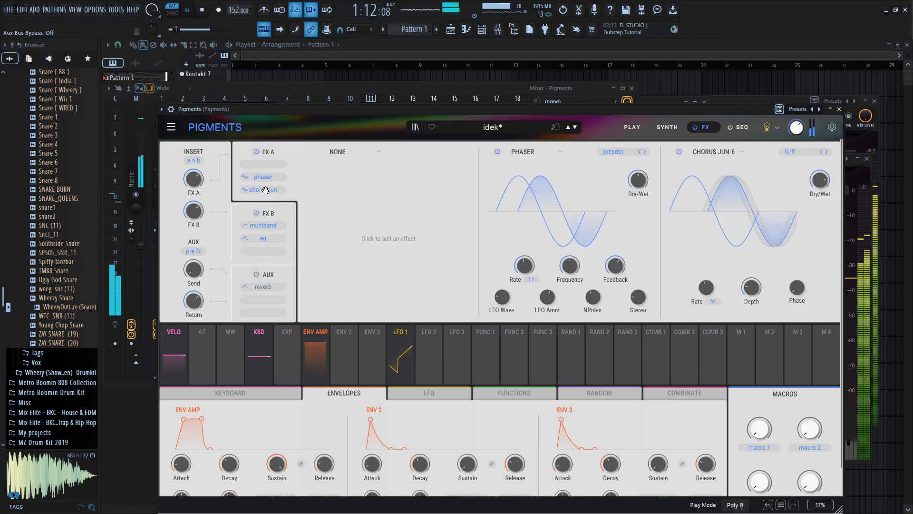
{"action": "left_click", "coordinate": [798, 152]}
{"action": "left_click", "coordinate": [657, 106]}
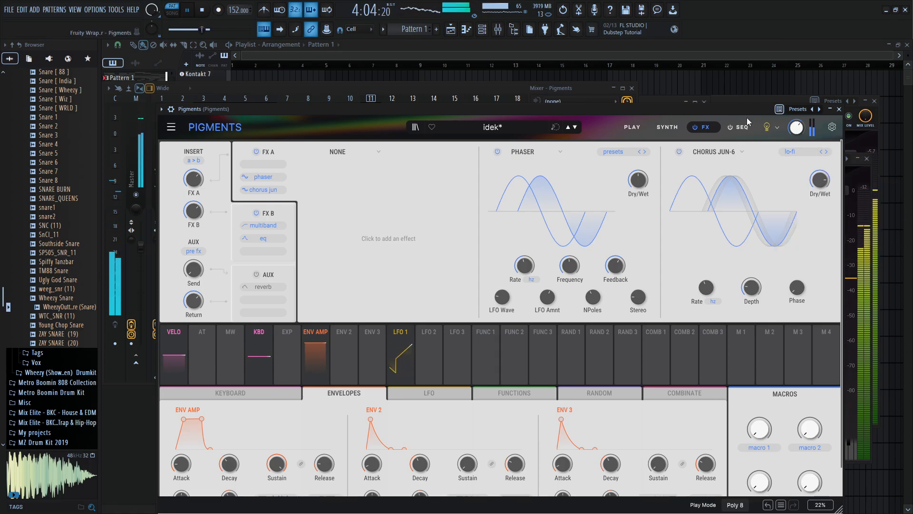
{"action": "left_click", "coordinate": [838, 109]}
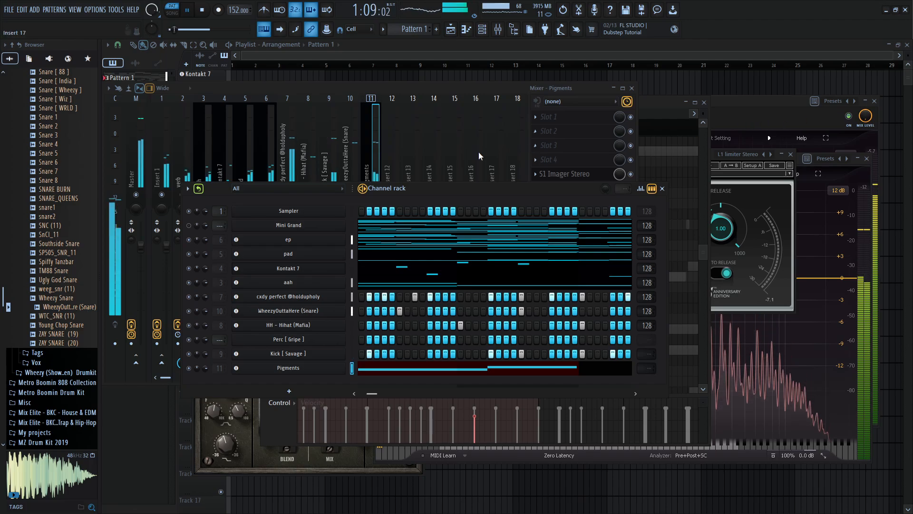
- Adjust the Pigments mixer track's stereo separation and lower its volume to about -7.9 dB
{"action": "left_click", "coordinate": [395, 89]}
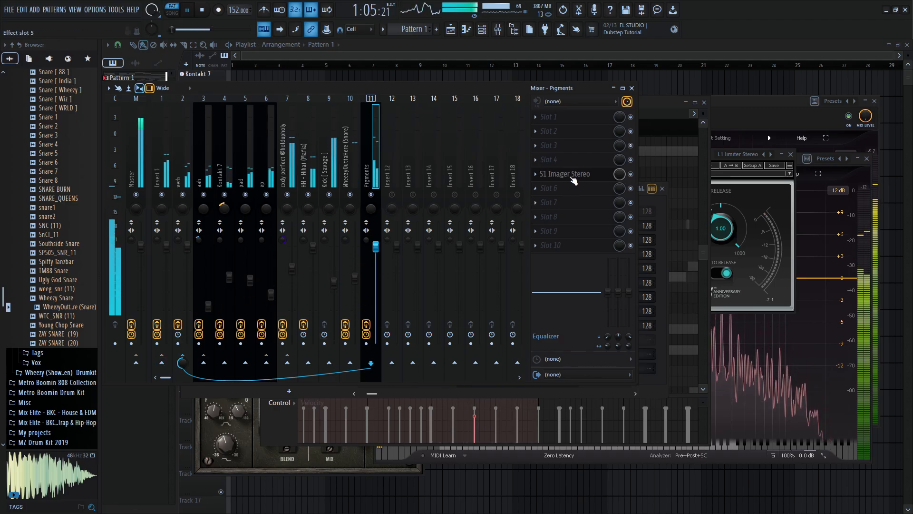
{"action": "left_click", "coordinate": [184, 168]}
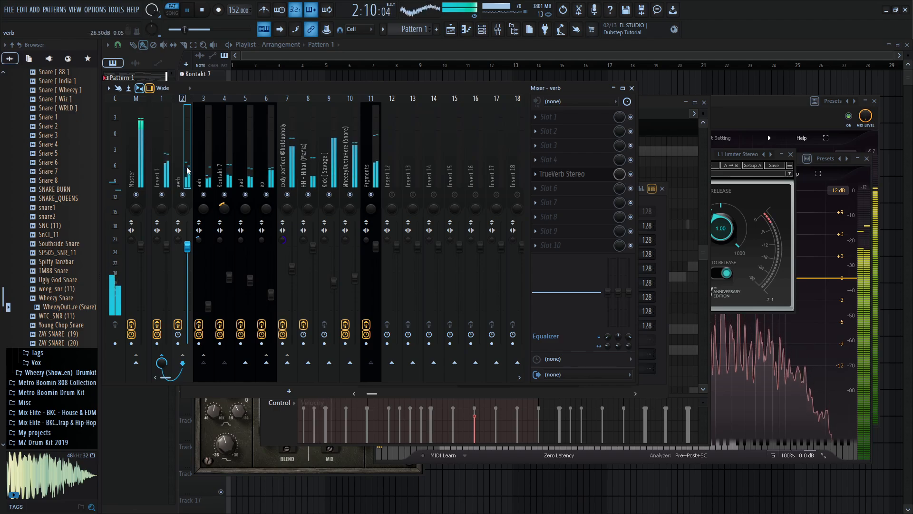
{"action": "left_click", "coordinate": [367, 237]}
{"action": "left_click_drag", "start_coordinate": [367, 238], "coordinate": [369, 240]}
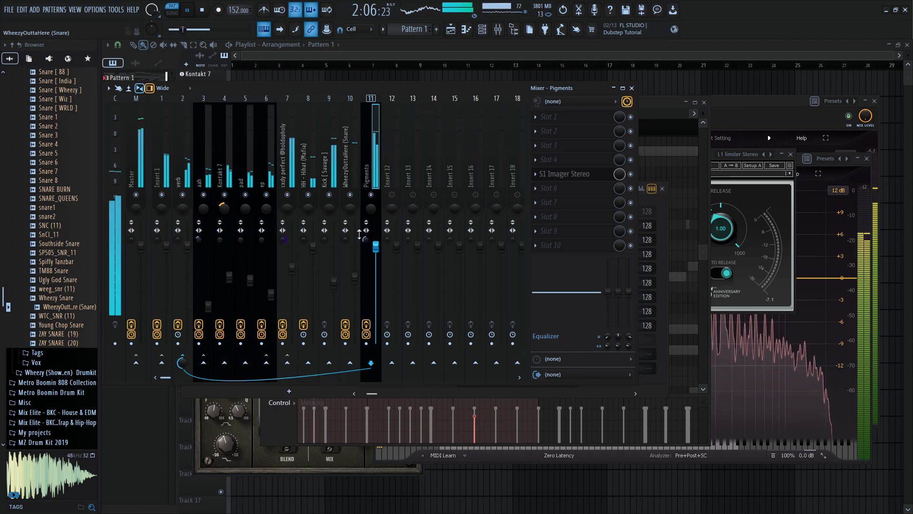
{"action": "left_click_drag", "start_coordinate": [375, 246], "coordinate": [375, 258]}
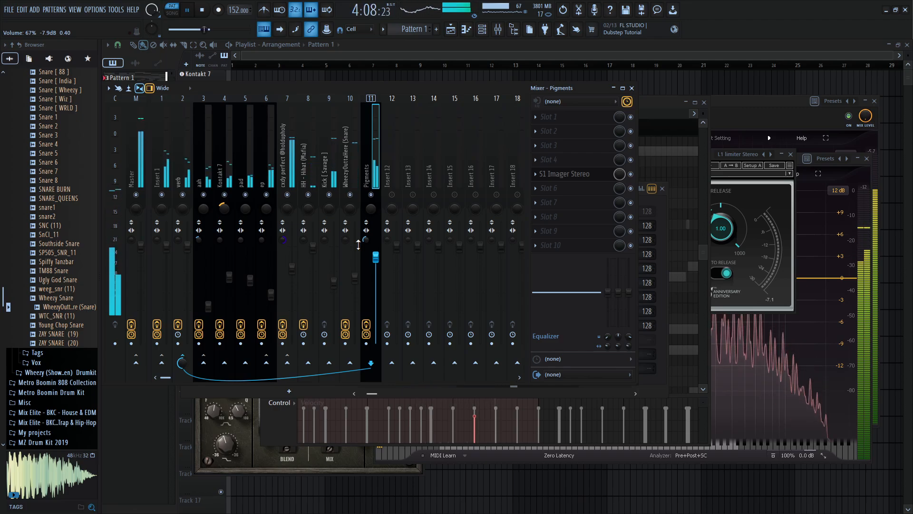
- Inspect the effect chains on the verb and Insert 1 mixer tracks
{"action": "left_click", "coordinate": [182, 176]}
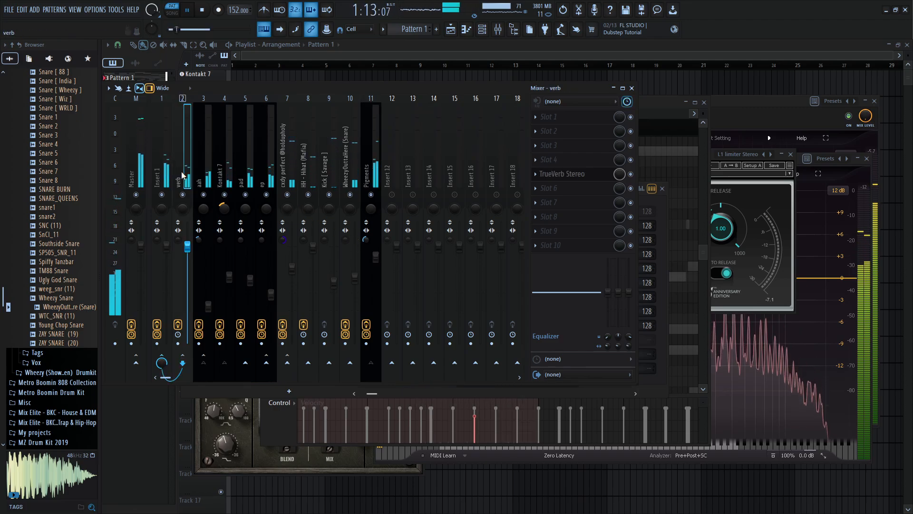
{"action": "left_click", "coordinate": [169, 172]}
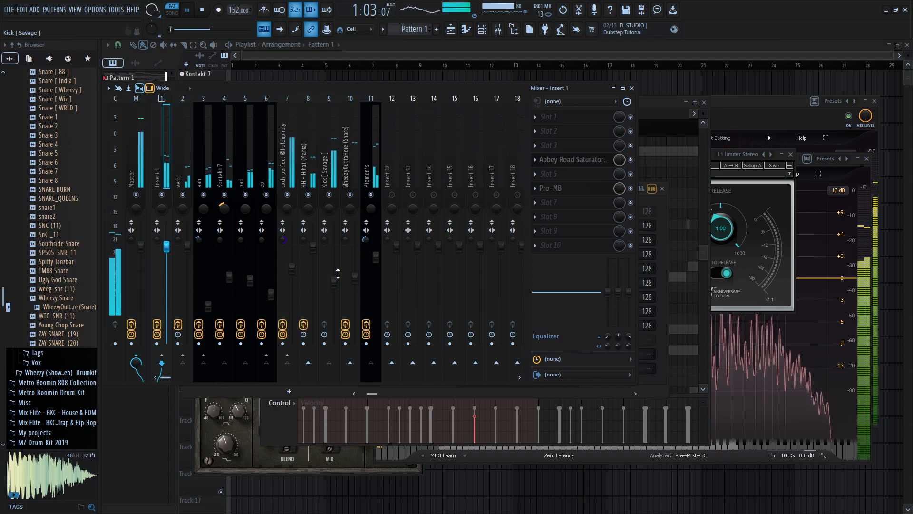
- Add a Mini Grand instrument channel to the channel rack and open its piano roll
{"action": "left_click", "coordinate": [485, 33]}
{"action": "left_click", "coordinate": [288, 391]}
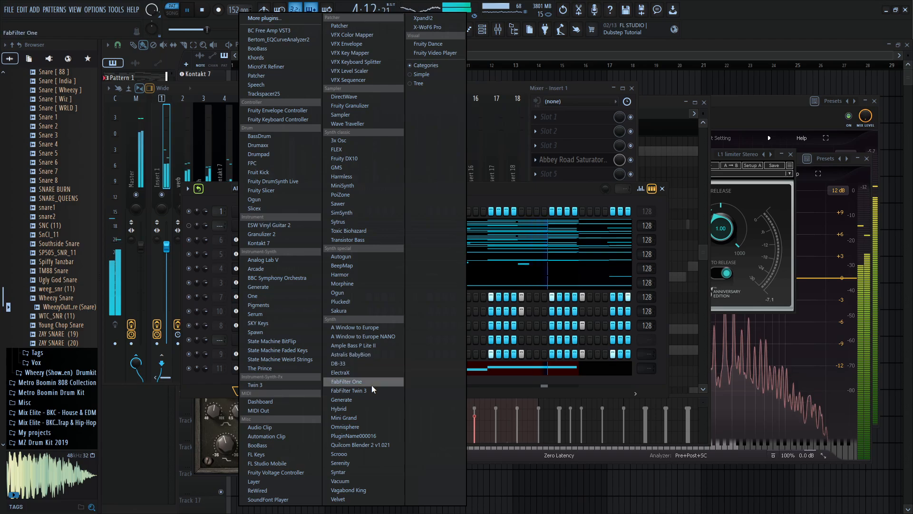
{"action": "left_click", "coordinate": [366, 417]}
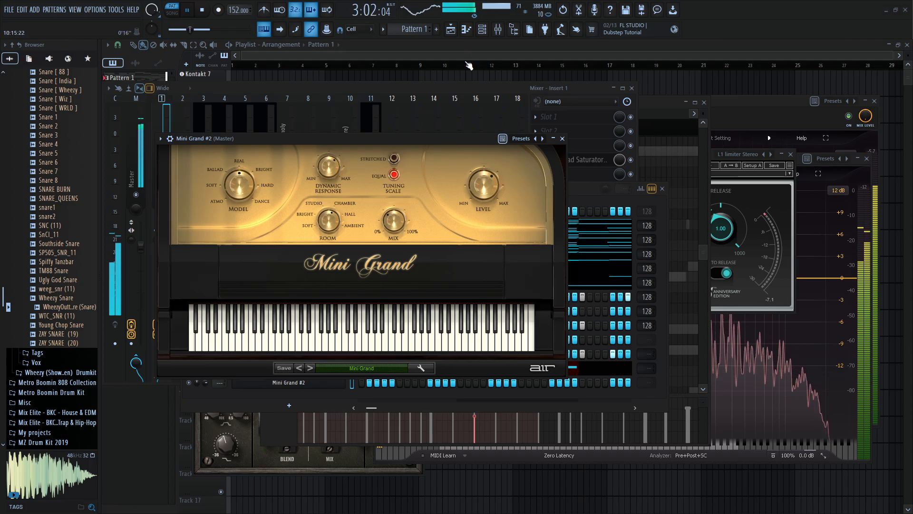
{"action": "left_click", "coordinate": [467, 31]}
{"action": "left_click", "coordinate": [468, 31]}
- Stop playback and clear the time selection in the new Mini Grand's piano roll
{"action": "scroll", "coordinate": [484, 188], "scroll_direction": "up", "scroll_amount": 2}
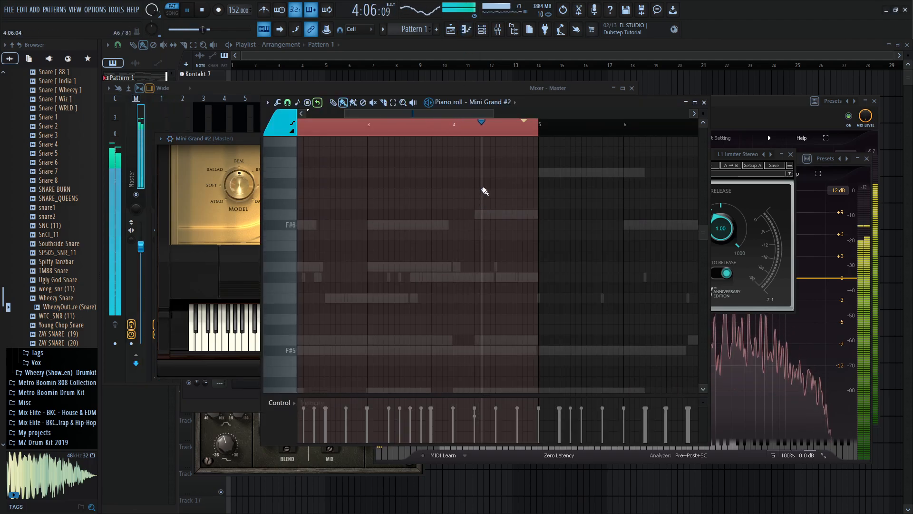
{"action": "scroll", "coordinate": [484, 191], "scroll_direction": "up", "scroll_amount": 1}
{"action": "key", "text": "space"}
{"action": "double_click", "coordinate": [529, 125]}
{"action": "scroll", "coordinate": [510, 206], "scroll_direction": "down", "scroll_amount": 1}
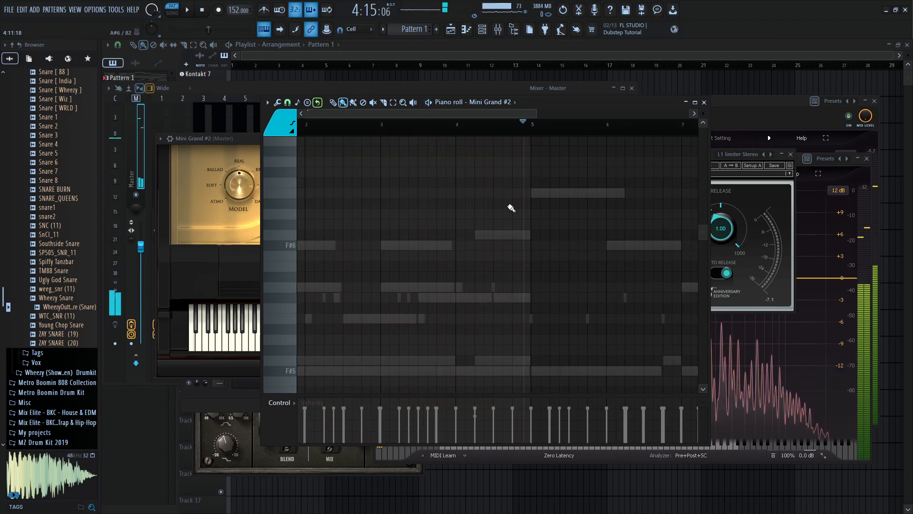
{"action": "scroll", "coordinate": [510, 211], "scroll_direction": "down", "scroll_amount": 3}
{"action": "scroll", "coordinate": [503, 213], "scroll_direction": "down", "scroll_amount": 2}
{"action": "scroll", "coordinate": [495, 203], "scroll_direction": "down", "scroll_amount": 1}
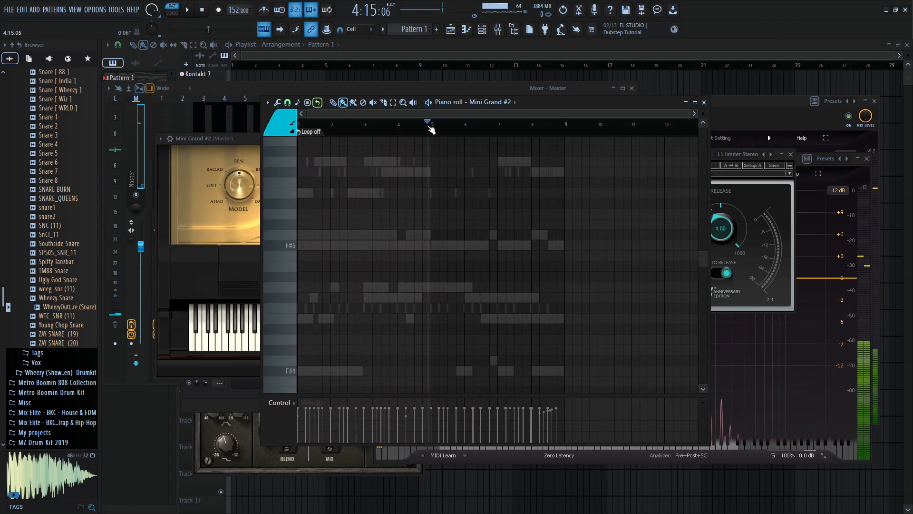
- Switch the piano roll to the Pigments channel and duplicate its F#5 and G5 notes directly after the originals
{"action": "key", "text": "space"}
{"action": "left_click", "coordinate": [503, 104]}
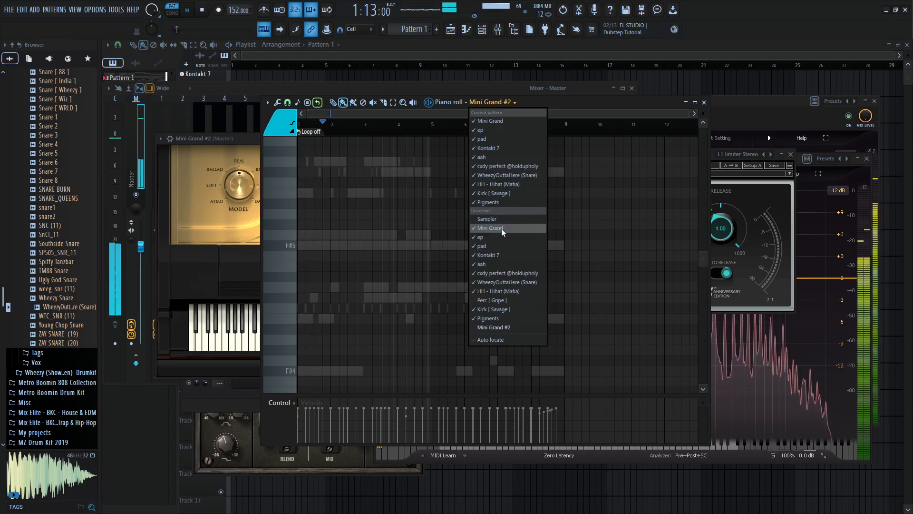
{"action": "left_click", "coordinate": [506, 327]}
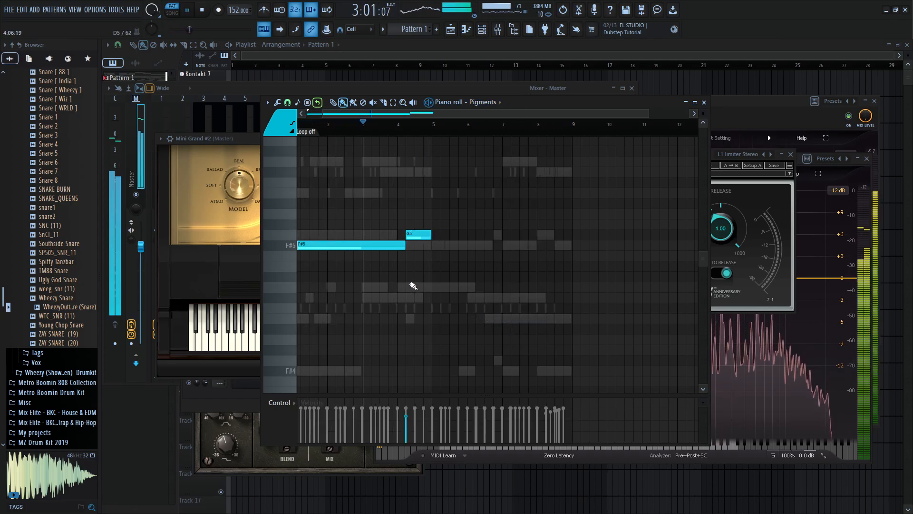
{"action": "scroll", "coordinate": [411, 284], "scroll_direction": "up", "scroll_amount": 2}
{"action": "left_click_drag", "start_coordinate": [427, 231], "coordinate": [272, 310]}
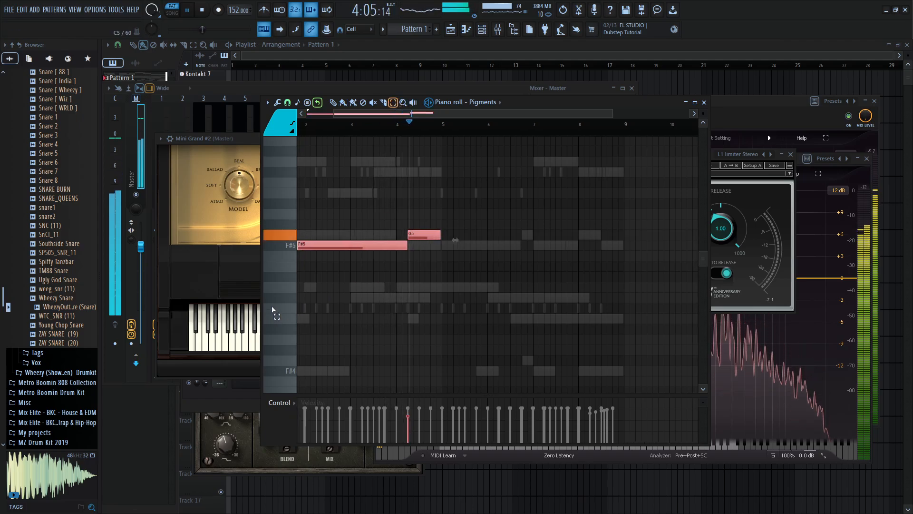
{"action": "key", "text": "ctrl+b"}
{"action": "key", "text": "space"}
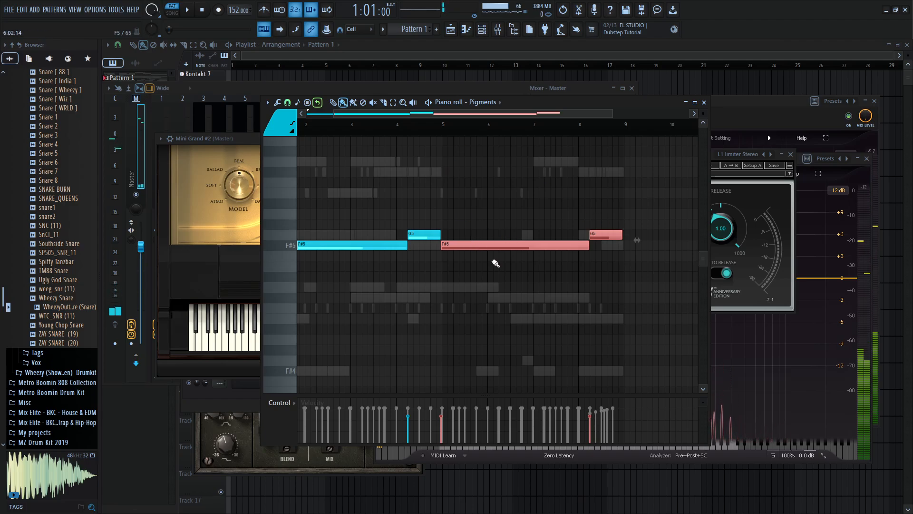
- Try the duplicated Pigments notes one octave higher while playing the pattern
{"action": "key", "text": "ctrl+Up"}
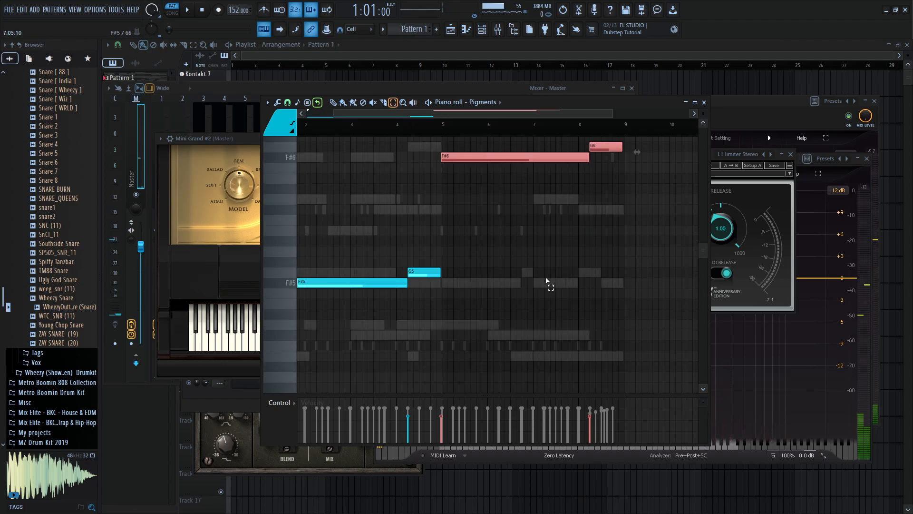
{"action": "key", "text": "space"}
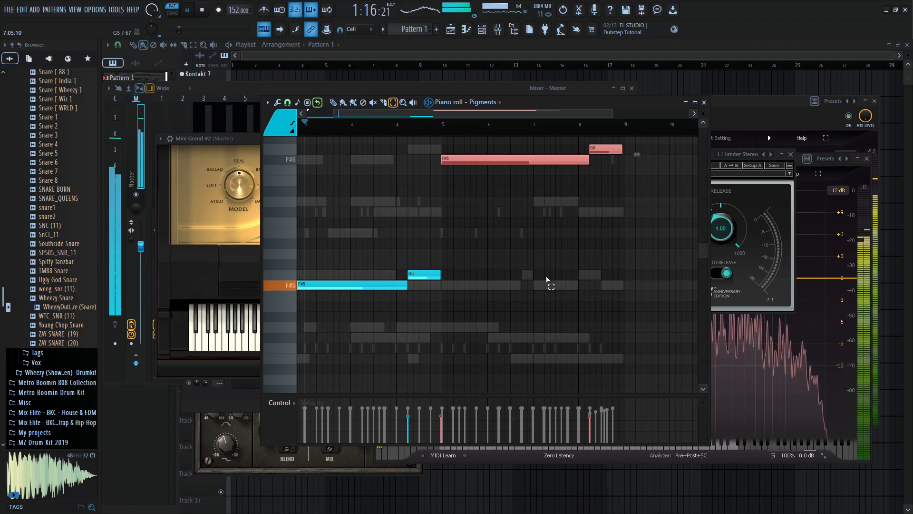
{"action": "left_click_drag", "start_coordinate": [454, 160], "coordinate": [455, 159]}
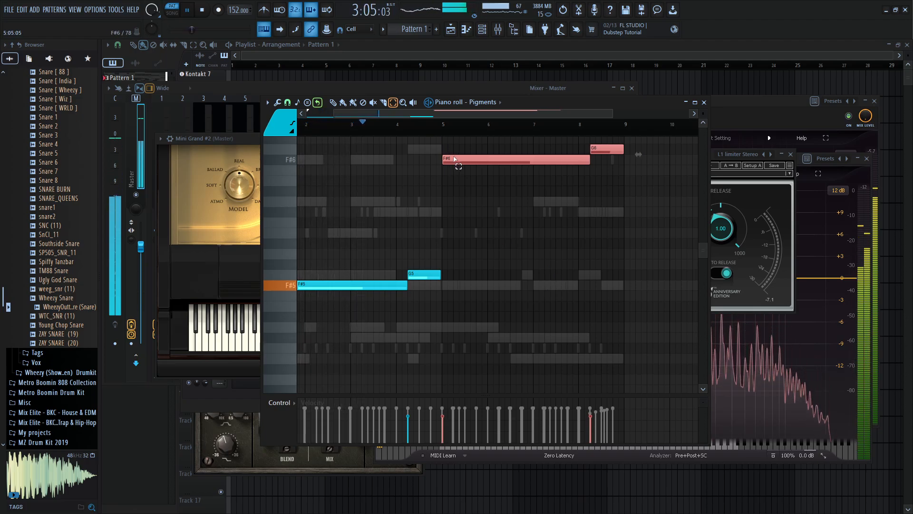
{"action": "scroll", "coordinate": [580, 245], "scroll_direction": "down", "scroll_amount": 2, "text": "ctrl"}
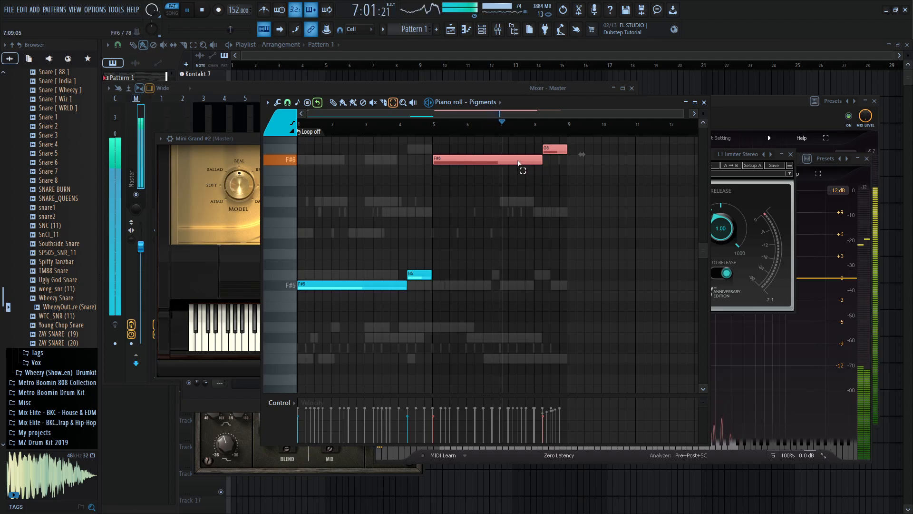
{"action": "scroll", "coordinate": [467, 179], "scroll_direction": "up", "scroll_amount": 3, "text": "ctrl"}
{"action": "scroll", "coordinate": [550, 194], "scroll_direction": "down", "scroll_amount": 3, "text": "ctrl"}
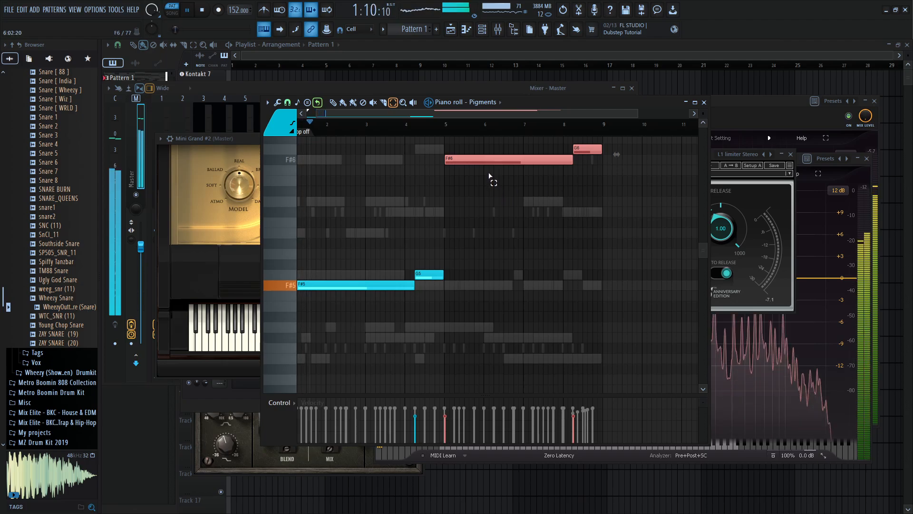
{"action": "key", "text": "ctrl+Down"}
- Transpose the duplicated Pigments notes up five semitones to B5 and C6, and stop playback
{"action": "key", "text": "Up"}
{"action": "key", "text": "Up"}
{"action": "key", "text": "Up"}
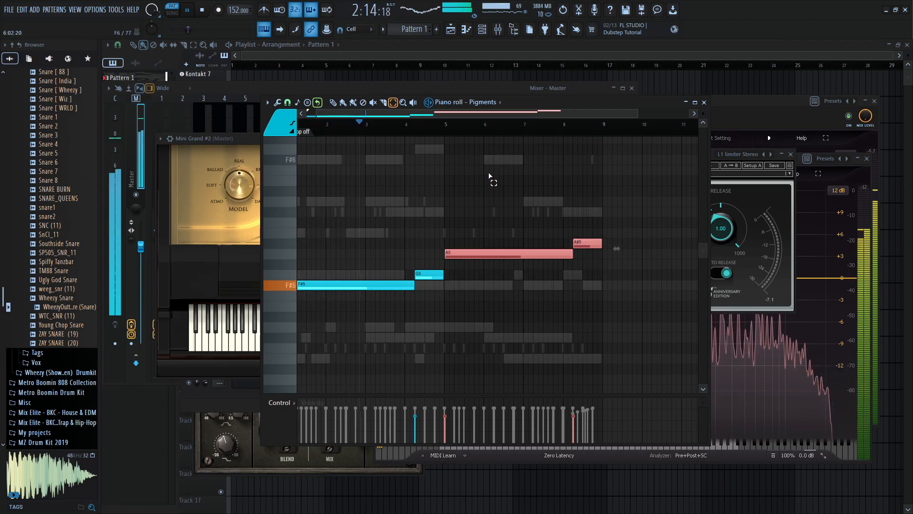
{"action": "key", "text": "Up"}
{"action": "key", "text": "Up"}
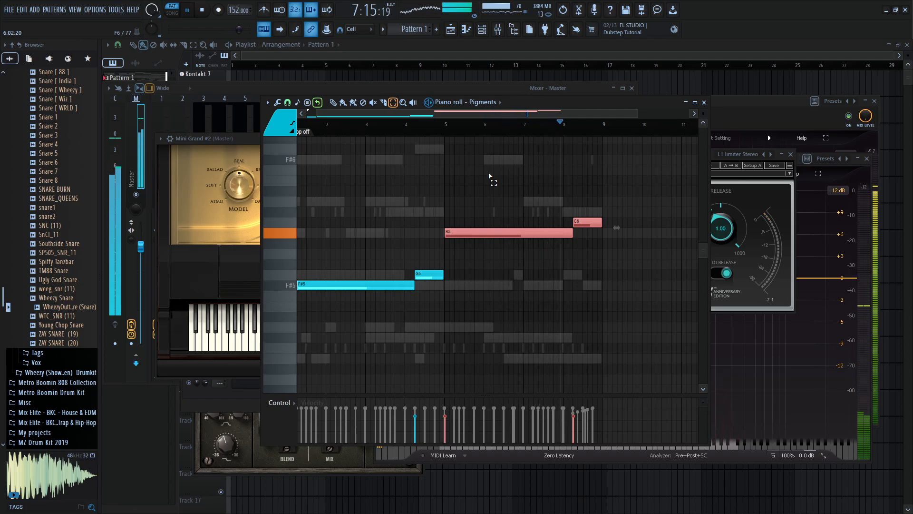
{"action": "key", "text": "space"}
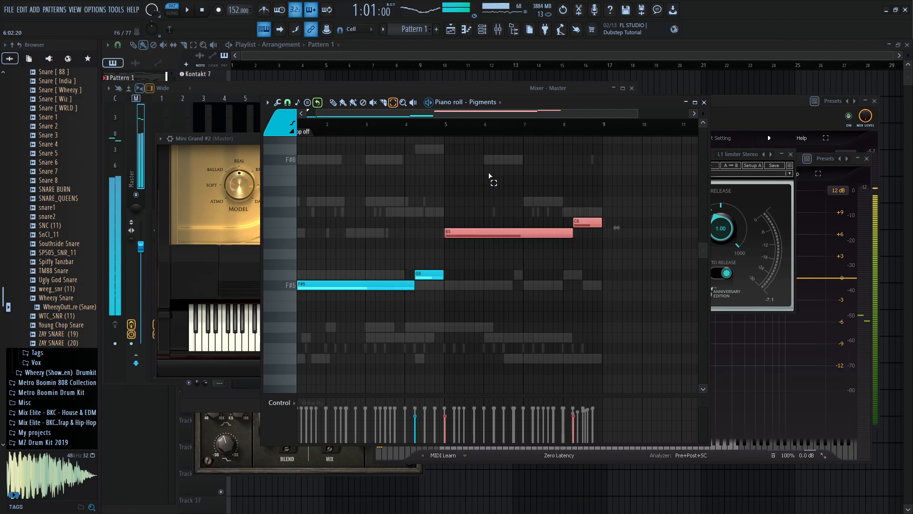
- Raise only the last short Pigments note to D6 and play the pattern to hear it
{"action": "left_click", "coordinate": [506, 189]}
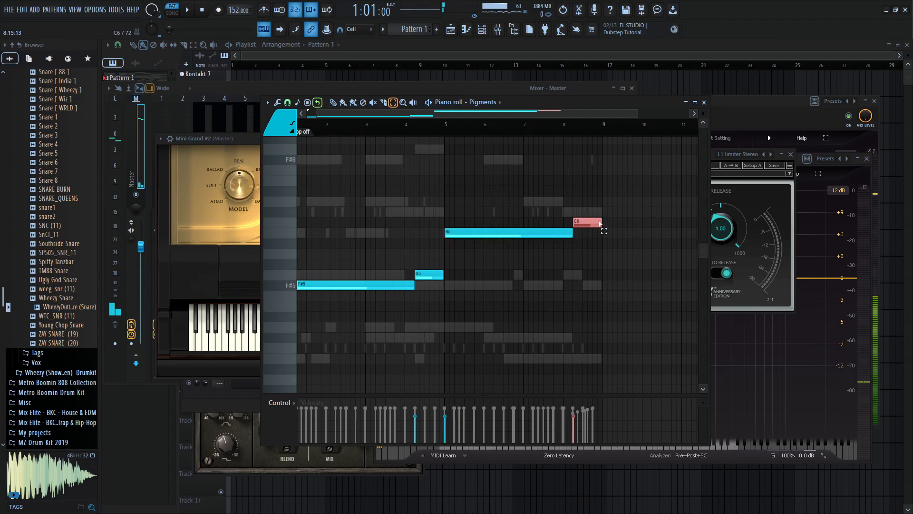
{"action": "left_click_drag", "start_coordinate": [582, 225], "coordinate": [583, 197]}
{"action": "left_click", "coordinate": [581, 201]}
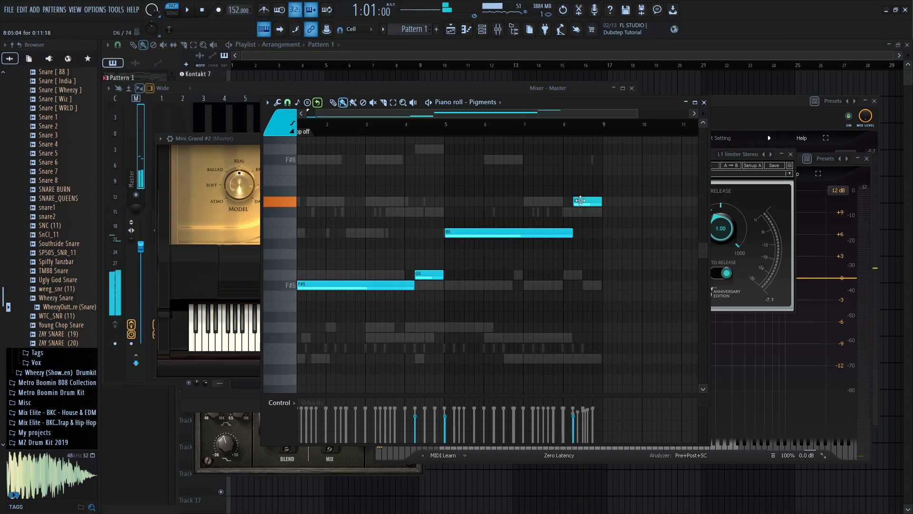
{"action": "key", "text": "space"}
{"action": "scroll", "coordinate": [565, 271], "scroll_direction": "down", "scroll_amount": 2}
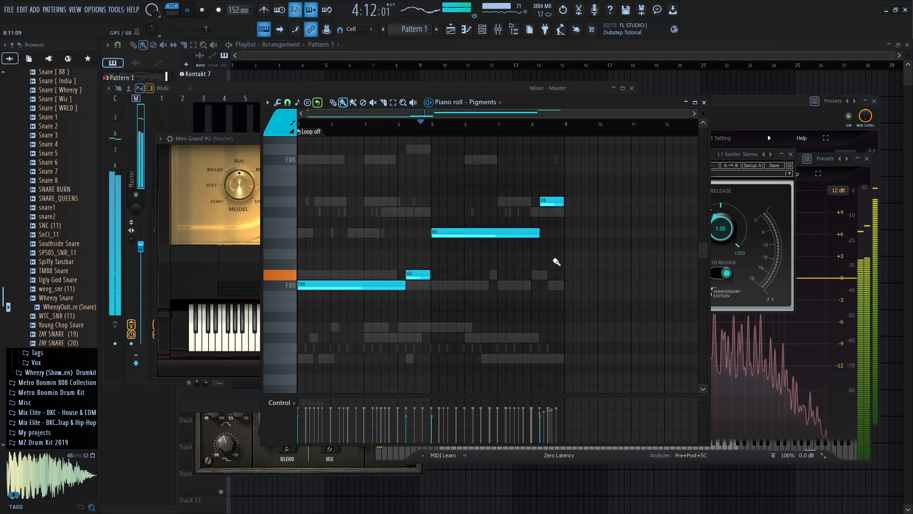
{"action": "key", "text": "space"}
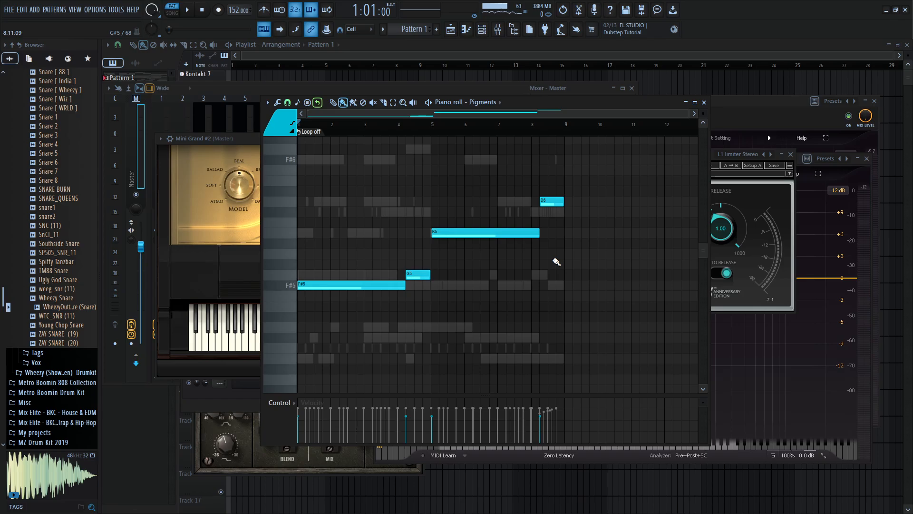
- Turn off the loop option in the Pigments piano roll and open the mixer
{"action": "scroll", "coordinate": [410, 252], "scroll_direction": "up", "scroll_amount": 3}
{"action": "left_click", "coordinate": [318, 103]}
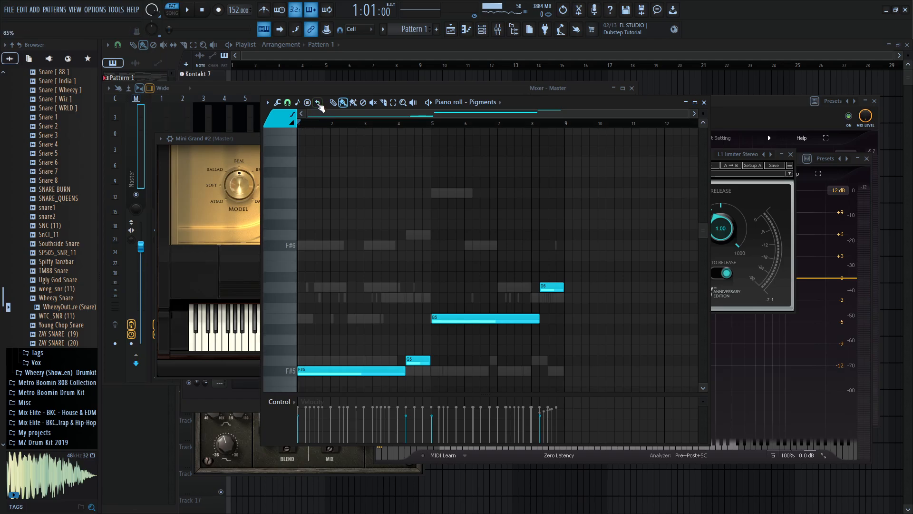
{"action": "key", "text": "space"}
{"action": "left_click", "coordinate": [499, 30]}
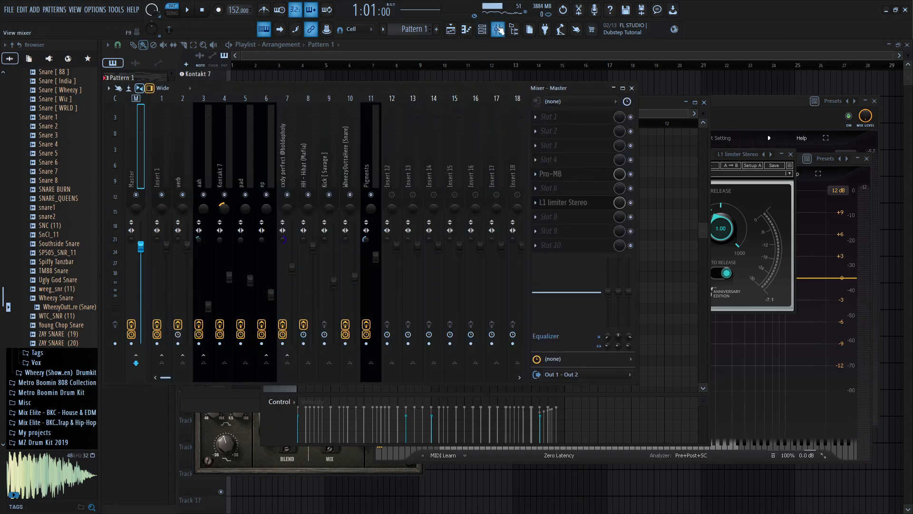
- Check the channel rack and play the pattern while watching the track levels in the mixer
{"action": "left_click", "coordinate": [482, 30]}
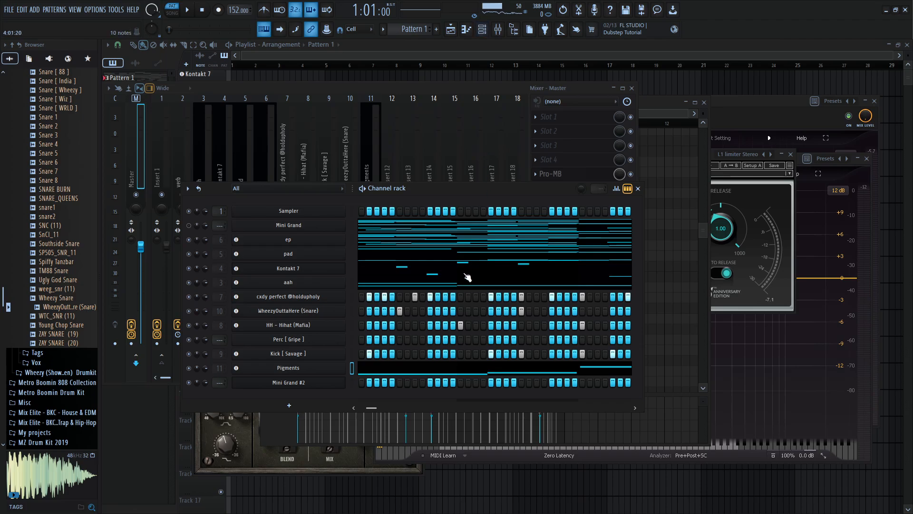
{"action": "left_click", "coordinate": [412, 92]}
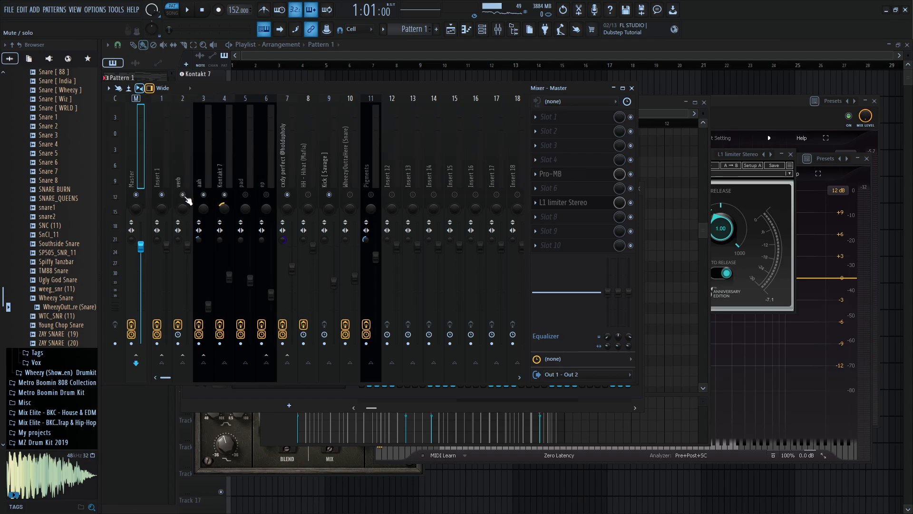
{"action": "key", "text": "space"}
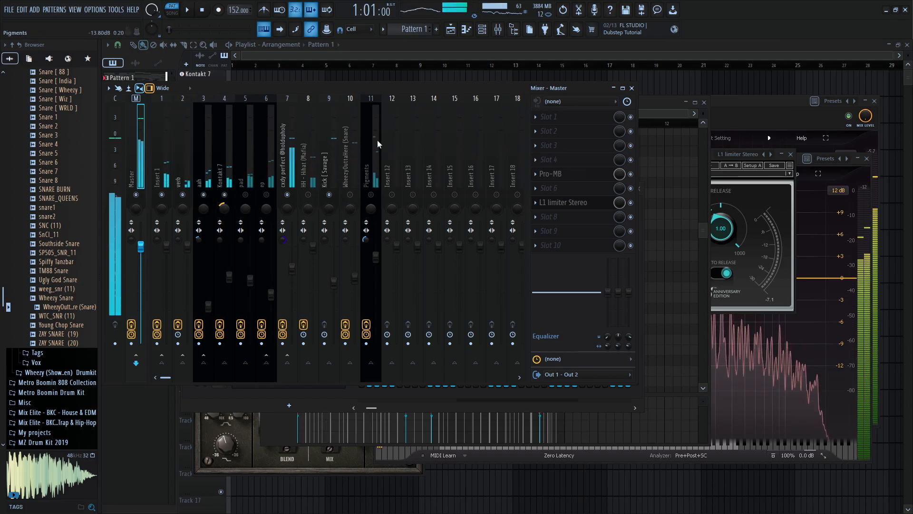
{"action": "key", "text": "space"}
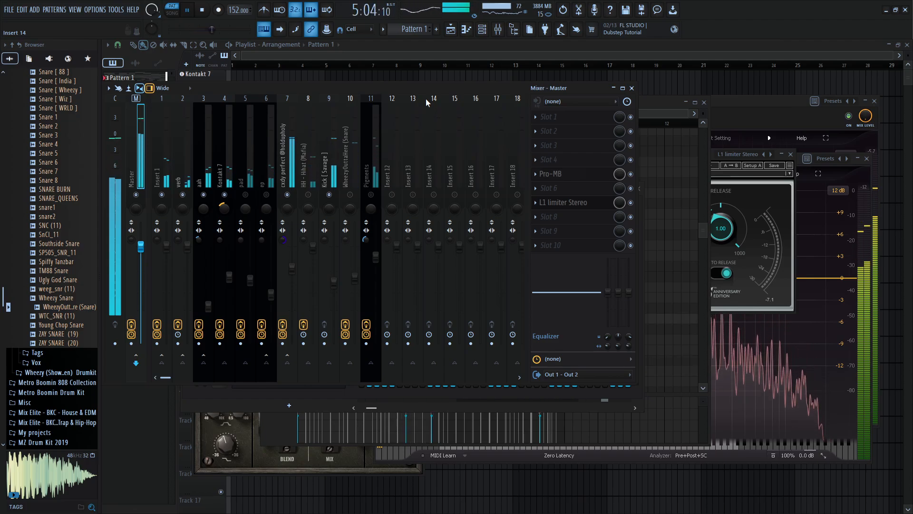
{"action": "key", "text": "space"}
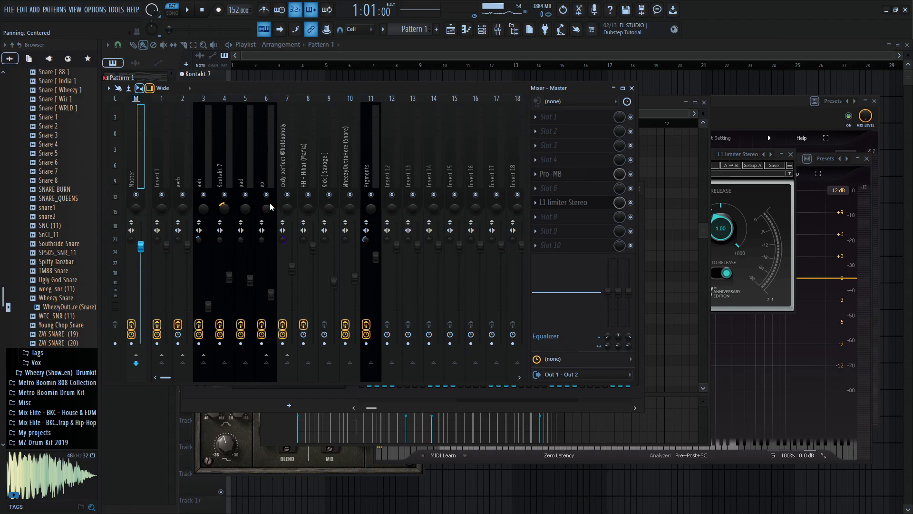
{"action": "key", "text": "space"}
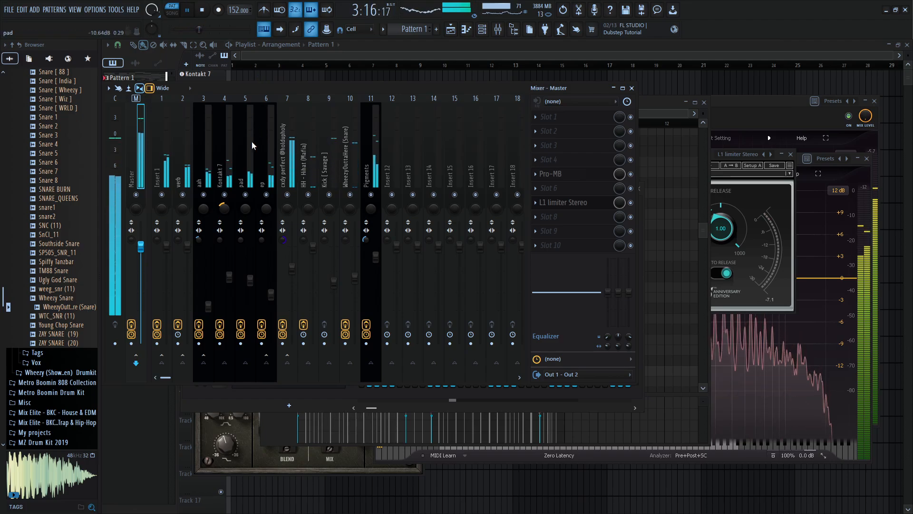
- Load Fruity Soft Clipper into slot 6 of the Kick [ Savage ] mixer track
{"action": "left_click", "coordinate": [334, 282]}
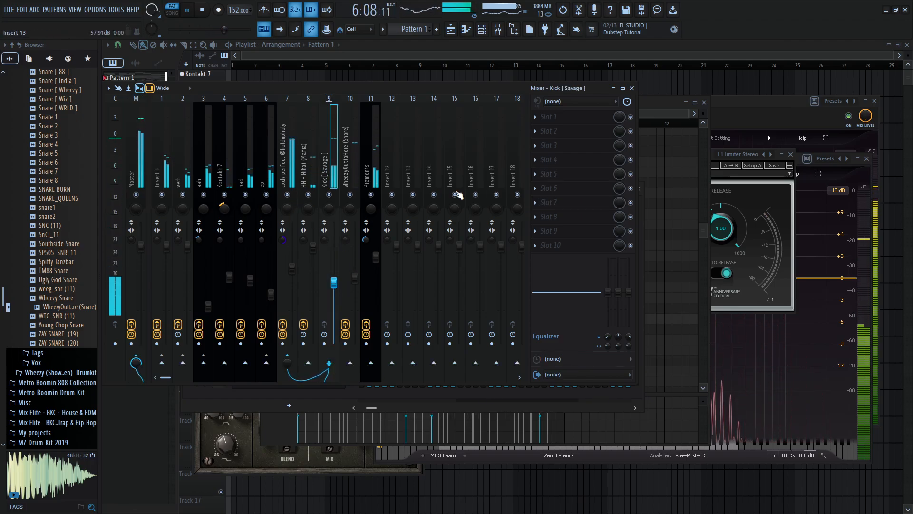
{"action": "left_click", "coordinate": [538, 187]}
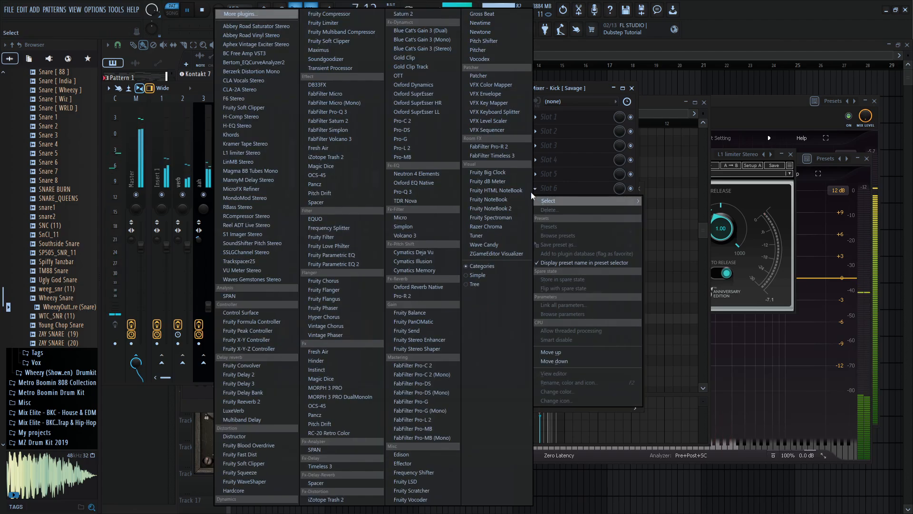
{"action": "left_click", "coordinate": [591, 87]}
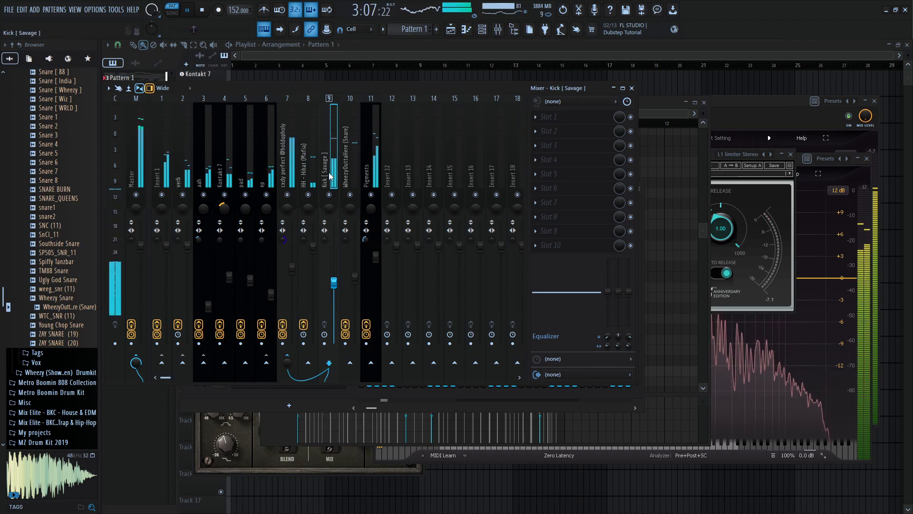
{"action": "left_click", "coordinate": [540, 188]}
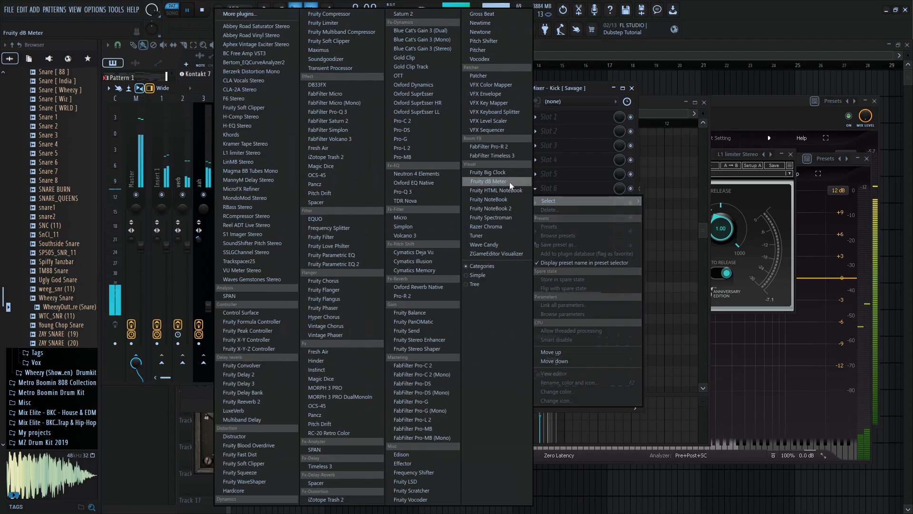
{"action": "left_click", "coordinate": [261, 461]}
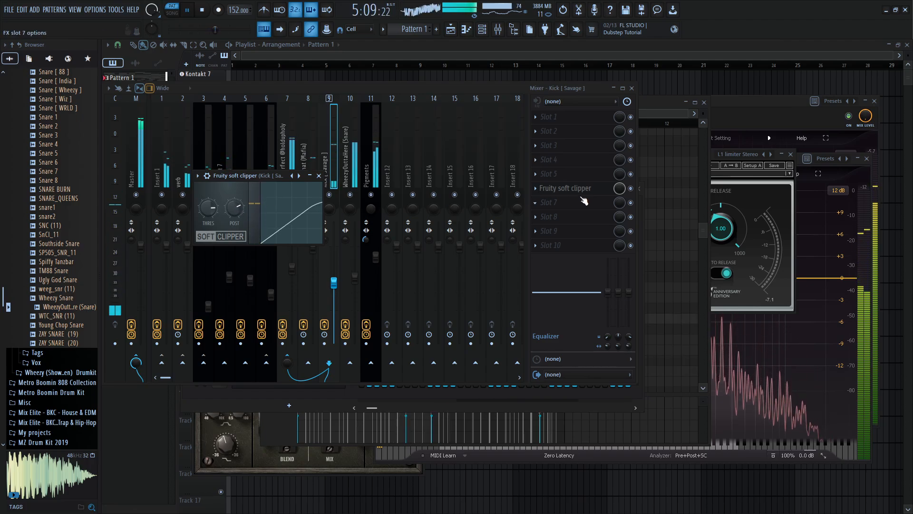
- Remove Fruity Soft Clipper from slot 6 of the Kick [ Savage ] mixer track
{"action": "left_click", "coordinate": [346, 172]}
{"action": "left_click", "coordinate": [330, 167]}
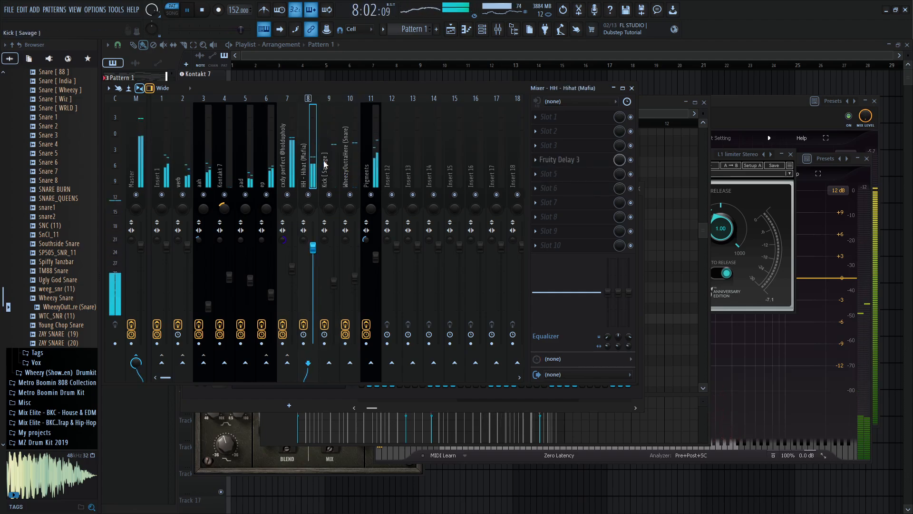
{"action": "left_click", "coordinate": [536, 188]}
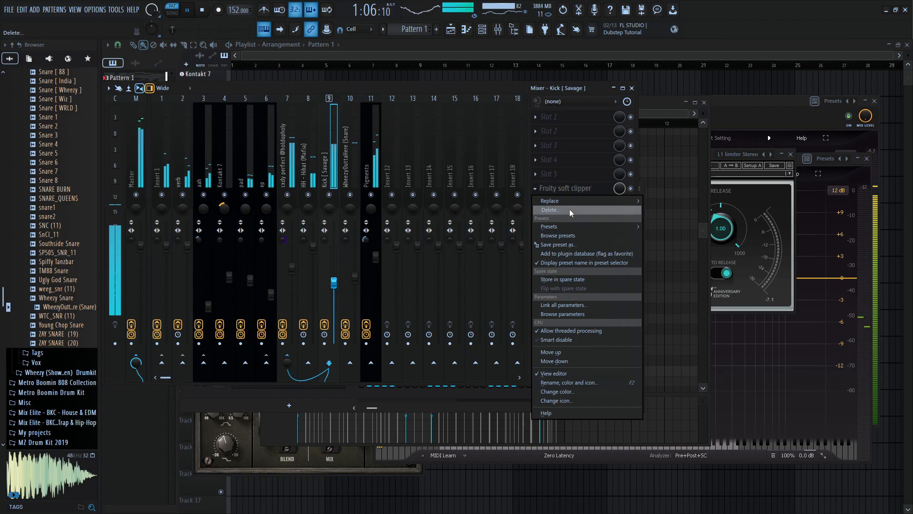
{"action": "left_click", "coordinate": [569, 210]}
{"action": "left_click", "coordinate": [489, 299]}
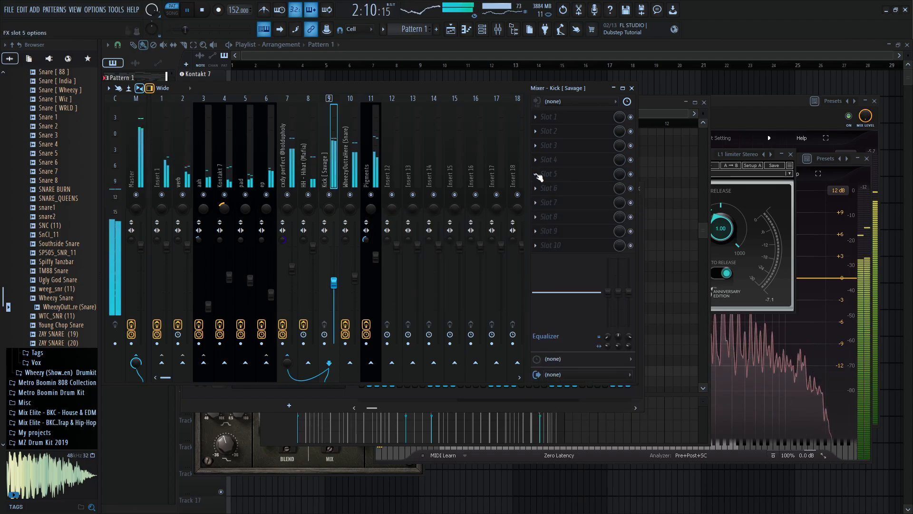
- Load Pancz into slot 5 of the Kick [ Savage ] track and apply its Add Body factory preset
{"action": "left_click", "coordinate": [541, 189]}
{"action": "mouse_move", "coordinate": [542, 187]}
{"action": "left_click", "coordinate": [340, 183]}
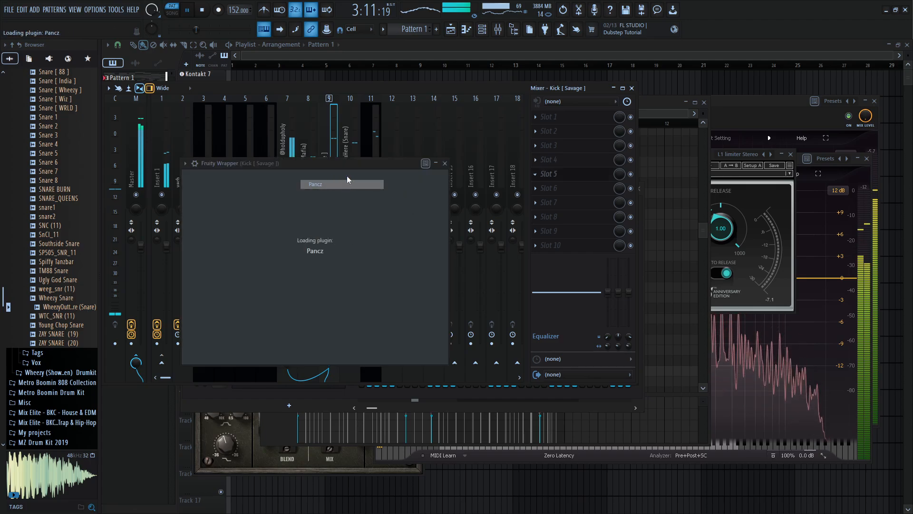
{"action": "mouse_move", "coordinate": [428, 204]}
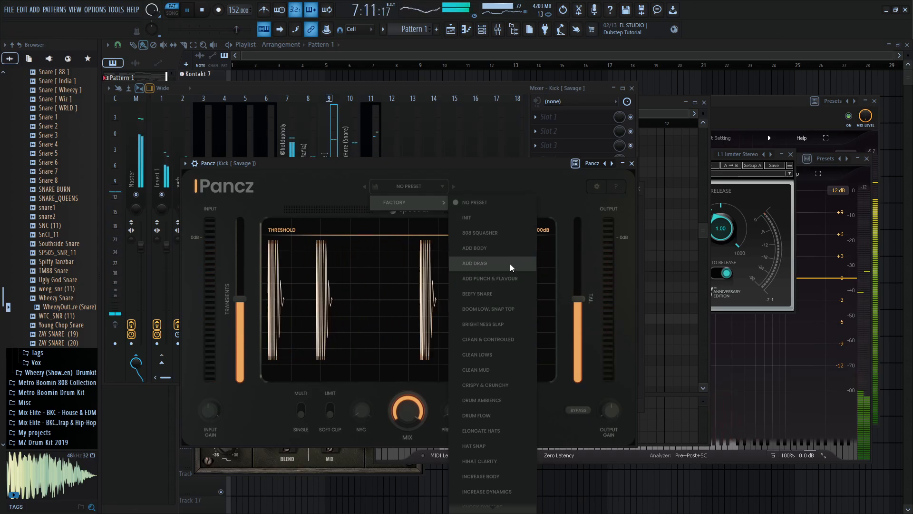
{"action": "left_click", "coordinate": [512, 242]}
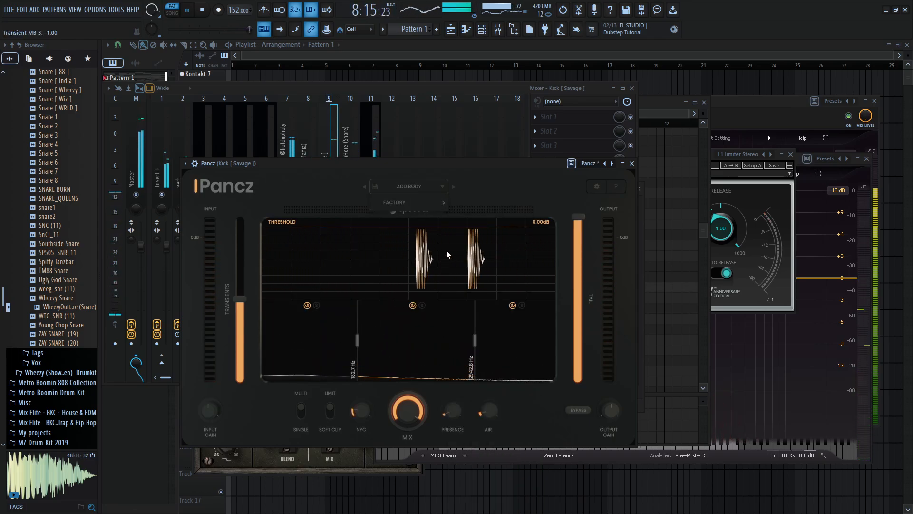
- Audition the Add Drag, Add Punch & Flavour and Knock Dynamic presets in Pancz on the kick
{"action": "left_click", "coordinate": [409, 186]}
{"action": "mouse_move", "coordinate": [442, 202]}
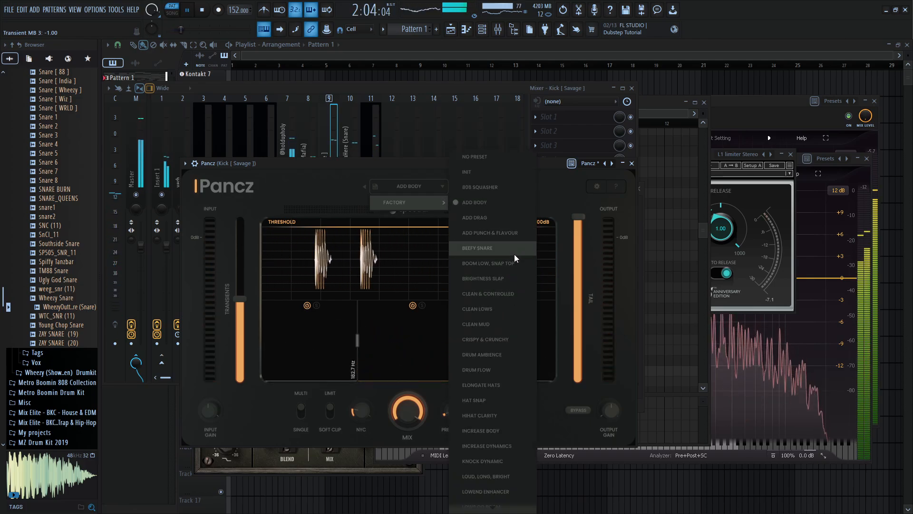
{"action": "left_click", "coordinate": [505, 219]}
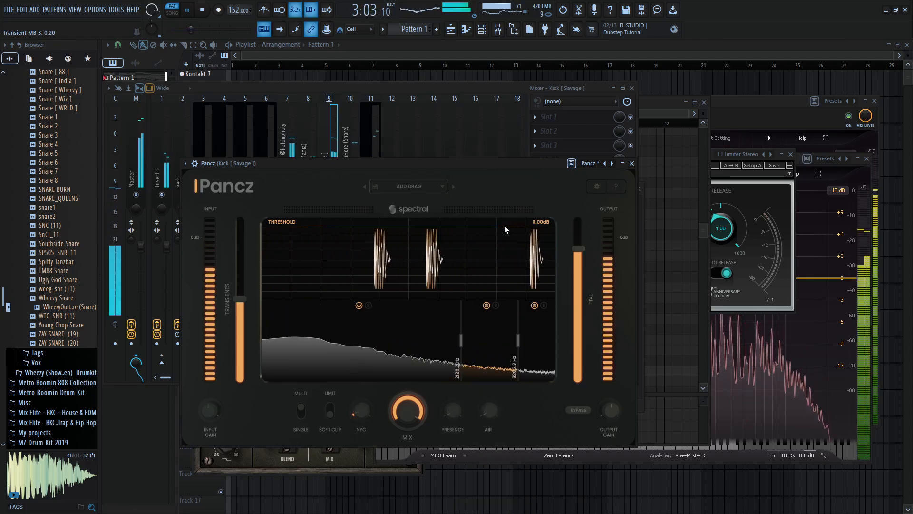
{"action": "left_click", "coordinate": [454, 186]}
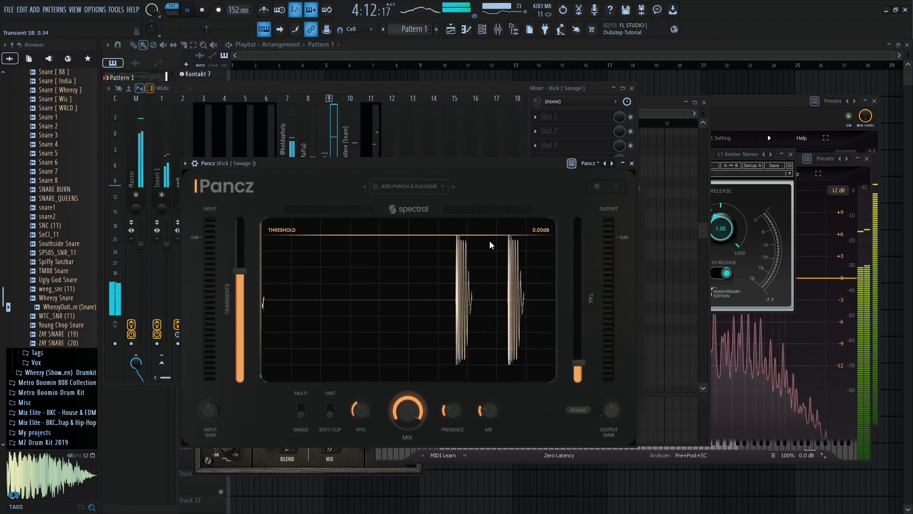
{"action": "left_click", "coordinate": [427, 188]}
{"action": "mouse_move", "coordinate": [427, 196]}
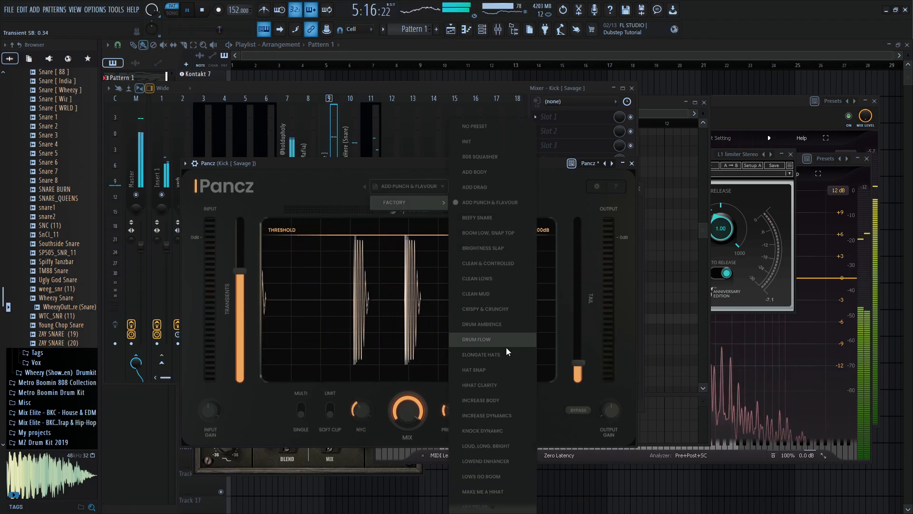
{"action": "left_click", "coordinate": [507, 430]}
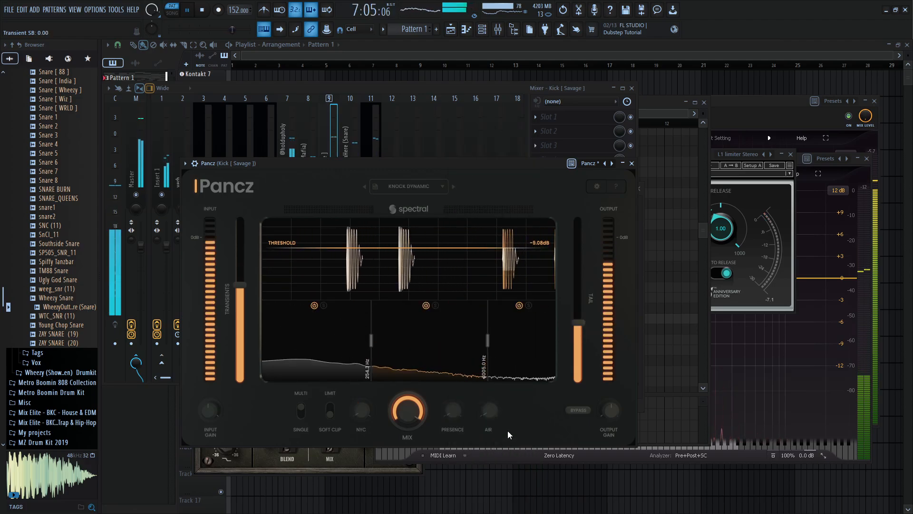
- Try the Increase Dynamics and Crispy & Crunchy factory presets in Pancz on the kick
{"action": "left_click", "coordinate": [417, 186]}
{"action": "mouse_move", "coordinate": [409, 202]}
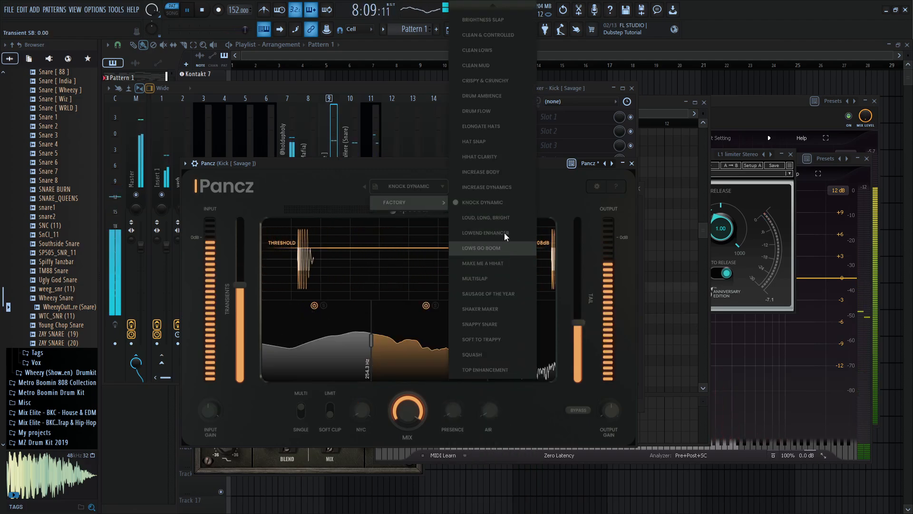
{"action": "left_click", "coordinate": [520, 186]}
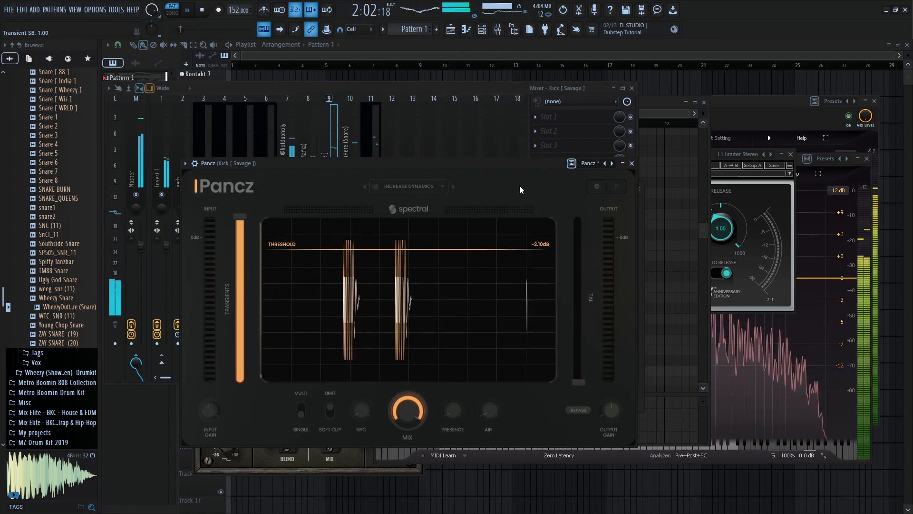
{"action": "left_click", "coordinate": [436, 190]}
{"action": "mouse_move", "coordinate": [439, 202]}
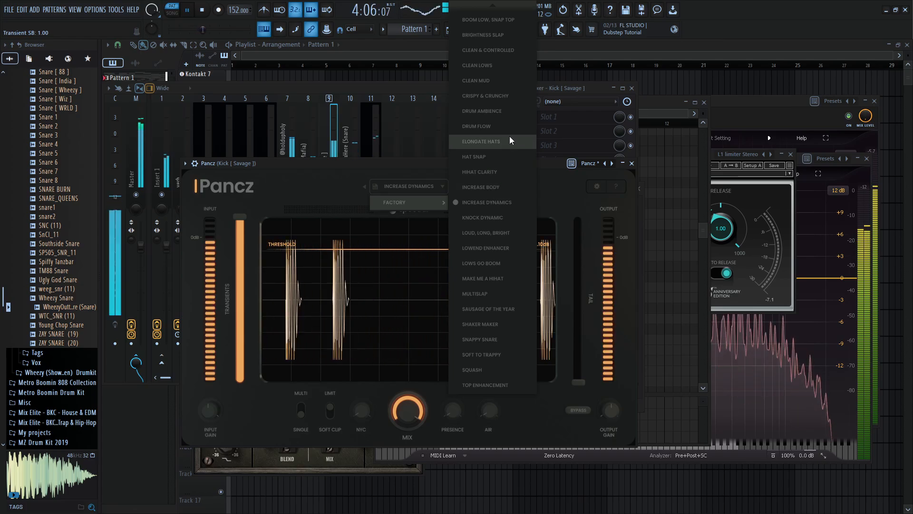
{"action": "left_click", "coordinate": [507, 95]}
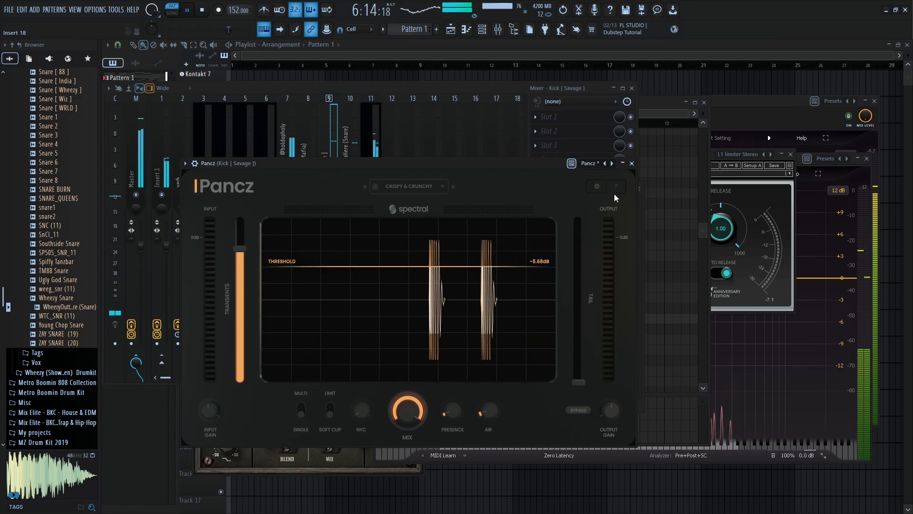
- Close Pancz, stop playback and delete Pancz from slot 5 of the Kick [ Savage ] track
{"action": "left_click", "coordinate": [631, 163]}
{"action": "key", "text": "space"}
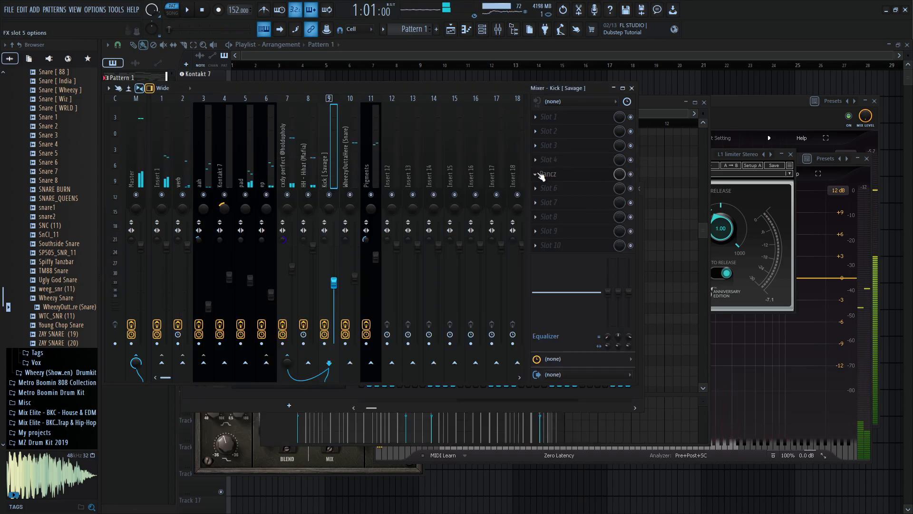
{"action": "left_click", "coordinate": [535, 174]}
{"action": "left_click", "coordinate": [564, 193]}
{"action": "left_click", "coordinate": [487, 292]}
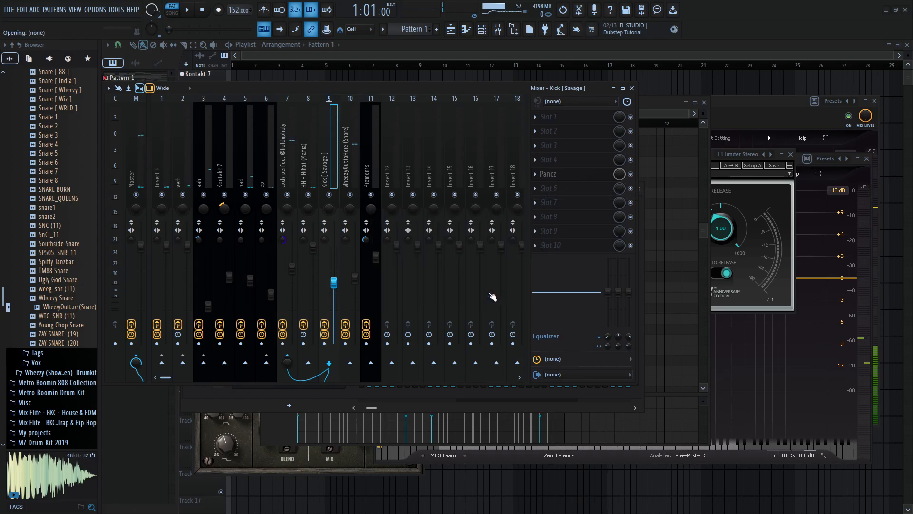
- Play the pattern, adjust the ep track level slightly and lower the Pigments track volume to 75%
{"action": "key", "text": "space"}
{"action": "left_click", "coordinate": [375, 260]}
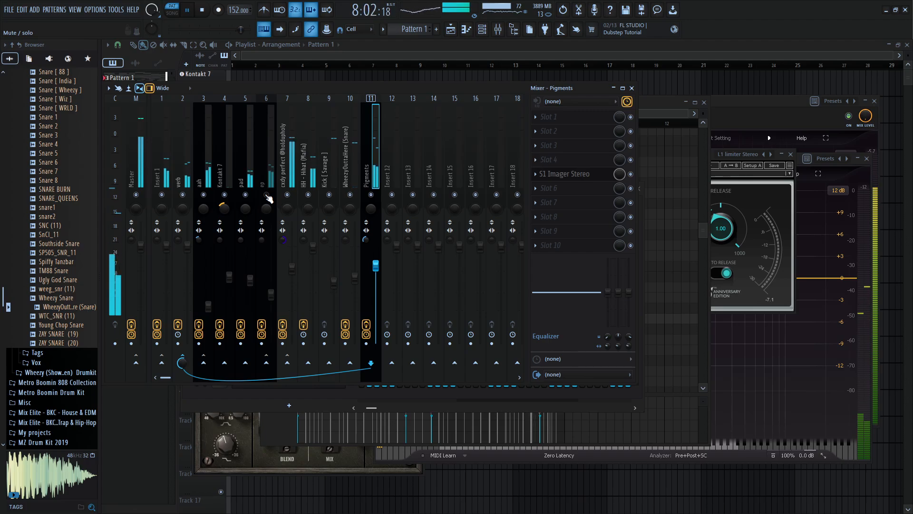
{"action": "left_click", "coordinate": [272, 294]}
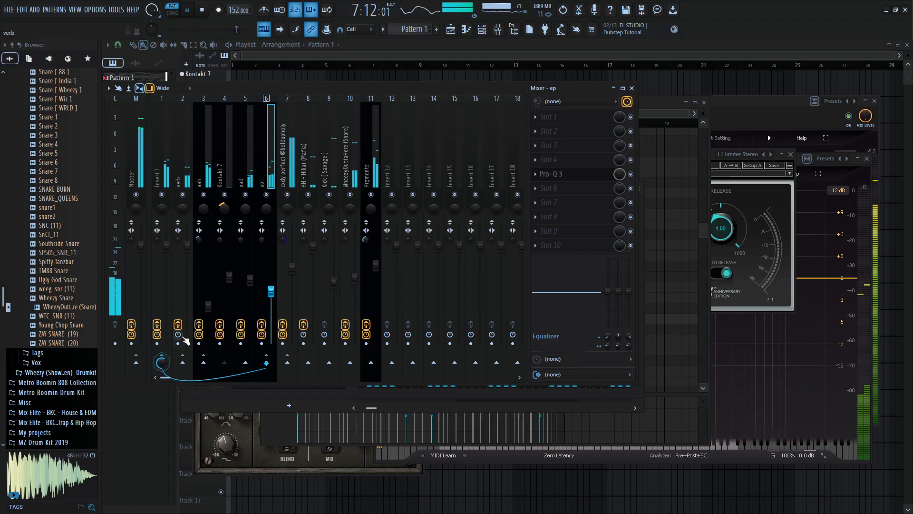
{"action": "left_click_drag", "start_coordinate": [379, 270], "coordinate": [379, 275]}
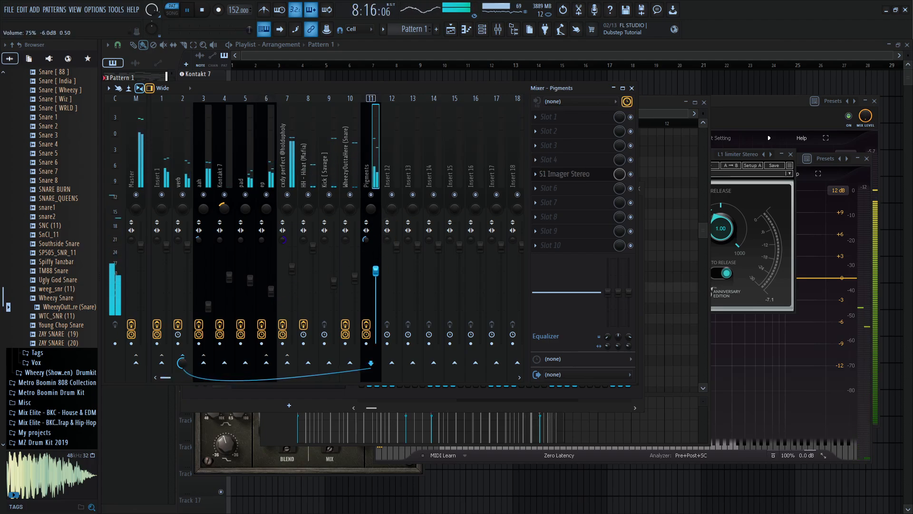
- Hide the Master track's L1 limiter window and lower the Pigments track volume further
{"action": "left_click", "coordinate": [134, 174]}
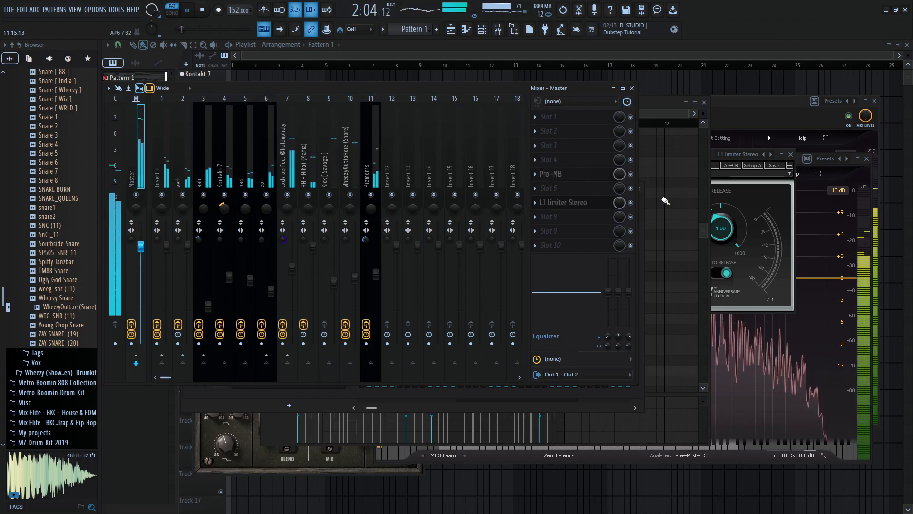
{"action": "left_click", "coordinate": [575, 204]}
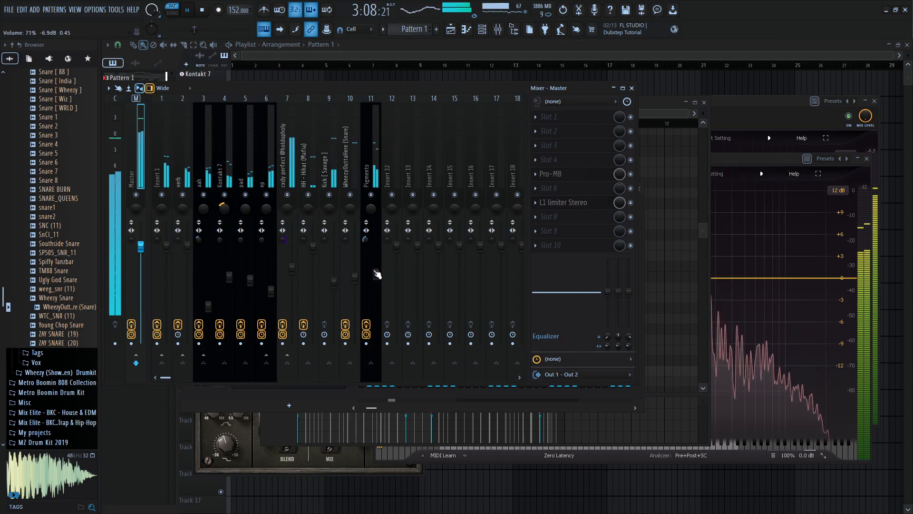
{"action": "left_click_drag", "start_coordinate": [377, 274], "coordinate": [377, 283]}
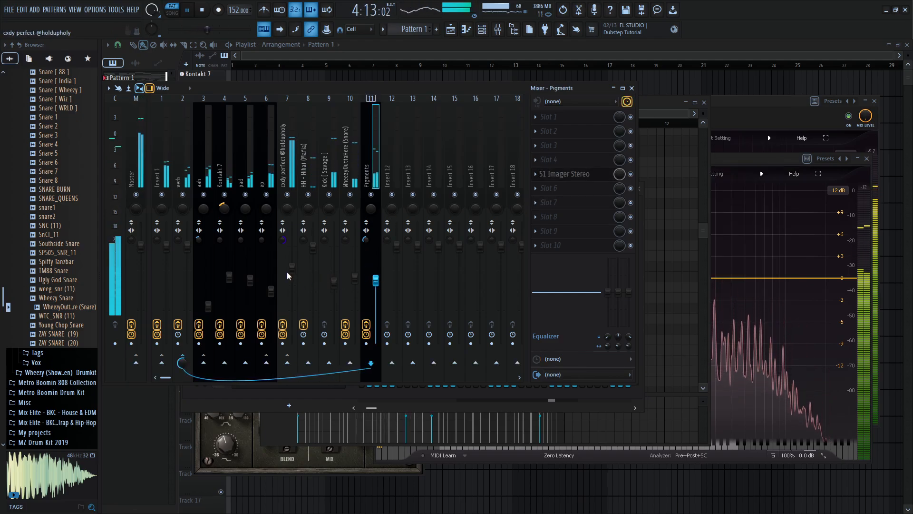
- Lower the cxdy perfect track slightly and set the HH - Hihat (Mafia) track volume to 81%
{"action": "left_click_drag", "start_coordinate": [292, 269], "coordinate": [292, 272]}
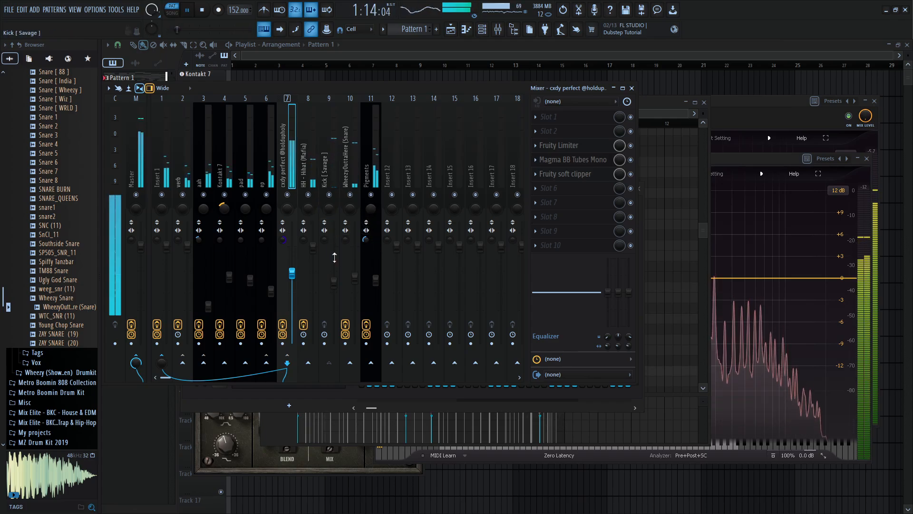
{"action": "left_click", "coordinate": [333, 284]}
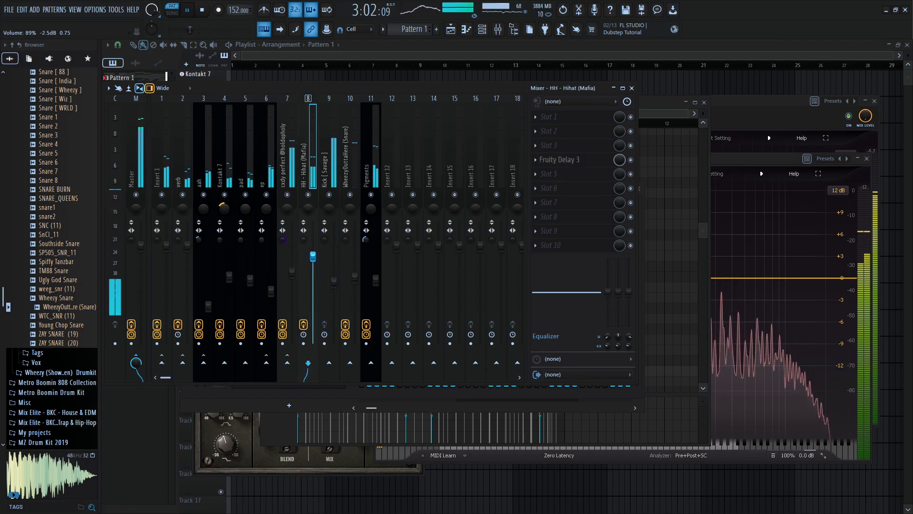
{"action": "left_click_drag", "start_coordinate": [313, 245], "coordinate": [313, 262]}
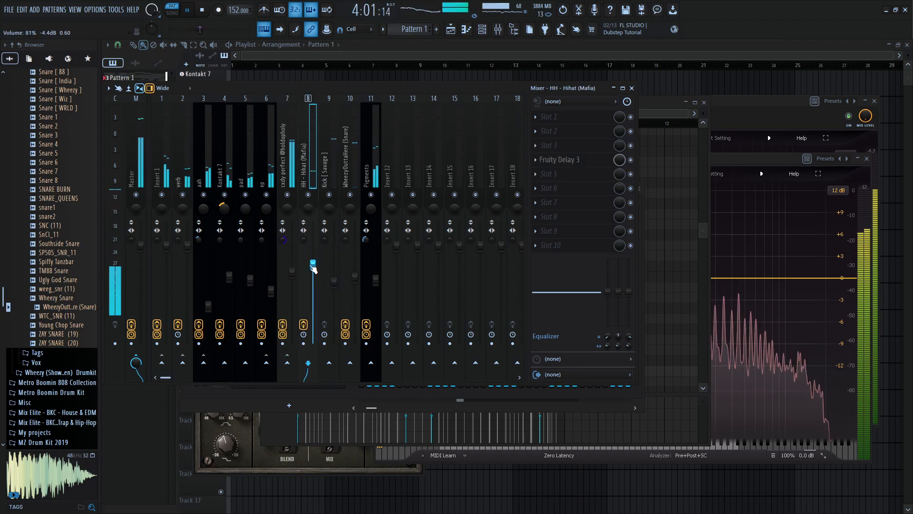
- Raise the Pigments track volume slightly and stop playback
{"action": "left_click", "coordinate": [369, 279]}
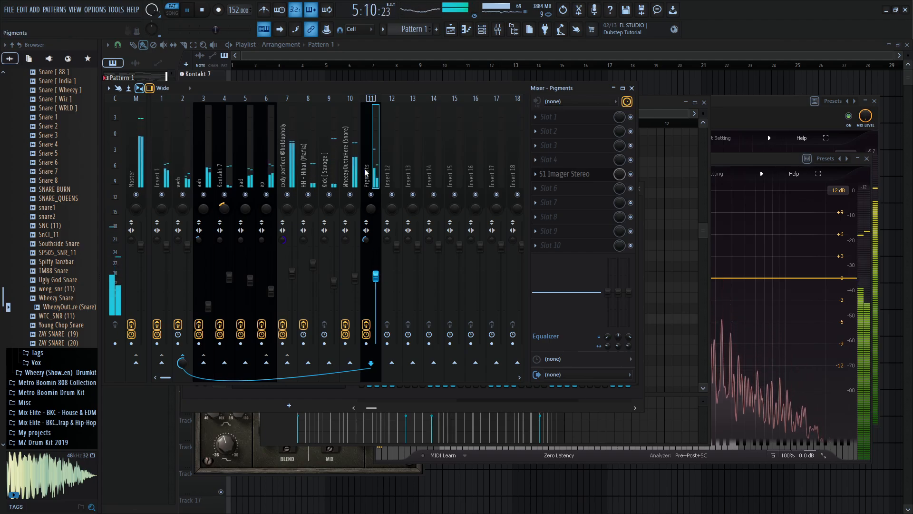
{"action": "left_click_drag", "start_coordinate": [366, 176], "coordinate": [288, 172]}
{"action": "key", "text": "space"}
- Bring the empty playlist into view and split Pattern 1 by channel
{"action": "left_click", "coordinate": [372, 48]}
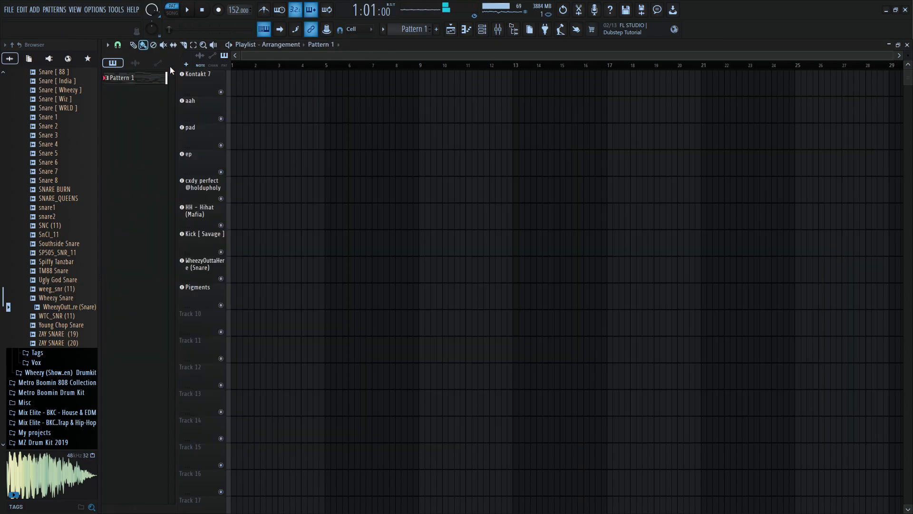
{"action": "right_click", "coordinate": [158, 79]}
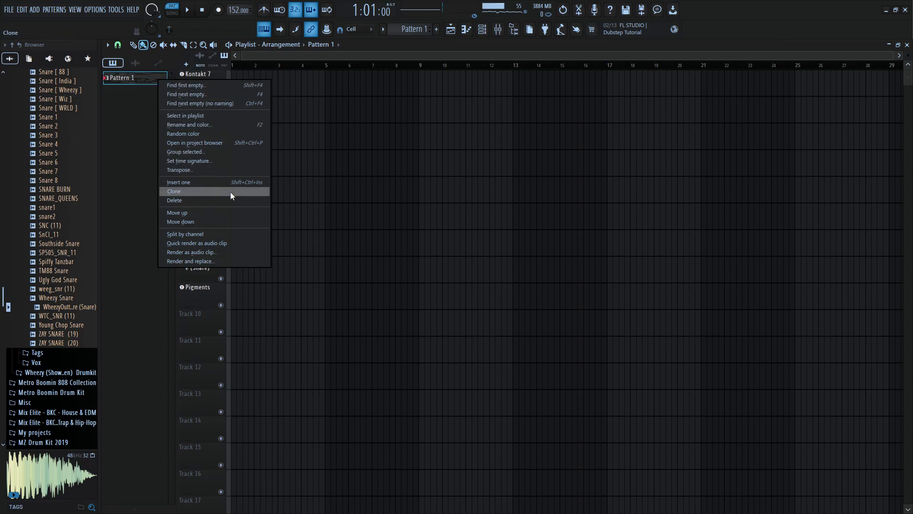
{"action": "left_click", "coordinate": [201, 233]}
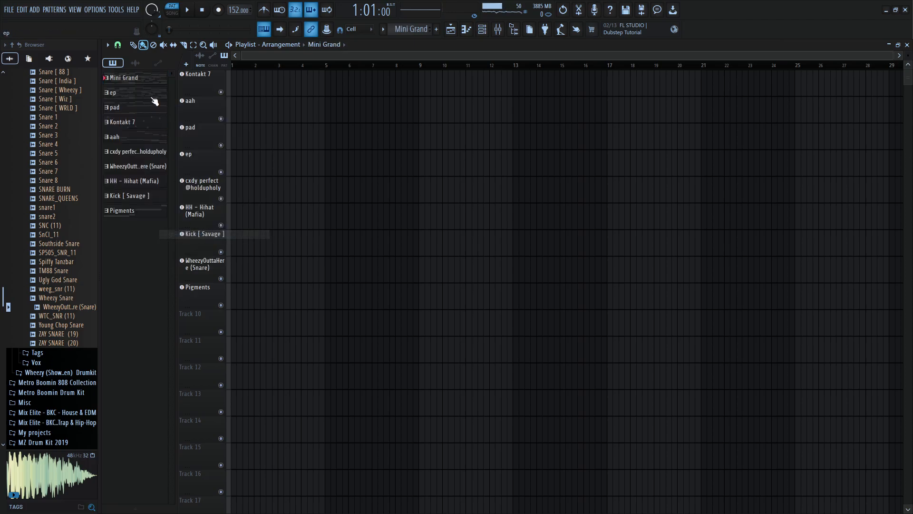
- Reorder the Kontakt 7 pattern above pad and place the ep through Pigments patterns on consecutive playlist tracks
{"action": "left_click_drag", "start_coordinate": [147, 79], "coordinate": [233, 84]}
{"action": "mouse_move", "coordinate": [140, 124]}
{"action": "left_mouse_down"}
{"action": "mouse_move", "coordinate": [258, 133]}
{"action": "mouse_move", "coordinate": [135, 109]}
{"action": "left_mouse_up"}
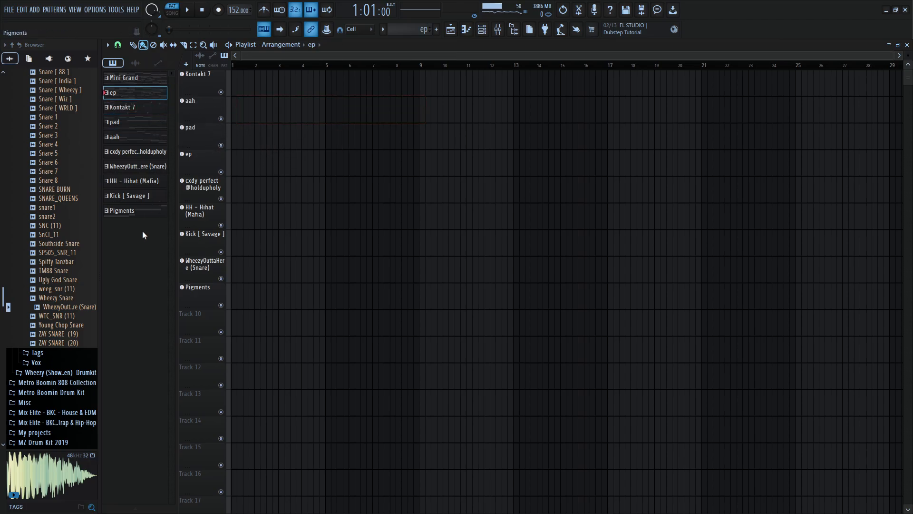
{"action": "left_click", "coordinate": [143, 210], "text": "shift"}
{"action": "left_click_drag", "start_coordinate": [131, 92], "coordinate": [443, 102]}
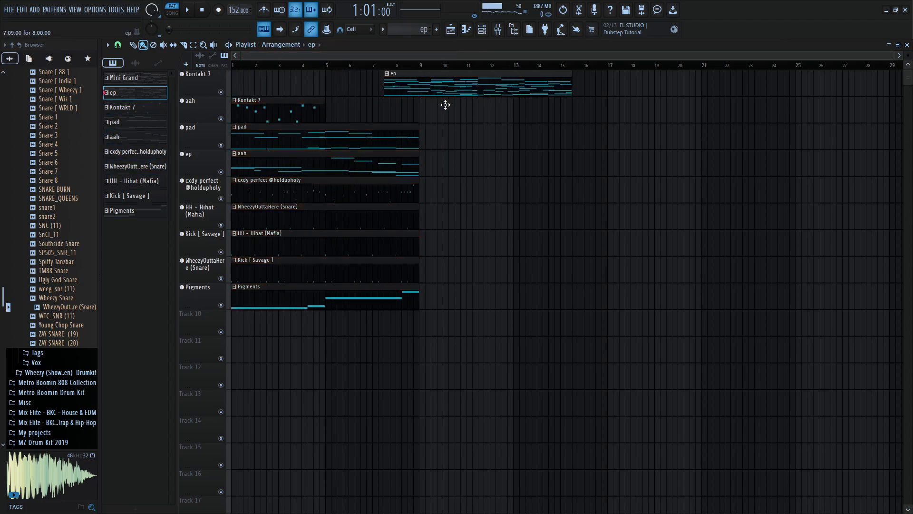
- Move the Kontakt 7, aah, pad and ep clips onto their matching playlist tracks, each starting at bar 1
{"action": "left_click_drag", "start_coordinate": [255, 105], "coordinate": [254, 79]}
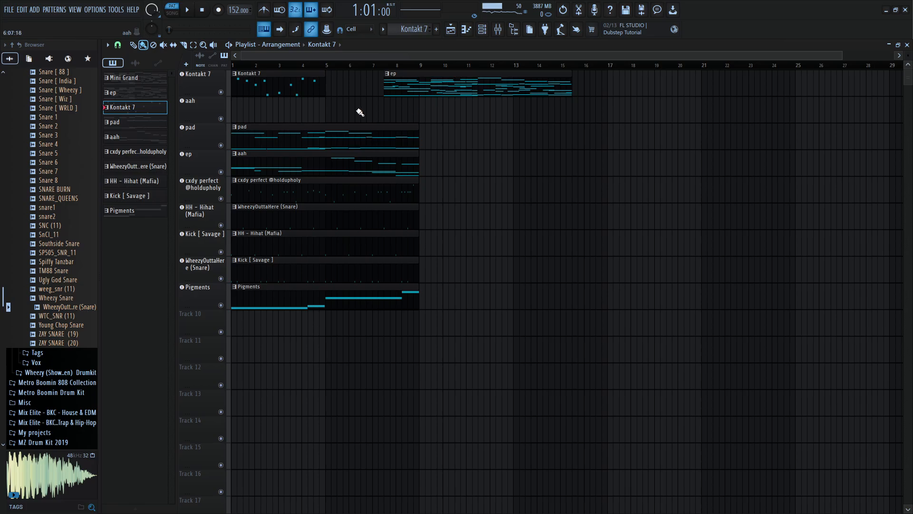
{"action": "left_click_drag", "start_coordinate": [503, 95], "coordinate": [497, 164]}
{"action": "left_click_drag", "start_coordinate": [290, 142], "coordinate": [471, 135]}
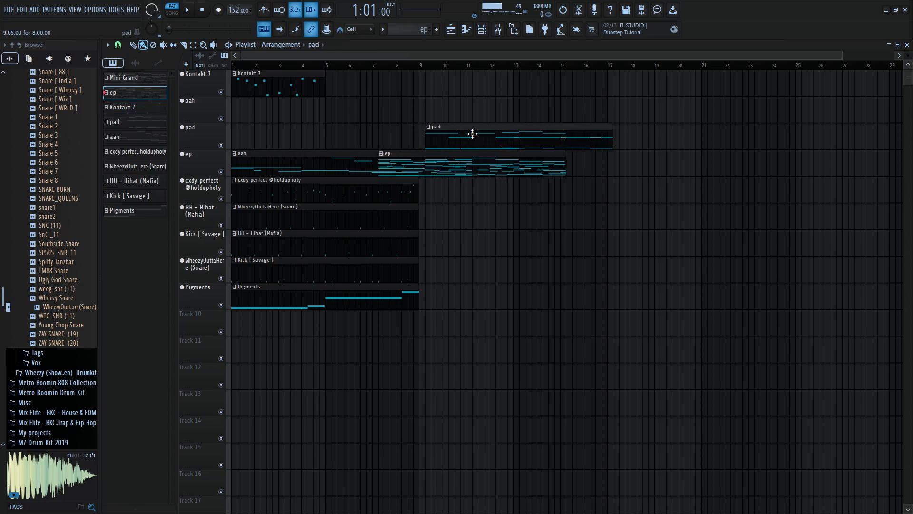
{"action": "left_click_drag", "start_coordinate": [260, 161], "coordinate": [259, 109]}
{"action": "left_click_drag", "start_coordinate": [421, 138], "coordinate": [234, 138]}
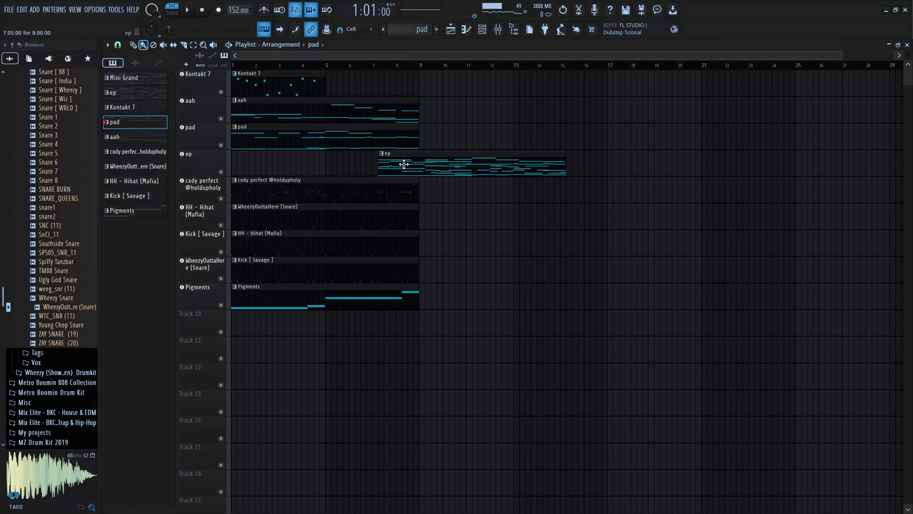
{"action": "left_click_drag", "start_coordinate": [430, 163], "coordinate": [284, 172]}
- Rearrange the HH - Hihat (Mafia), Kick [ Savage ] and WheezyOuttaHere (Snare) clips onto their matching tracks at bar 1
{"action": "left_click_drag", "start_coordinate": [282, 240], "coordinate": [546, 236]}
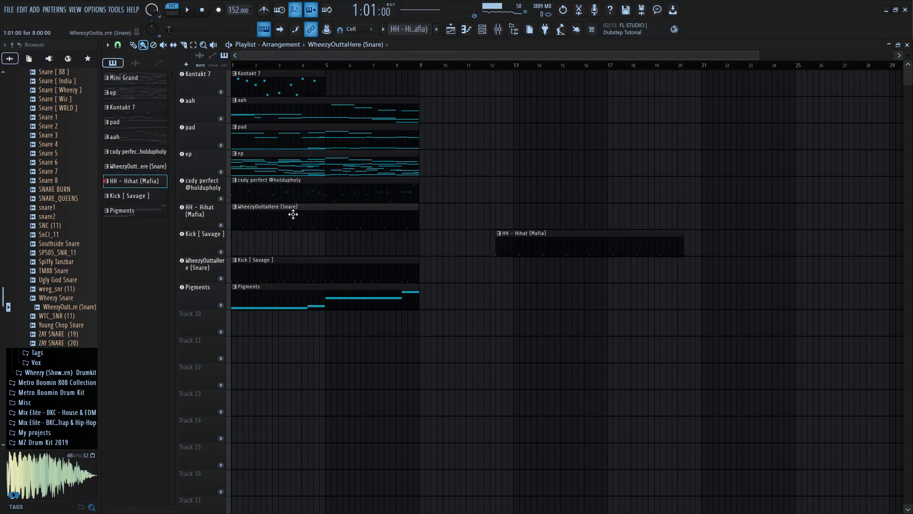
{"action": "left_click_drag", "start_coordinate": [291, 209], "coordinate": [301, 242]}
{"action": "left_click_drag", "start_coordinate": [250, 277], "coordinate": [322, 206]}
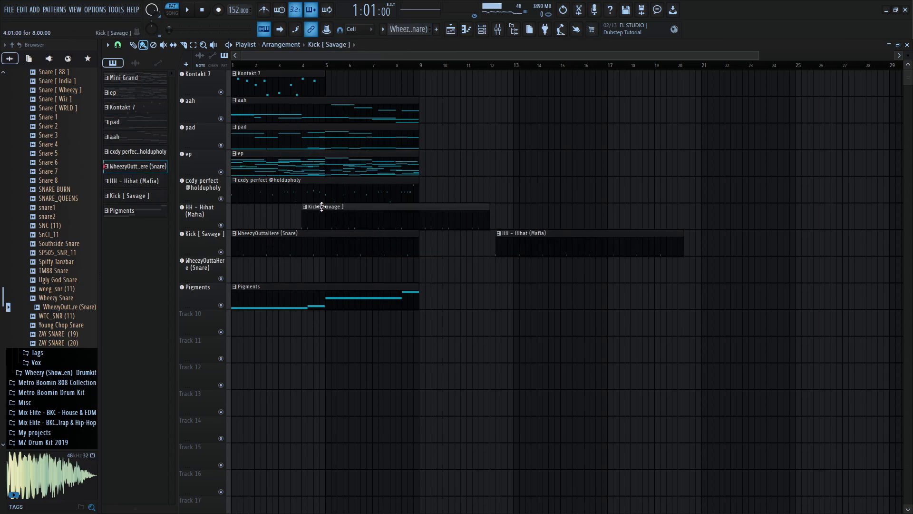
{"action": "left_click_drag", "start_coordinate": [279, 255], "coordinate": [281, 281]}
{"action": "left_click_drag", "start_coordinate": [559, 247], "coordinate": [244, 206]}
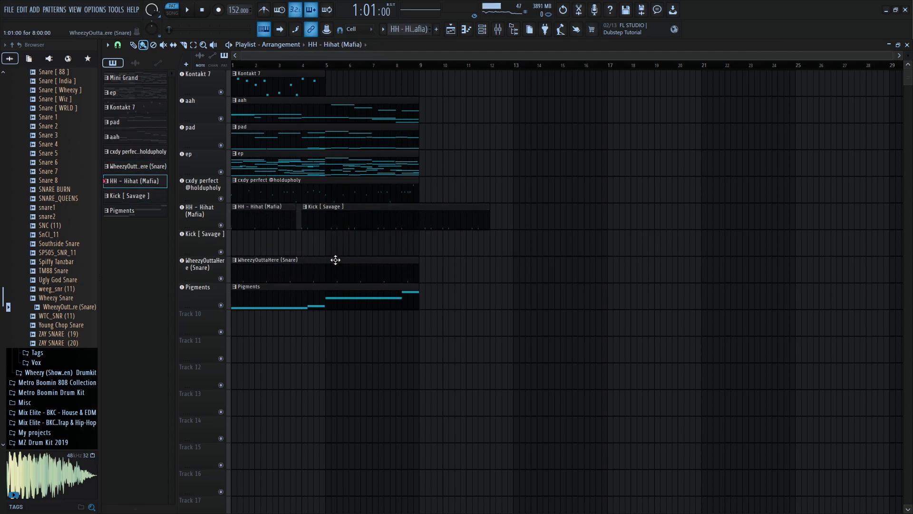
{"action": "left_click_drag", "start_coordinate": [438, 214], "coordinate": [383, 228]}
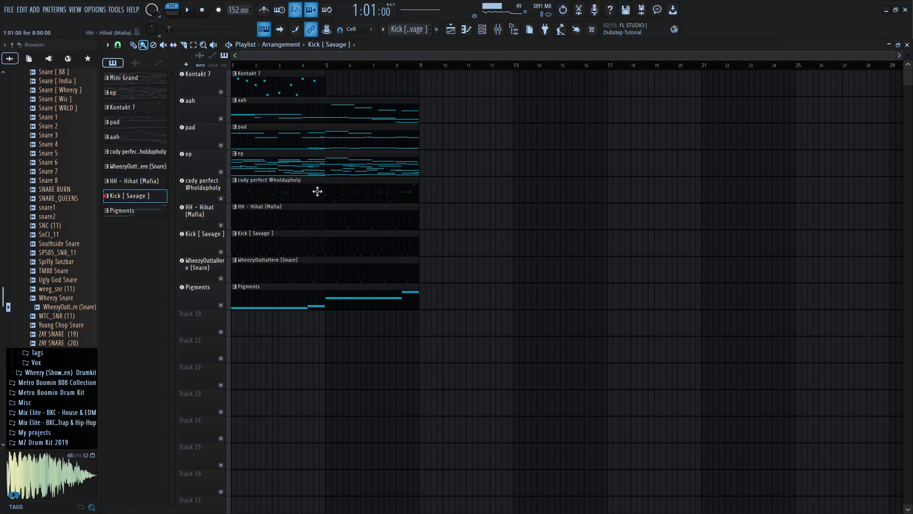
- Reorder the Pigments track directly below ep and move the Pigments clip and the four drum clips to start at bar 9
{"action": "left_click_drag", "start_coordinate": [276, 306], "coordinate": [207, 300]}
{"action": "scroll", "coordinate": [200, 296], "scroll_direction": "up", "scroll_amount": 4}
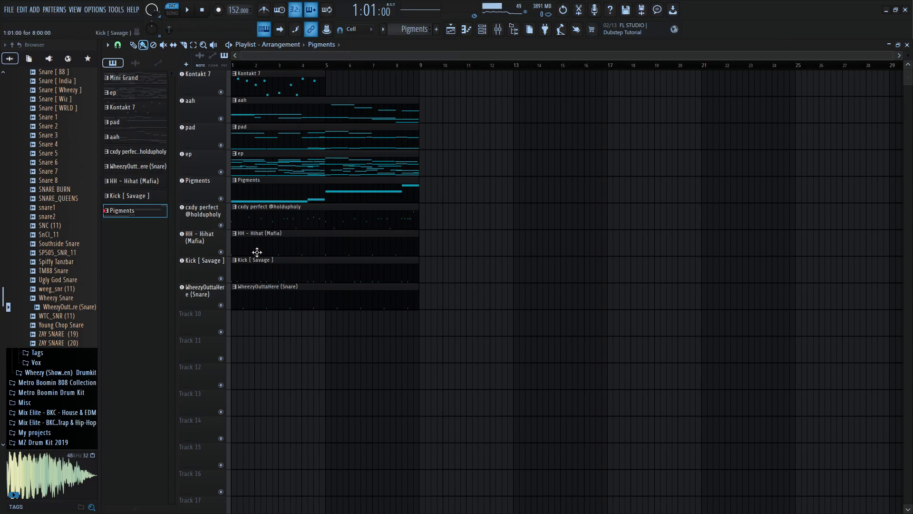
{"action": "left_click_drag", "start_coordinate": [296, 203], "coordinate": [325, 335]}
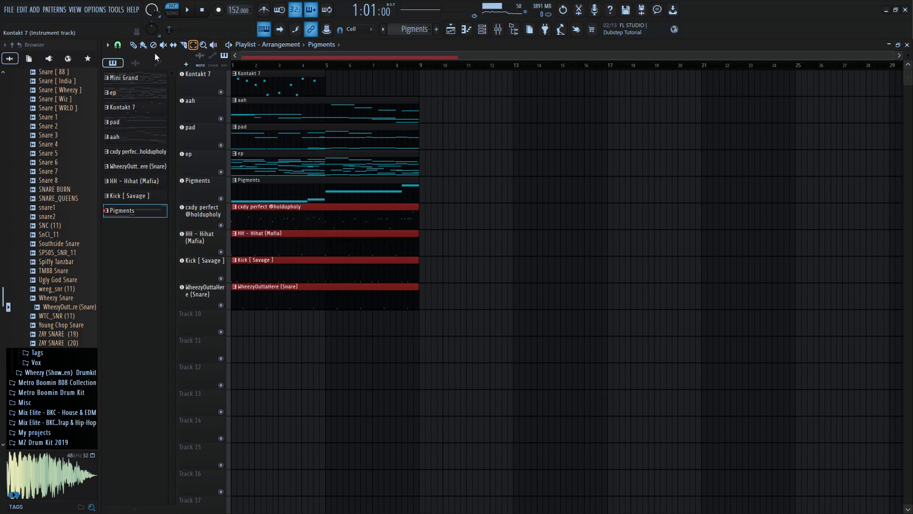
{"action": "left_click_drag", "start_coordinate": [309, 221], "coordinate": [608, 221]}
{"action": "left_click_drag", "start_coordinate": [298, 190], "coordinate": [484, 202]}
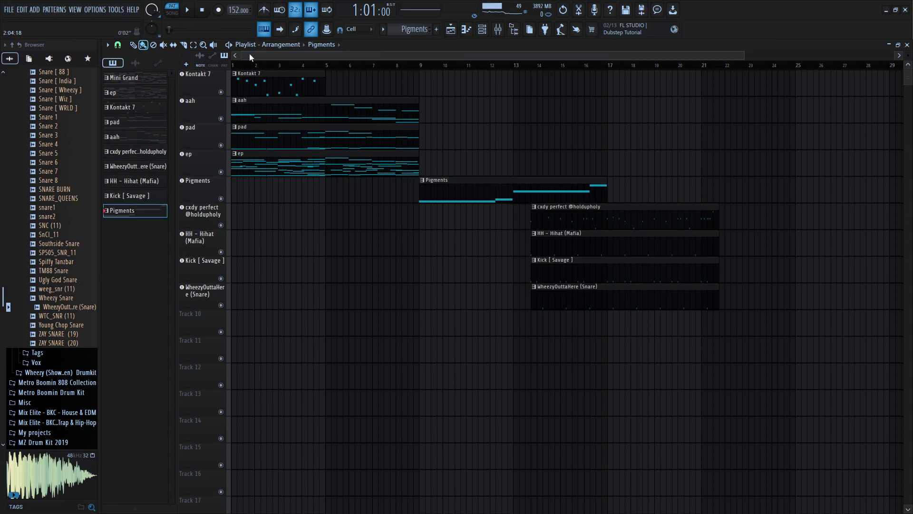
{"action": "left_click_drag", "start_coordinate": [673, 301], "coordinate": [623, 218]}
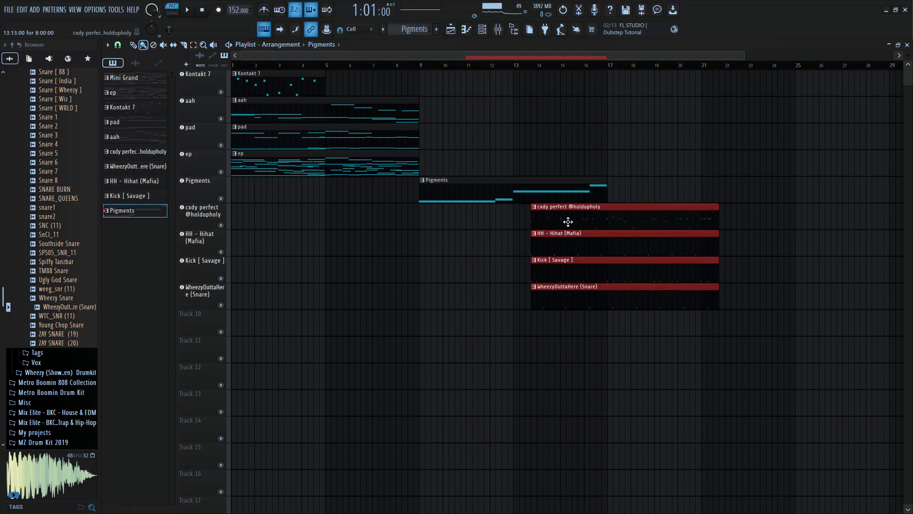
{"action": "left_click_drag", "start_coordinate": [568, 221], "coordinate": [517, 220]}
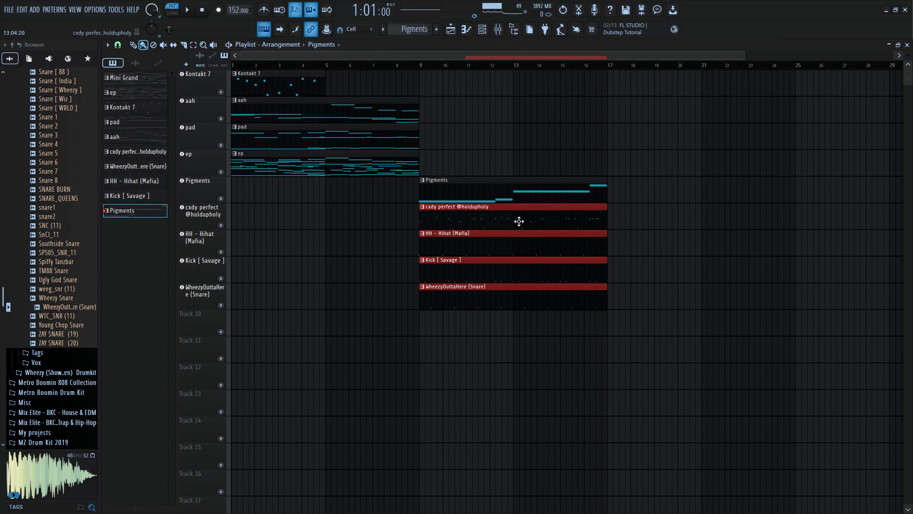
{"action": "left_click", "coordinate": [453, 123]}
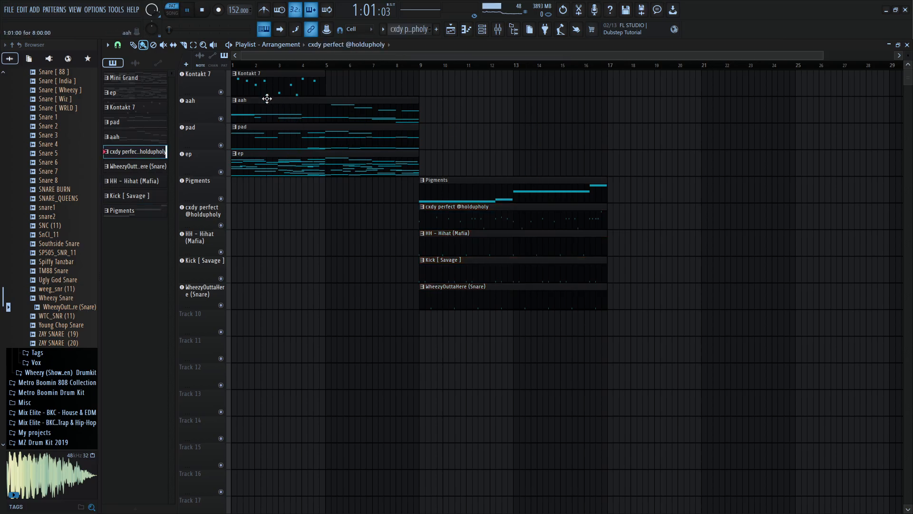
- Audition the intro and add a copy of the HH - Hihat (Mafia) clip at bar 1
{"action": "key", "text": "space"}
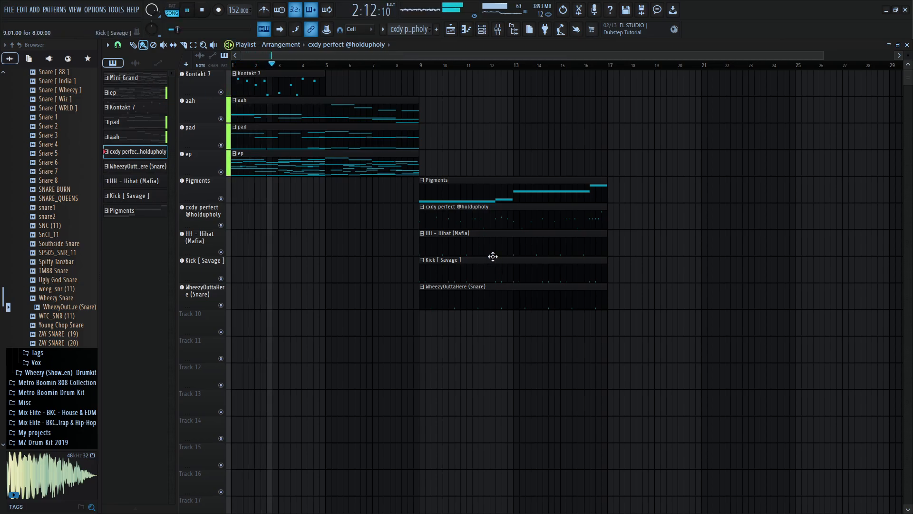
{"action": "key", "text": "space"}
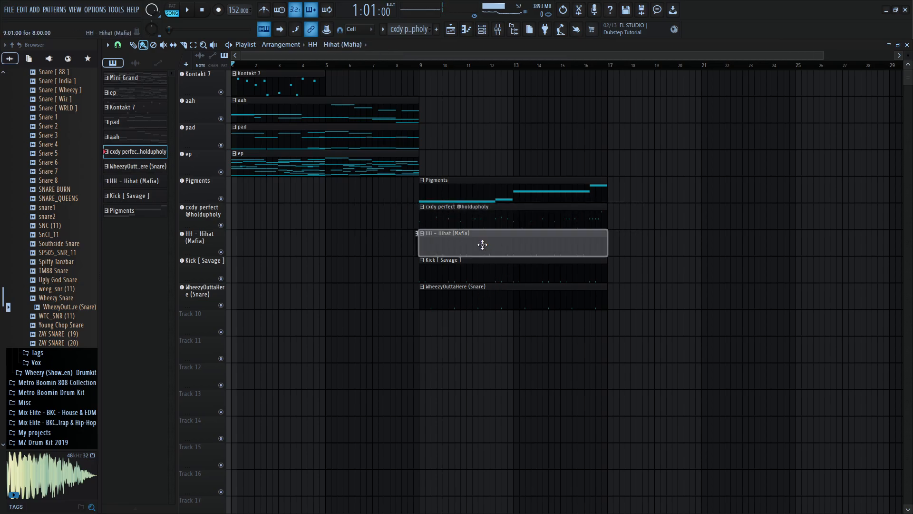
{"action": "left_click_drag", "start_coordinate": [482, 244], "coordinate": [156, 262]}
{"action": "key", "text": "space"}
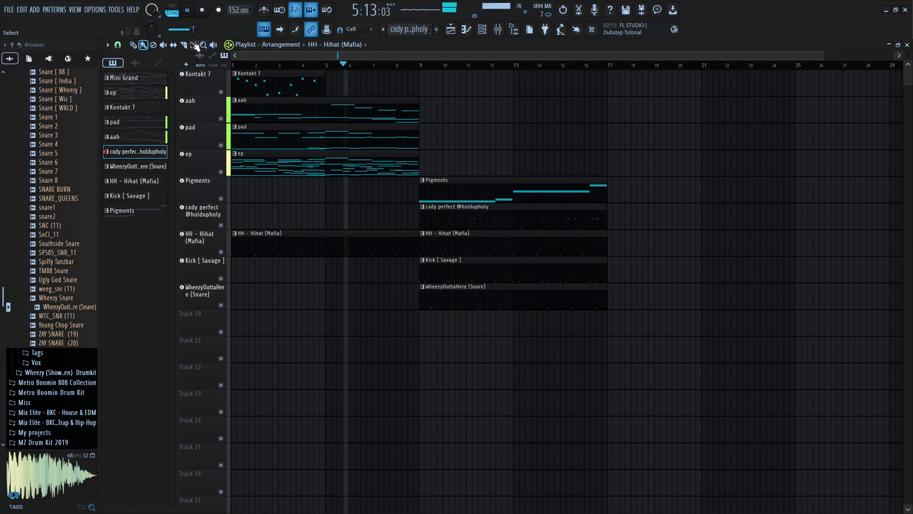
{"action": "key", "text": "space"}
- Shift the Pigments clip to start at bar 5 and audition its entrance
{"action": "left_click_drag", "start_coordinate": [491, 186], "coordinate": [397, 180]}
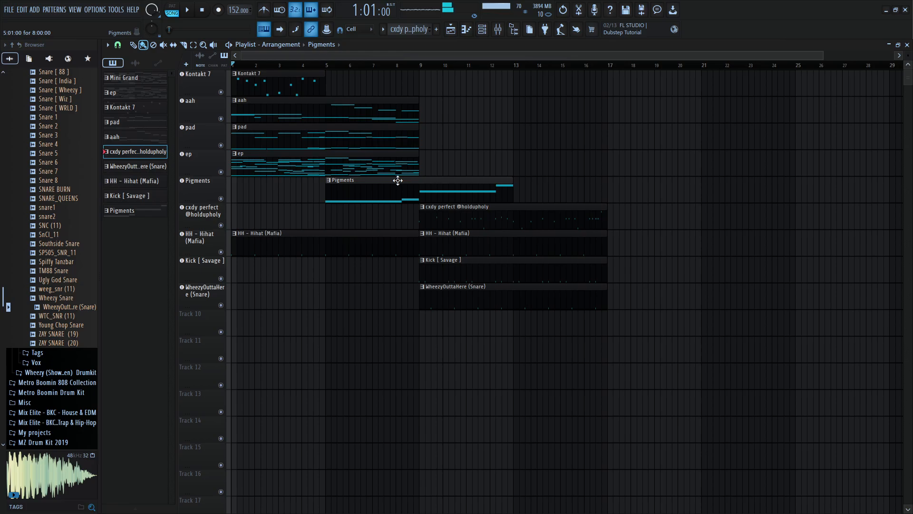
{"action": "left_click", "coordinate": [398, 180]}
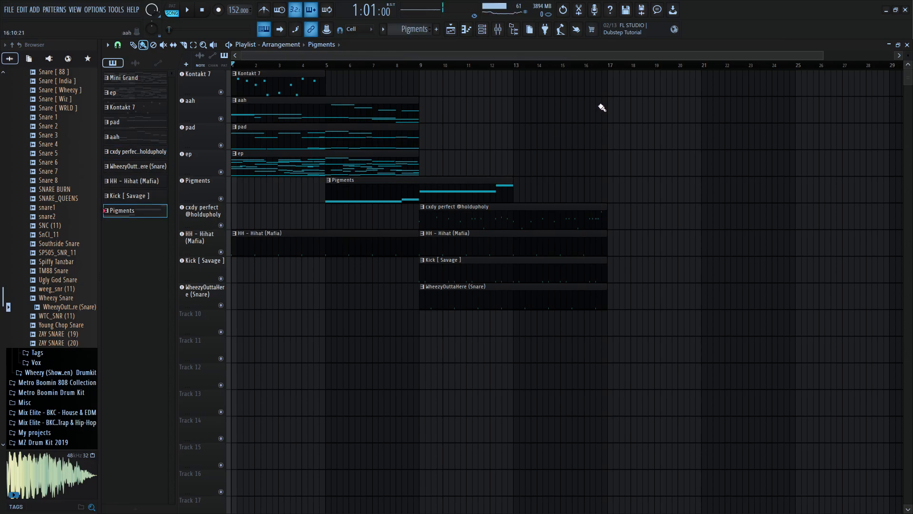
{"action": "key", "text": "space"}
{"action": "key", "text": "space"}
{"action": "mouse_move", "coordinate": [418, 178]}
{"action": "left_mouse_down"}
{"action": "mouse_move", "coordinate": [410, 182]}
{"action": "mouse_move", "coordinate": [451, 209]}
{"action": "mouse_move", "coordinate": [513, 180]}
{"action": "mouse_move", "coordinate": [401, 184]}
{"action": "mouse_move", "coordinate": [420, 177]}
{"action": "left_mouse_up"}
{"action": "left_click_drag", "start_coordinate": [449, 181], "coordinate": [554, 186]}
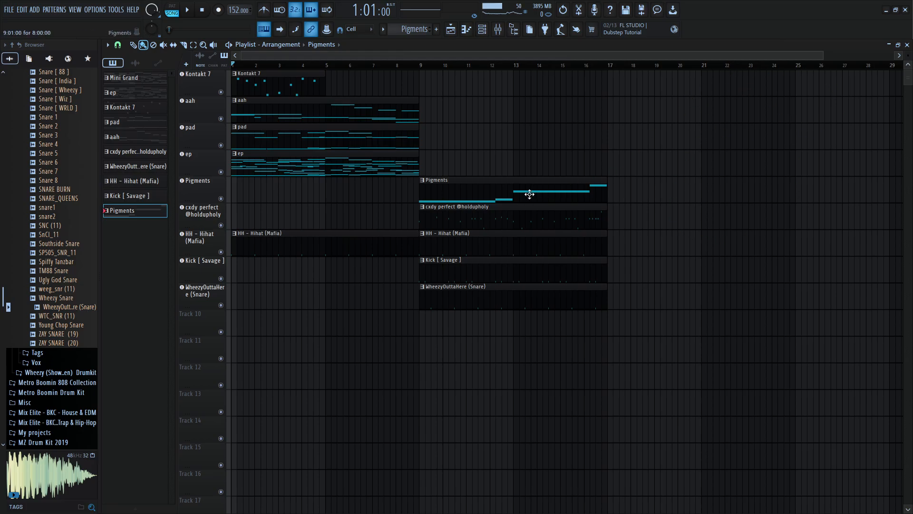
{"action": "left_click_drag", "start_coordinate": [529, 194], "coordinate": [421, 199]}
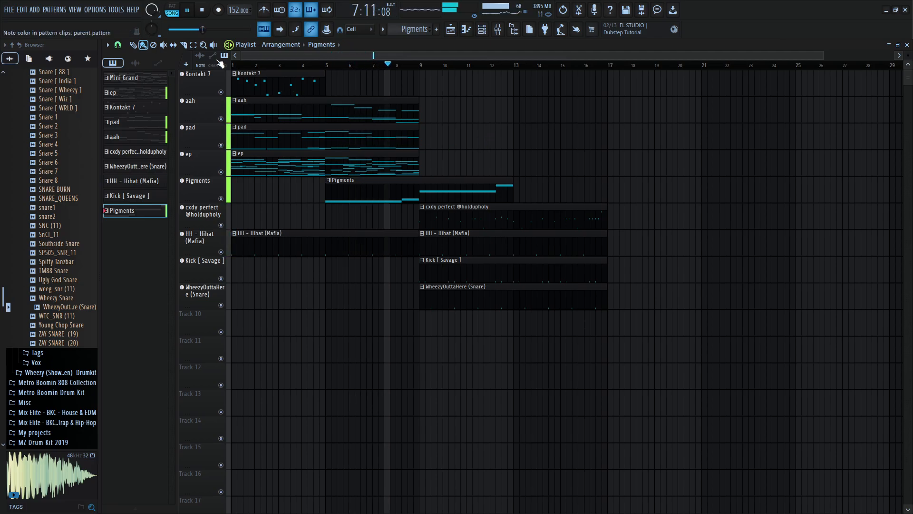
- Duplicate the Kontakt 7, aah, pad and ep clips from bar 1 to bar 9
{"action": "key", "text": "e"}
{"action": "left_click_drag", "start_coordinate": [279, 177], "coordinate": [290, 77]}
{"action": "key", "text": "ctrl+b"}
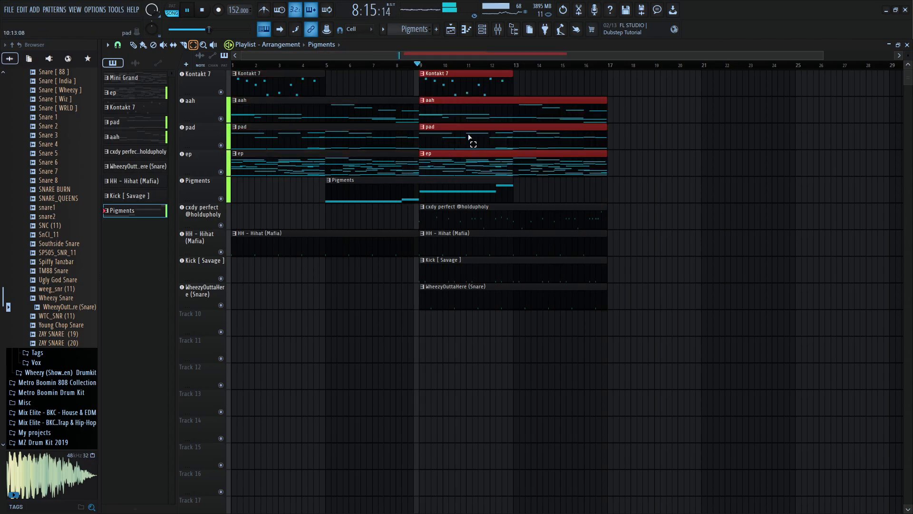
{"action": "left_click", "coordinate": [682, 108]}
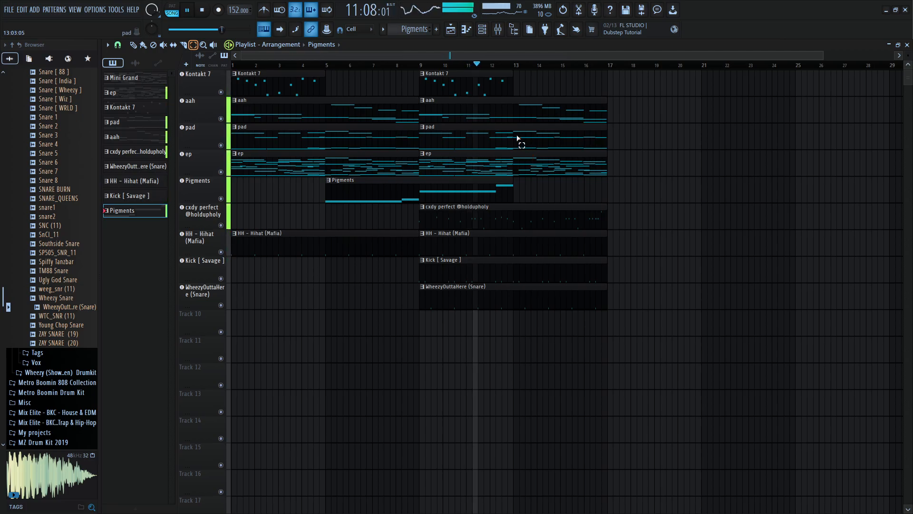
- Delete the Kick [ Savage ] and WheezyOuttaHere (Snare) clips at bar 9
{"action": "key", "text": "b"}
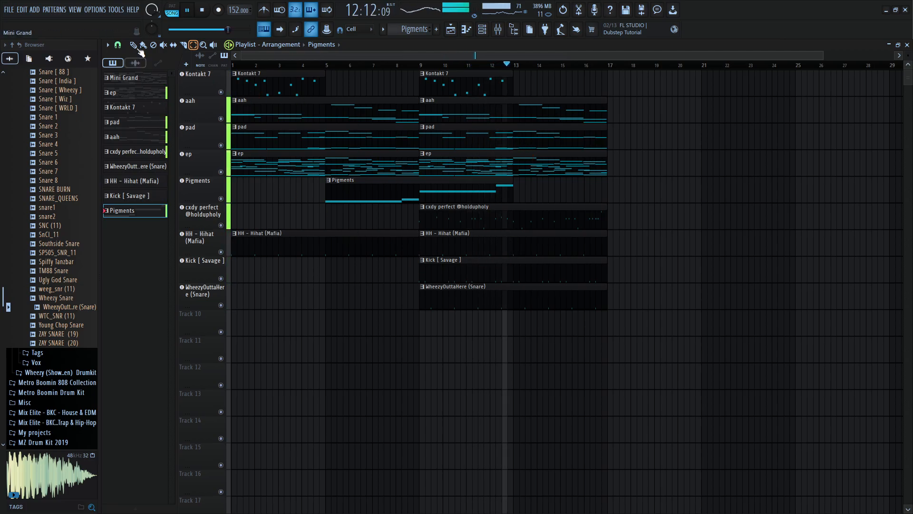
{"action": "right_click", "coordinate": [450, 279]}
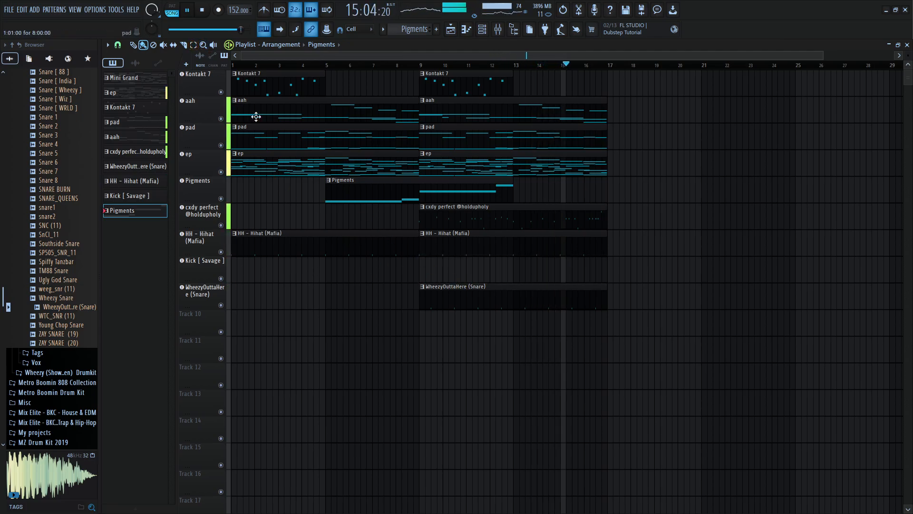
{"action": "right_click", "coordinate": [449, 287]}
- Try to duplicate all the clips of the bar 9 section together with the Pigments clip
{"action": "key", "text": "e"}
{"action": "left_click_drag", "start_coordinate": [572, 310], "coordinate": [471, 88]}
{"action": "key", "text": "space"}
{"action": "key", "text": "ctrl+b"}
{"action": "left_click", "coordinate": [670, 174]}
{"action": "key", "text": "ctrl+z"}
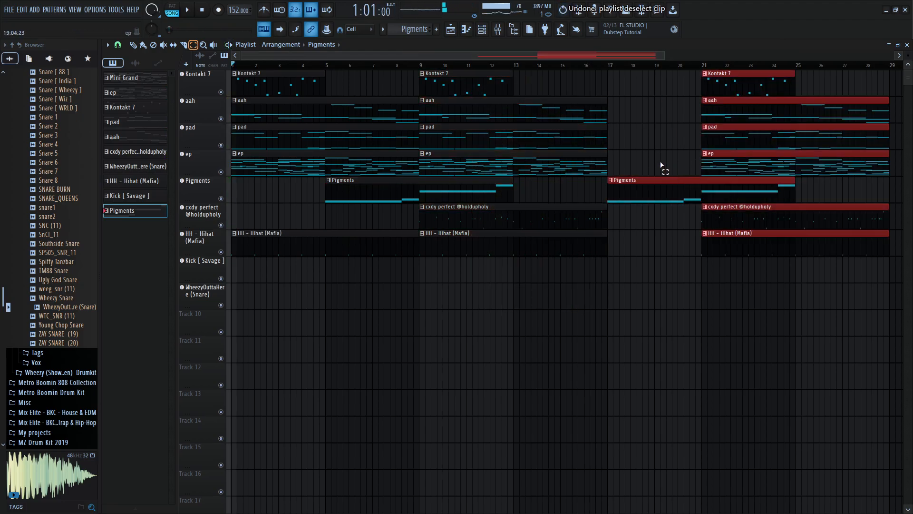
{"action": "key", "text": "ctrl+z"}
- Duplicate the Kontakt 7, aah, pad, ep, cxdy perfect and HH - Hihat (Mafia) clips from bar 9 to bar 17, leaving out Pigments
{"action": "left_click", "coordinate": [503, 269]}
{"action": "left_click_drag", "start_coordinate": [557, 219], "coordinate": [543, 261]}
{"action": "left_click_drag", "start_coordinate": [464, 91], "coordinate": [472, 190]}
{"action": "key", "text": "ctrl+b"}
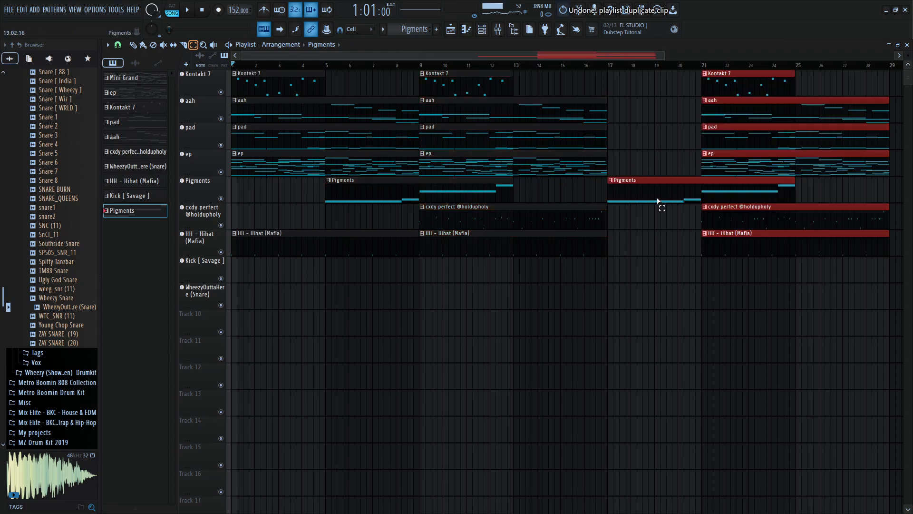
{"action": "key", "text": "ctrl+z"}
{"action": "key", "text": "ctrl+z"}
{"action": "key", "text": "ctrl+z"}
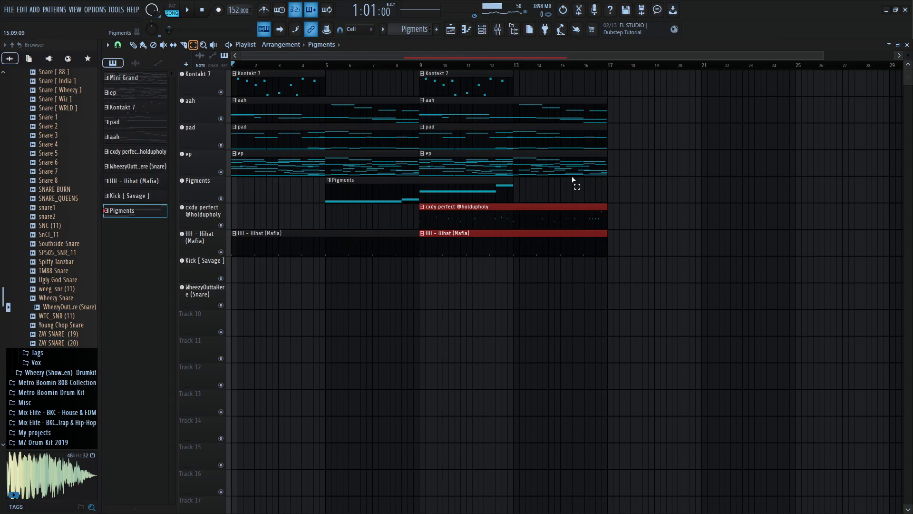
{"action": "left_click_drag", "start_coordinate": [506, 73], "coordinate": [591, 200]}
{"action": "key", "text": "ctrl+b"}
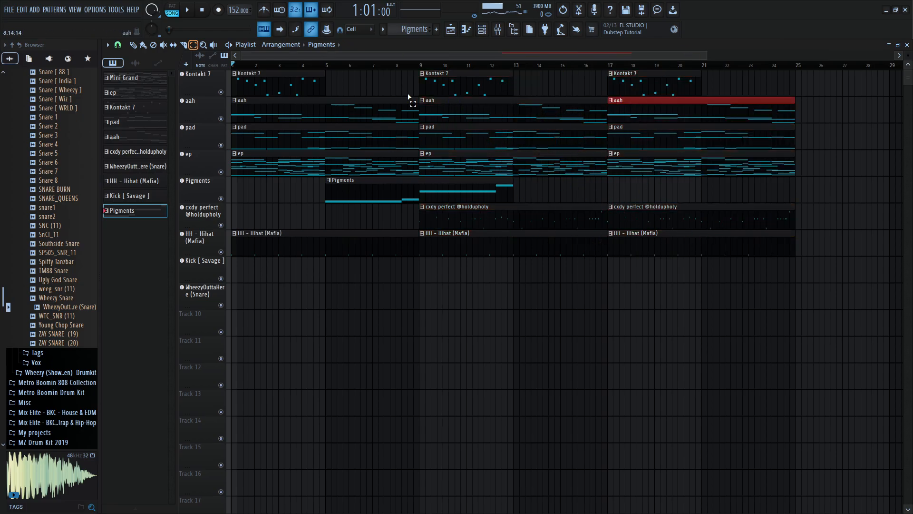
- Delete the ep clips at bars 1 and 9 and play the arrangement from the start
{"action": "right_click", "coordinate": [469, 169]}
{"action": "right_click", "coordinate": [404, 167]}
{"action": "key", "text": "space"}
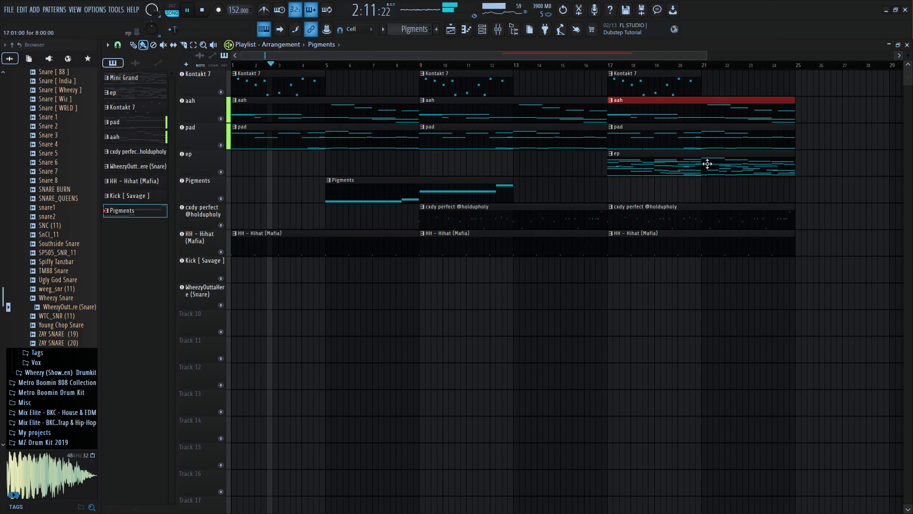
- Add a second Pigments clip at bar 13 and stop playback
{"action": "left_click_drag", "start_coordinate": [442, 185], "coordinate": [624, 181]}
{"action": "scroll", "coordinate": [570, 122], "scroll_direction": "down", "scroll_amount": 1}
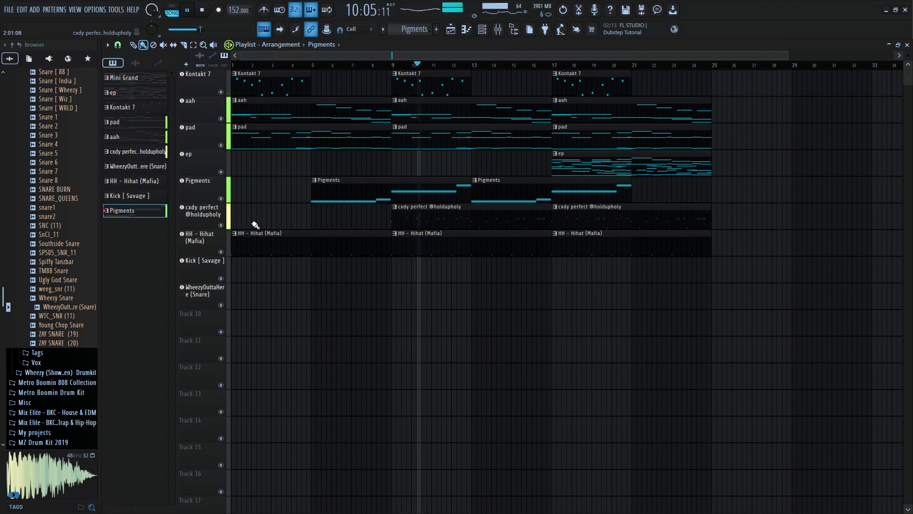
{"action": "key", "text": "space"}
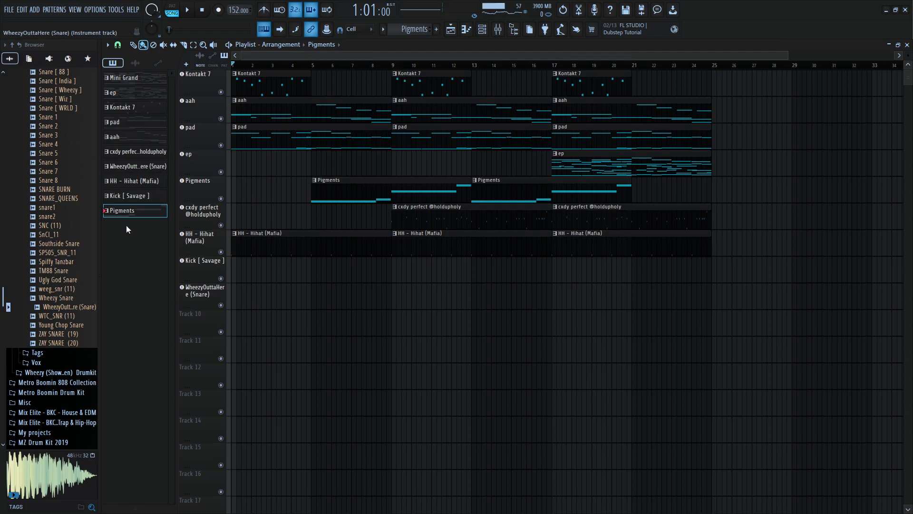
- Place the WheezyOuttaHere (Snare) pattern on its own track from bar 9 to bar 17 and audition it
{"action": "left_click_drag", "start_coordinate": [125, 168], "coordinate": [393, 292]}
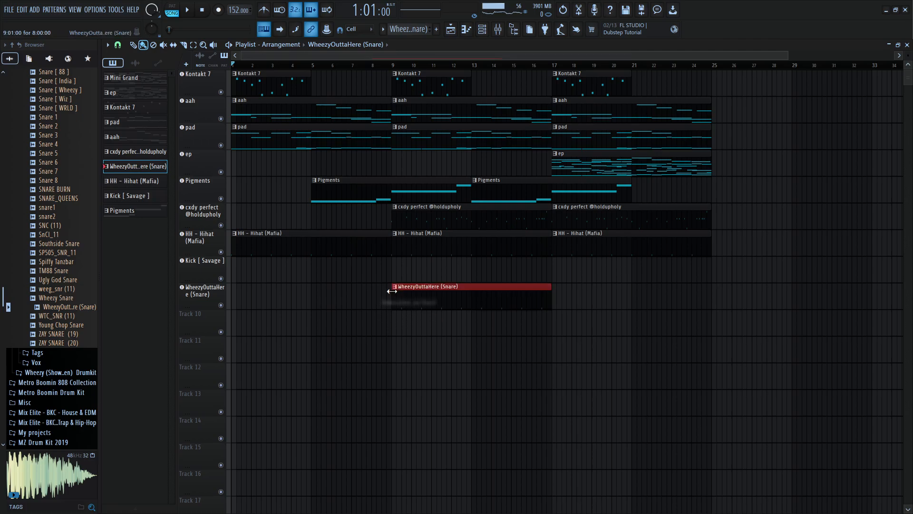
{"action": "key", "text": "space"}
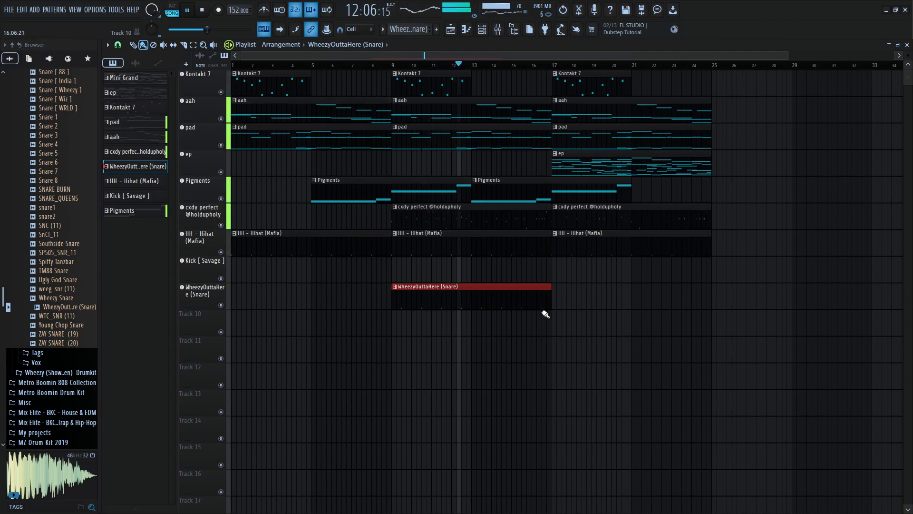
{"action": "left_click_drag", "start_coordinate": [549, 302], "coordinate": [471, 314]}
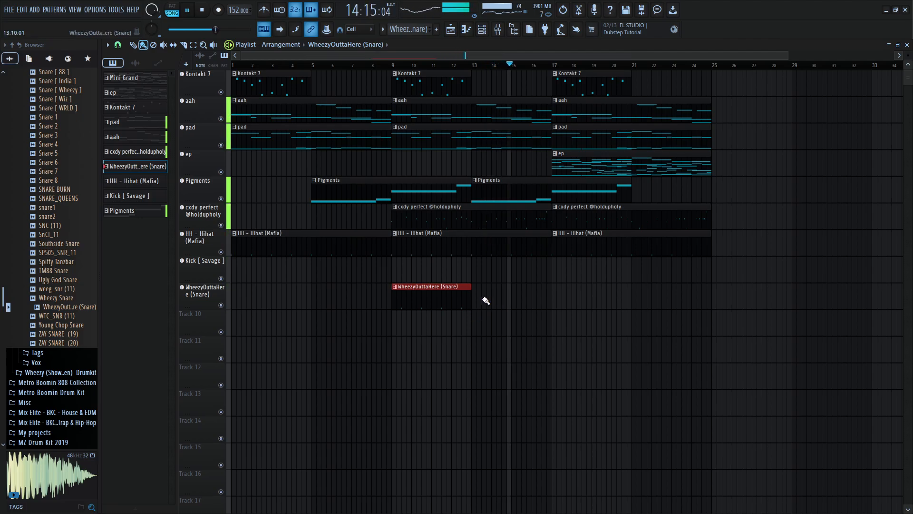
{"action": "left_click_drag", "start_coordinate": [468, 301], "coordinate": [547, 379]}
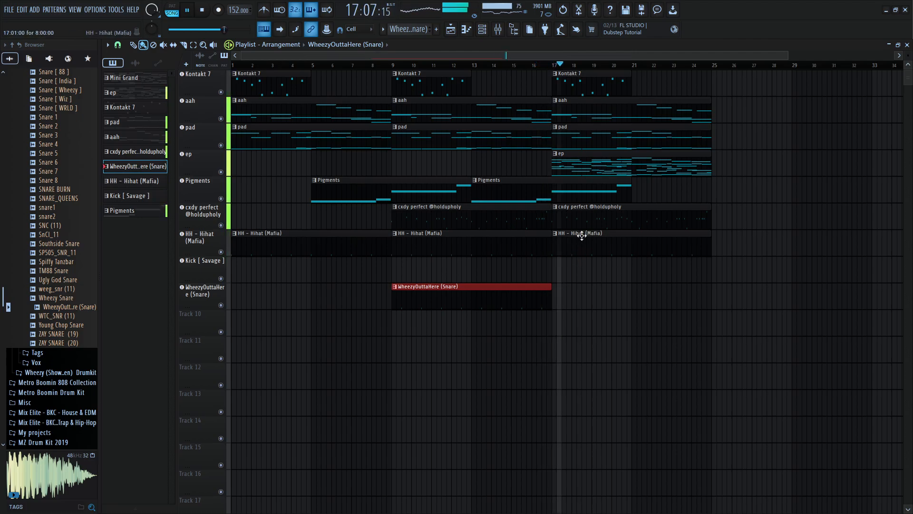
- Duplicate the WheezyOuttaHere (Snare) clip to bar 17 and place the Kick [ Savage ] pattern on its track from bar 17 to bar 25
{"action": "key", "text": "space"}
{"action": "key", "text": "ctrl+b"}
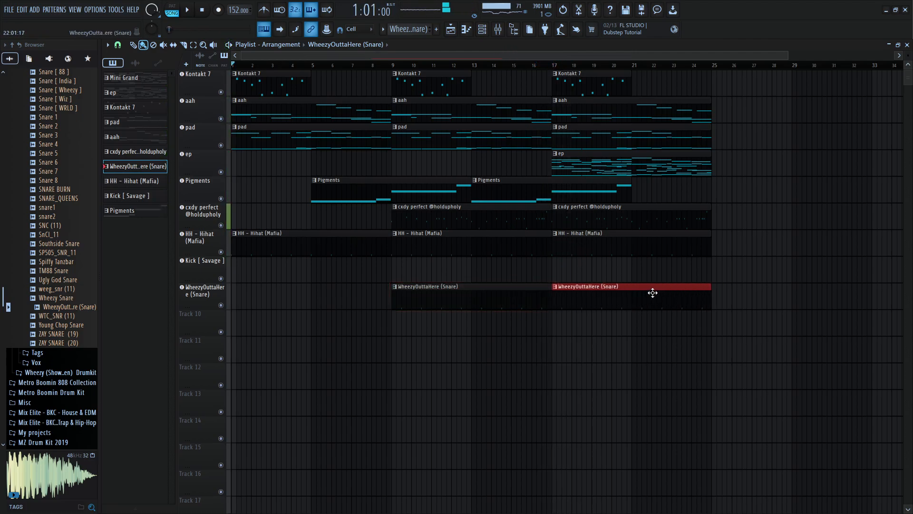
{"action": "left_click_drag", "start_coordinate": [129, 196], "coordinate": [552, 264]}
{"action": "scroll", "coordinate": [578, 193], "scroll_direction": "down", "scroll_amount": 2}
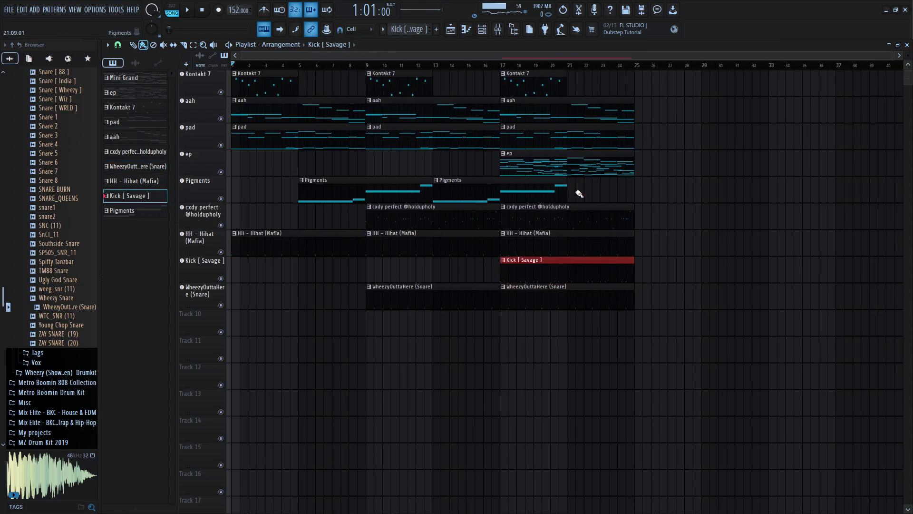
- Delete the Pigments clip at bar 13 and extend the remaining Pigments clip from bar 5 to bar 25
{"action": "right_click", "coordinate": [500, 195]}
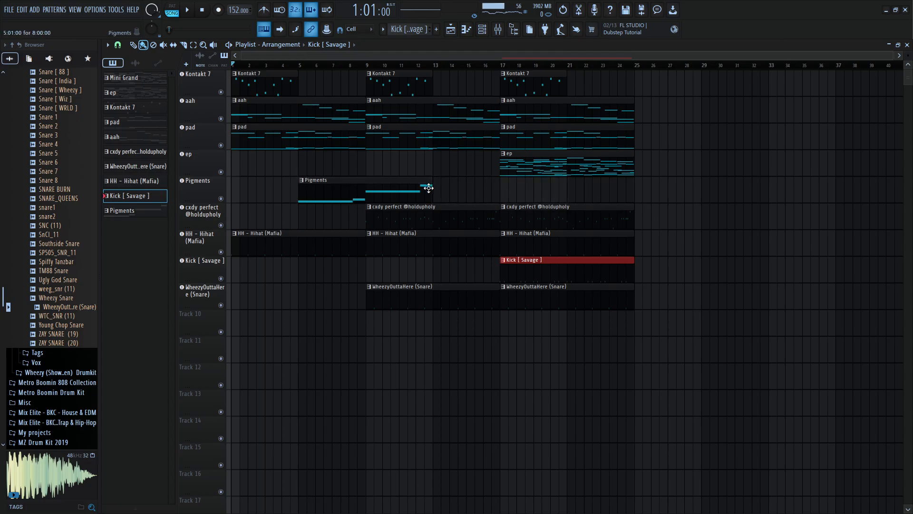
{"action": "left_click_drag", "start_coordinate": [428, 188], "coordinate": [598, 216]}
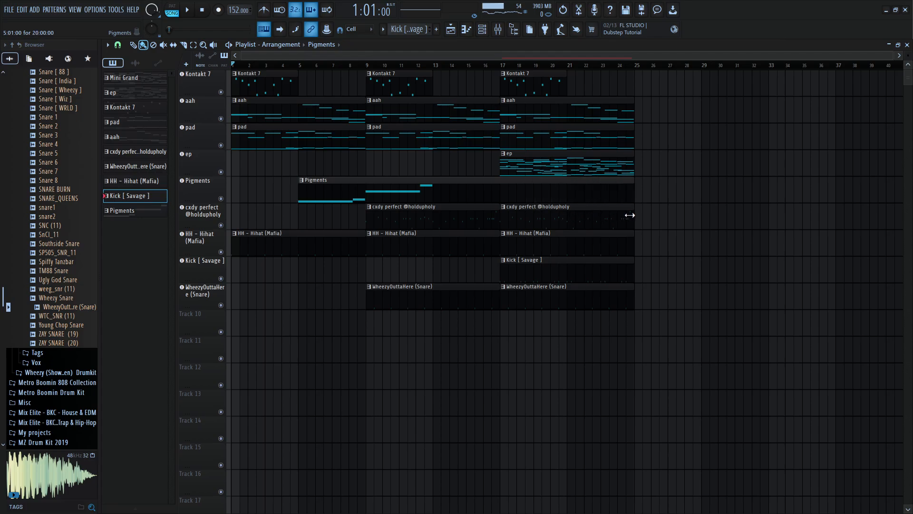
{"action": "key", "text": "ctrl+z"}
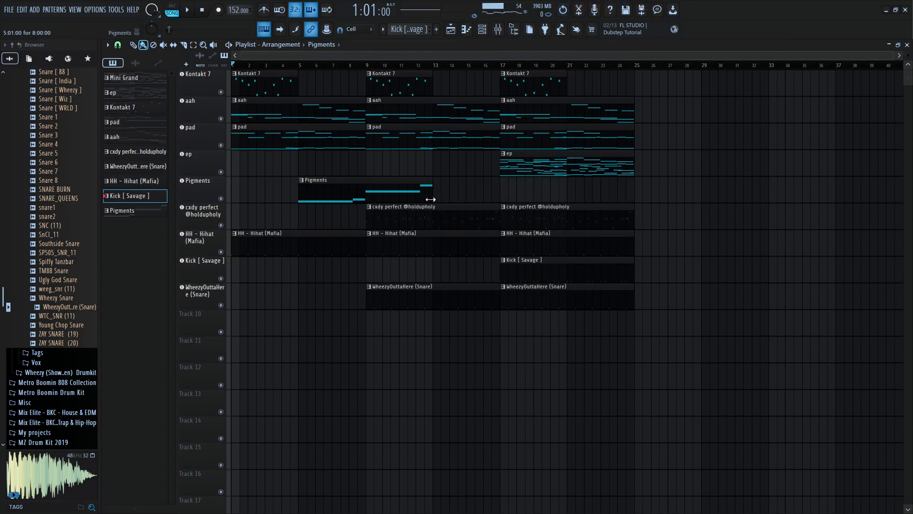
{"action": "left_click_drag", "start_coordinate": [431, 198], "coordinate": [599, 198]}
- Duplicate the four Pigments melody notes so they repeat from bar 9 of the pattern
{"action": "double_click", "coordinate": [575, 195]}
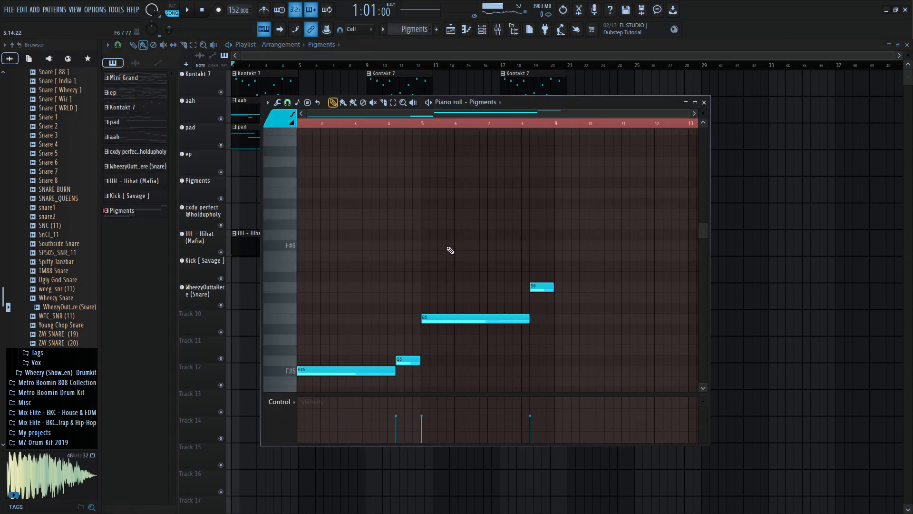
{"action": "scroll", "coordinate": [493, 265], "scroll_direction": "down", "scroll_amount": 5}
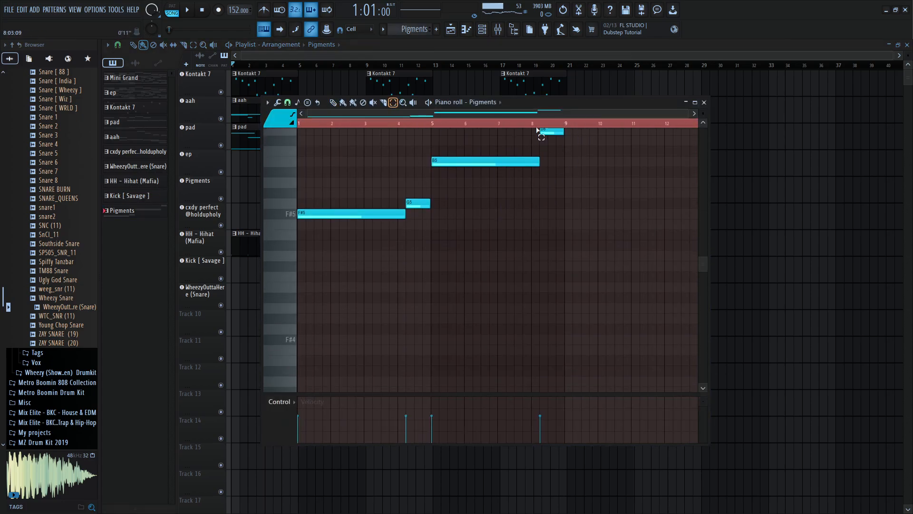
{"action": "scroll", "coordinate": [542, 148], "scroll_direction": "up", "scroll_amount": 1}
{"action": "left_click_drag", "start_coordinate": [546, 166], "coordinate": [67, 375]}
{"action": "left_click_drag", "start_coordinate": [586, 136], "coordinate": [300, 354]}
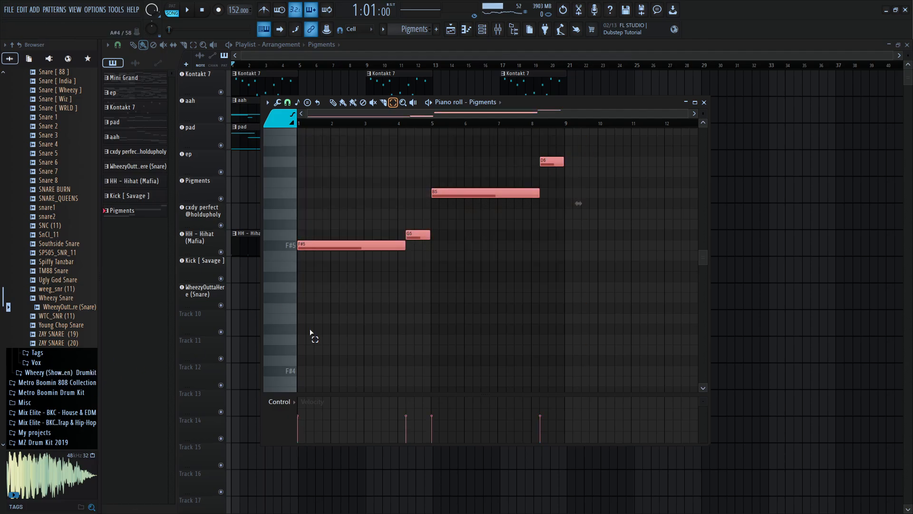
{"action": "key", "text": "ctrl+b"}
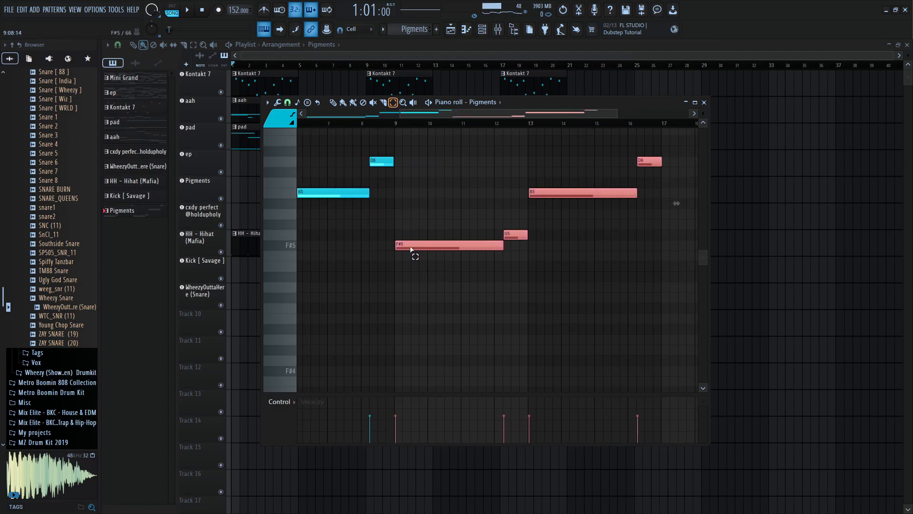
{"action": "left_click", "coordinate": [444, 187]}
{"action": "scroll", "coordinate": [444, 187], "scroll_direction": "down", "scroll_amount": 2}
{"action": "scroll", "coordinate": [445, 186], "scroll_direction": "up", "scroll_amount": 2}
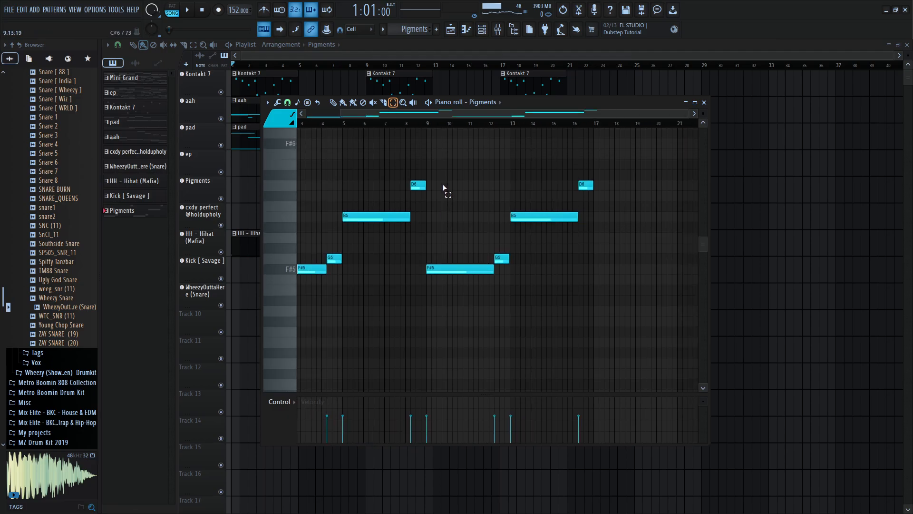
- Set the song position to bar 13 and raise the duplicated four Pigments notes by one octave
{"action": "left_click", "coordinate": [432, 65]}
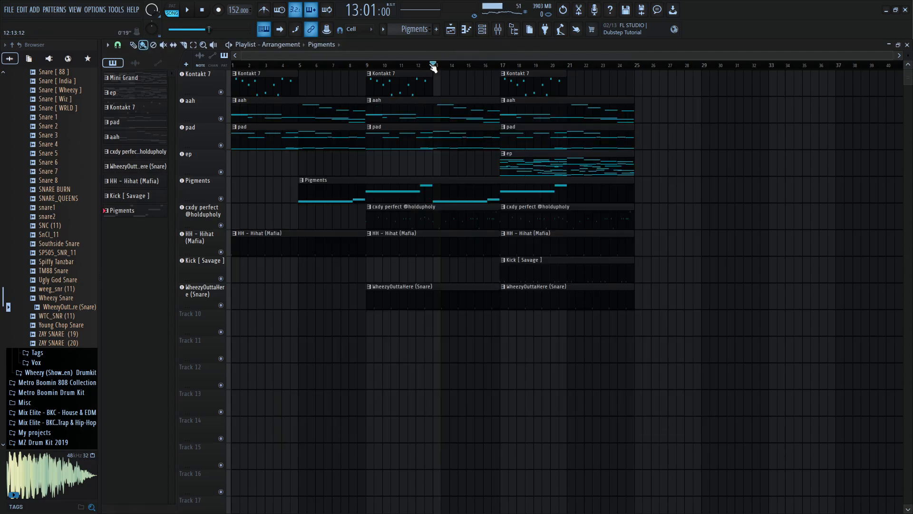
{"action": "double_click", "coordinate": [442, 206]}
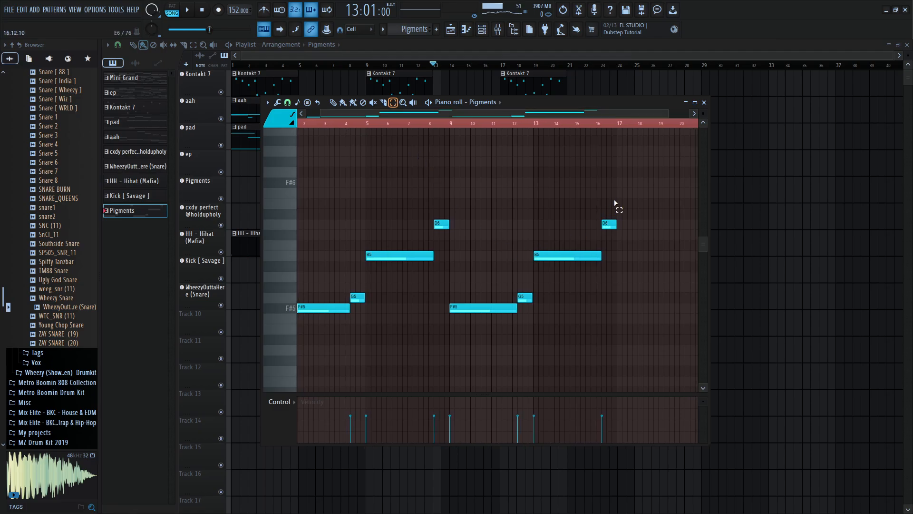
{"action": "left_click_drag", "start_coordinate": [616, 200], "coordinate": [480, 367]}
{"action": "left_click_drag", "start_coordinate": [621, 211], "coordinate": [505, 369]}
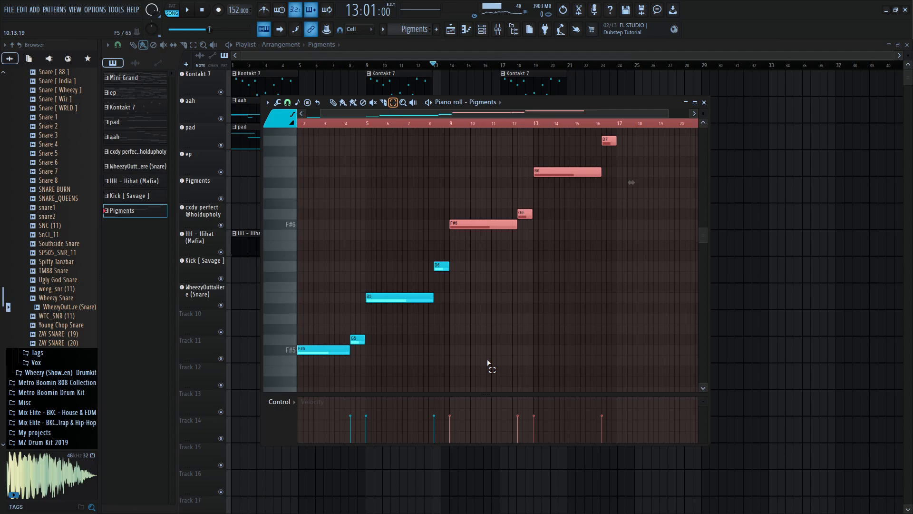
- Lower the last two Pigments notes, B6 and D7, by one octave and play the arrangement from bar 13
{"action": "left_click_drag", "start_coordinate": [641, 147], "coordinate": [584, 197]}
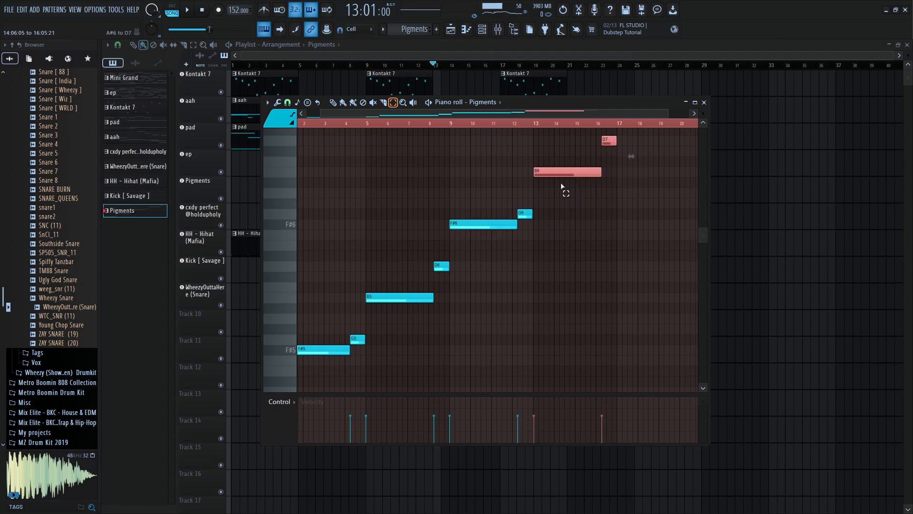
{"action": "key", "text": "ctrl+Down"}
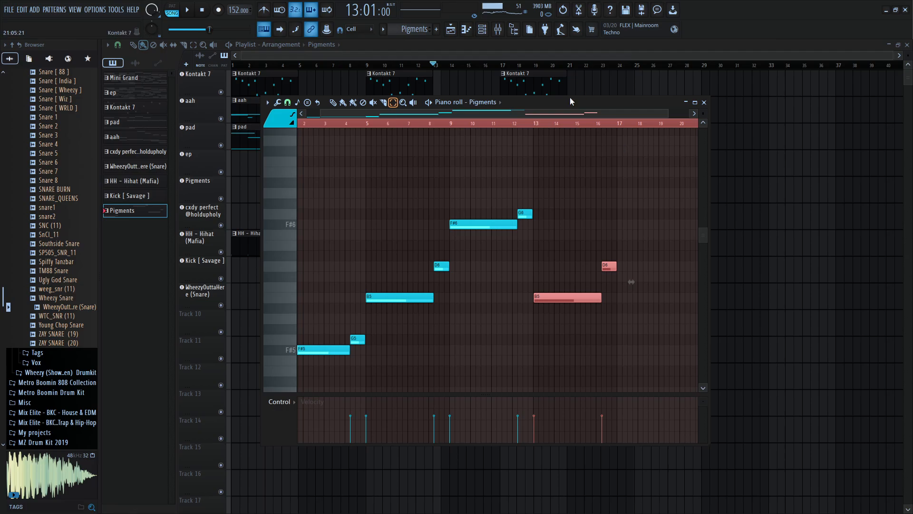
{"action": "key", "text": "space"}
{"action": "left_click", "coordinate": [466, 44]}
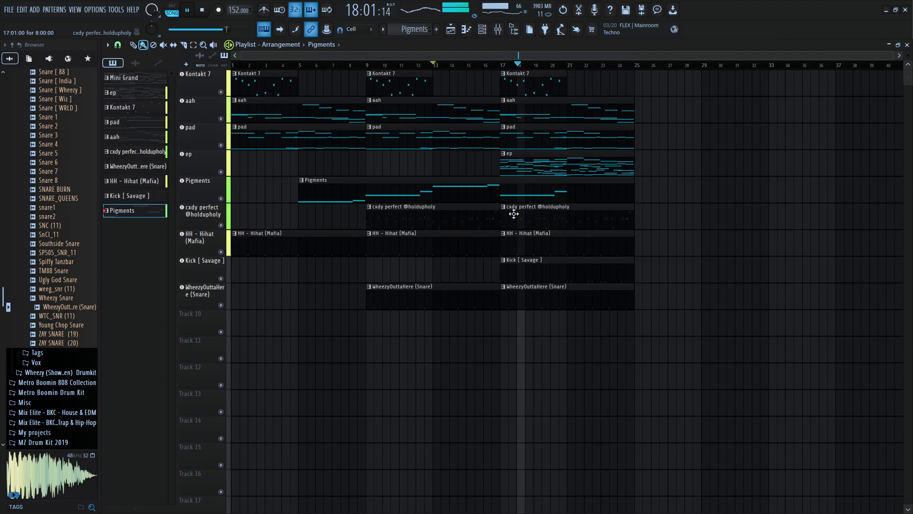
- Lower the last short Pigments note to C#5 and add a B4 note at bar 17 of the pattern, auditioning the melody
{"action": "double_click", "coordinate": [565, 190]}
{"action": "key", "text": "space"}
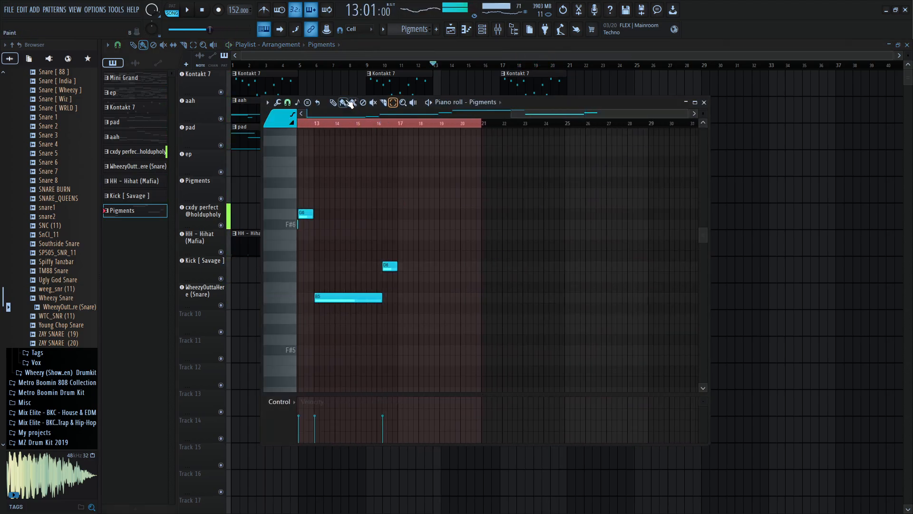
{"action": "left_click_drag", "start_coordinate": [389, 267], "coordinate": [398, 376]}
{"action": "scroll", "coordinate": [404, 365], "scroll_direction": "down", "scroll_amount": 1}
{"action": "key", "text": "space"}
{"action": "scroll", "coordinate": [487, 349], "scroll_direction": "up", "scroll_amount": 4}
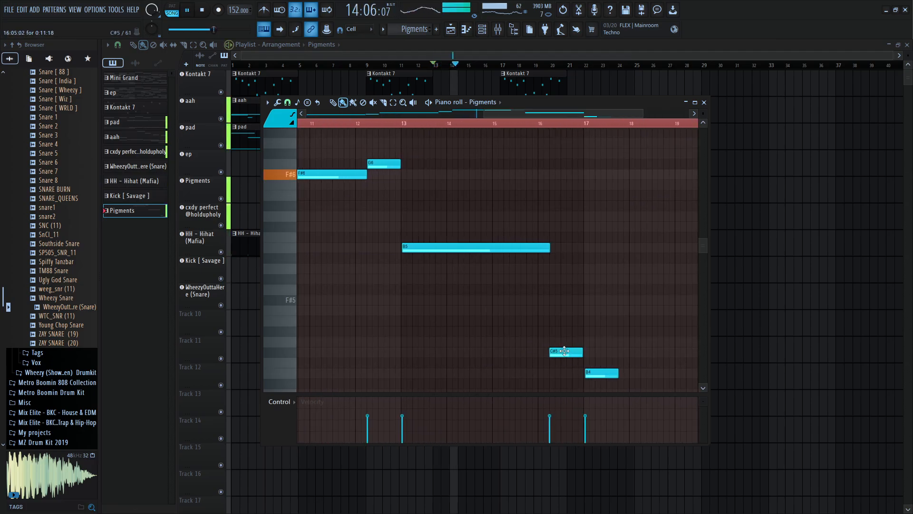
{"action": "scroll", "coordinate": [587, 375], "scroll_direction": "down", "scroll_amount": 3}
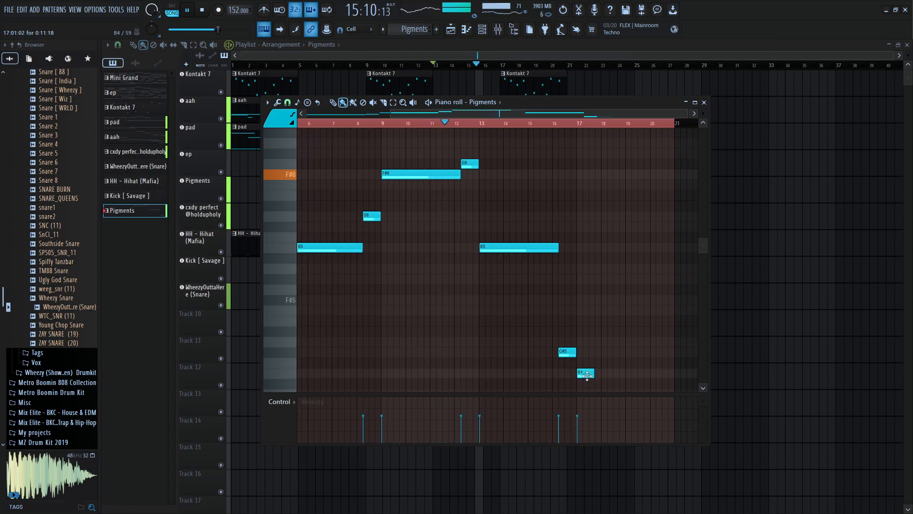
- Lengthen the B4 note at bar 17 of the Pigments pattern to about bar 20 during playback
{"action": "left_click_drag", "start_coordinate": [586, 376], "coordinate": [649, 373]}
{"action": "scroll", "coordinate": [592, 289], "scroll_direction": "down", "scroll_amount": 2}
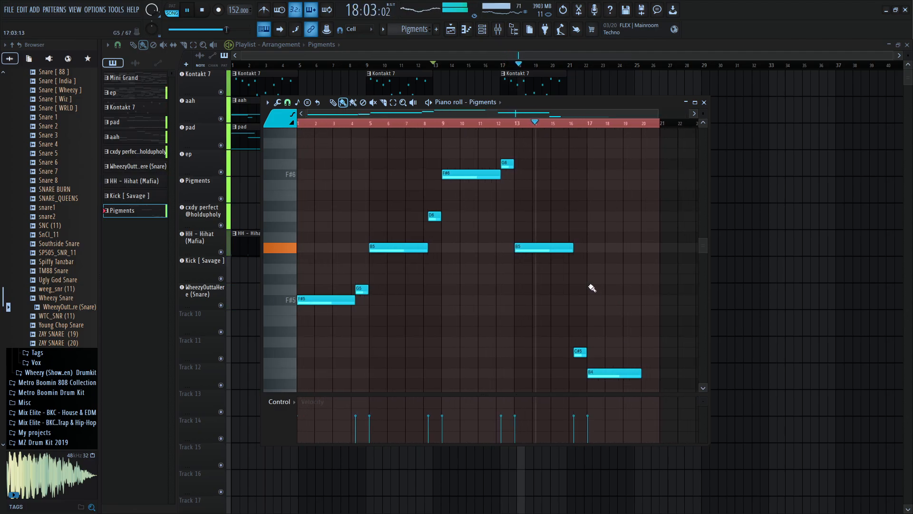
{"action": "scroll", "coordinate": [530, 262], "scroll_direction": "up", "scroll_amount": 4}
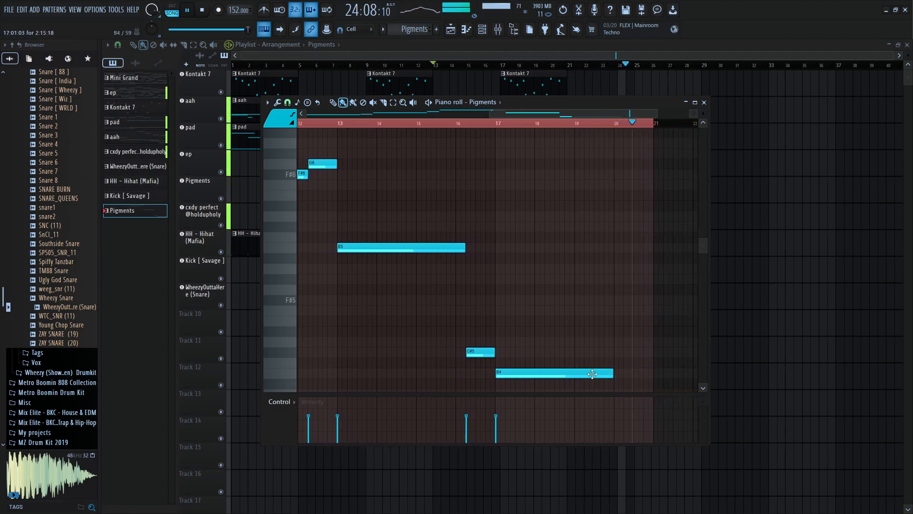
- Stop playback, add a short F#4 note ending at bar 21 of the Pigments pattern and move the song position to bar 24
{"action": "key", "text": "space"}
{"action": "left_click_drag", "start_coordinate": [572, 373], "coordinate": [664, 327]}
{"action": "scroll", "coordinate": [664, 325], "scroll_direction": "down", "scroll_amount": 4}
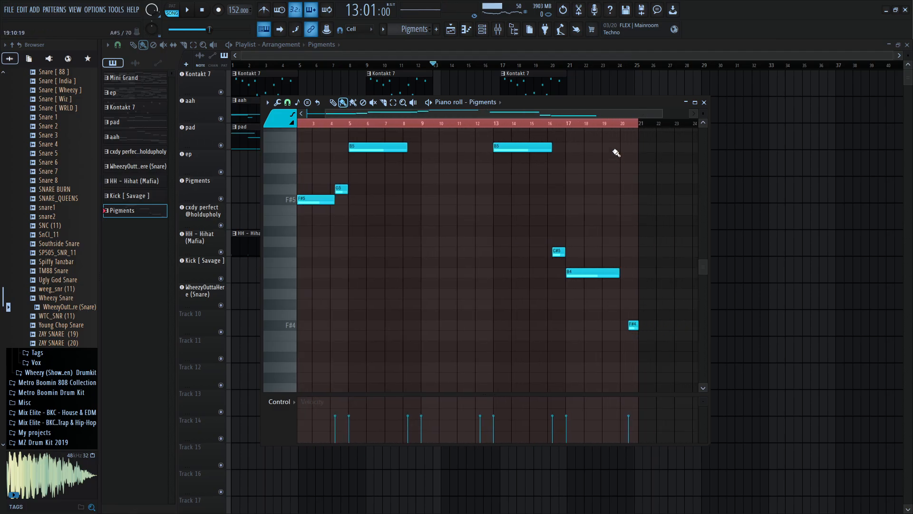
{"action": "left_click", "coordinate": [623, 123]}
{"action": "scroll", "coordinate": [614, 366], "scroll_direction": "up", "scroll_amount": 5}
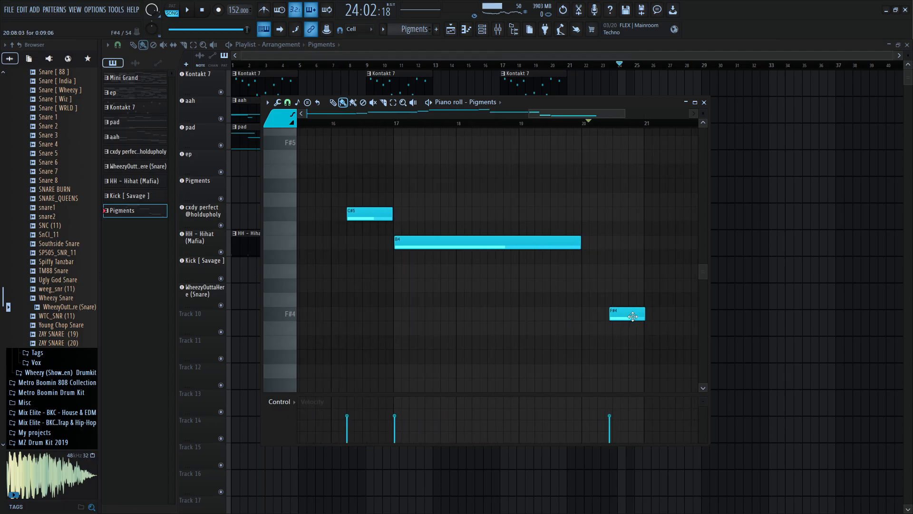
{"action": "left_click", "coordinate": [636, 316]}
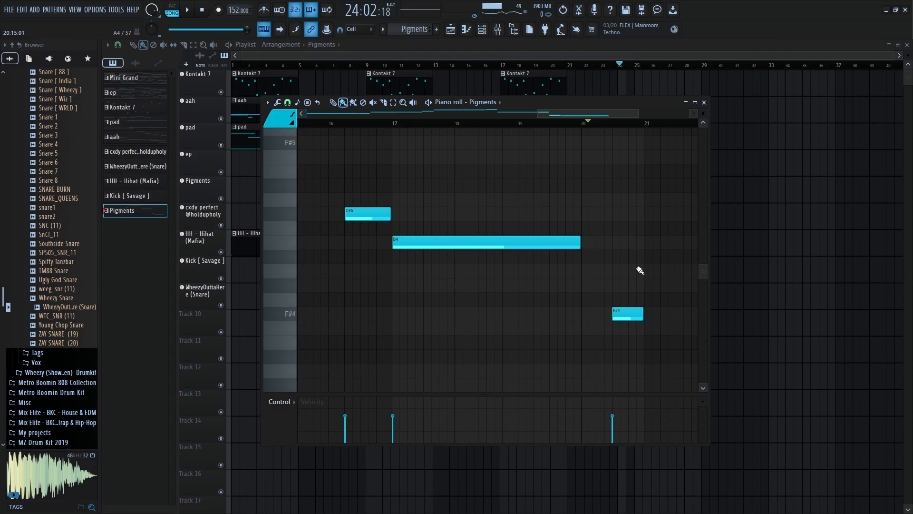
{"action": "scroll", "coordinate": [640, 270], "scroll_direction": "down", "scroll_amount": 2}
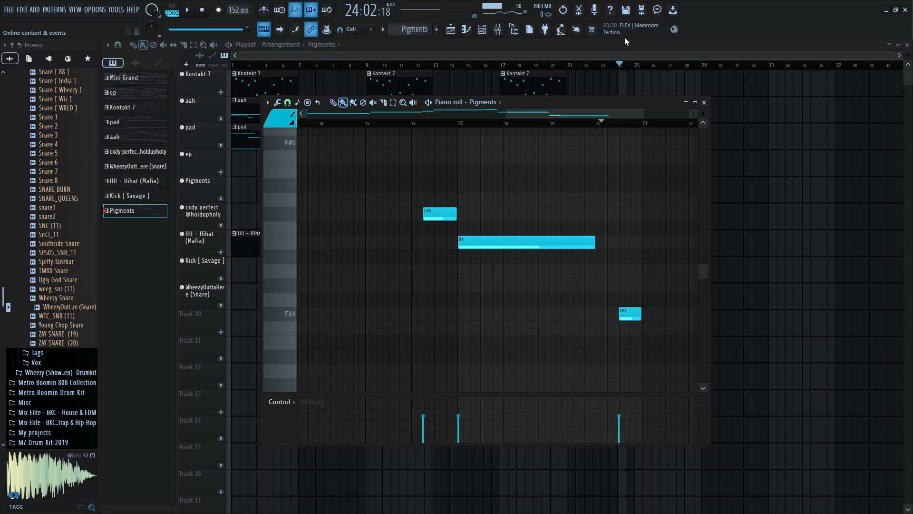
- Create a new pattern with the default name Pattern 11 and place it on Track 10 at bar 25
{"action": "key", "text": "F7"}
{"action": "left_click_drag", "start_coordinate": [631, 202], "coordinate": [634, 207]}
{"action": "left_click", "coordinate": [436, 30]}
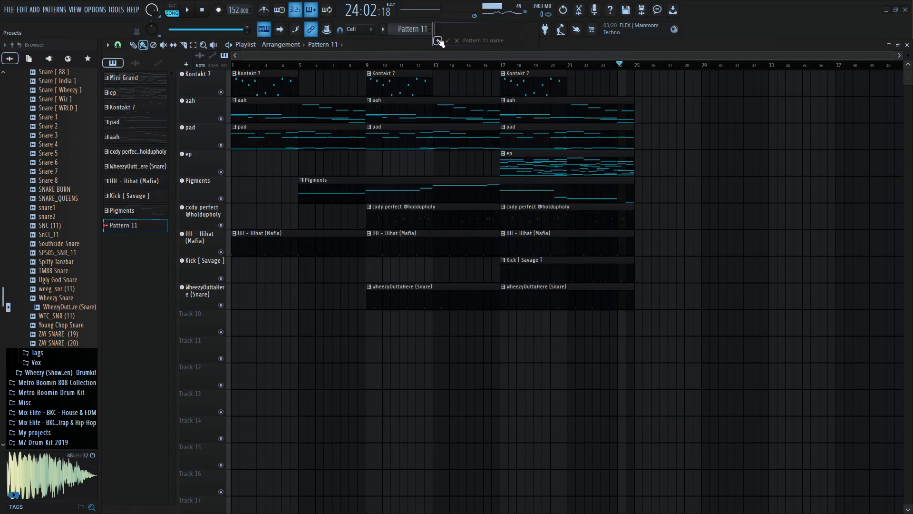
{"action": "left_click", "coordinate": [447, 41]}
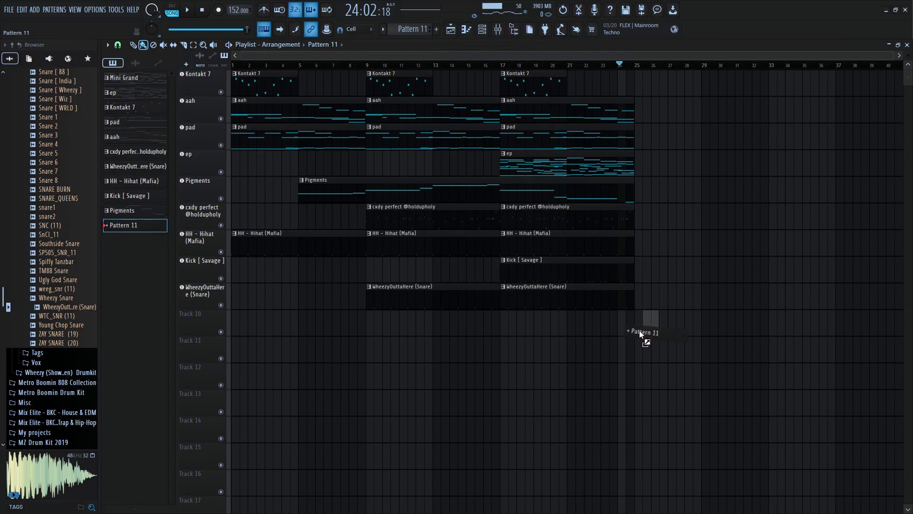
{"action": "left_click", "coordinate": [638, 316]}
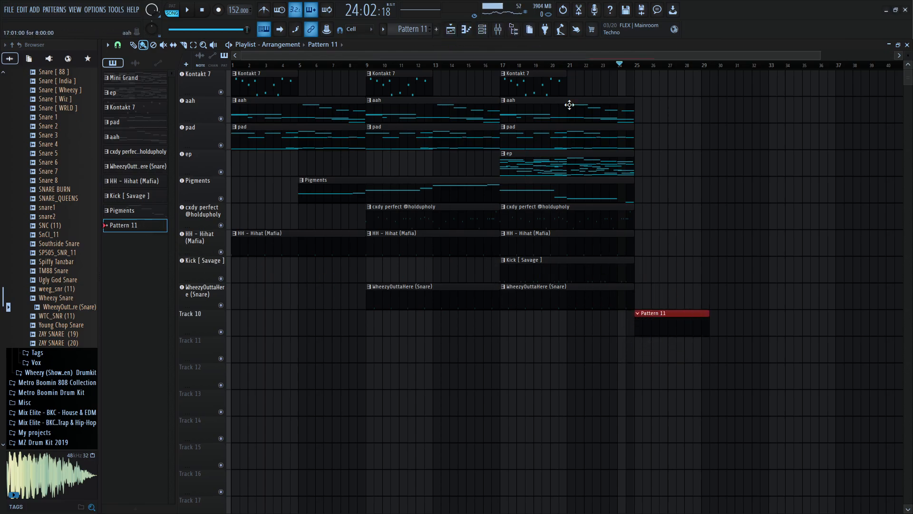
- Add a second Mini Grand instrument channel to the channel rack
{"action": "left_click", "coordinate": [482, 31]}
{"action": "left_click", "coordinate": [686, 319]}
{"action": "left_click", "coordinate": [482, 30]}
{"action": "left_click", "coordinate": [296, 403]}
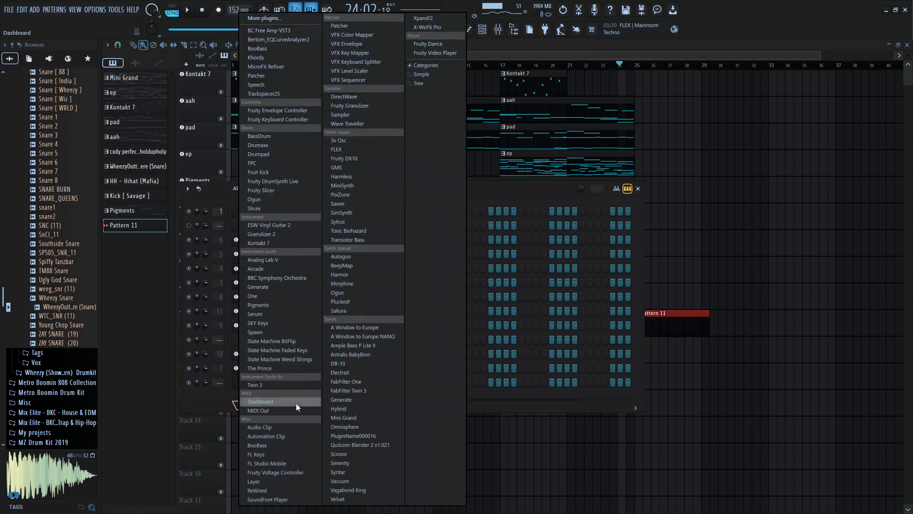
{"action": "left_click", "coordinate": [502, 406]}
{"action": "left_click", "coordinate": [314, 385]}
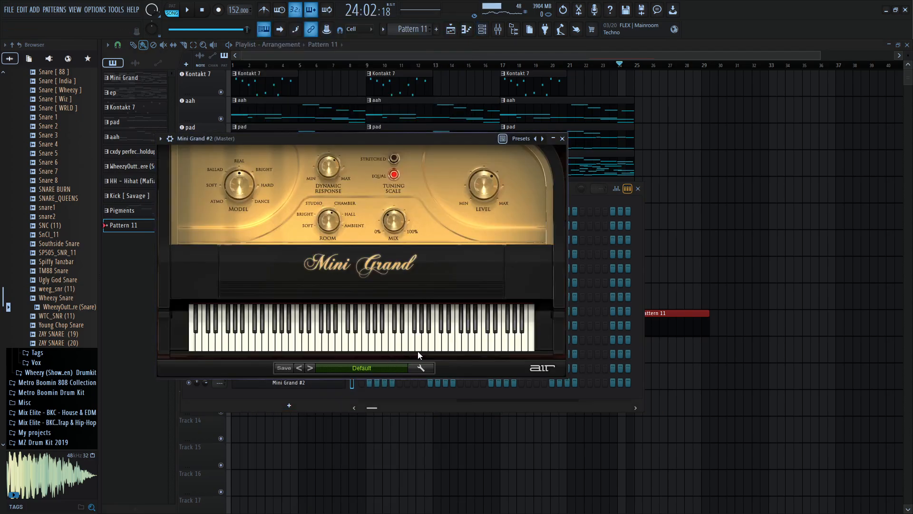
- Place a half-bar A5 note at the start of Pattern 11 for Mini Grand #2 and audition the arrangement from bar 24
{"action": "left_click", "coordinate": [466, 29]}
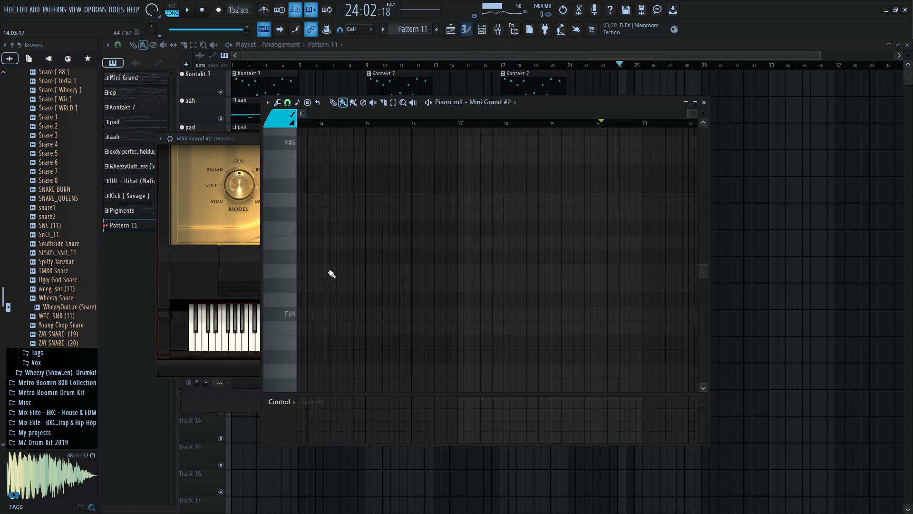
{"action": "left_click_drag", "start_coordinate": [297, 271], "coordinate": [297, 172]}
{"action": "scroll", "coordinate": [301, 184], "scroll_direction": "up", "scroll_amount": 3}
{"action": "left_click", "coordinate": [302, 167]}
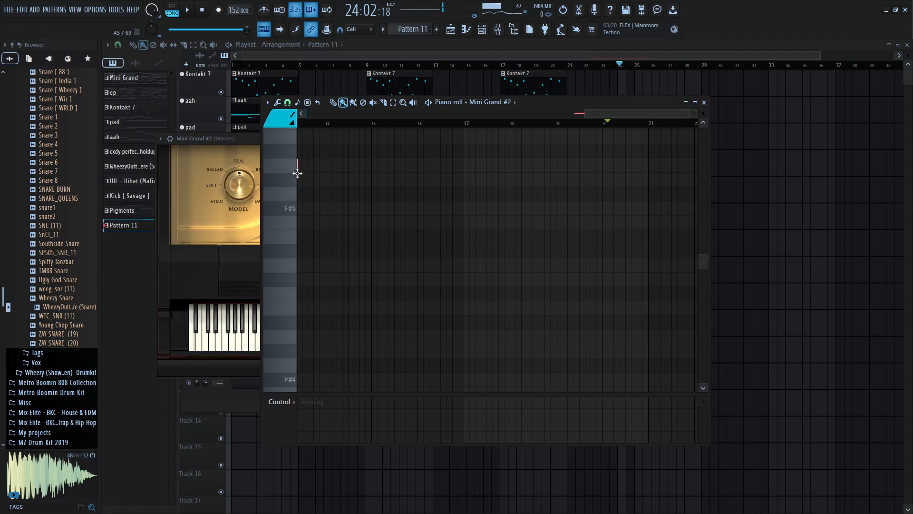
{"action": "scroll", "coordinate": [526, 177], "scroll_direction": "down", "scroll_amount": 4}
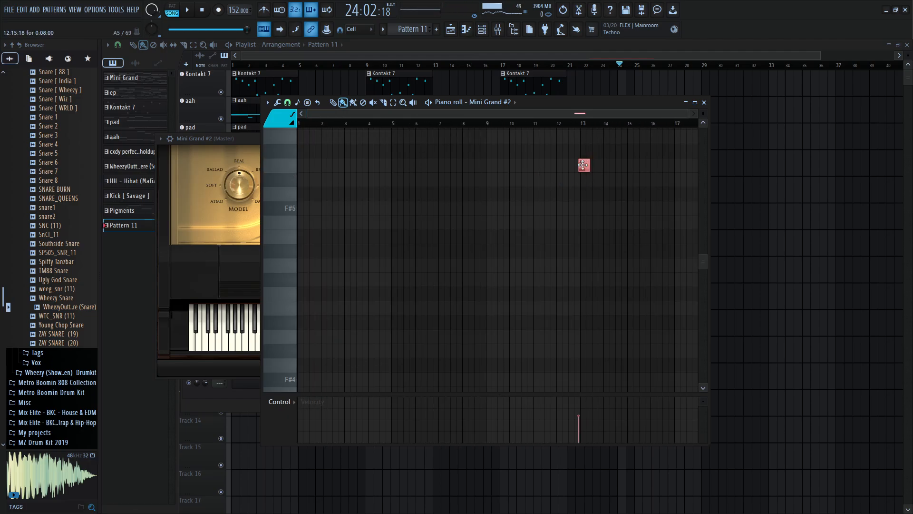
{"action": "left_click_drag", "start_coordinate": [584, 165], "coordinate": [303, 164]}
{"action": "left_click", "coordinate": [627, 47]}
{"action": "key", "text": "space"}
{"action": "scroll", "coordinate": [628, 75], "scroll_direction": "up", "scroll_amount": 2}
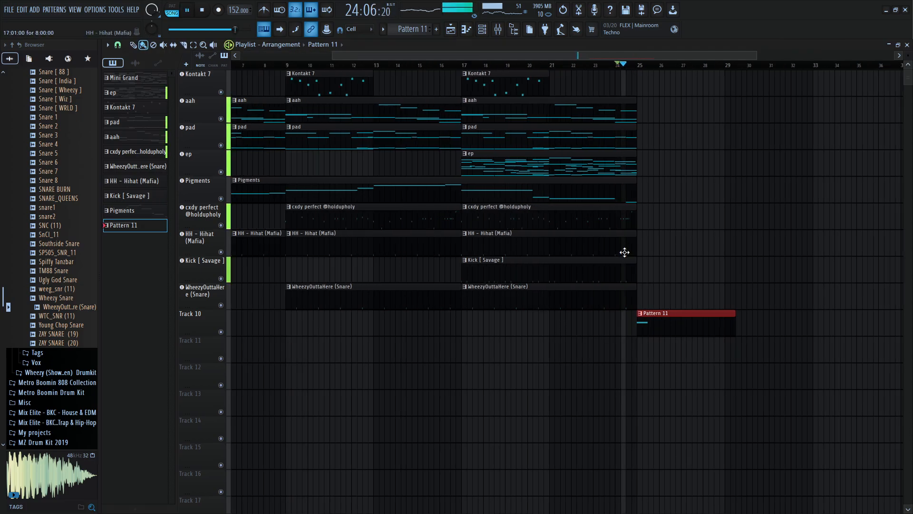
{"action": "key", "text": "space"}
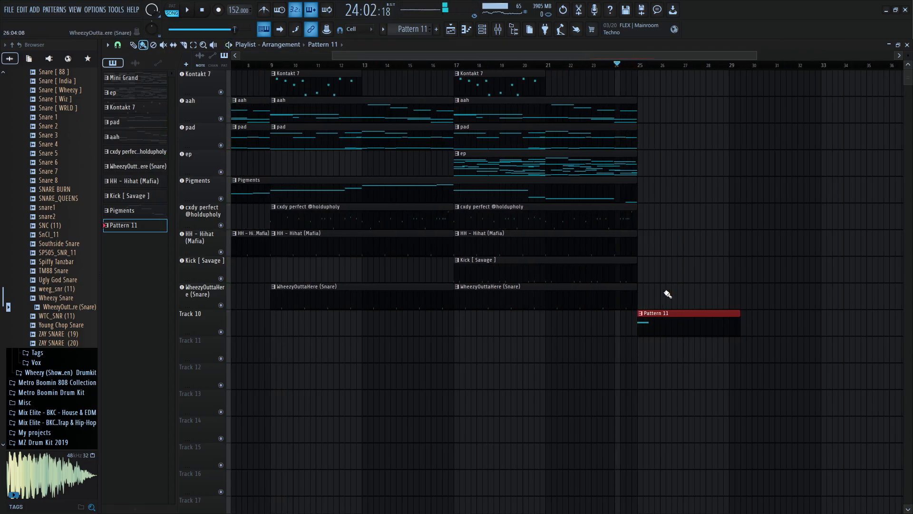
- In Pattern 11's Mini Grand #2 part, move the first note to F#5 and add half-bar C#6, D6 and B5 notes after it
{"action": "double_click", "coordinate": [652, 317]}
{"action": "left_click_drag", "start_coordinate": [301, 168], "coordinate": [312, 134]}
{"action": "scroll", "coordinate": [315, 151], "scroll_direction": "up", "scroll_amount": 1}
{"action": "left_click_drag", "start_coordinate": [310, 177], "coordinate": [316, 157]}
{"action": "scroll", "coordinate": [334, 203], "scroll_direction": "up", "scroll_amount": 6, "text": "ctrl"}
{"action": "key", "text": "space"}
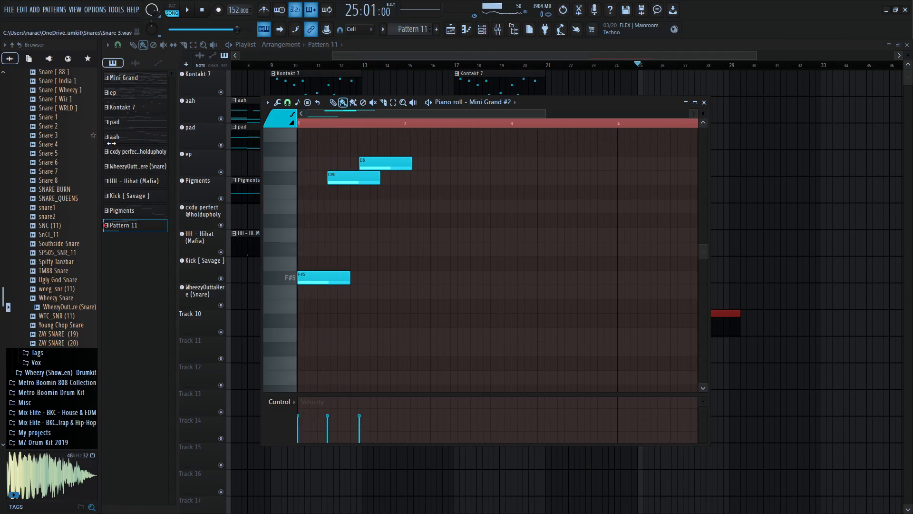
{"action": "key", "text": "space"}
{"action": "left_click_drag", "start_coordinate": [361, 163], "coordinate": [309, 182]}
- Copy the Pigments clip to bar 25 of its playlist track and play the arrangement from bar 25
{"action": "left_click_drag", "start_coordinate": [442, 163], "coordinate": [747, 183]}
{"action": "scroll", "coordinate": [684, 56], "scroll_direction": "down", "scroll_amount": 2}
{"action": "left_click", "coordinate": [683, 56]}
{"action": "key", "text": "space"}
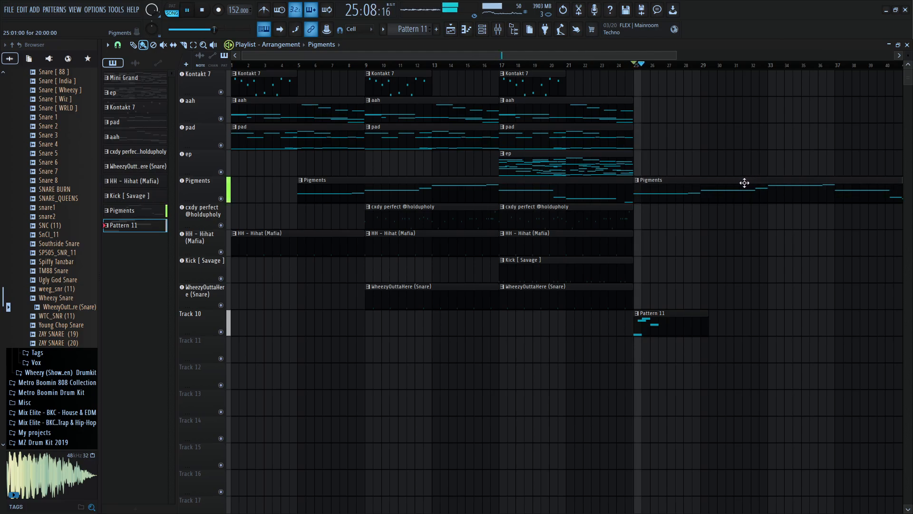
- Stop playback and move Pattern 11's B5 note earlier, to just past step 13 of bar 1
{"action": "key", "text": "space"}
{"action": "double_click", "coordinate": [649, 325]}
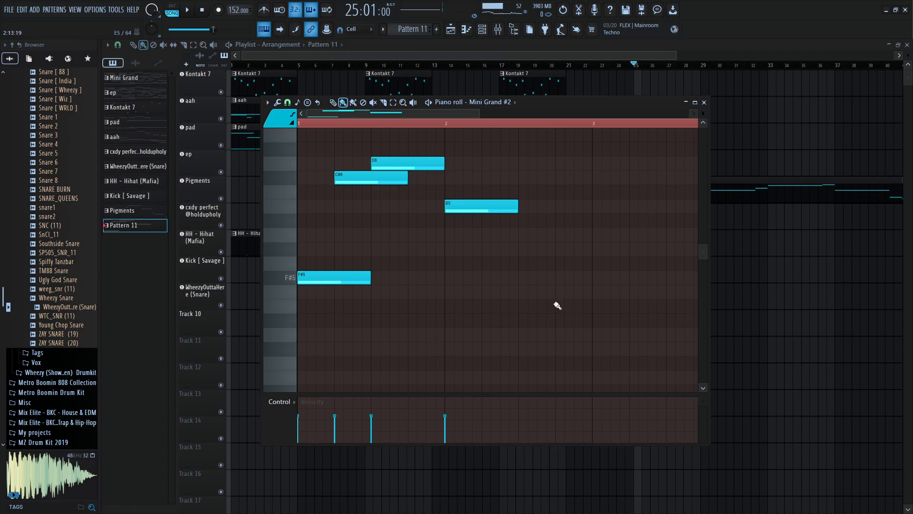
{"action": "scroll", "coordinate": [558, 305], "scroll_direction": "down", "scroll_amount": 2}
{"action": "left_click_drag", "start_coordinate": [413, 205], "coordinate": [392, 206]}
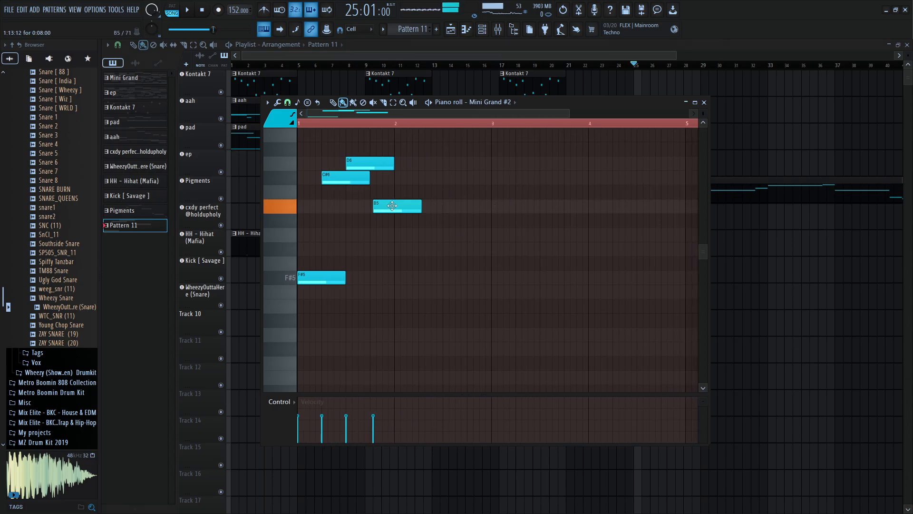
{"action": "left_click", "coordinate": [557, 50]}
{"action": "left_click_drag", "start_coordinate": [527, 209], "coordinate": [637, 225]}
{"action": "key", "text": "space"}
{"action": "key", "text": "space"}
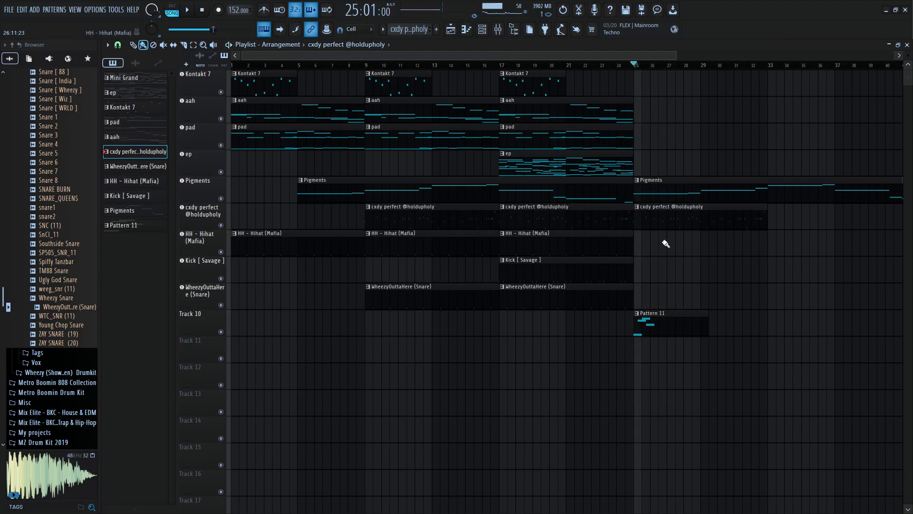
{"action": "left_click_drag", "start_coordinate": [637, 69], "coordinate": [489, 79]}
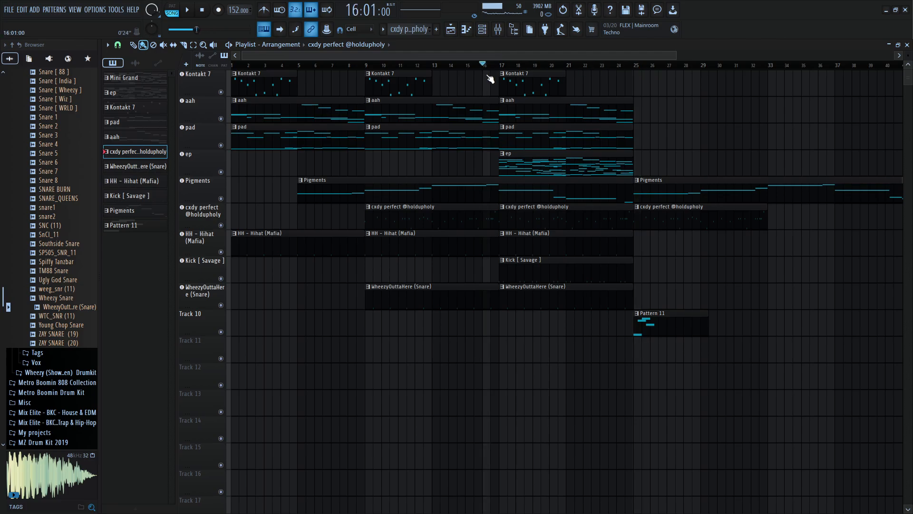
- Duplicate the bar 17 Kontakt 7, aah, pad, ep, hihat, kick and snare clips to bar 25
{"action": "left_click", "coordinate": [547, 165]}
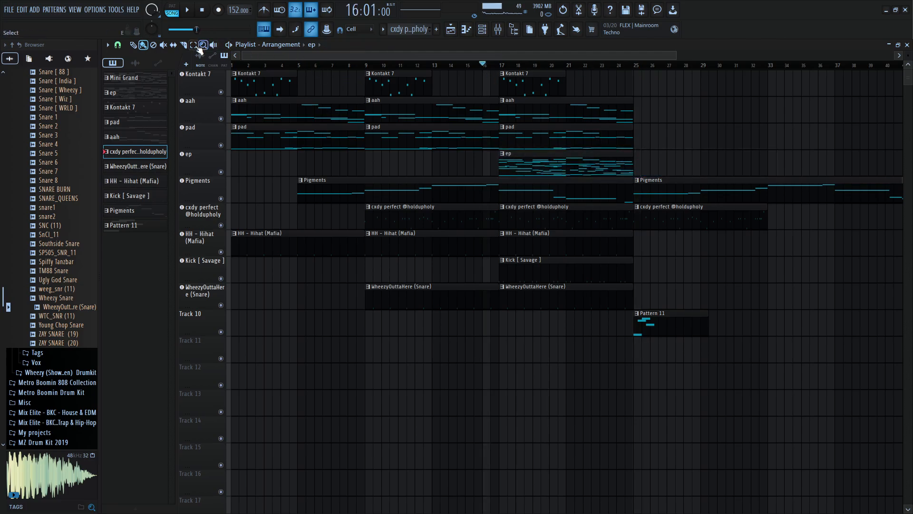
{"action": "left_click_drag", "start_coordinate": [513, 68], "coordinate": [571, 169]}
{"action": "key", "text": "ctrl+b"}
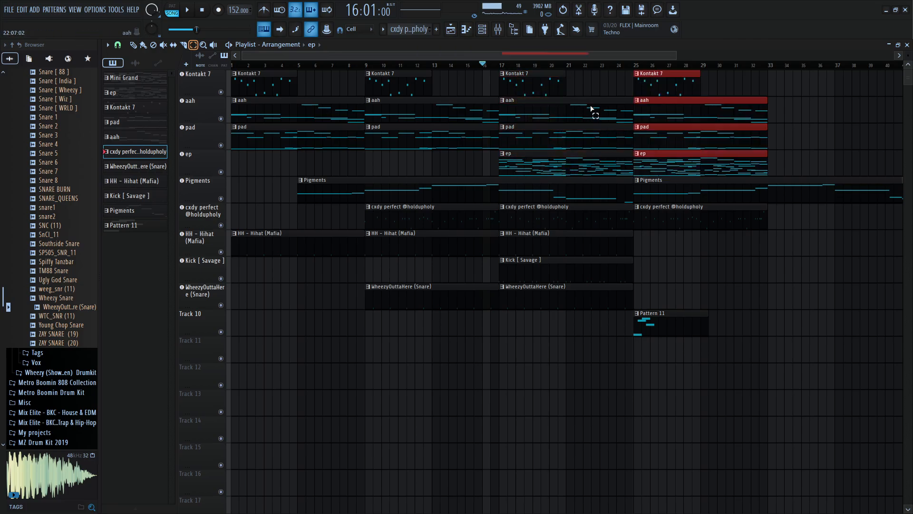
{"action": "left_click", "coordinate": [617, 84]}
{"action": "left_click_drag", "start_coordinate": [570, 307], "coordinate": [582, 233]}
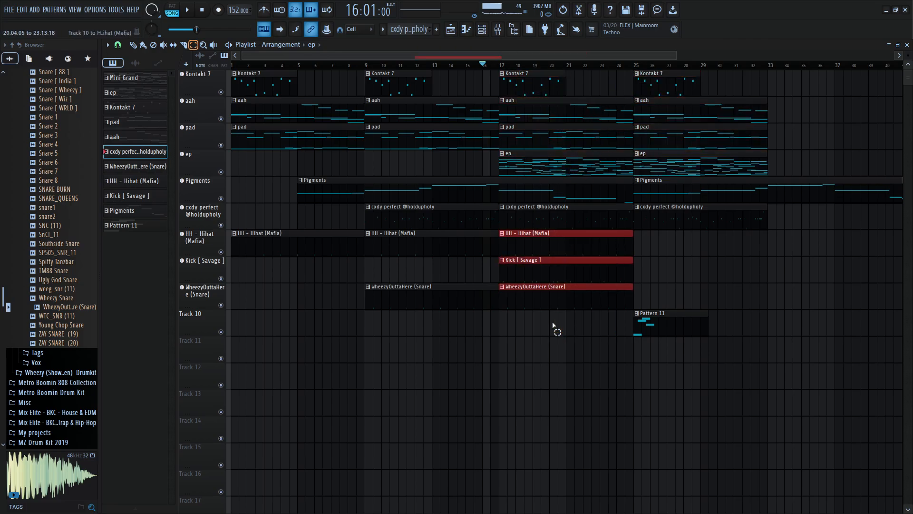
{"action": "key", "text": "ctrl+b"}
{"action": "left_click", "coordinate": [646, 324]}
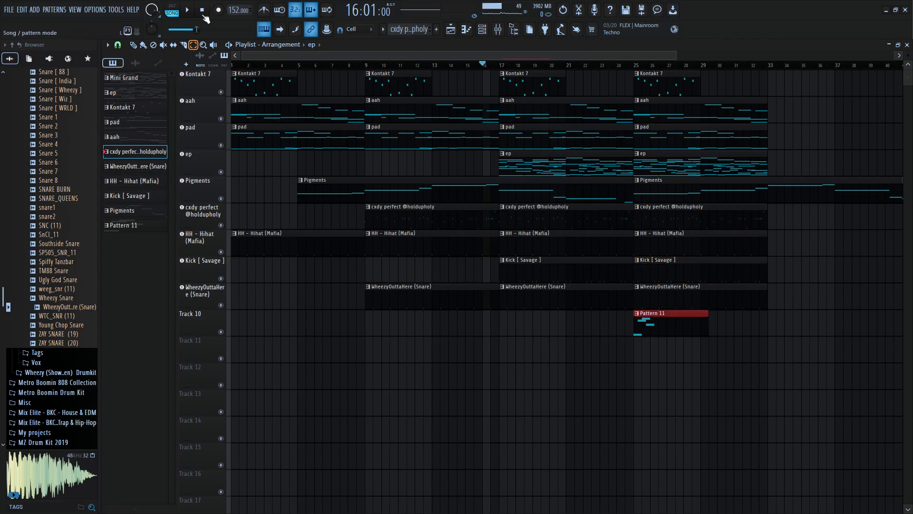
- Play the song from the start, lower the Pigments mixer track's volume slightly, and stop playback
{"action": "left_click", "coordinate": [189, 12]}
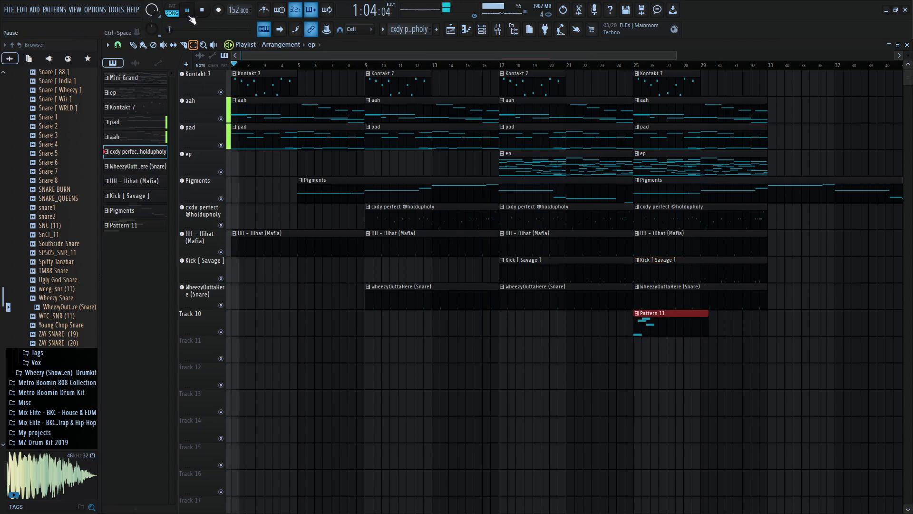
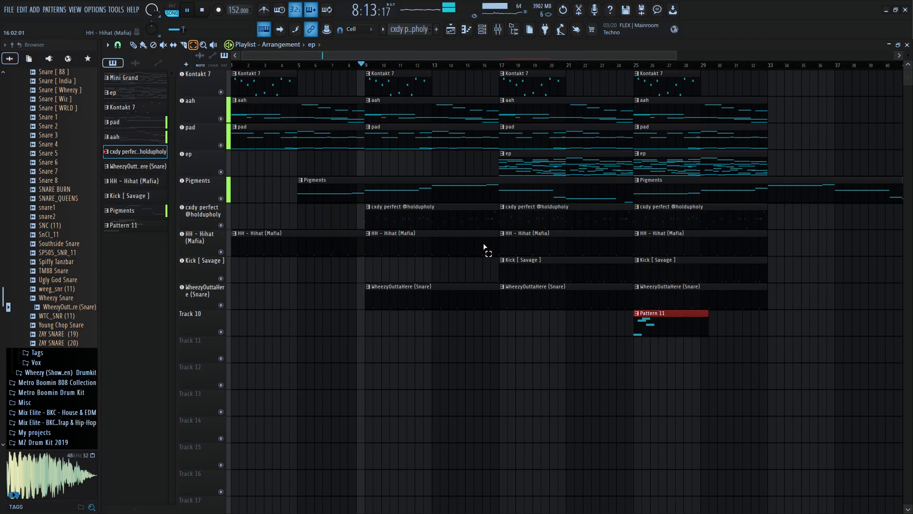
{"action": "left_click", "coordinate": [496, 29]}
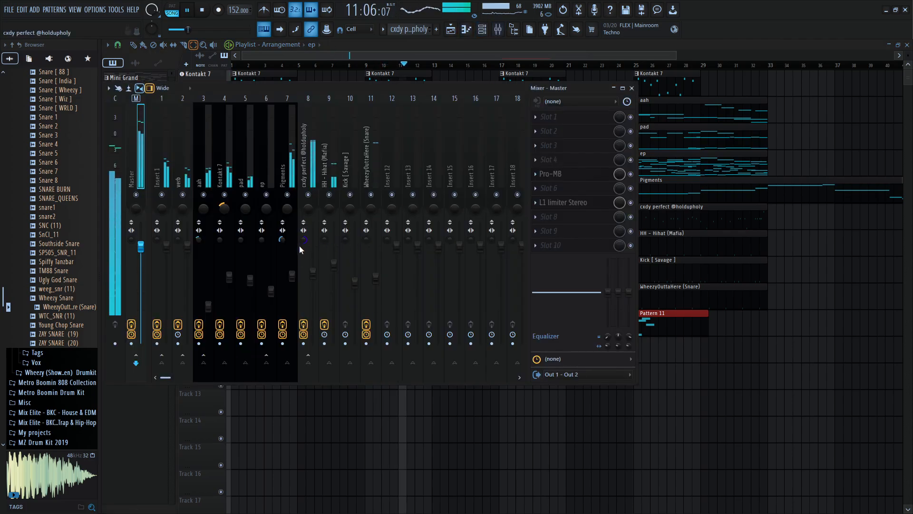
{"action": "left_click", "coordinate": [292, 276]}
{"action": "left_click_drag", "start_coordinate": [292, 276], "coordinate": [292, 284]}
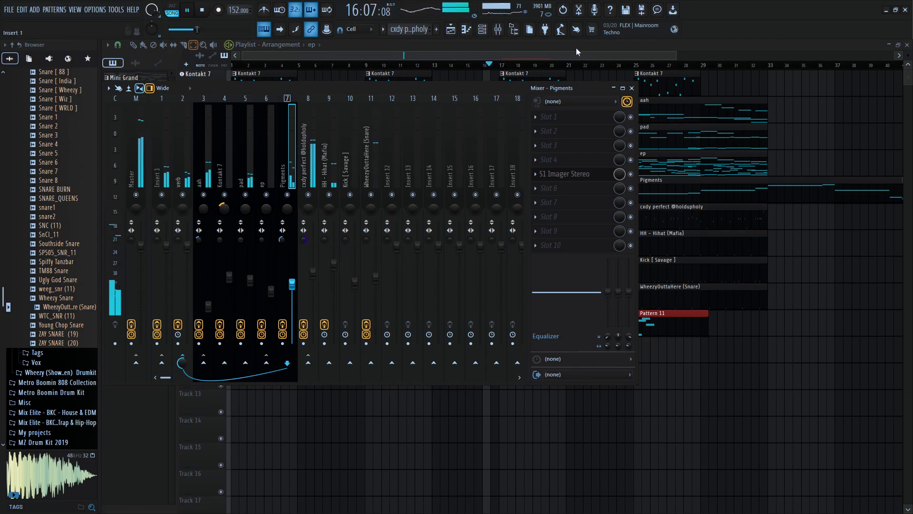
{"action": "left_click", "coordinate": [632, 88]}
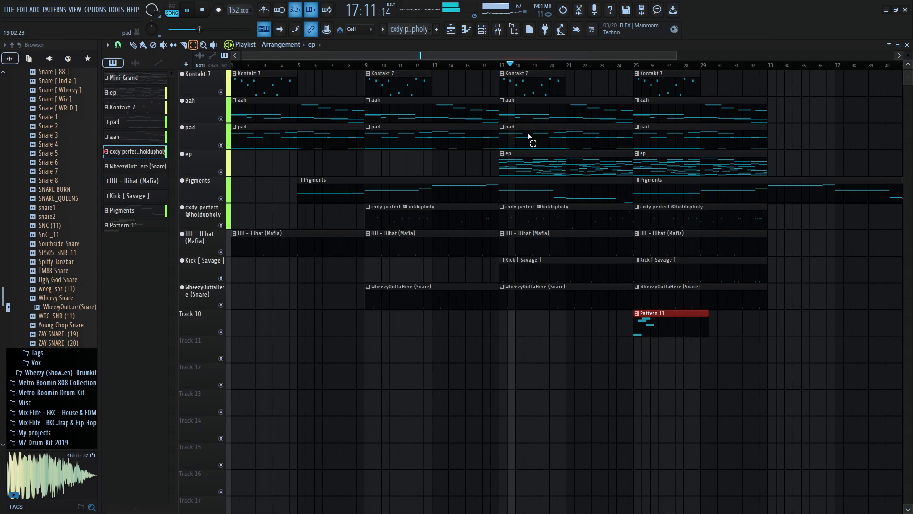
{"action": "key", "text": "space"}
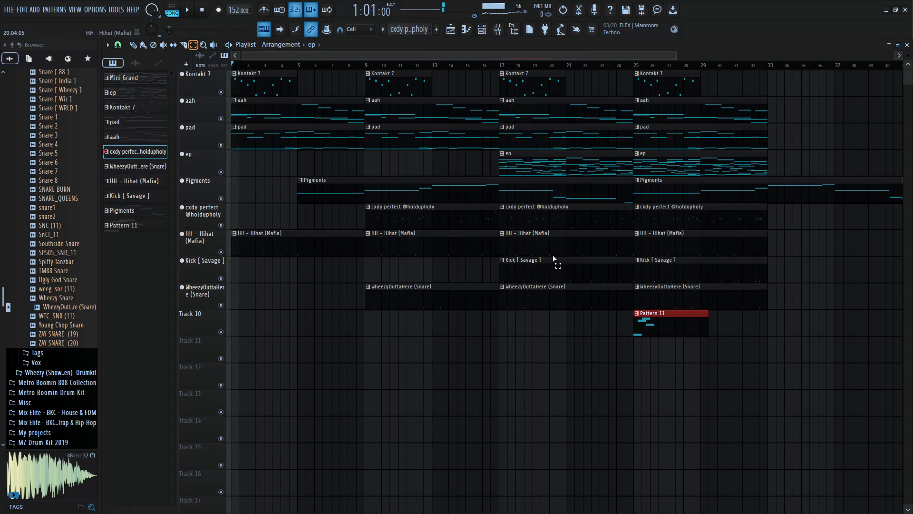
{"action": "left_click", "coordinate": [541, 260]}
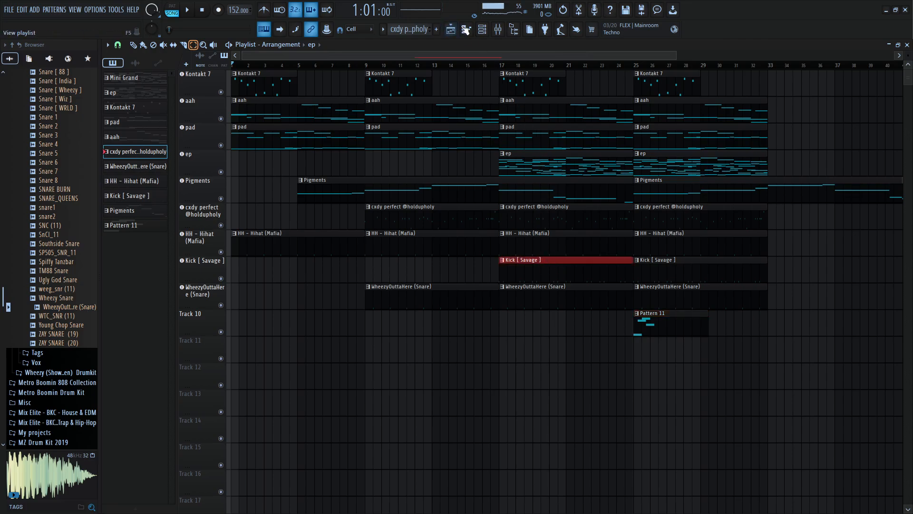
{"action": "left_click", "coordinate": [482, 29]}
{"action": "key", "text": "Escape"}
{"action": "left_click", "coordinate": [487, 29]}
{"action": "key", "text": "Escape"}
- Copy the Kick [ Savage ] clip to bar 9 and make the kick clip at bar 17 a unique pattern
{"action": "mouse_move", "coordinate": [563, 269]}
{"action": "left_mouse_down"}
{"action": "mouse_move", "coordinate": [424, 253]}
{"action": "mouse_move", "coordinate": [558, 272]}
{"action": "left_mouse_up"}
{"action": "right_click", "coordinate": [504, 262]}
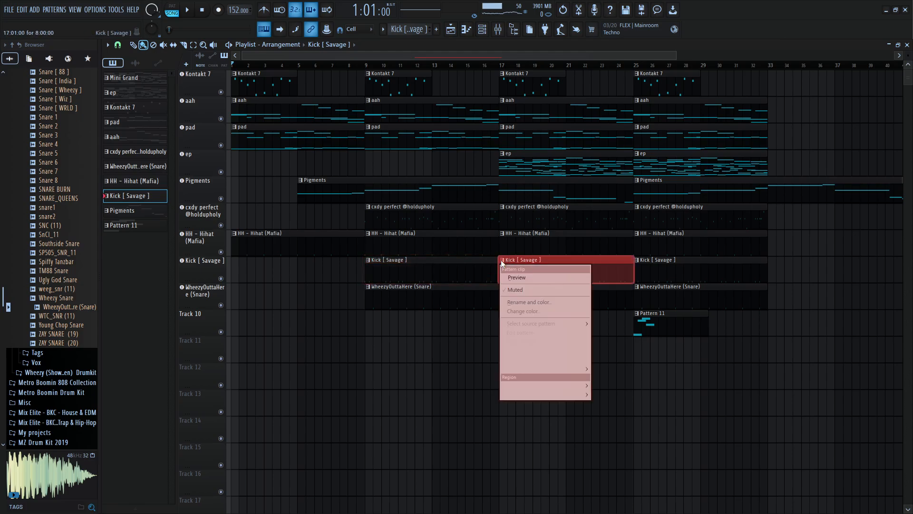
{"action": "key", "text": "Escape"}
{"action": "right_click", "coordinate": [504, 263]}
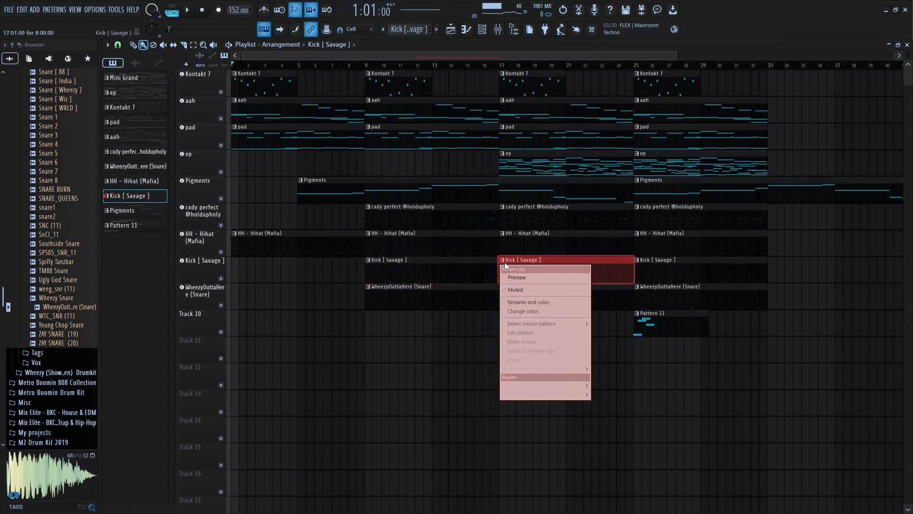
{"action": "left_click", "coordinate": [555, 341]}
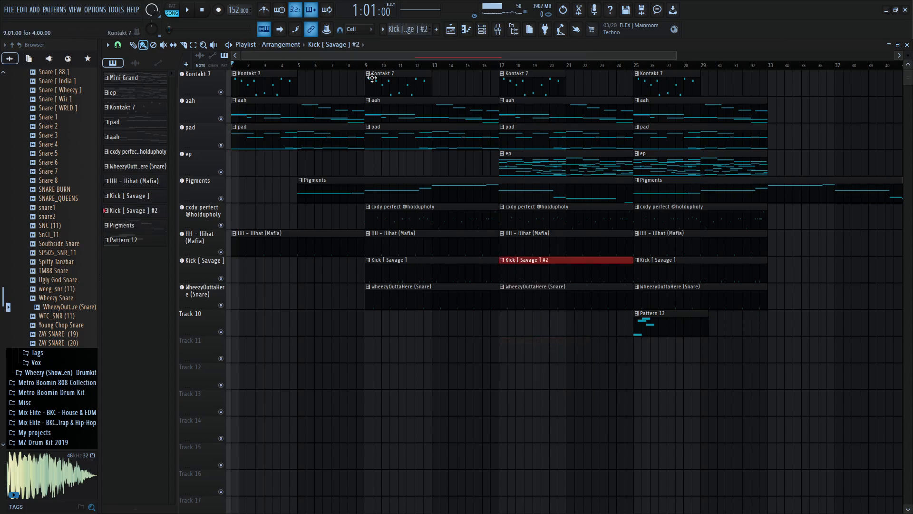
- Audition the arrangement from bar 9 to hear the kick pattern leading up to bar 17
{"action": "left_click", "coordinate": [365, 65]}
{"action": "key", "text": "space"}
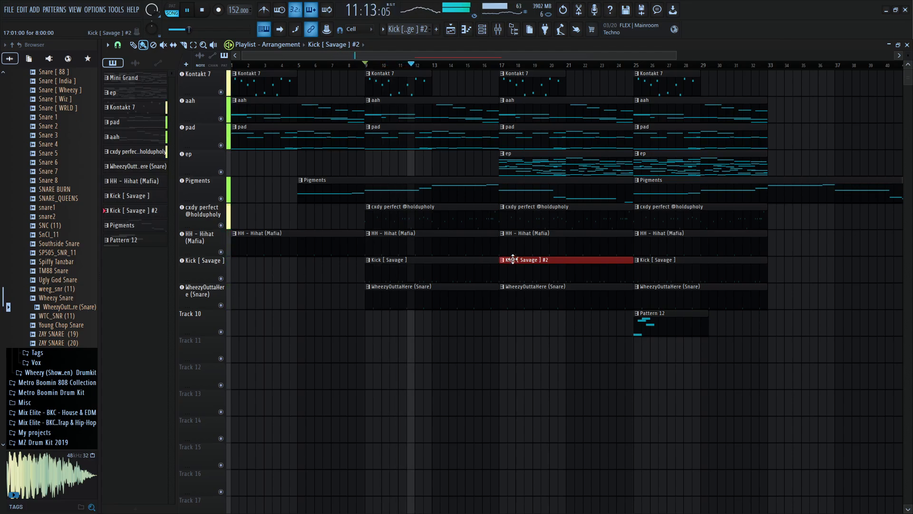
{"action": "scroll", "coordinate": [542, 289], "scroll_direction": "up", "scroll_amount": 3}
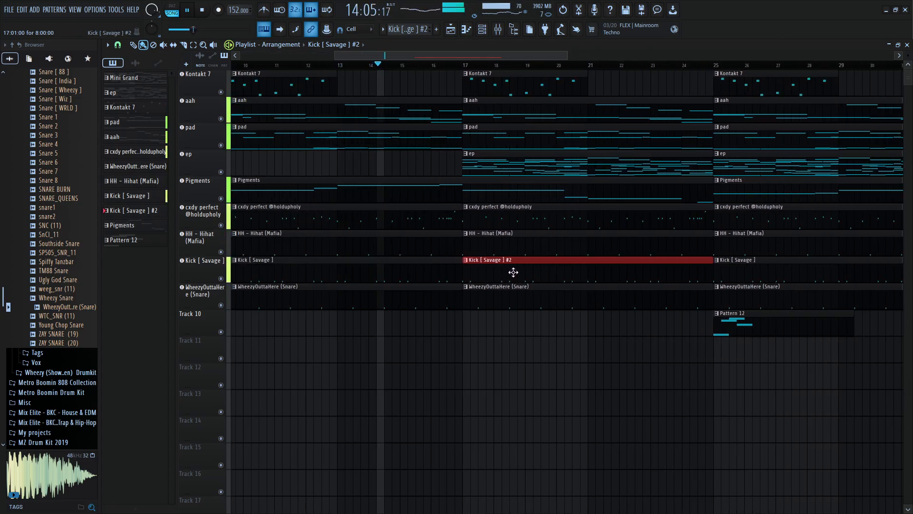
{"action": "scroll", "coordinate": [512, 272], "scroll_direction": "up", "scroll_amount": 2}
{"action": "scroll", "coordinate": [513, 272], "scroll_direction": "up", "scroll_amount": 1}
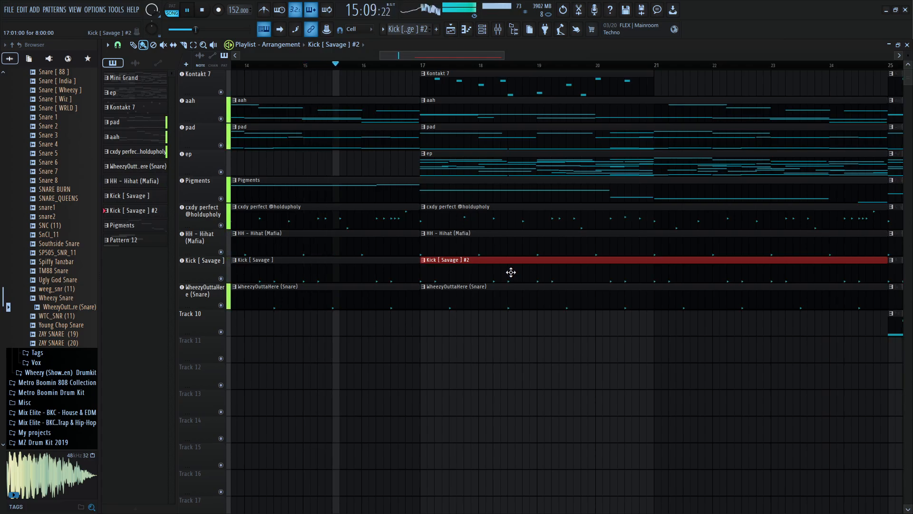
{"action": "key", "text": "space"}
- Add C5 kick hits at steps 6 and 7 of bar 1 in the Kick [ Savage ] #2 pattern
{"action": "double_click", "coordinate": [465, 259]}
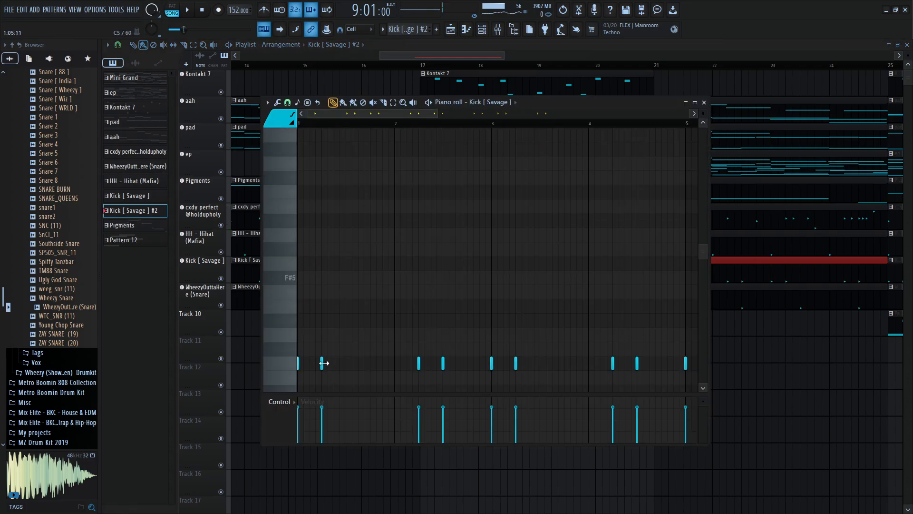
{"action": "left_click_drag", "start_coordinate": [322, 364], "coordinate": [325, 365]}
{"action": "scroll", "coordinate": [328, 364], "scroll_direction": "up", "scroll_amount": 3}
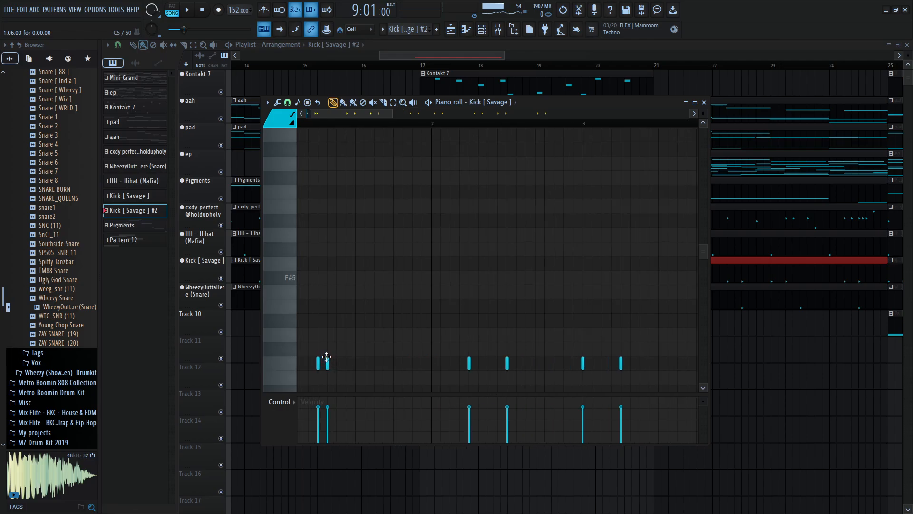
{"action": "left_click", "coordinate": [339, 366]}
{"action": "scroll", "coordinate": [338, 368], "scroll_direction": "up", "scroll_amount": 2}
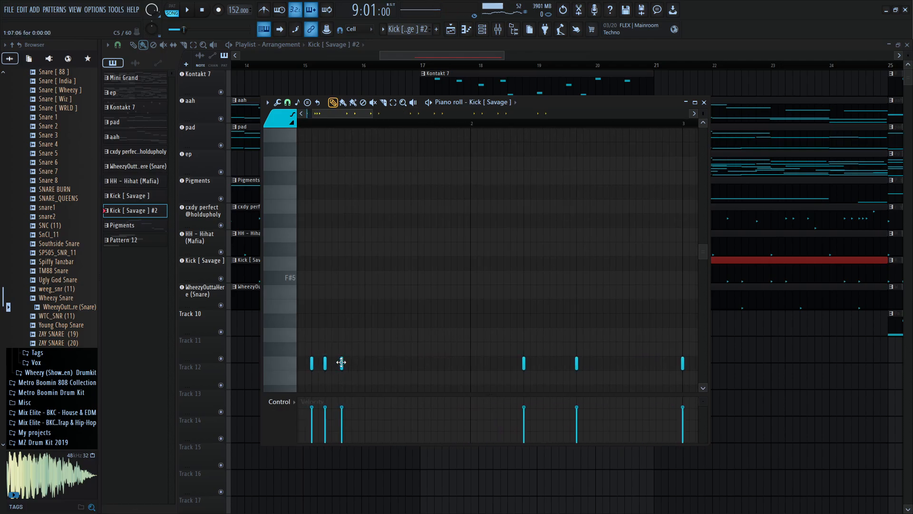
{"action": "left_click_drag", "start_coordinate": [341, 362], "coordinate": [338, 363]}
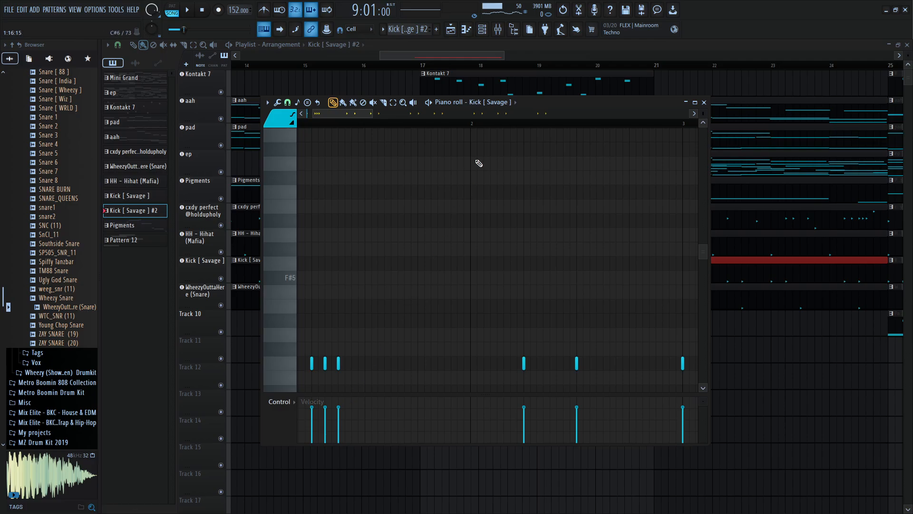
{"action": "left_click", "coordinate": [528, 55]}
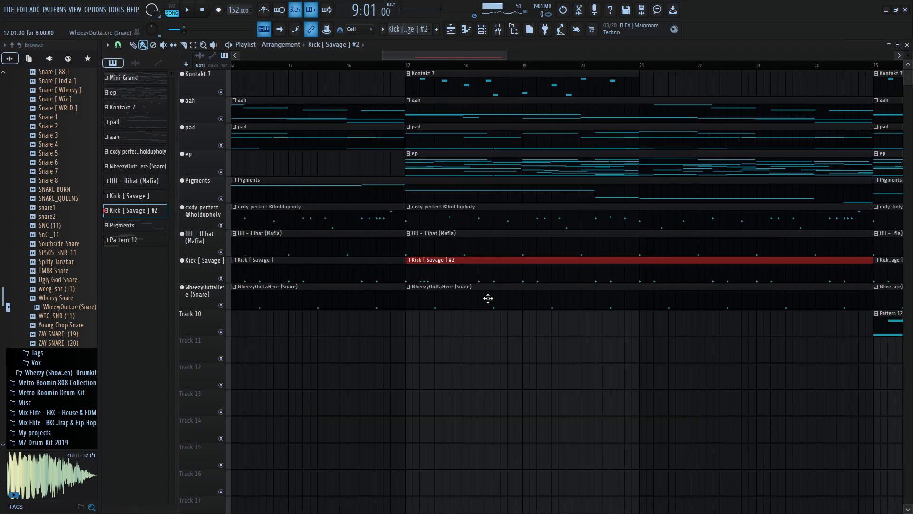
- Play the arrangement from bar 9 into bar 17 to check the kick variation, then stop playback
{"action": "scroll", "coordinate": [488, 298], "scroll_direction": "down", "scroll_amount": 2}
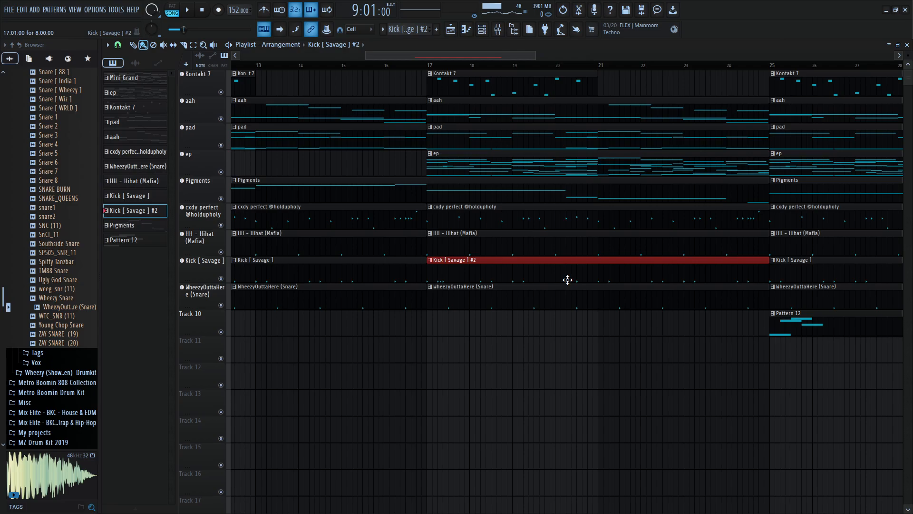
{"action": "key", "text": "space"}
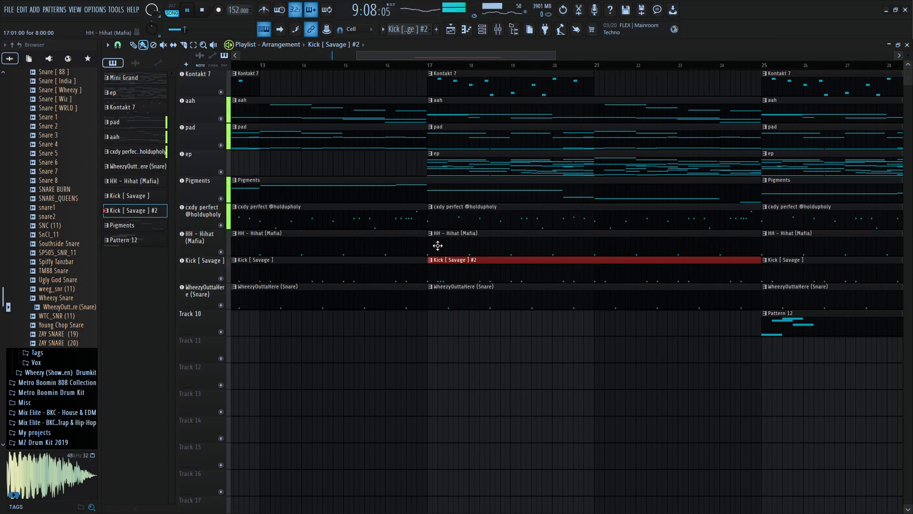
{"action": "scroll", "coordinate": [435, 304], "scroll_direction": "down", "scroll_amount": 3}
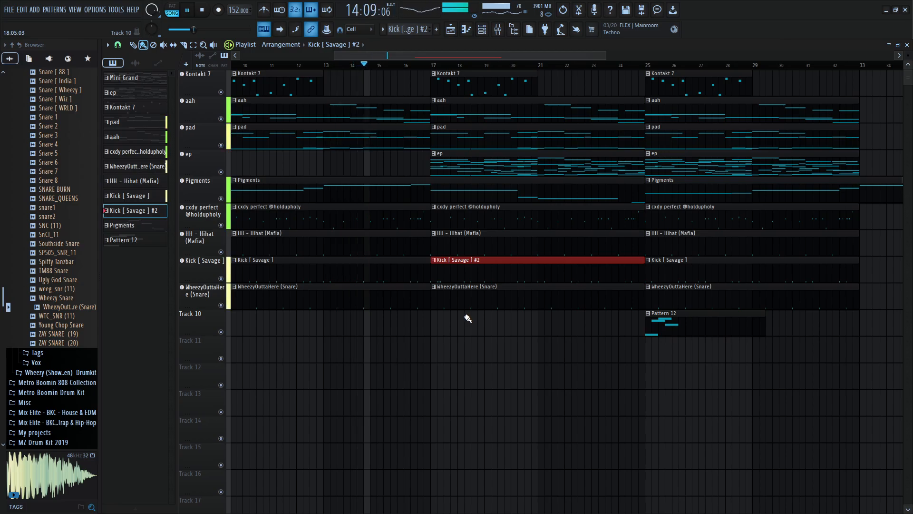
{"action": "scroll", "coordinate": [522, 312], "scroll_direction": "up", "scroll_amount": 3}
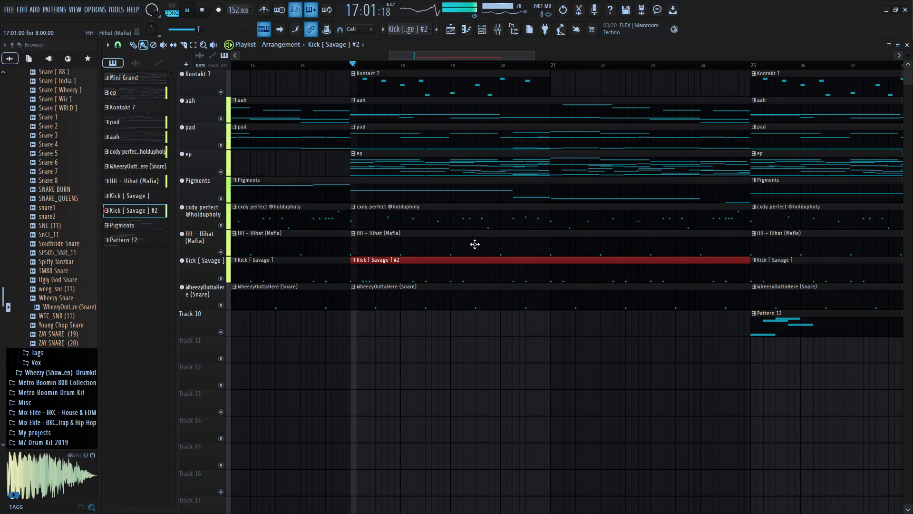
{"action": "key", "text": "space"}
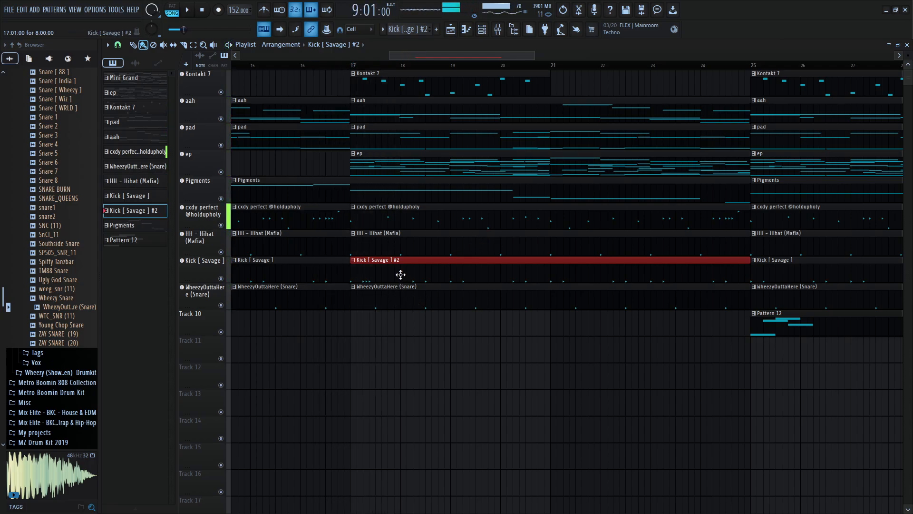
- Add C5 kick hits at steps 9, 11, 12 and 13 of bar 1 in Kick [ Savage ] #2 and audition them
{"action": "double_click", "coordinate": [402, 271]}
{"action": "left_click_drag", "start_coordinate": [365, 112], "coordinate": [333, 112]}
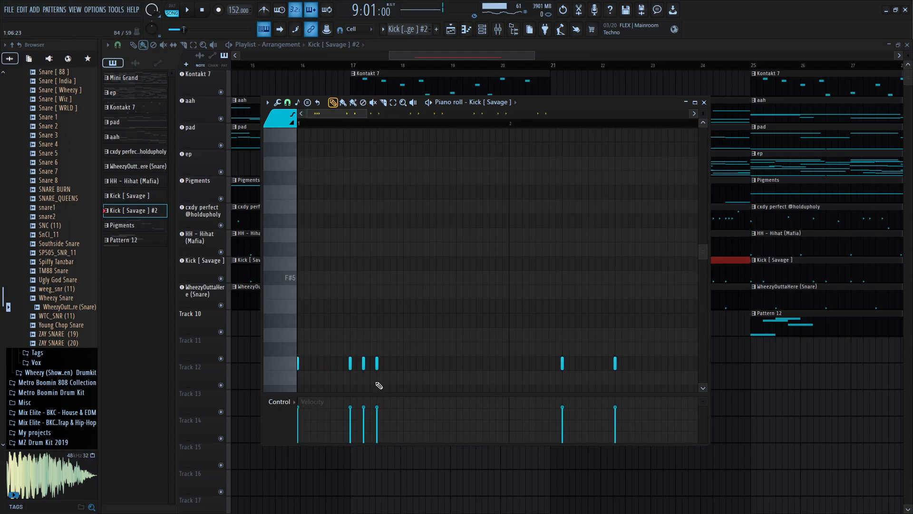
{"action": "left_click", "coordinate": [411, 364]}
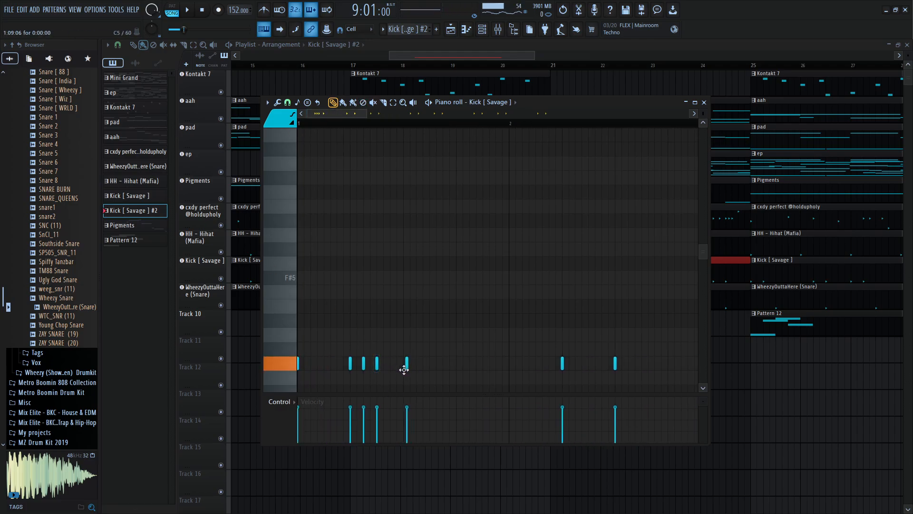
{"action": "left_click", "coordinate": [432, 374]}
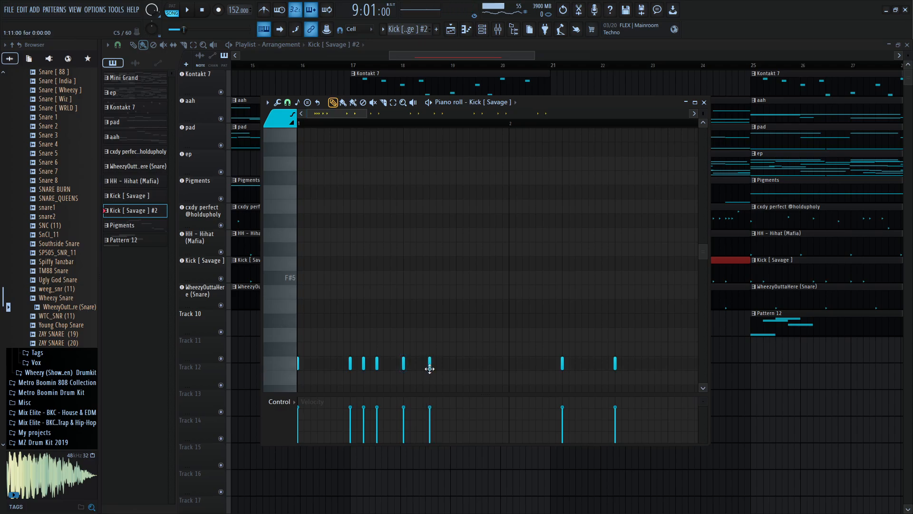
{"action": "left_click", "coordinate": [437, 367]}
{"action": "left_click", "coordinate": [456, 366]}
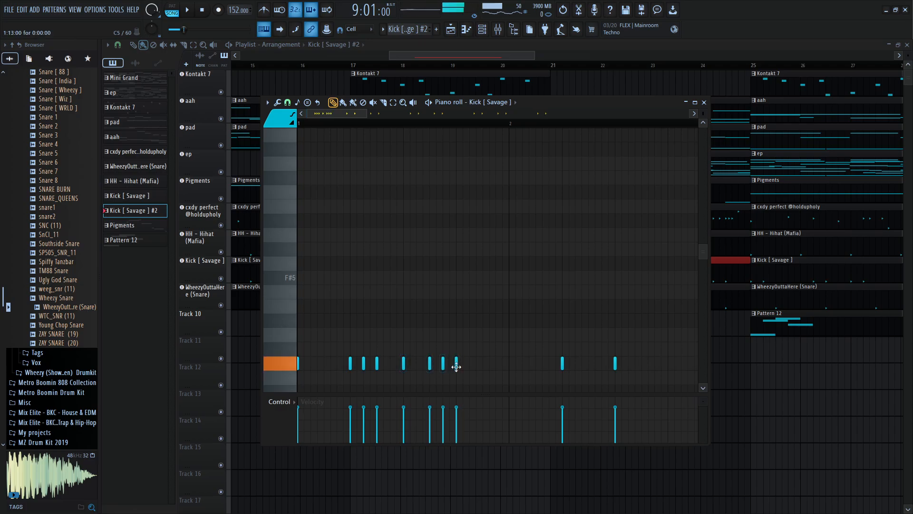
{"action": "key", "text": "space"}
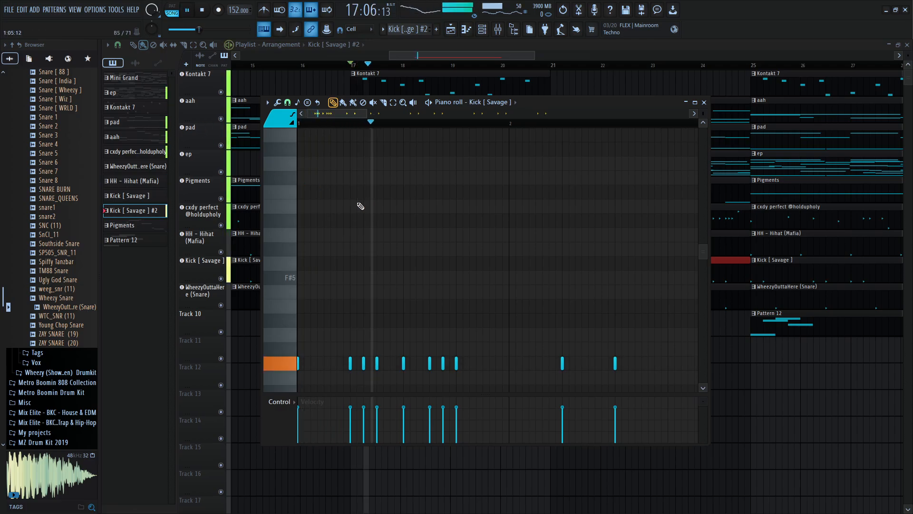
{"action": "key", "text": "space"}
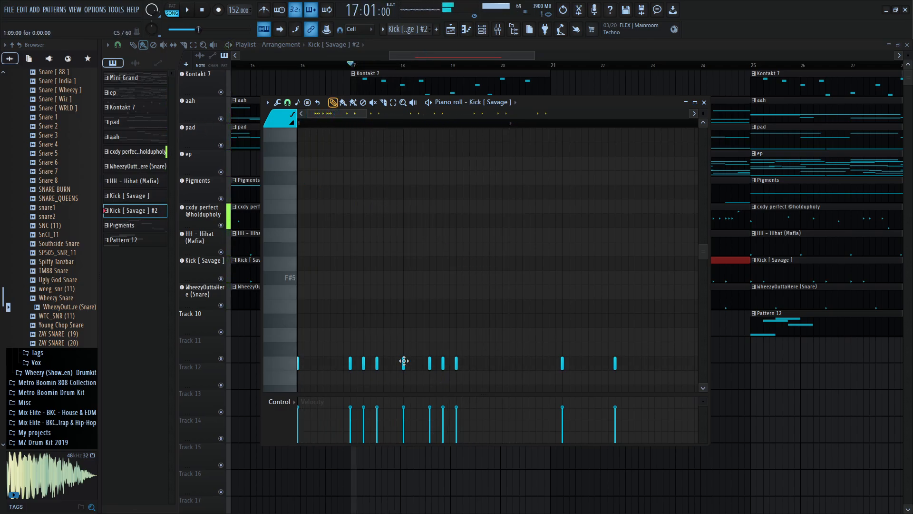
- Rearrange the new bar 1 kick hits to fall on steps 11, 13, 14 and 15, and play the result
{"action": "left_click_drag", "start_coordinate": [403, 362], "coordinate": [482, 369]}
{"action": "key", "text": "space"}
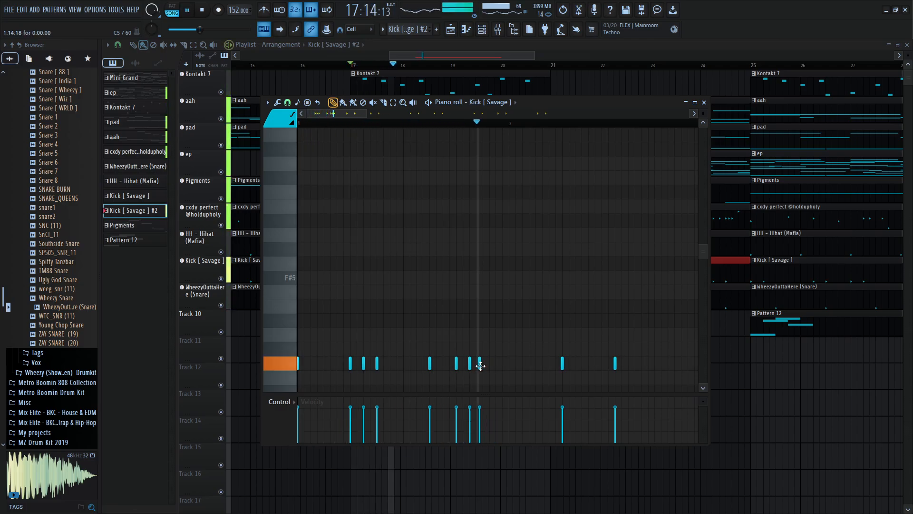
{"action": "scroll", "coordinate": [486, 364], "scroll_direction": "down", "scroll_amount": 2}
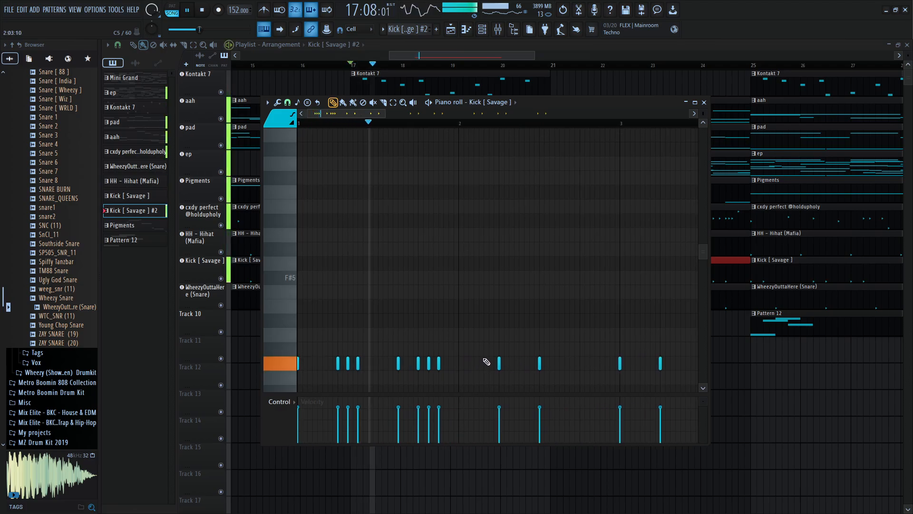
- Replace the step 9 kick hit in bar 2 with hits at steps 13 and 15, and delete the hit at the start of bar 3
{"action": "scroll", "coordinate": [484, 362], "scroll_direction": "right", "scroll_amount": 5}
{"action": "right_click", "coordinate": [433, 363]}
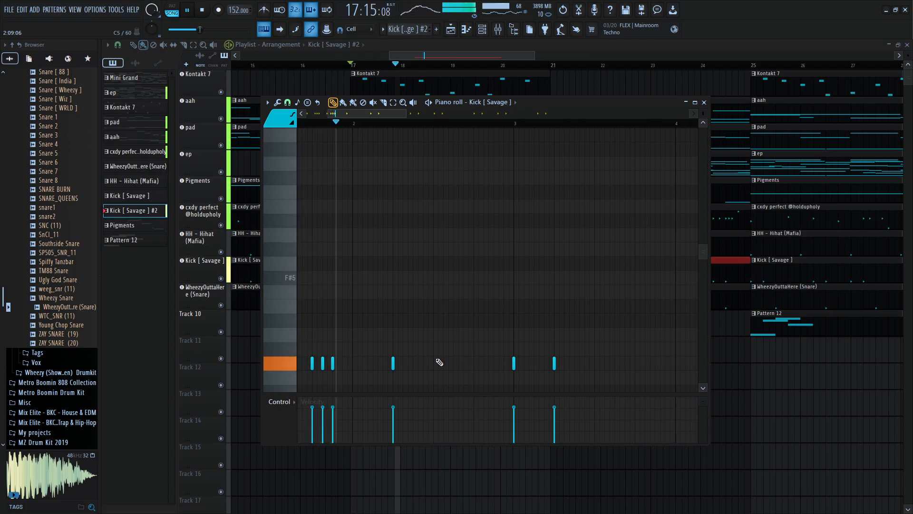
{"action": "key", "text": "space"}
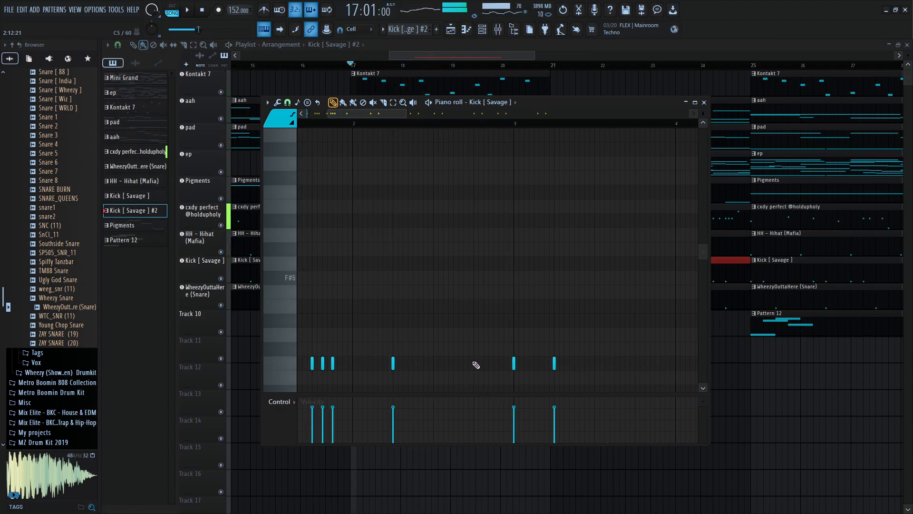
{"action": "left_click_drag", "start_coordinate": [491, 363], "coordinate": [495, 363]}
{"action": "key", "text": "space"}
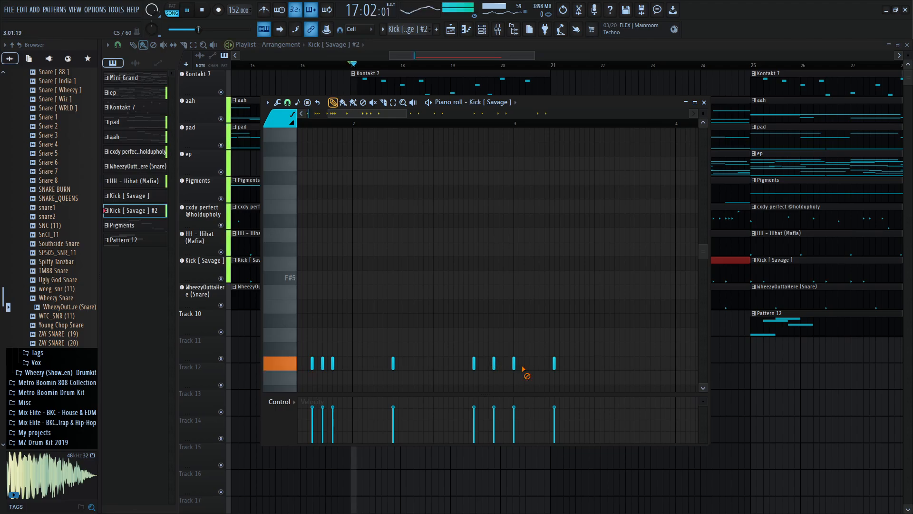
{"action": "right_click", "coordinate": [514, 365]}
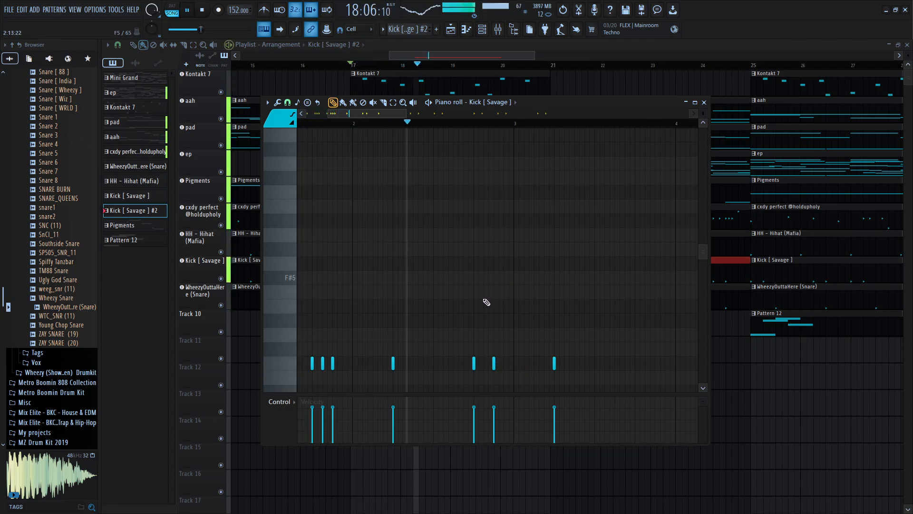
{"action": "key", "text": "space"}
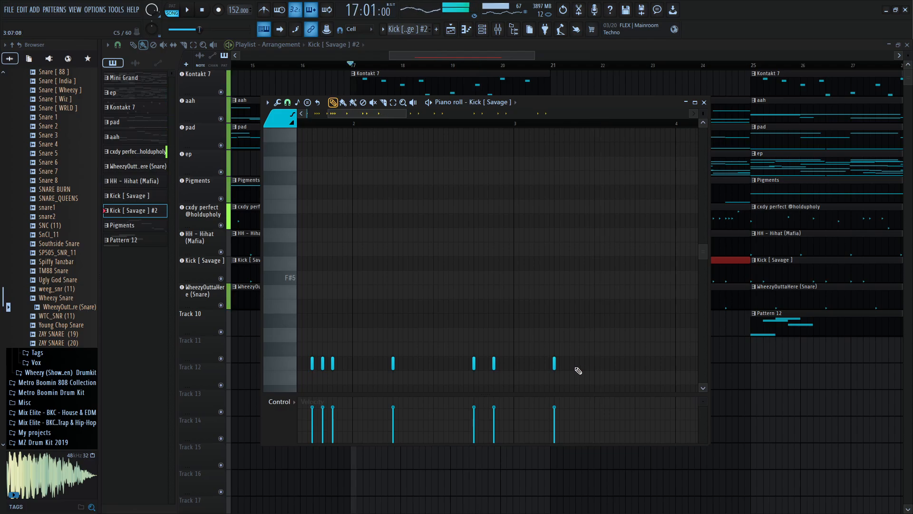
- Audition the kick pattern and add C5 hits at steps 11 and 13 of bar 3
{"action": "key", "text": "space"}
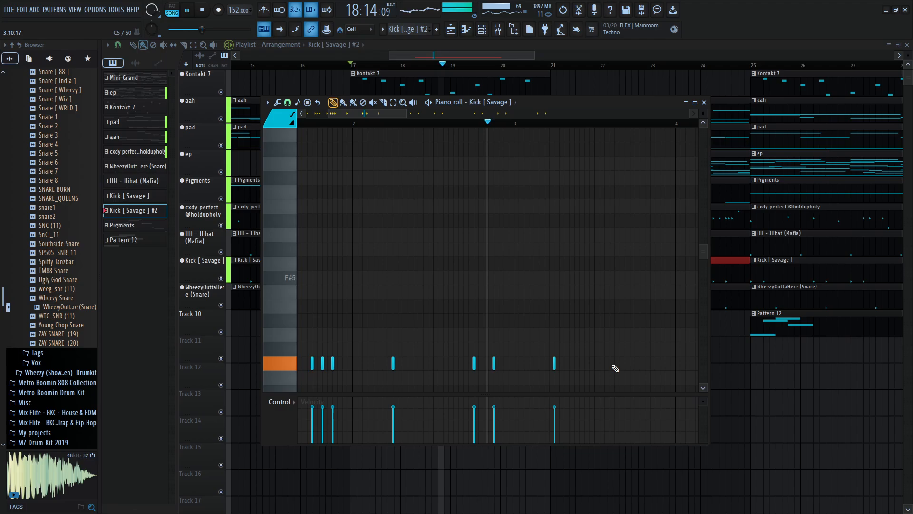
{"action": "left_click", "coordinate": [614, 364]}
{"action": "key", "text": "space"}
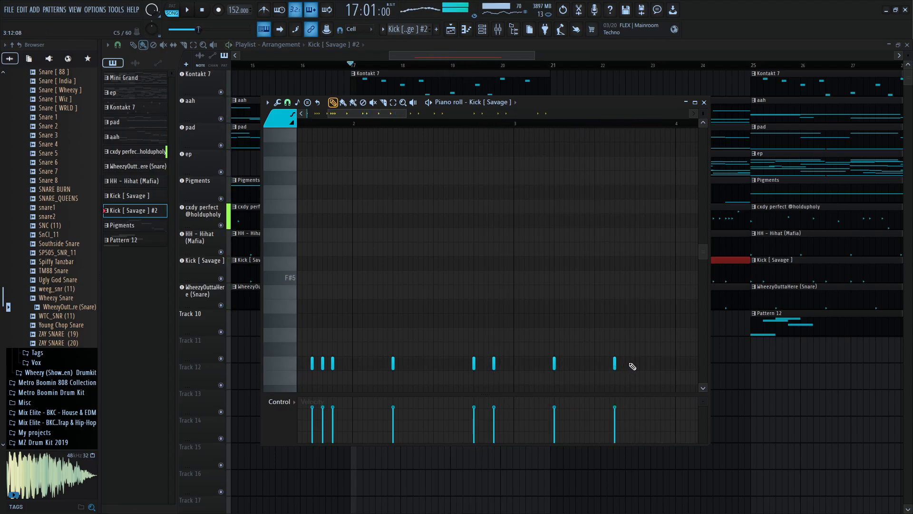
{"action": "left_click", "coordinate": [637, 364]}
{"action": "left_click_drag", "start_coordinate": [637, 365], "coordinate": [635, 366]}
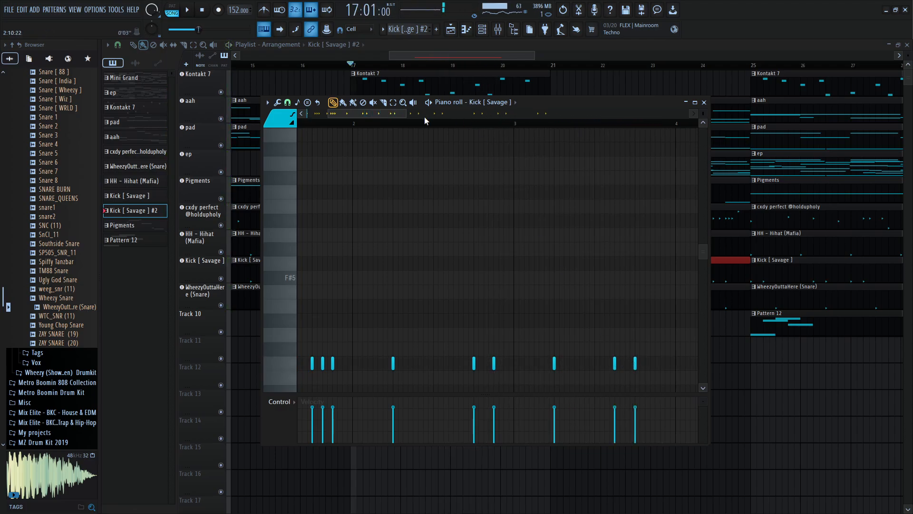
- Give the bar 1 kick hits at steps 5–7 and 13–15 rising velocities, and play the pattern through its later bars
{"action": "left_click_drag", "start_coordinate": [403, 114], "coordinate": [274, 122]}
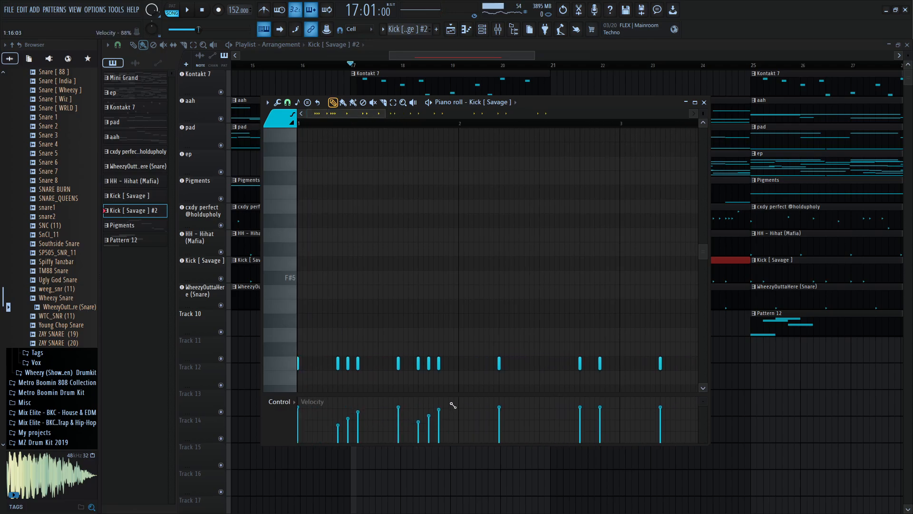
{"action": "key", "text": "space"}
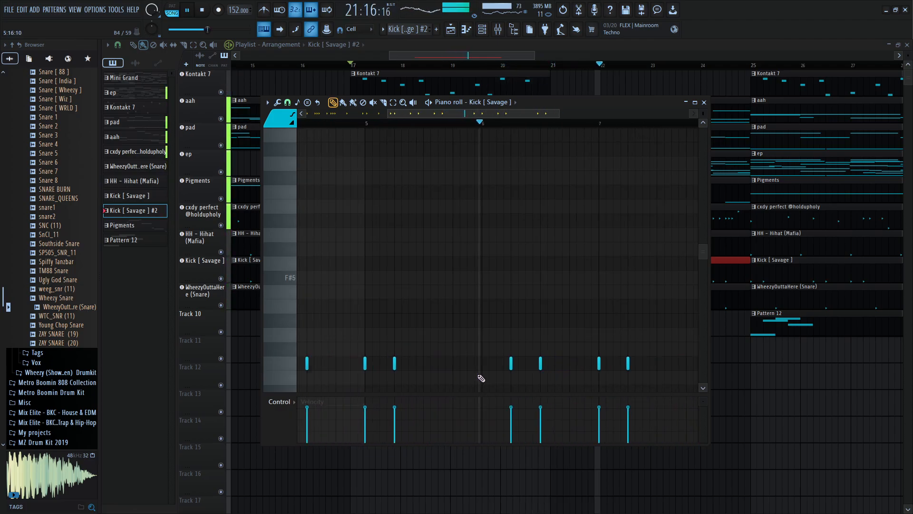
{"action": "scroll", "coordinate": [481, 378], "scroll_direction": "down", "scroll_amount": 2}
{"action": "key", "text": "space"}
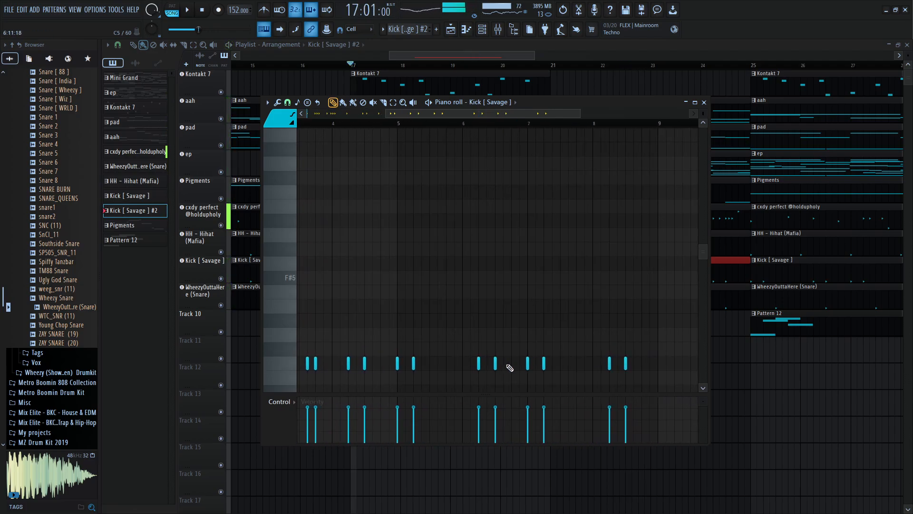
- Add C5 kick hits at steps 13, 14 and 15 of bar 6 with rising velocities and audition them from bar 5
{"action": "left_click", "coordinate": [495, 363]}
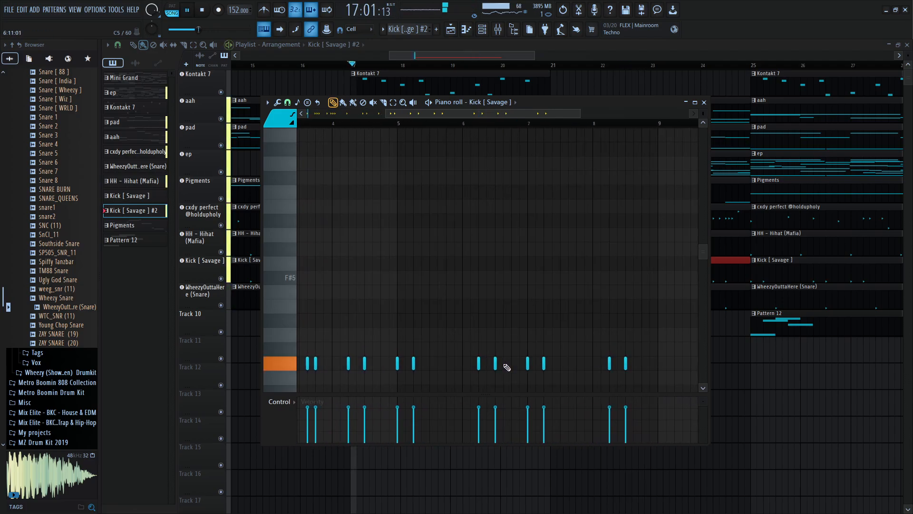
{"action": "left_click", "coordinate": [391, 124]}
{"action": "key", "text": "space"}
{"action": "scroll", "coordinate": [523, 361], "scroll_direction": "up", "scroll_amount": 2}
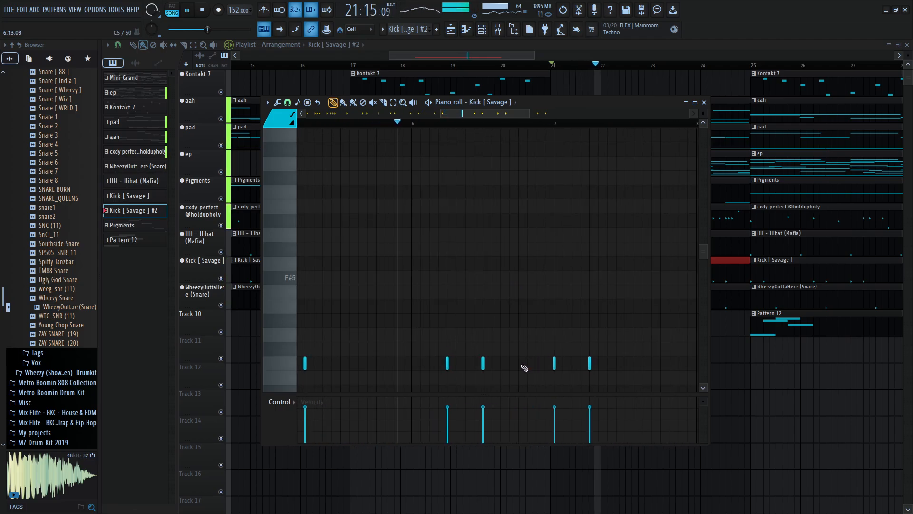
{"action": "left_click", "coordinate": [516, 363]}
{"action": "key", "text": "space"}
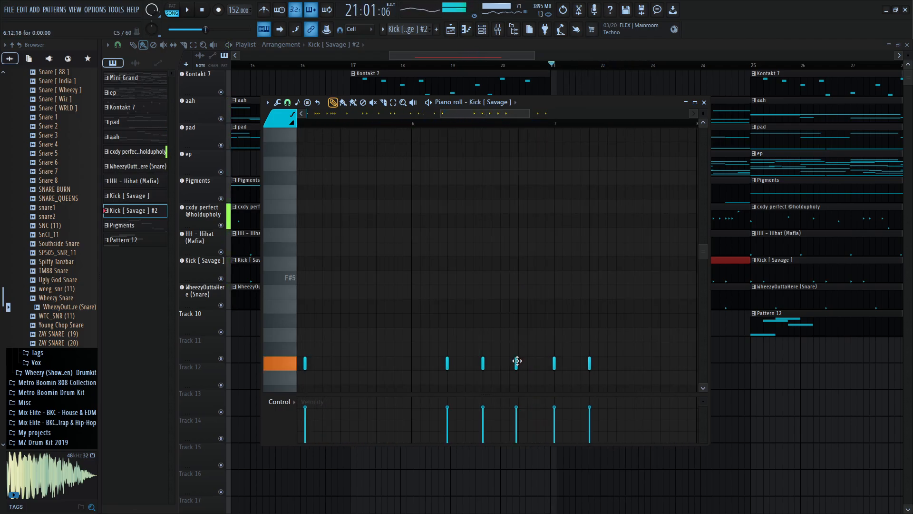
{"action": "left_click_drag", "start_coordinate": [520, 363], "coordinate": [536, 367]}
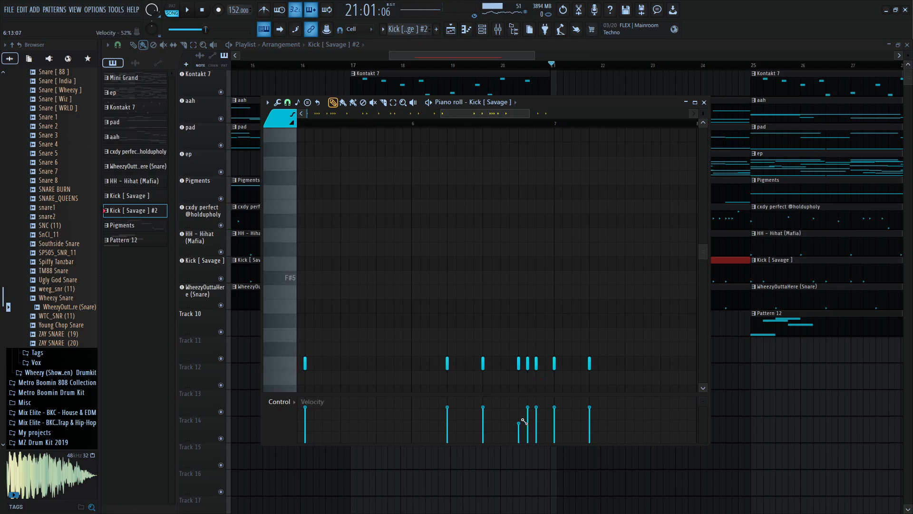
{"action": "key", "text": "space"}
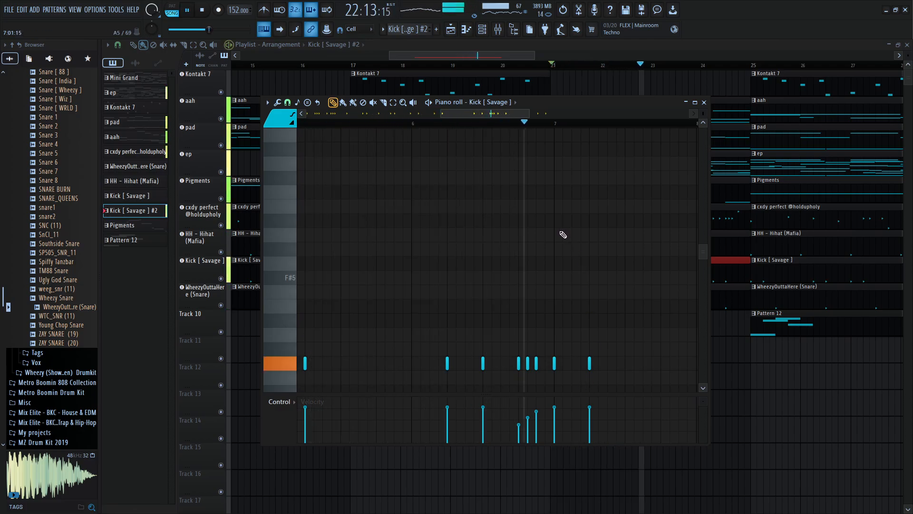
- Add a C5 kick hit at step 3 of bar 7, play the arrangement into bar 25, and set the playhead in bar 24
{"action": "key", "text": "space"}
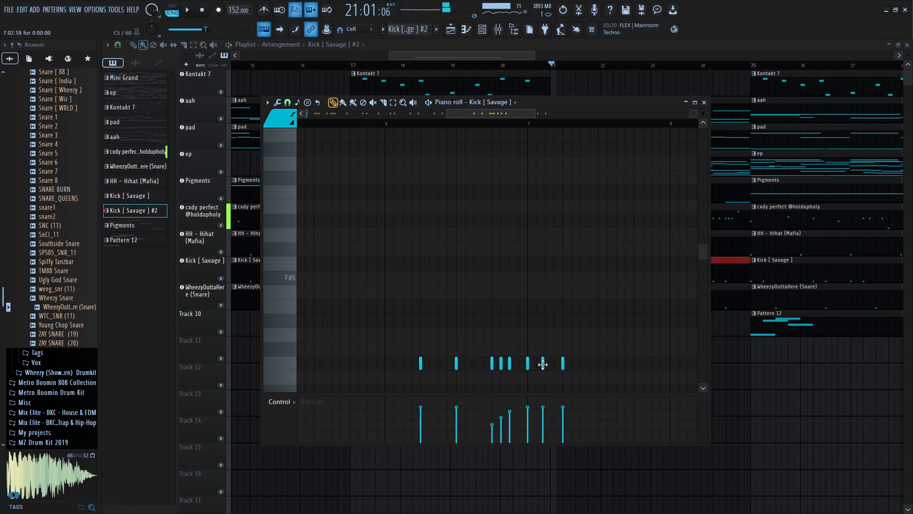
{"action": "key", "text": "space"}
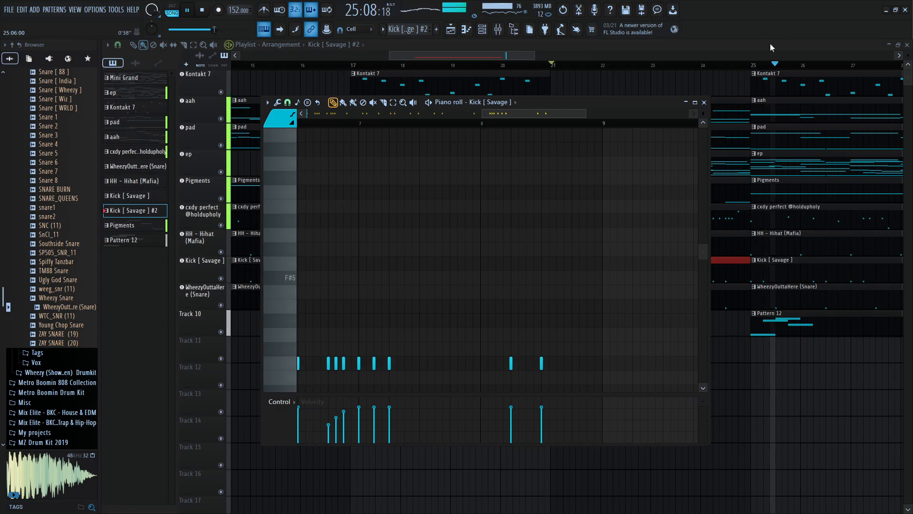
{"action": "left_click", "coordinate": [715, 65]}
{"action": "key", "text": "space"}
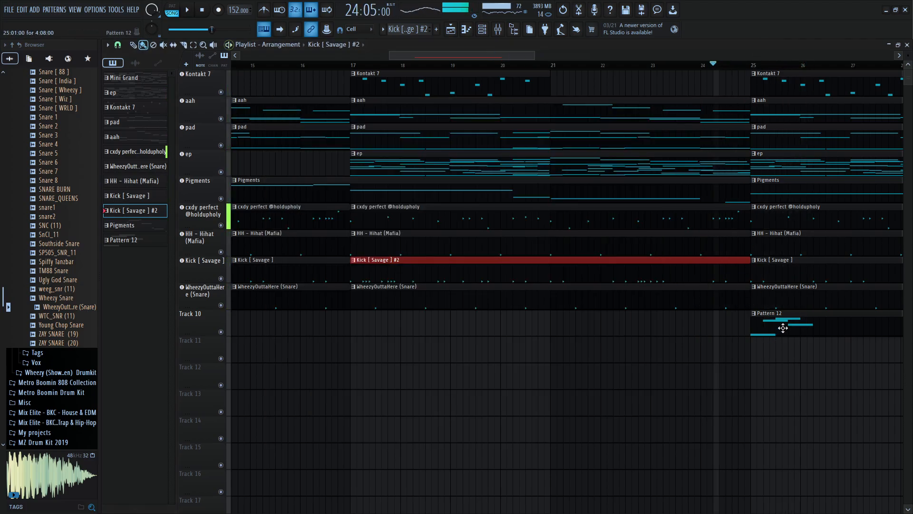
- Move the Pattern 12 clip on Track 10 to start at bar 24 and audition the lead-in from the end of bar 22
{"action": "left_click_drag", "start_coordinate": [781, 328], "coordinate": [758, 332]}
{"action": "key", "text": "space"}
{"action": "key", "text": "space"}
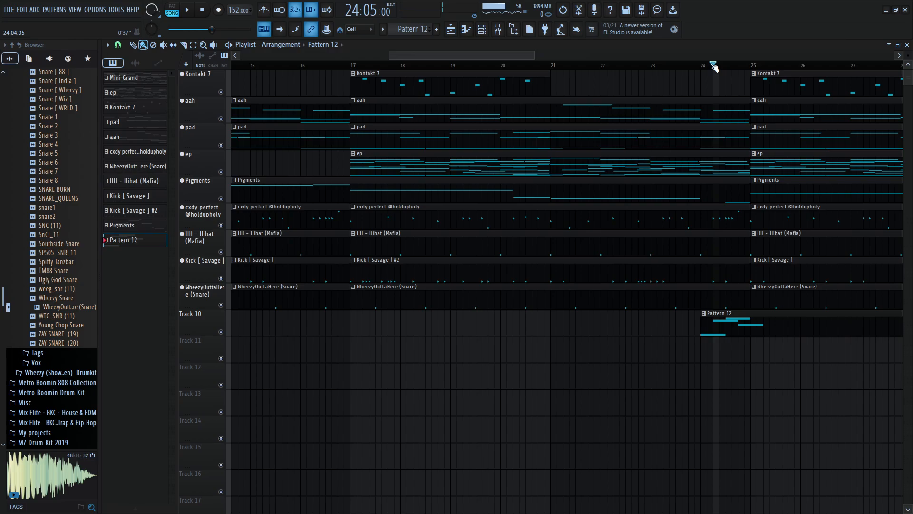
{"action": "left_click", "coordinate": [647, 67]}
{"action": "key", "text": "space"}
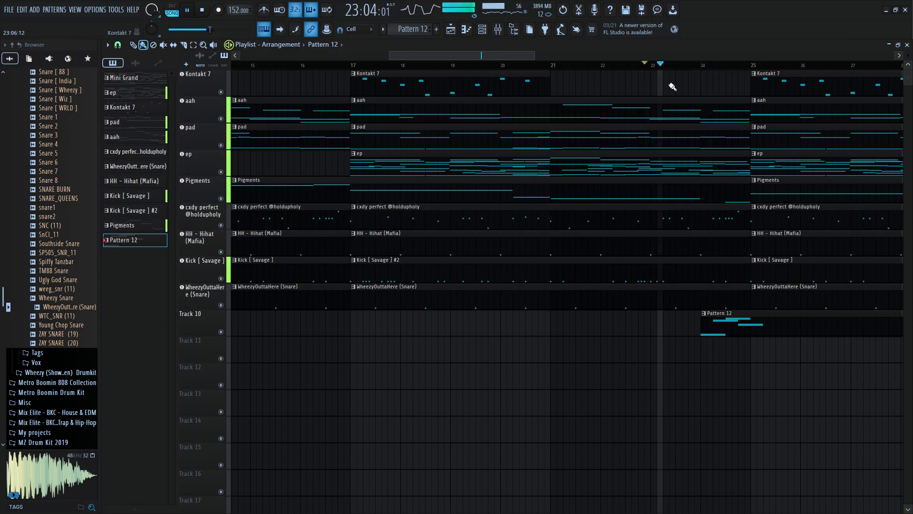
{"action": "key", "text": "space"}
- In Pattern 12's Mini Grand #2 part, move C#6 to step 7 and D6 to step 13 of bar 1, and B5 to the start of bar 2
{"action": "double_click", "coordinate": [754, 329]}
{"action": "left_click_drag", "start_coordinate": [478, 115], "coordinate": [410, 115]}
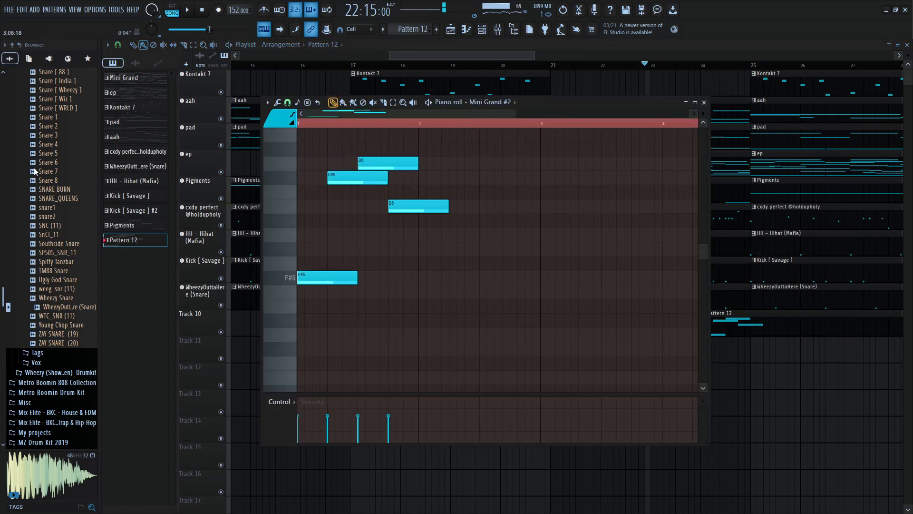
{"action": "left_click_drag", "start_coordinate": [350, 180], "coordinate": [411, 163]}
{"action": "key", "text": "space"}
{"action": "left_click_drag", "start_coordinate": [414, 208], "coordinate": [460, 207]}
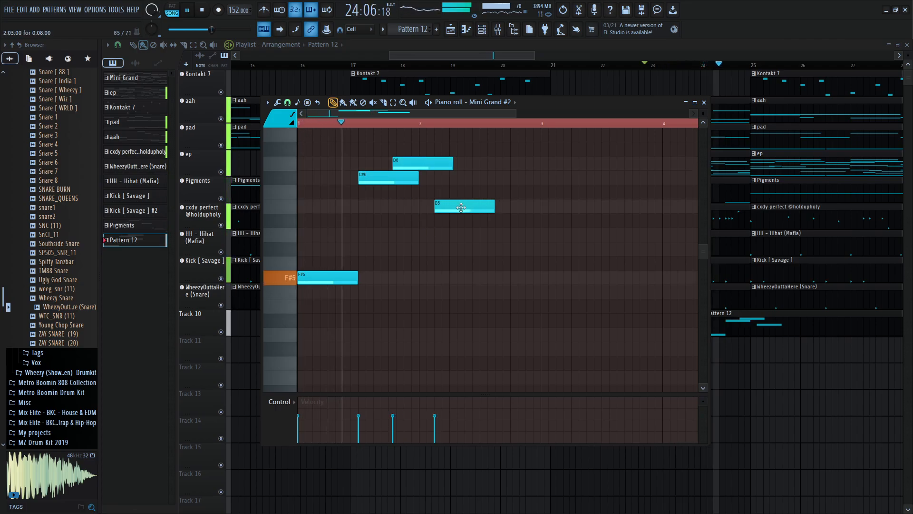
{"action": "left_click_drag", "start_coordinate": [423, 163], "coordinate": [441, 163]}
{"action": "left_click_drag", "start_coordinate": [377, 181], "coordinate": [361, 182]}
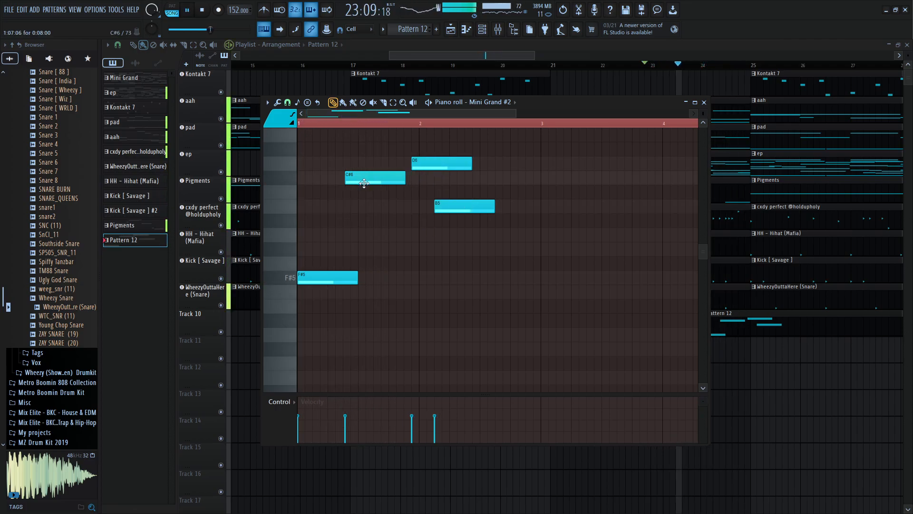
{"action": "left_click_drag", "start_coordinate": [439, 163], "coordinate": [416, 163]}
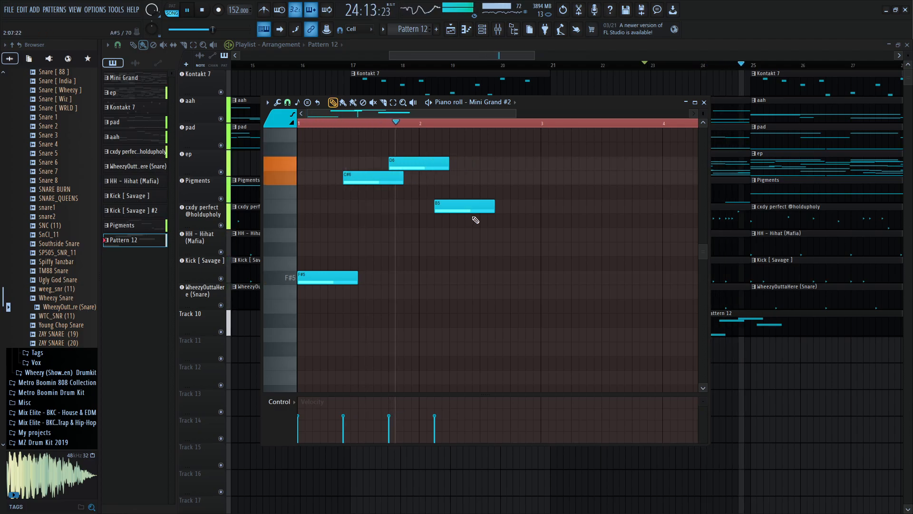
{"action": "left_click_drag", "start_coordinate": [473, 207], "coordinate": [458, 207]}
{"action": "key", "text": "space"}
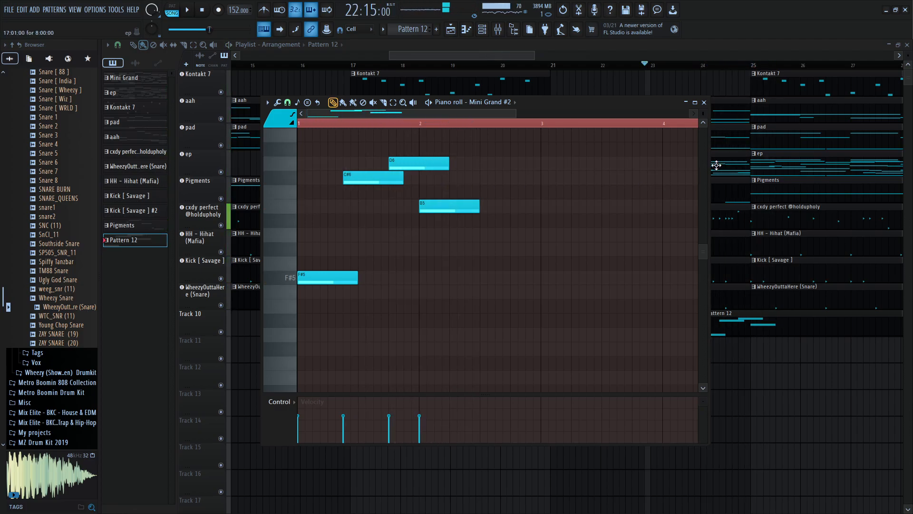
{"action": "left_click", "coordinate": [741, 46]}
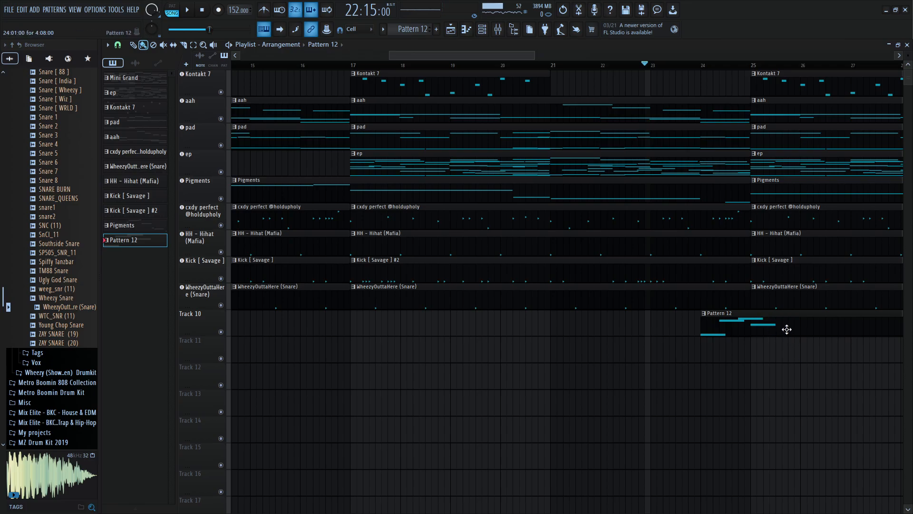
- Shorten the aah, pad and ep clips that start at bar 17 so that they end at bar 24
{"action": "scroll", "coordinate": [777, 291], "scroll_direction": "down", "scroll_amount": 3}
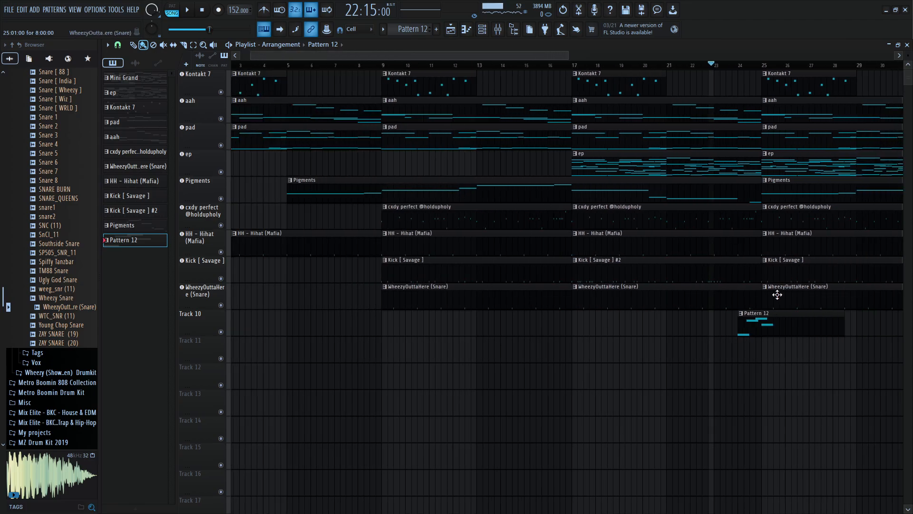
{"action": "scroll", "coordinate": [760, 224], "scroll_direction": "right", "scroll_amount": 2}
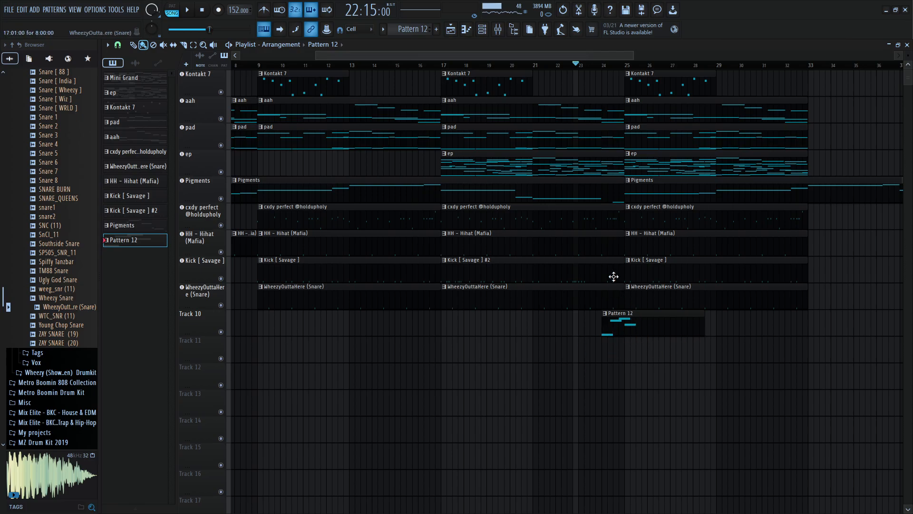
{"action": "scroll", "coordinate": [614, 276], "scroll_direction": "up", "scroll_amount": 2}
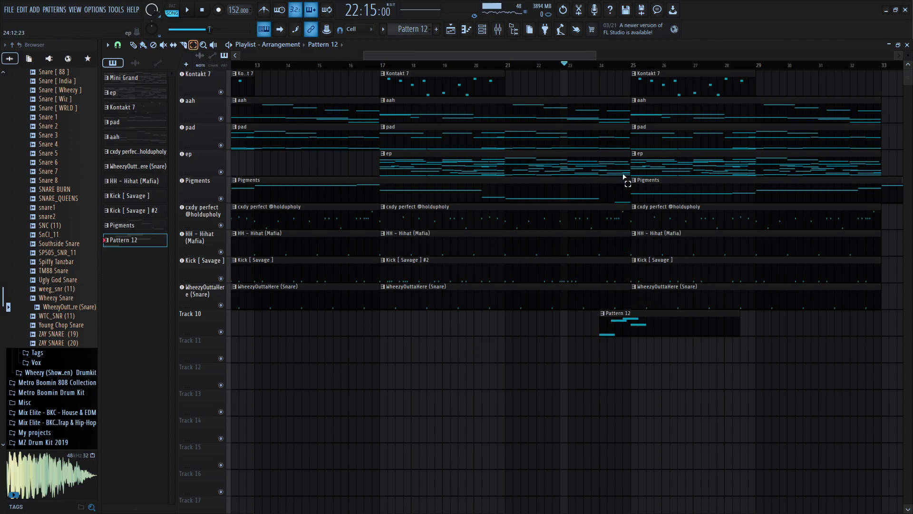
{"action": "left_click_drag", "start_coordinate": [546, 141], "coordinate": [610, 170]}
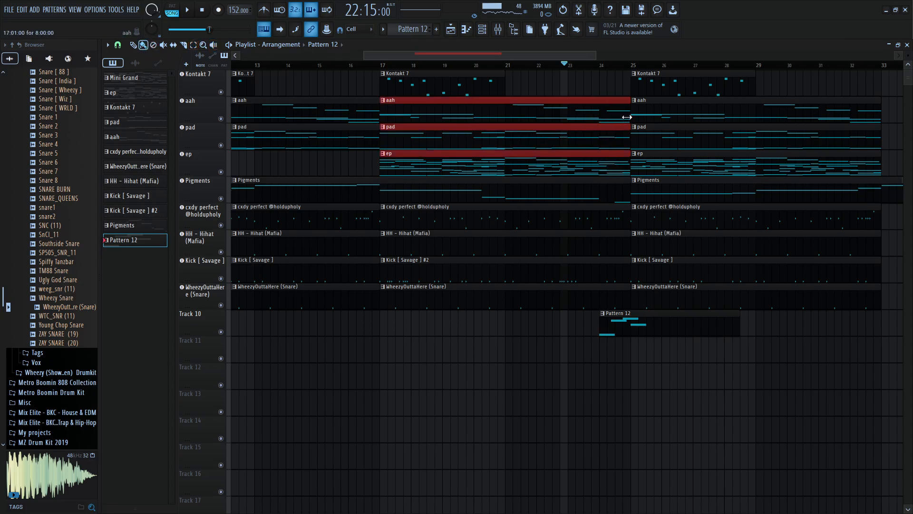
{"action": "left_click_drag", "start_coordinate": [627, 117], "coordinate": [599, 113]}
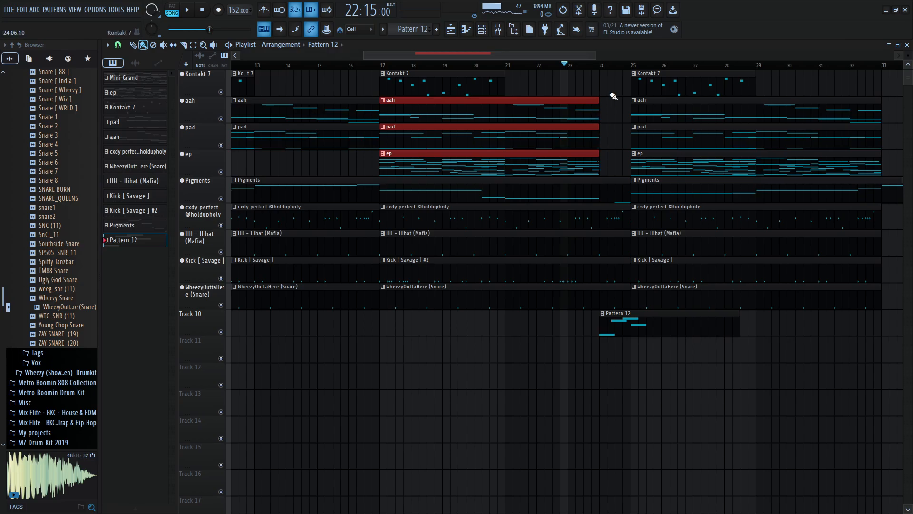
{"action": "left_click", "coordinate": [614, 96]}
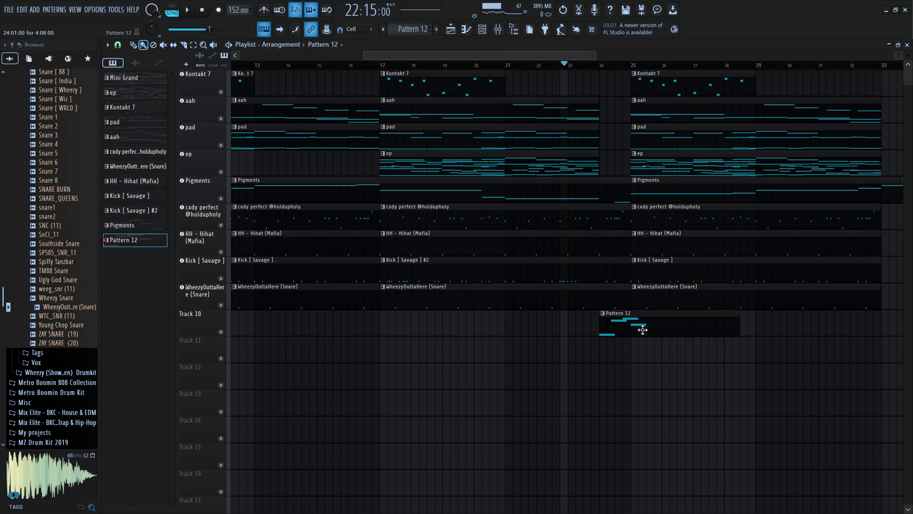
- Search the browser for "glo" and preview the glockenspiel-like results, including Bell_Glock, Bongo [ Glock In My Benz ] and Glockenspiel
{"action": "scroll", "coordinate": [40, 416], "scroll_direction": "down", "scroll_amount": 4}
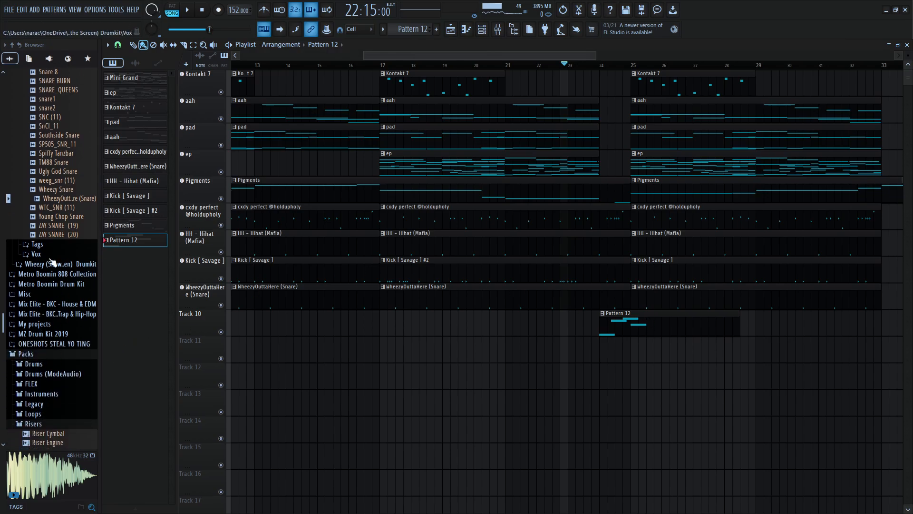
{"action": "mouse_move", "coordinate": [42, 508]}
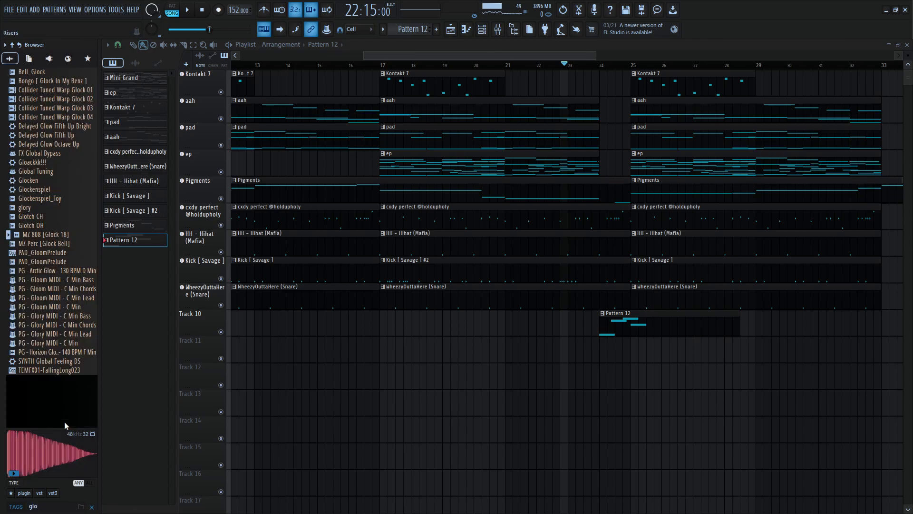
{"action": "left_click", "coordinate": [35, 209]}
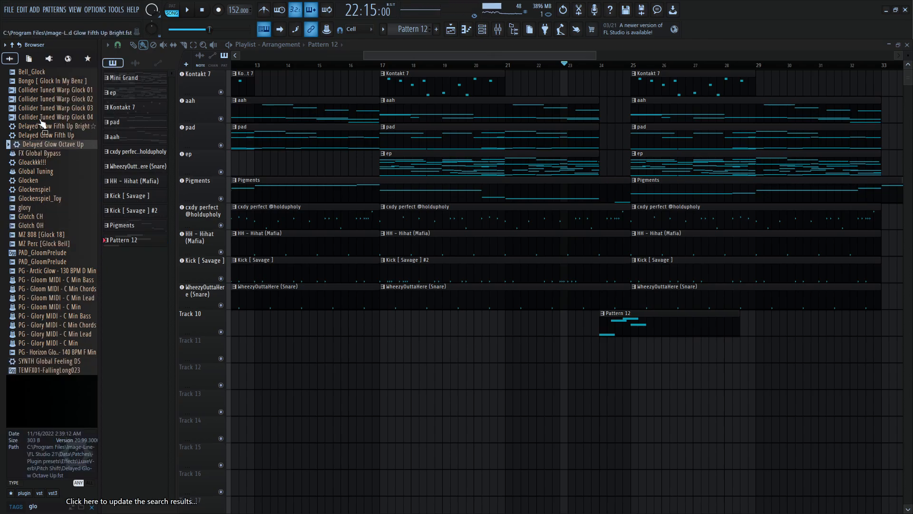
{"action": "left_click", "coordinate": [43, 72]}
{"action": "left_click", "coordinate": [43, 73]}
{"action": "left_click", "coordinate": [46, 83]}
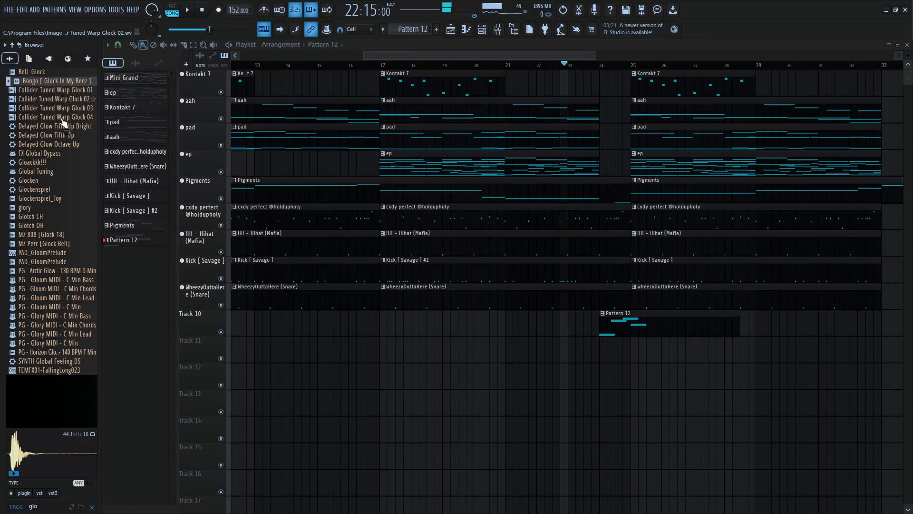
{"action": "left_click", "coordinate": [51, 192]}
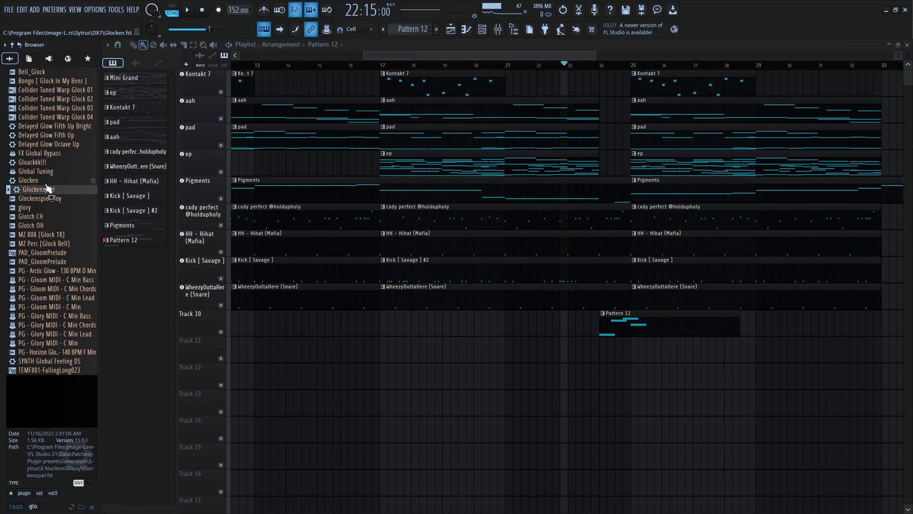
- Add a Sytrus channel to the channel rack and load its Clock bell preset
{"action": "left_click", "coordinate": [487, 33]}
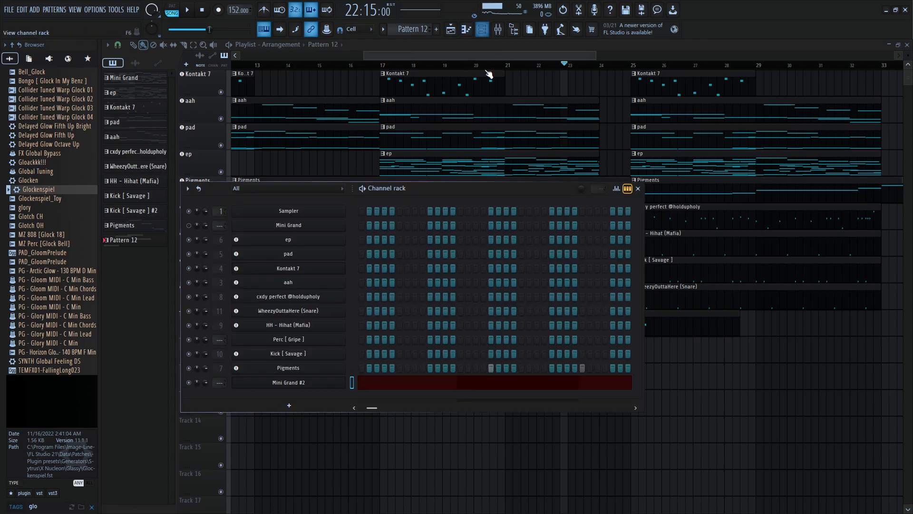
{"action": "left_click", "coordinate": [291, 406]}
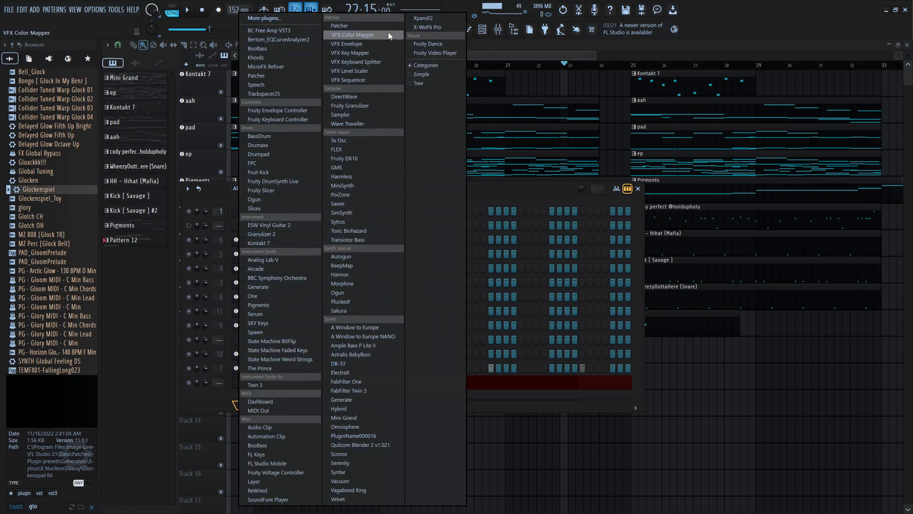
{"action": "left_click", "coordinate": [390, 220]}
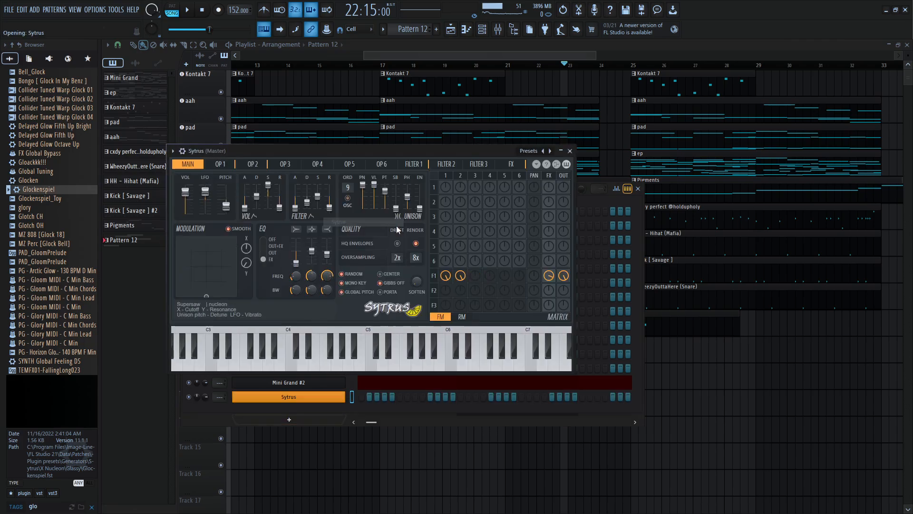
{"action": "left_click", "coordinate": [490, 155]}
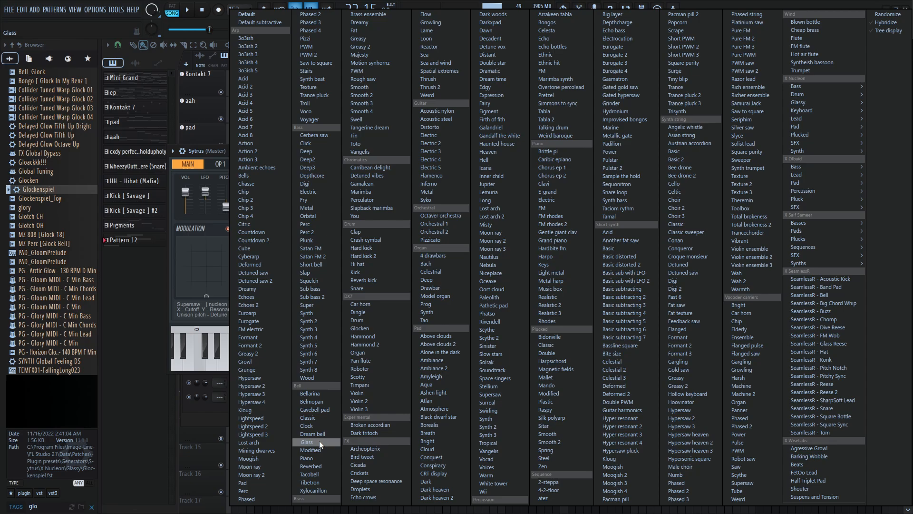
{"action": "left_click", "coordinate": [315, 425]}
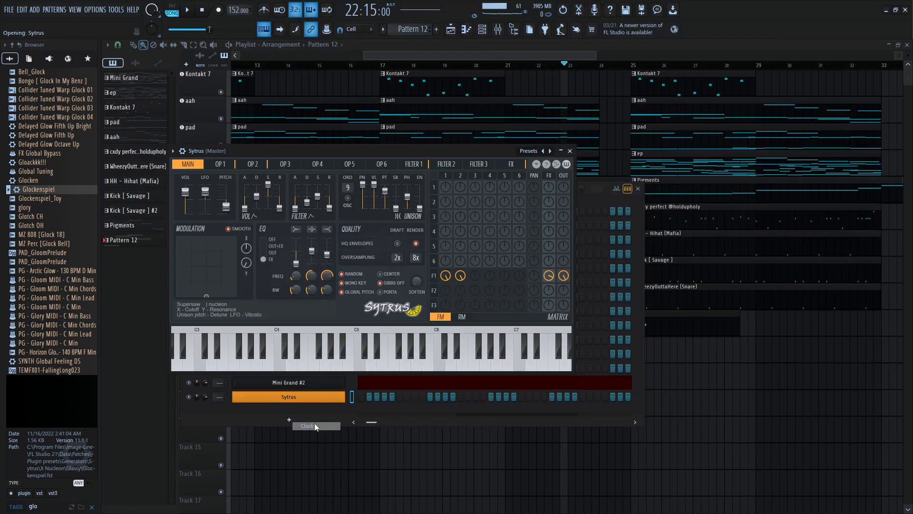
- Set the playhead at bar 25 and audition the Clock sound with a few single notes, keeping the Pattern 12 clip on Track 10
{"action": "left_click", "coordinate": [634, 65]}
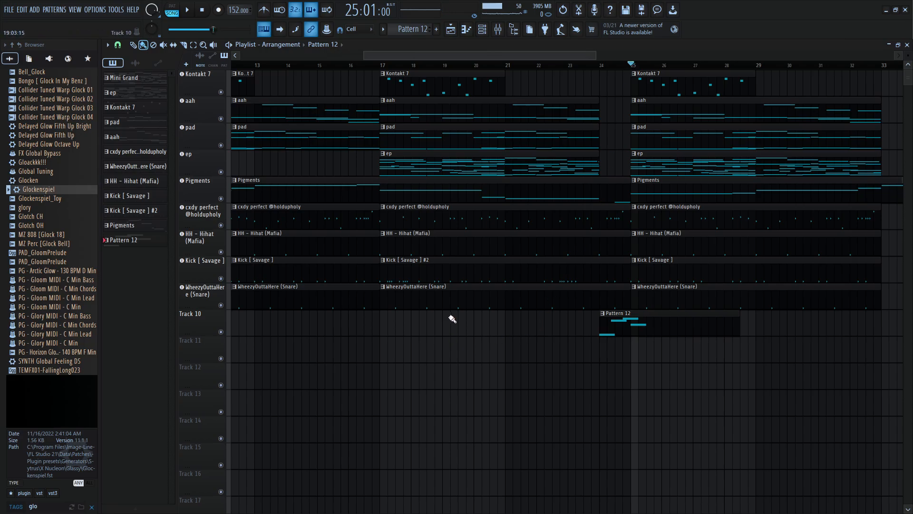
{"action": "key", "text": "g"}
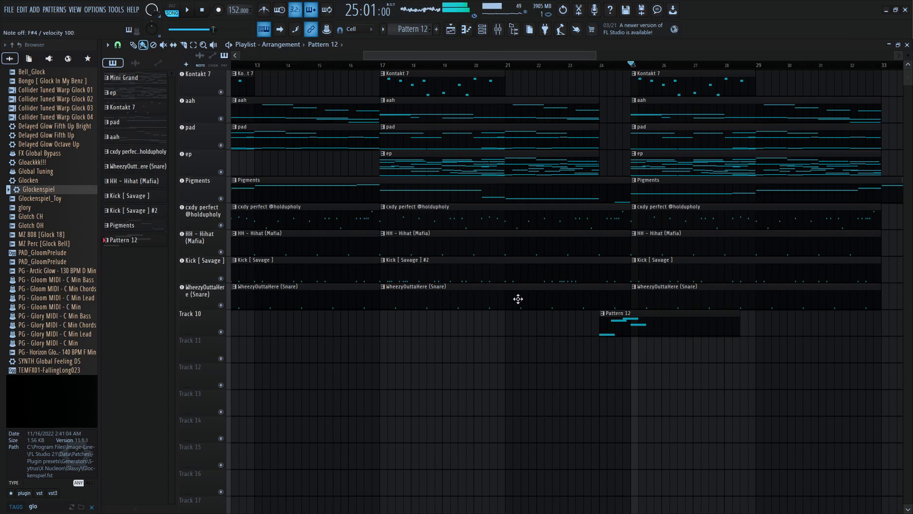
{"action": "key", "text": "g"}
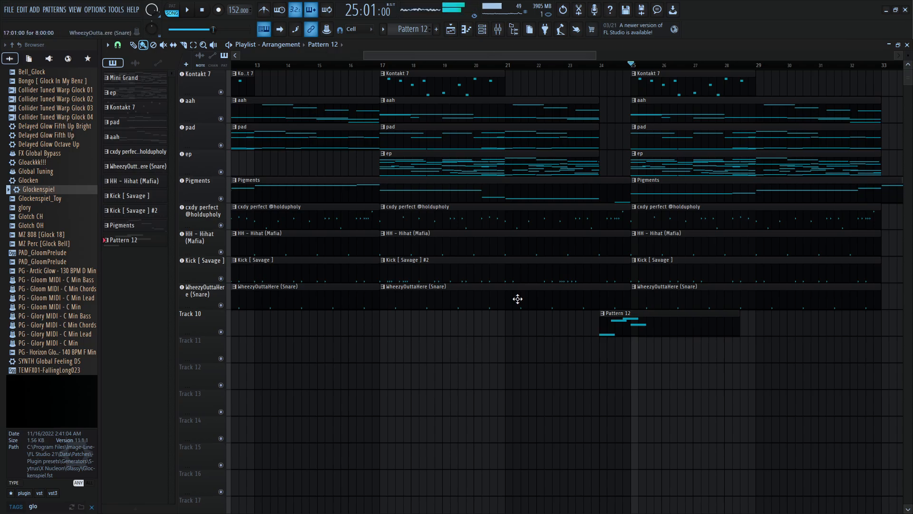
{"action": "key", "text": "d"}
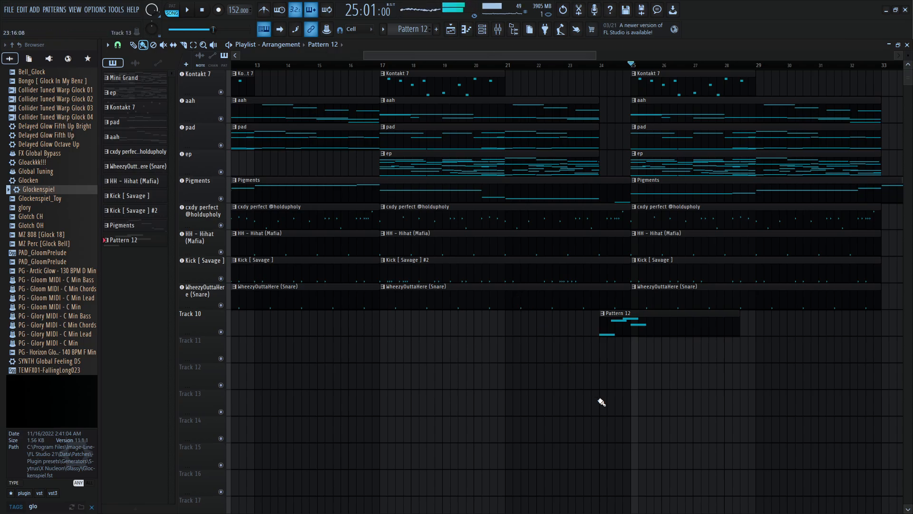
{"action": "right_click", "coordinate": [609, 334]}
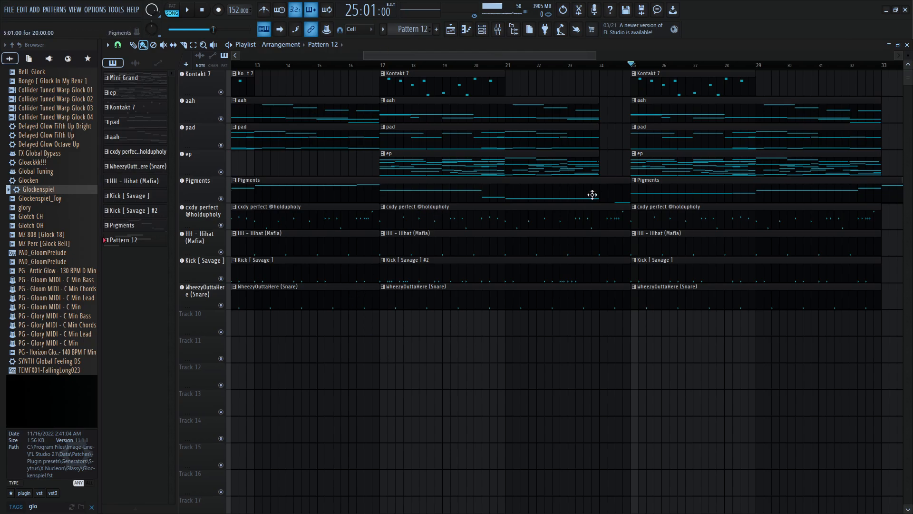
{"action": "key", "text": "ctrl+z"}
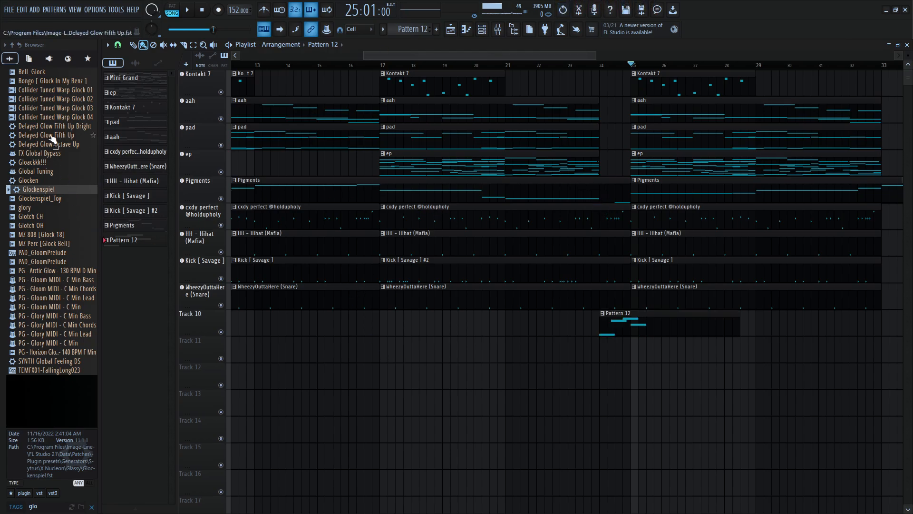
- Replace the Clock channel's instrument with Analog Lab V
{"action": "left_click", "coordinate": [481, 29]}
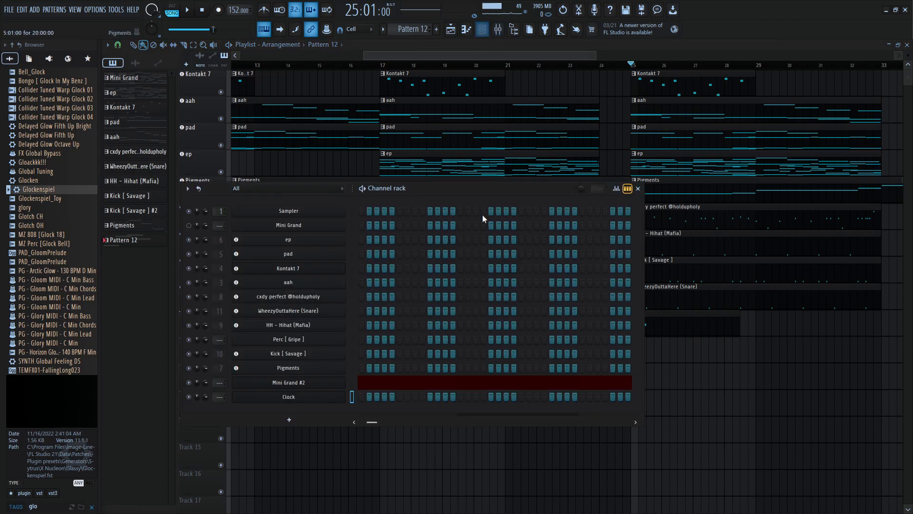
{"action": "right_click", "coordinate": [304, 400]}
{"action": "mouse_move", "coordinate": [387, 449]}
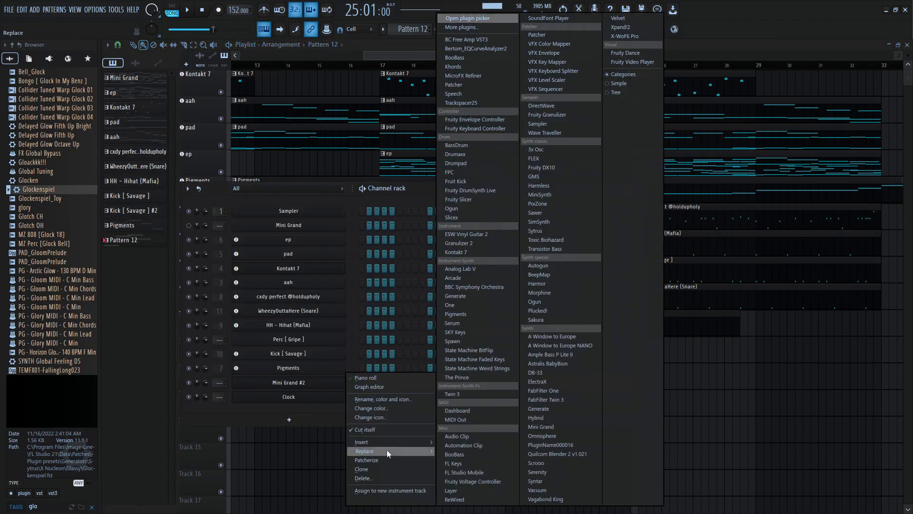
{"action": "left_click", "coordinate": [498, 268]}
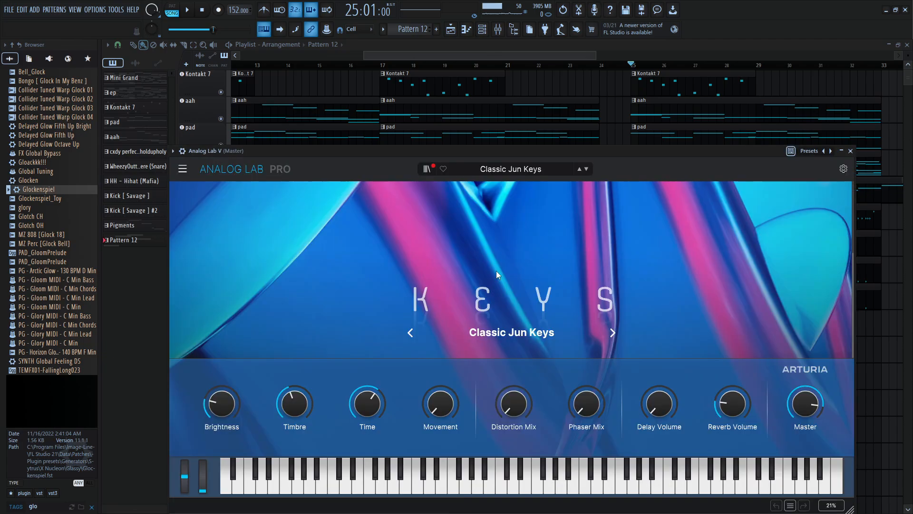
- Search Analog Lab's preset library for "glock"
{"action": "left_click", "coordinate": [426, 169]}
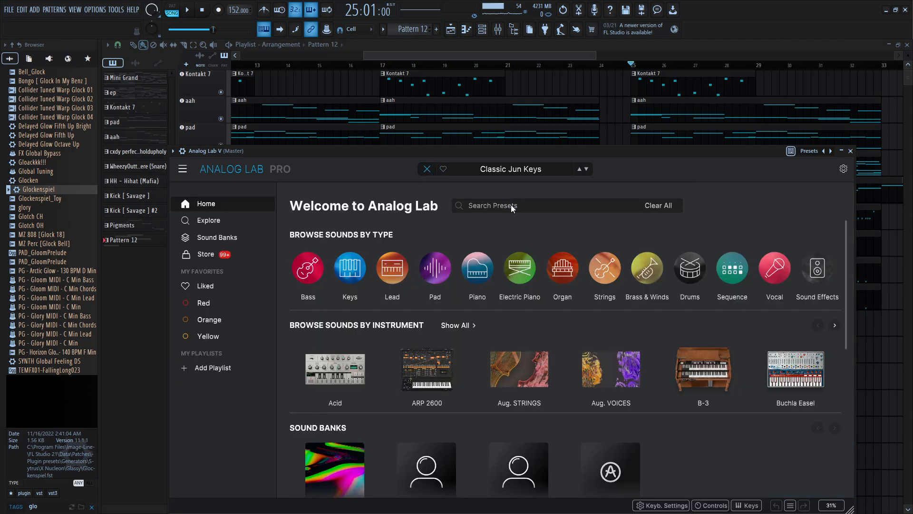
{"action": "left_click", "coordinate": [509, 204]}
{"action": "type", "text": "glock"}
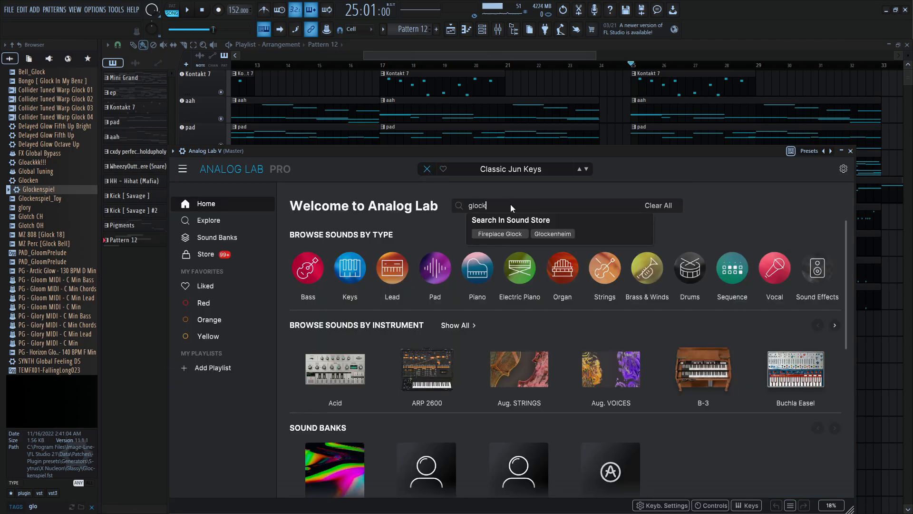
{"action": "key", "text": "Return"}
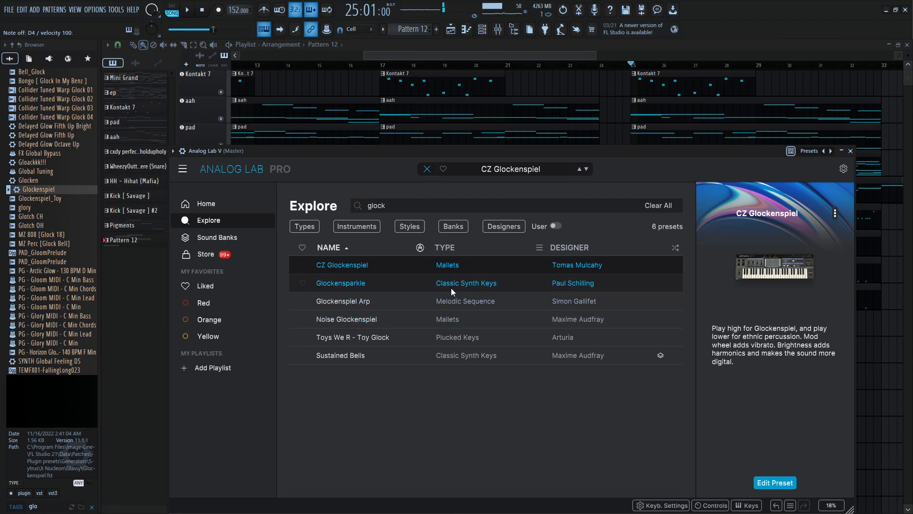
- Audition the Glockenspiel Arp, Glockensparkle and Toys We R - Toy Glock presets
{"action": "left_click", "coordinate": [455, 300]}
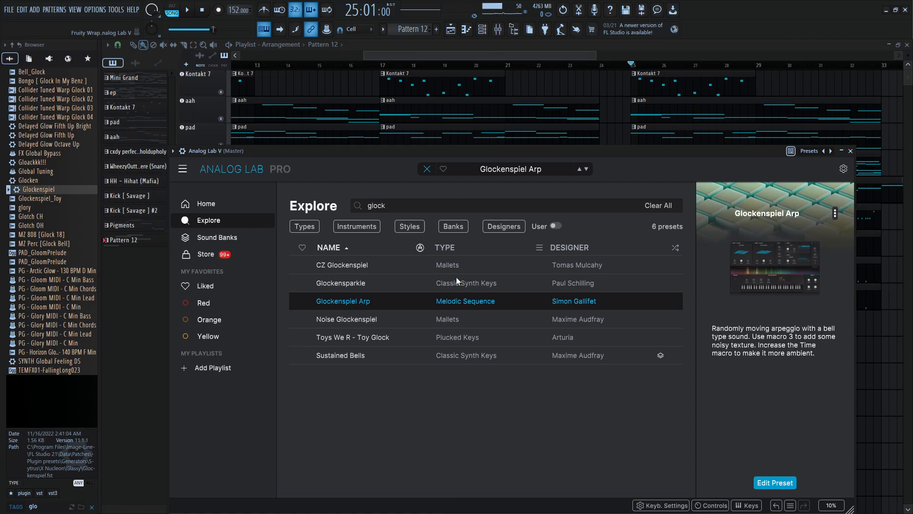
{"action": "left_click", "coordinate": [456, 282]}
{"action": "left_click", "coordinate": [460, 339]}
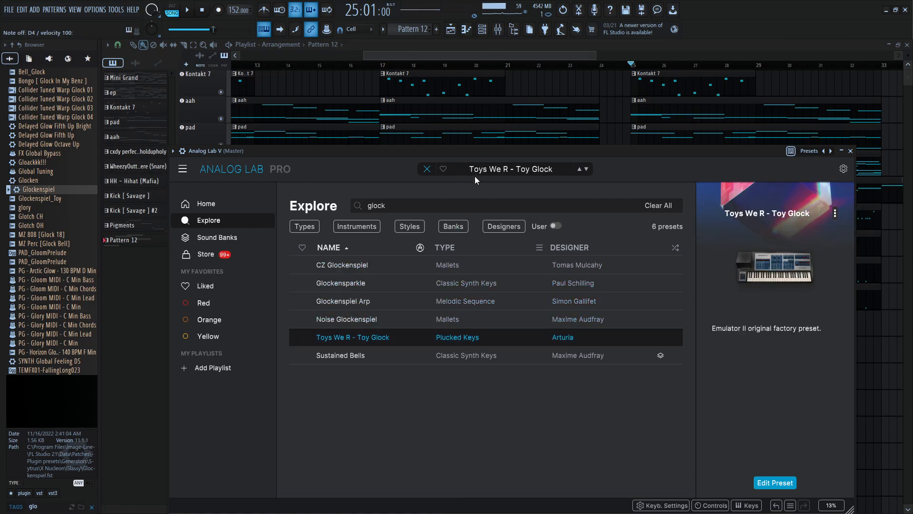
- Load the Glockensparkle preset, mark it as liked, and try it over the arrangement playing from bar 25
{"action": "left_click", "coordinate": [455, 281]}
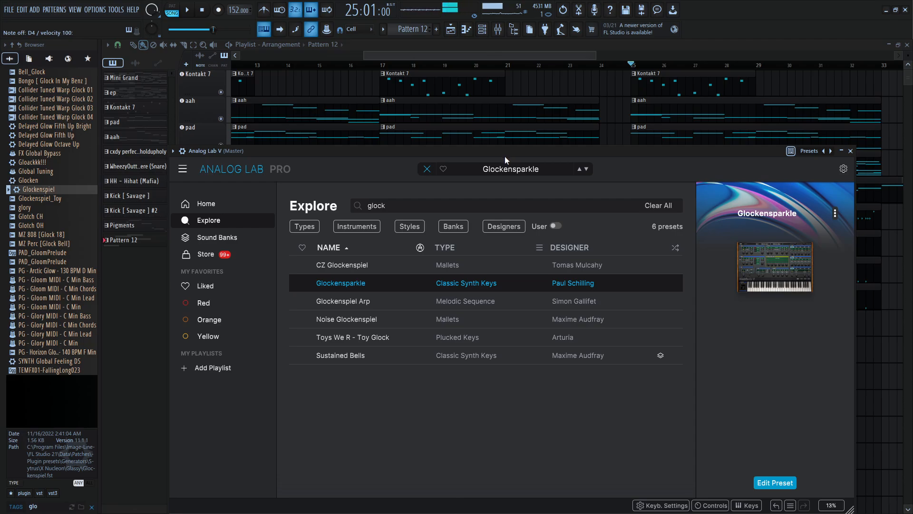
{"action": "left_click", "coordinate": [302, 283]}
{"action": "key", "text": "space"}
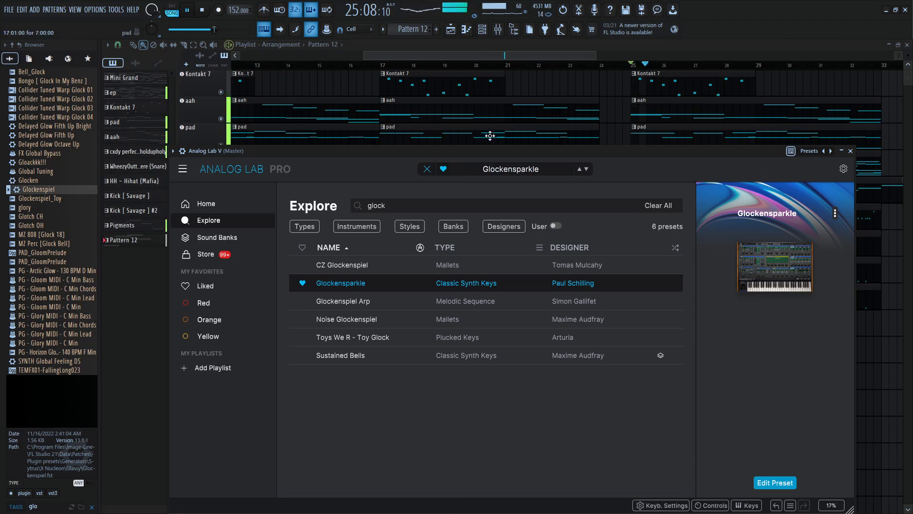
{"action": "key", "text": "space"}
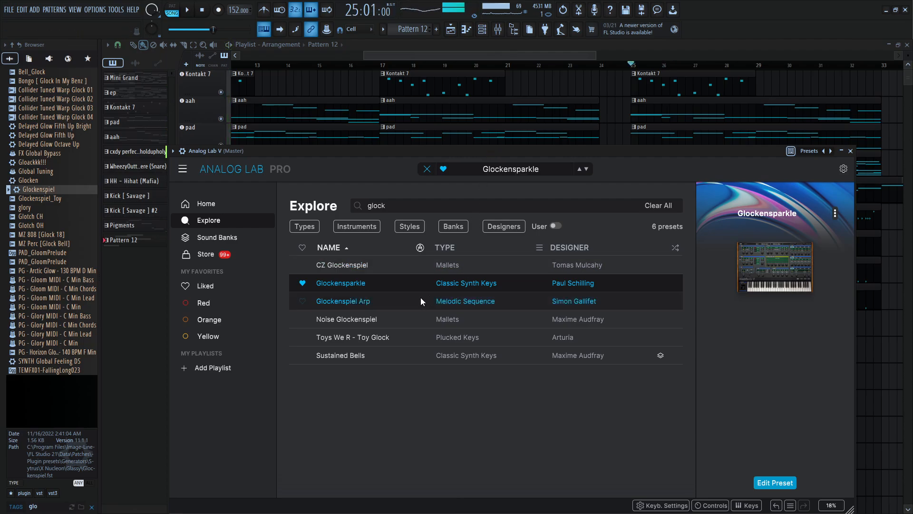
- Audition the Glockenspiel Arp, Noise Glockenspiel, Toys We R - Toy Glock and Sustained Bells presets, and close Analog Lab V
{"action": "left_click", "coordinate": [435, 307]}
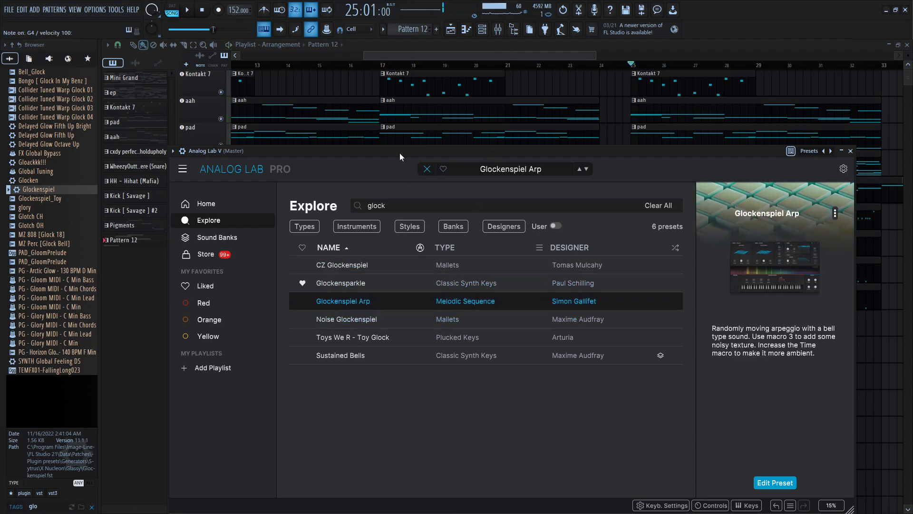
{"action": "left_click", "coordinate": [413, 317]}
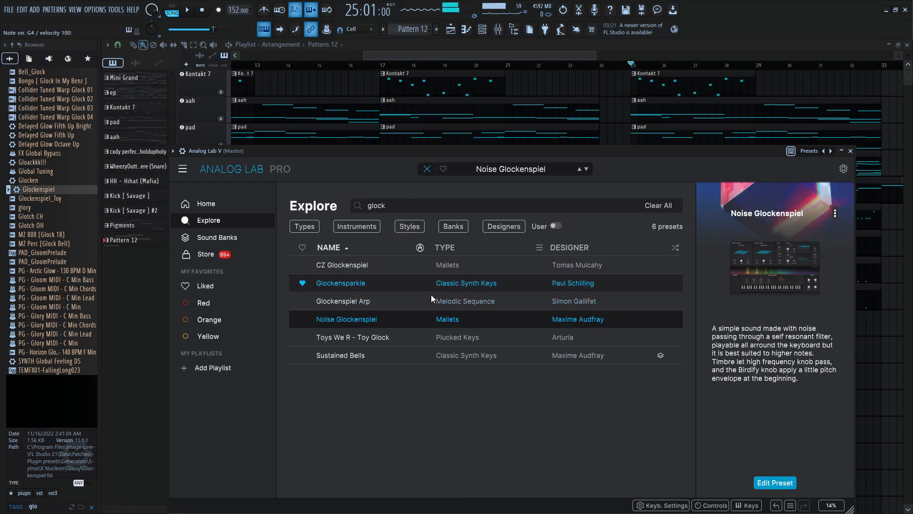
{"action": "left_click", "coordinate": [447, 337]}
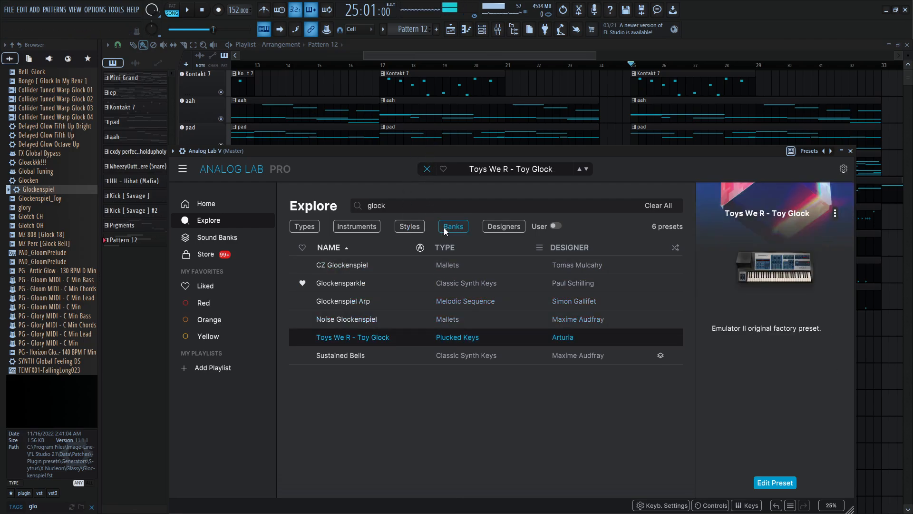
{"action": "left_click", "coordinate": [464, 358]}
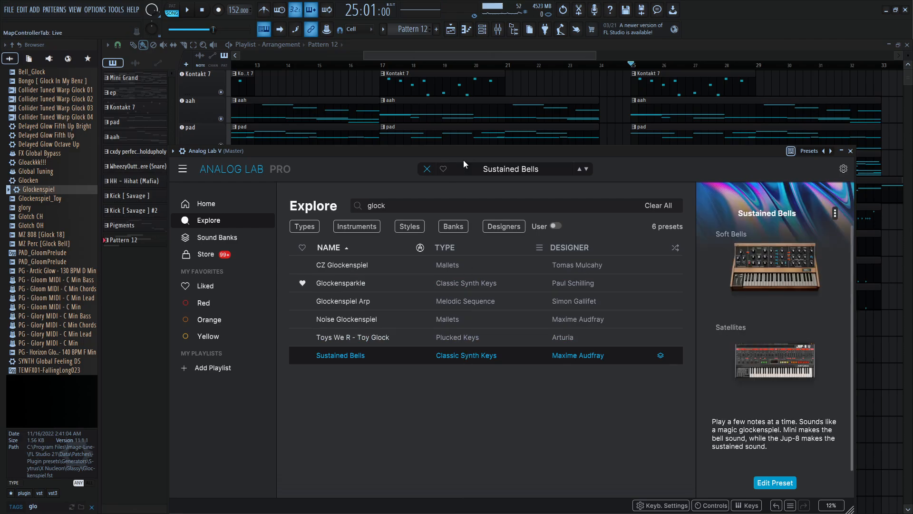
{"action": "left_click", "coordinate": [851, 151]}
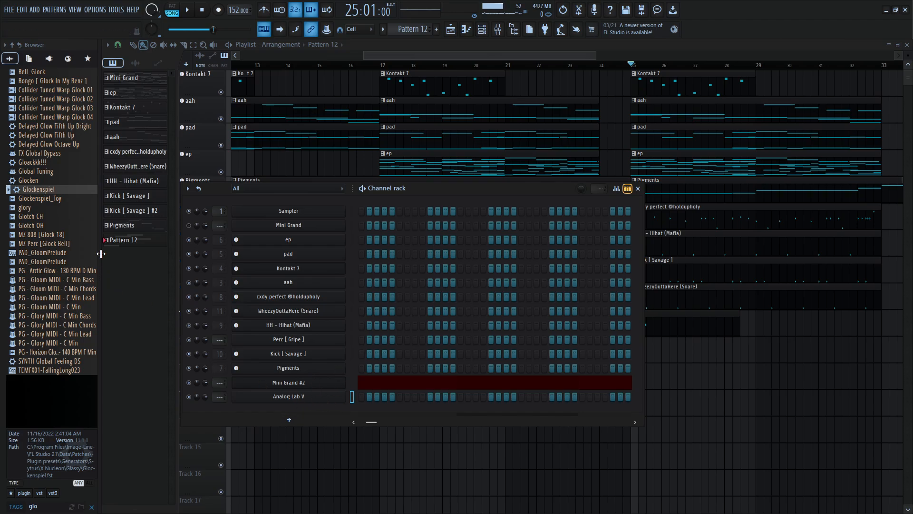
- Search the sound browser for "gran", look through the grand piano sounds, and replace the search with "bel"
{"action": "left_click", "coordinate": [92, 507]}
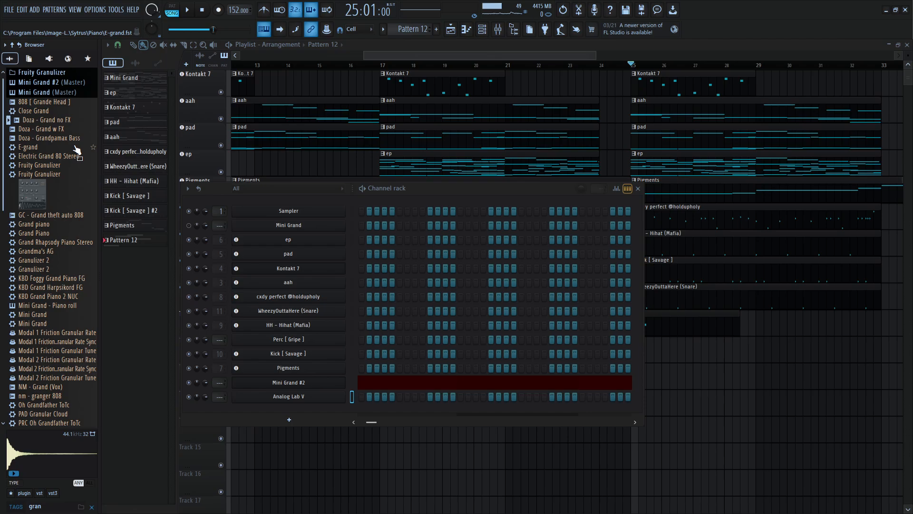
{"action": "scroll", "coordinate": [71, 233], "scroll_direction": "down", "scroll_amount": 3}
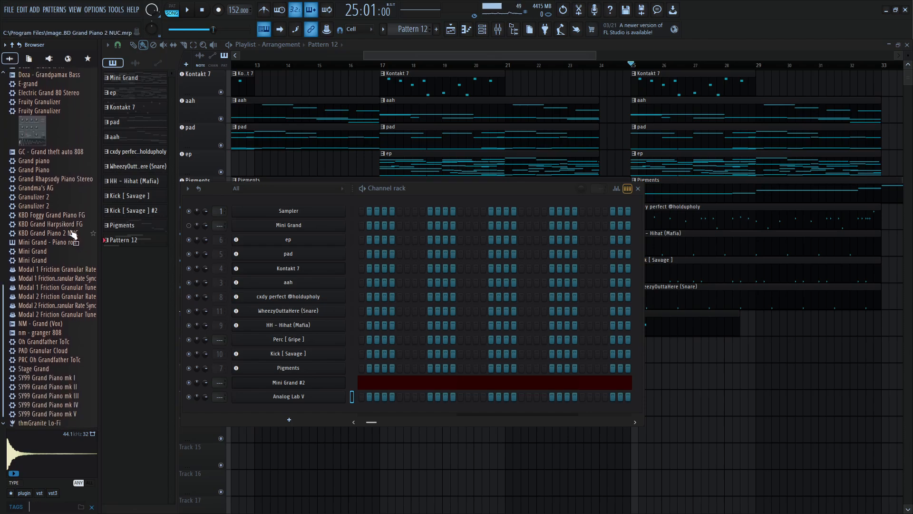
{"action": "key", "text": "Escape"}
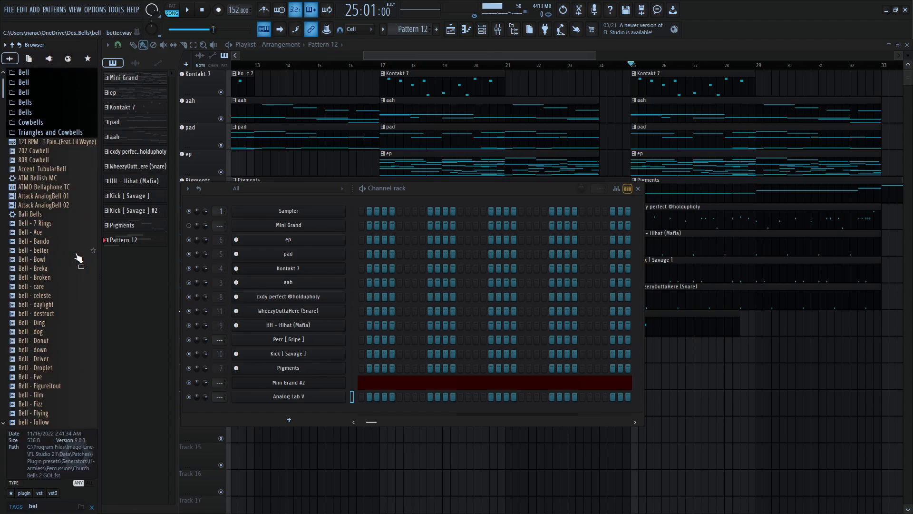
- Audition bell samples from the browser results, including Bell 2 (Official), Bell_Xylo3 and belltone - relations
{"action": "scroll", "coordinate": [75, 256], "scroll_direction": "down", "scroll_amount": 10}
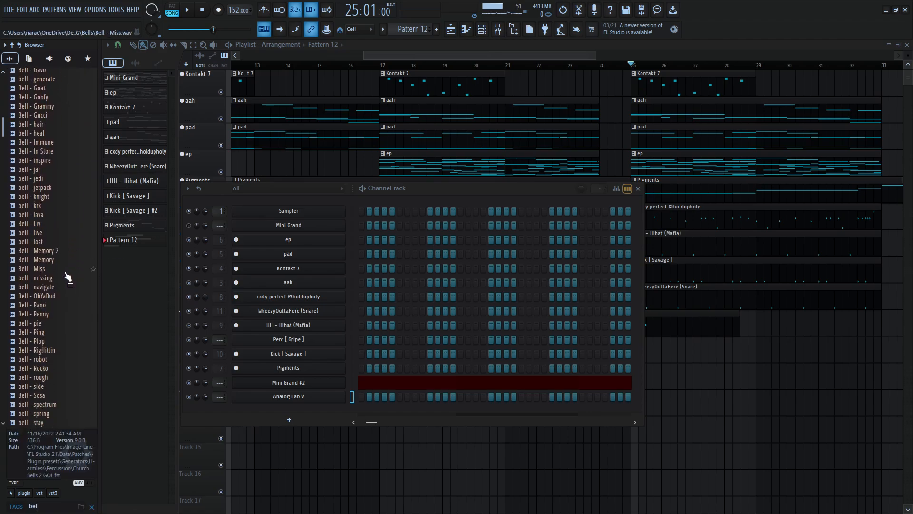
{"action": "scroll", "coordinate": [69, 274], "scroll_direction": "down", "scroll_amount": 8}
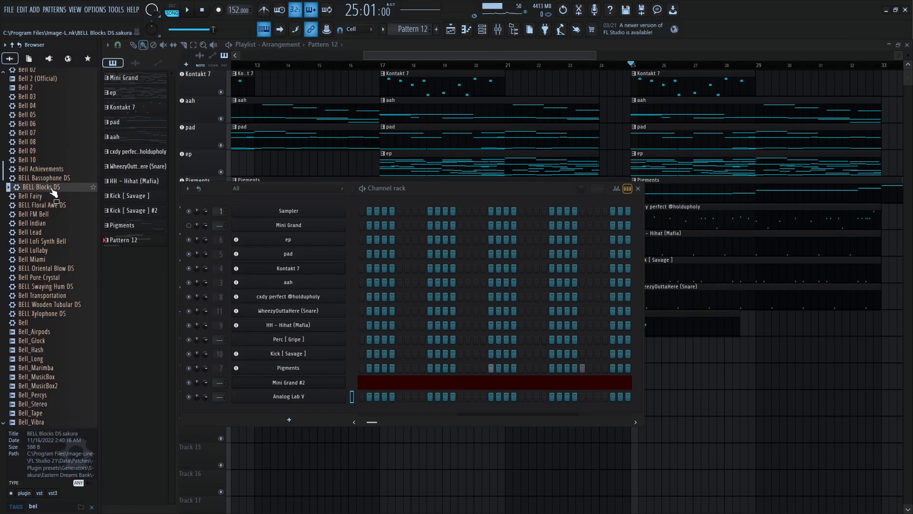
{"action": "left_click", "coordinate": [31, 87]}
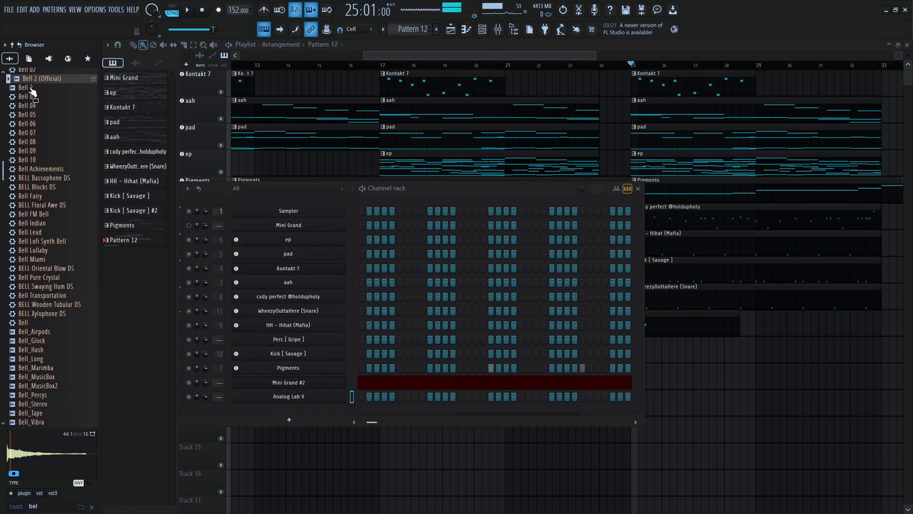
{"action": "left_click", "coordinate": [38, 376]}
{"action": "scroll", "coordinate": [43, 338], "scroll_direction": "down", "scroll_amount": 4}
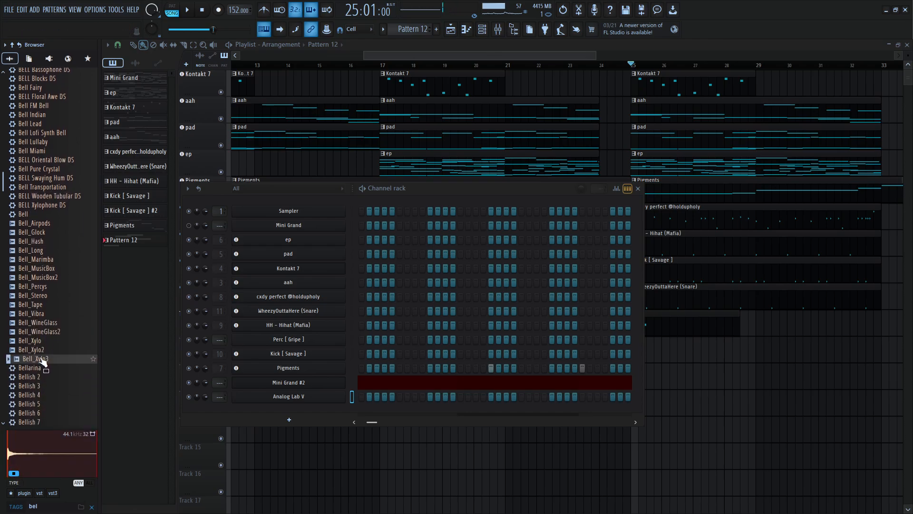
{"action": "left_click", "coordinate": [43, 206]}
{"action": "scroll", "coordinate": [50, 266], "scroll_direction": "down", "scroll_amount": 6}
{"action": "left_click", "coordinate": [58, 368]}
{"action": "left_click", "coordinate": [56, 412]}
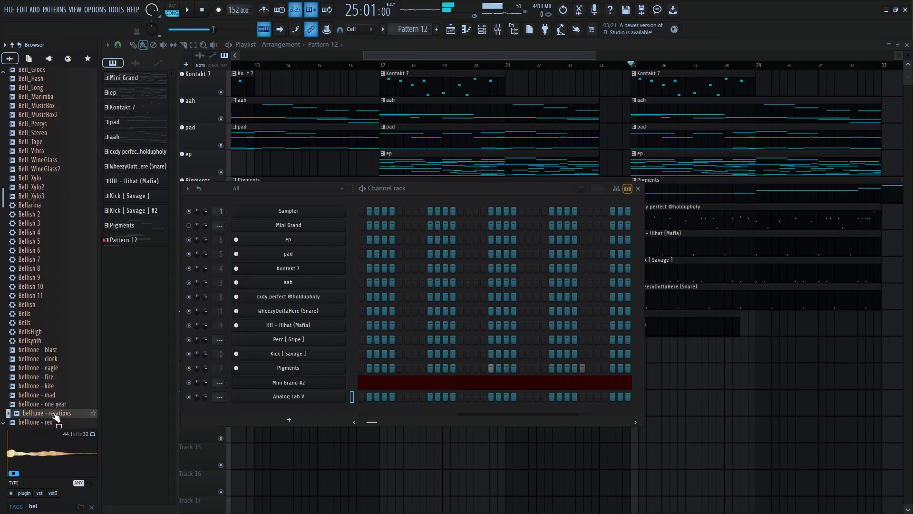
- Audition further bell samples, from the remaining belltone sounds through belltone - zoom to Doza - Lebron bell no FX
{"action": "scroll", "coordinate": [56, 404], "scroll_direction": "down", "scroll_amount": 2}
{"action": "left_click", "coordinate": [55, 377]}
{"action": "left_click", "coordinate": [53, 386]}
{"action": "left_click", "coordinate": [52, 396]}
{"action": "scroll", "coordinate": [51, 371], "scroll_direction": "down", "scroll_amount": 4}
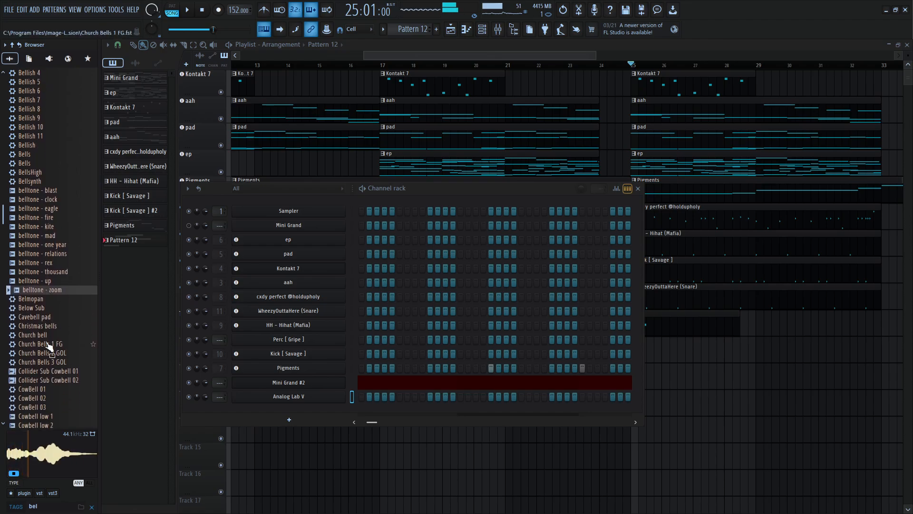
{"action": "left_click", "coordinate": [43, 314]}
{"action": "left_click", "coordinate": [40, 341]}
{"action": "left_click", "coordinate": [45, 368]}
{"action": "left_click", "coordinate": [49, 386]}
{"action": "scroll", "coordinate": [50, 388], "scroll_direction": "down", "scroll_amount": 3}
{"action": "left_click", "coordinate": [49, 387]}
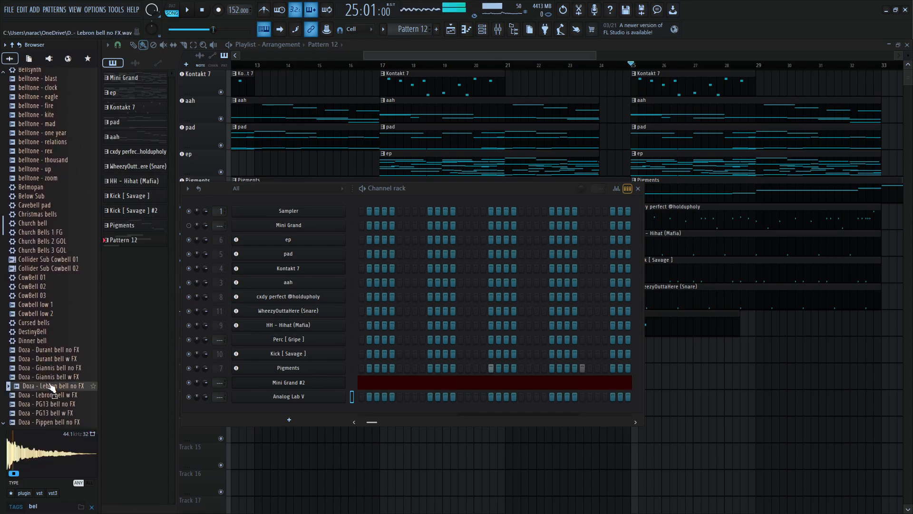
- Audition FPC_CowBell_808 and browse the remaining bell results down to the PAD_VintageBell sounds
{"action": "scroll", "coordinate": [50, 376], "scroll_direction": "down", "scroll_amount": 7}
{"action": "left_click", "coordinate": [51, 327]}
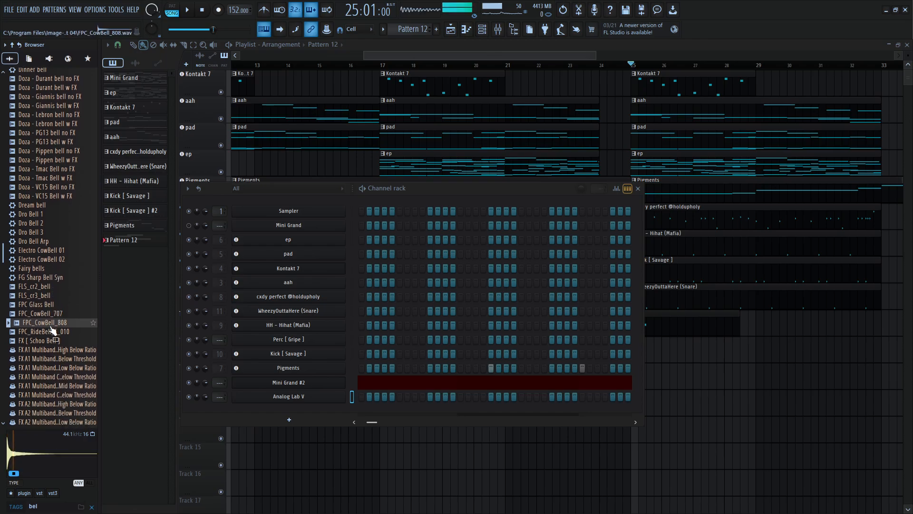
{"action": "left_click", "coordinate": [53, 342]}
{"action": "scroll", "coordinate": [56, 343], "scroll_direction": "down", "scroll_amount": 6}
{"action": "scroll", "coordinate": [57, 342], "scroll_direction": "down", "scroll_amount": 10}
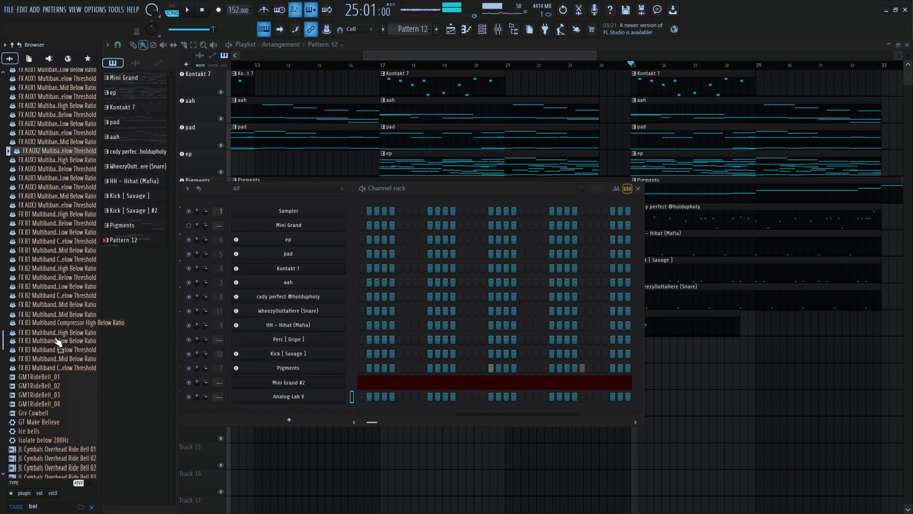
{"action": "left_click", "coordinate": [53, 233]}
{"action": "scroll", "coordinate": [58, 295], "scroll_direction": "down", "scroll_amount": 1}
{"action": "scroll", "coordinate": [58, 293], "scroll_direction": "down", "scroll_amount": 4}
{"action": "left_click", "coordinate": [58, 287]}
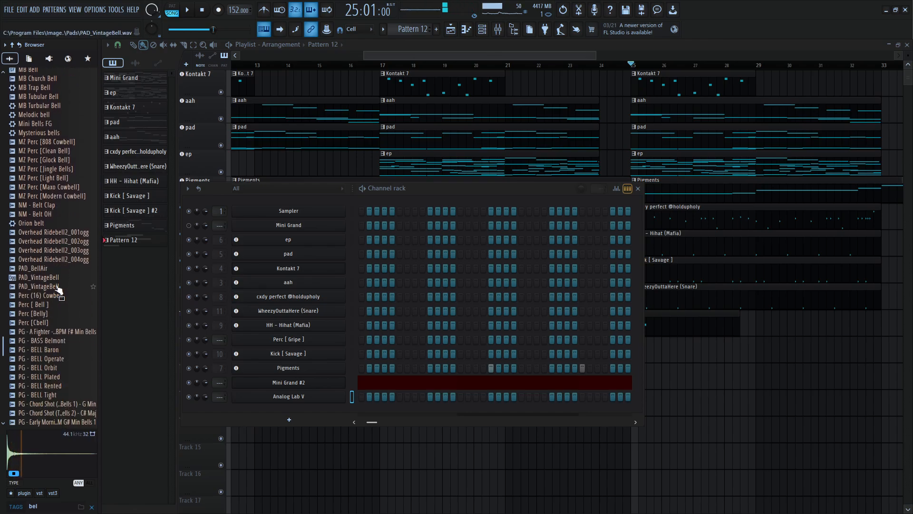
- Compare the MZ Perc [Maxo Cowbell], MZ Perc [Glock Bell] and MB Tubular Bell samples
{"action": "left_click", "coordinate": [48, 187]}
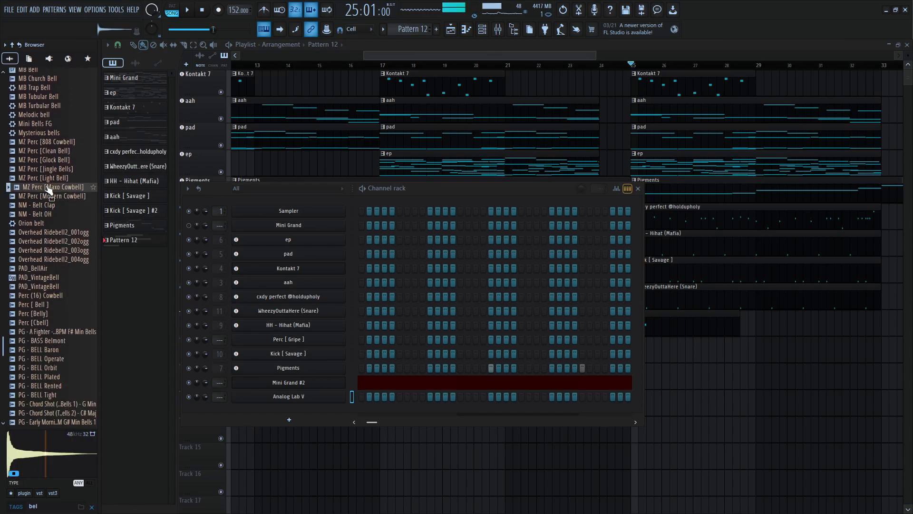
{"action": "left_click", "coordinate": [61, 160]}
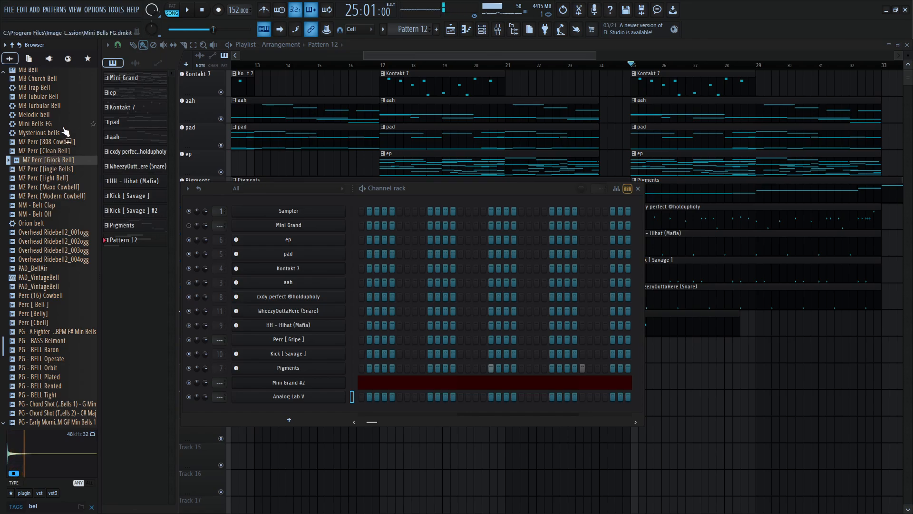
{"action": "left_click", "coordinate": [59, 141]}
{"action": "left_click", "coordinate": [38, 97]}
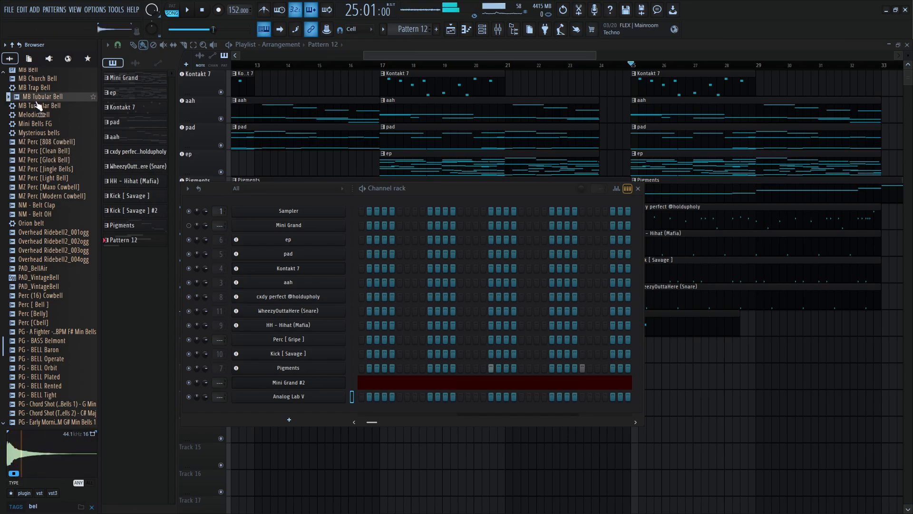
- Try adding the MB bell sample as a new channel in the channel rack and undo the insertion
{"action": "left_click_drag", "start_coordinate": [42, 107], "coordinate": [303, 407]}
{"action": "key", "text": "ctrl+z"}
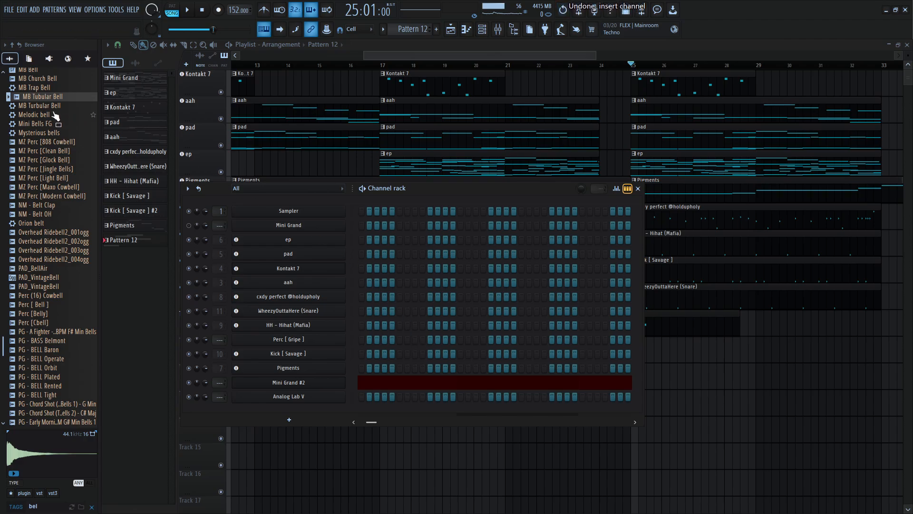
- Try MB Tubular Bell as an audio clip at bar 25 on Track 11 with its pitch lowered, and undo the clip
{"action": "left_click_drag", "start_coordinate": [37, 99], "coordinate": [697, 352]}
{"action": "key", "text": "F6"}
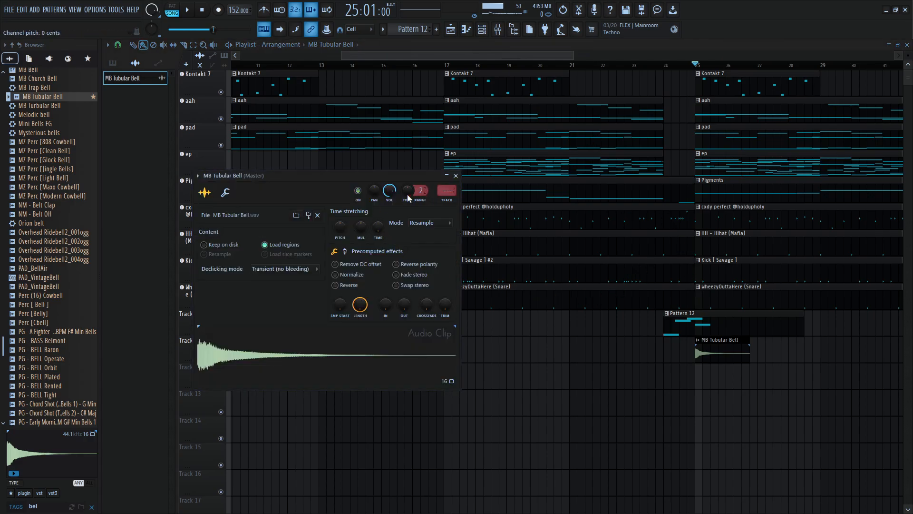
{"action": "left_click_drag", "start_coordinate": [407, 194], "coordinate": [407, 228]}
{"action": "key", "text": "space"}
{"action": "key", "text": "space"}
{"action": "left_click", "coordinate": [456, 175]}
{"action": "double_click", "coordinate": [709, 344]}
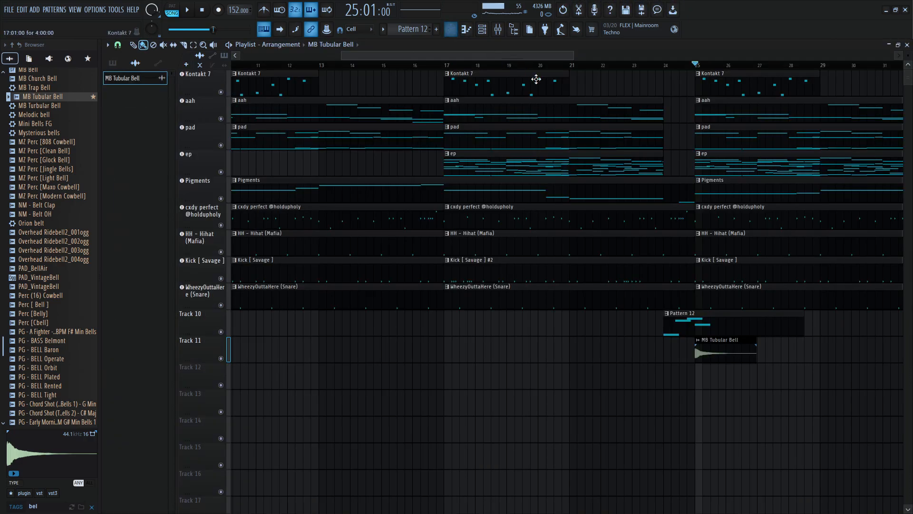
{"action": "key", "text": "ctrl+z"}
{"action": "key", "text": "ctrl+z"}
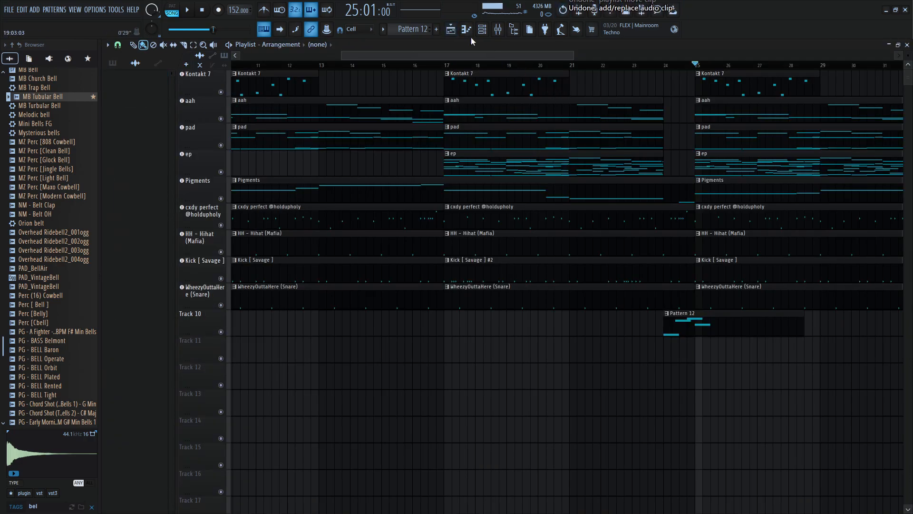
- Show all channels in the channel rack and add the MB Tubular Bell sample as a new channel
{"action": "left_click", "coordinate": [482, 30]}
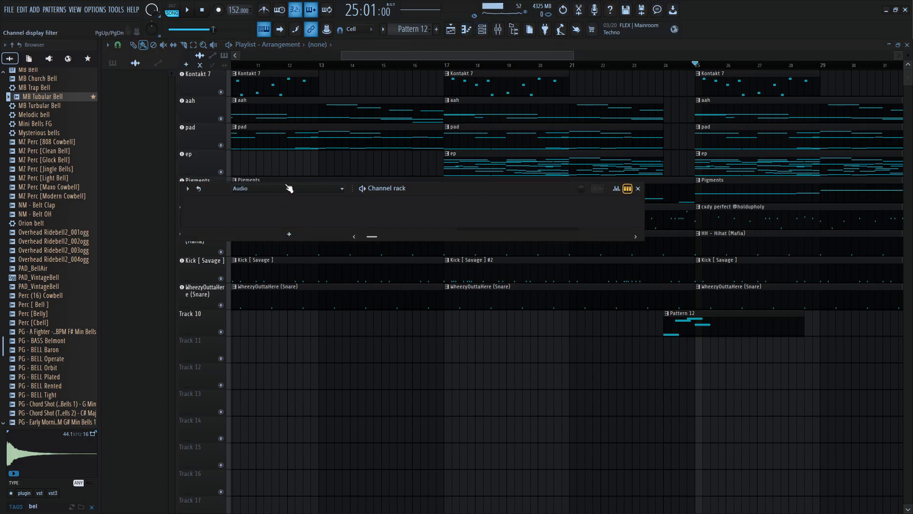
{"action": "scroll", "coordinate": [289, 188], "scroll_direction": "up", "scroll_amount": 1}
{"action": "left_click_drag", "start_coordinate": [45, 97], "coordinate": [308, 408]}
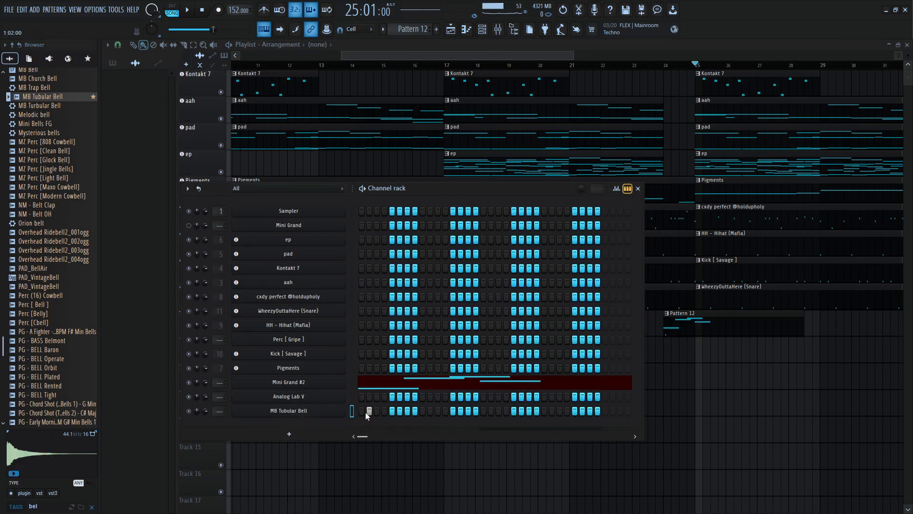
- Create a new empty pattern and place it on Track 11 starting at bar 25
{"action": "left_click", "coordinate": [436, 29]}
{"action": "left_click_drag", "start_coordinate": [136, 254], "coordinate": [815, 367]}
- Write an E5 note at the start of the MB Tubular Bell pattern and lower it one octave to E4
{"action": "double_click", "coordinate": [713, 338]}
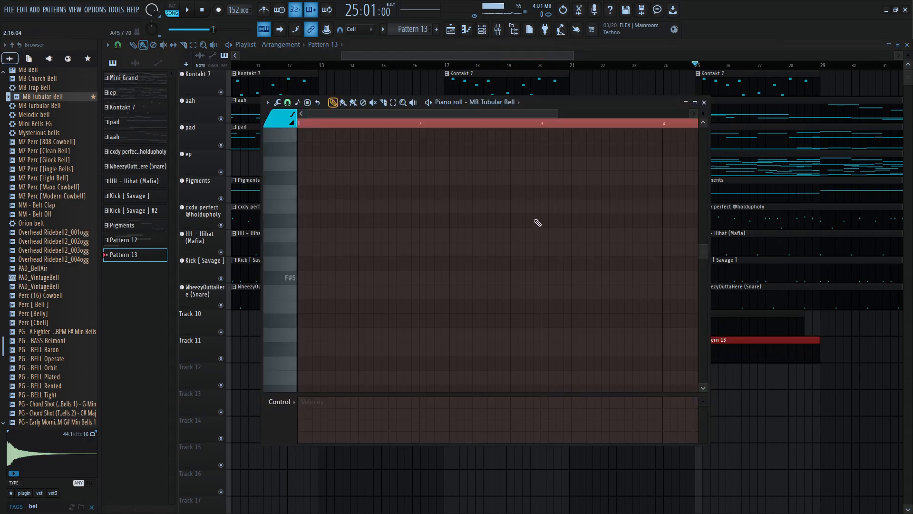
{"action": "left_click", "coordinate": [314, 304]}
{"action": "left_click_drag", "start_coordinate": [319, 305], "coordinate": [308, 305]}
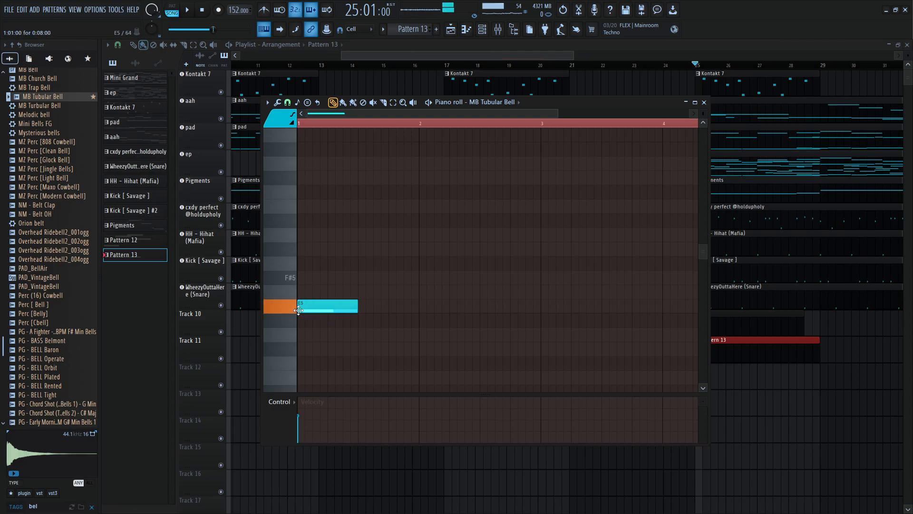
{"action": "left_click", "coordinate": [328, 309]}
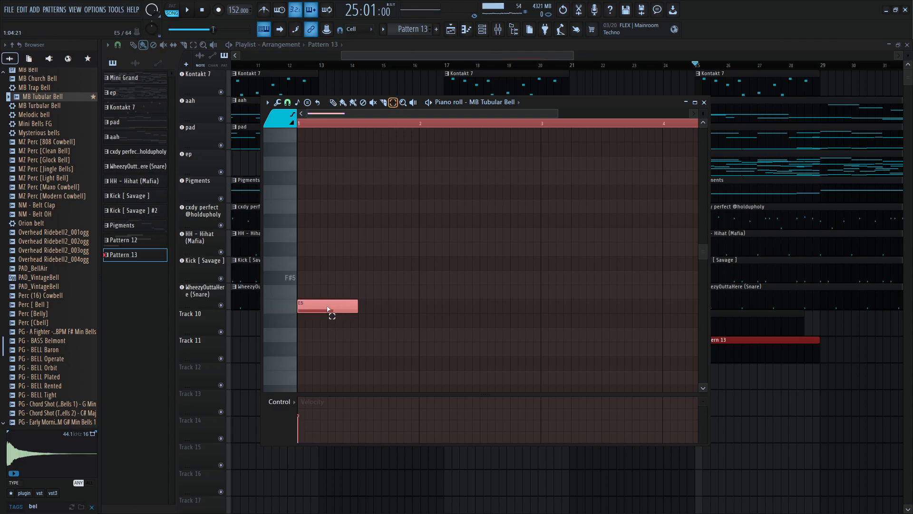
{"action": "key", "text": "ctrl+Down"}
- Play the arrangement from bar 25 to hear the E4 bell note in context
{"action": "key", "text": "space"}
{"action": "key", "text": "space"}
{"action": "scroll", "coordinate": [317, 232], "scroll_direction": "down", "scroll_amount": 3}
{"action": "key", "text": "space"}
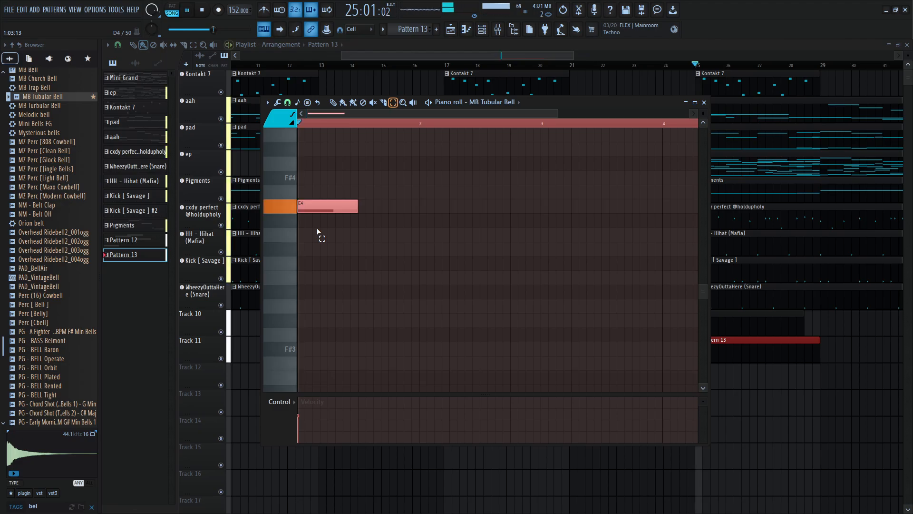
{"action": "scroll", "coordinate": [367, 171], "scroll_direction": "down", "scroll_amount": 2}
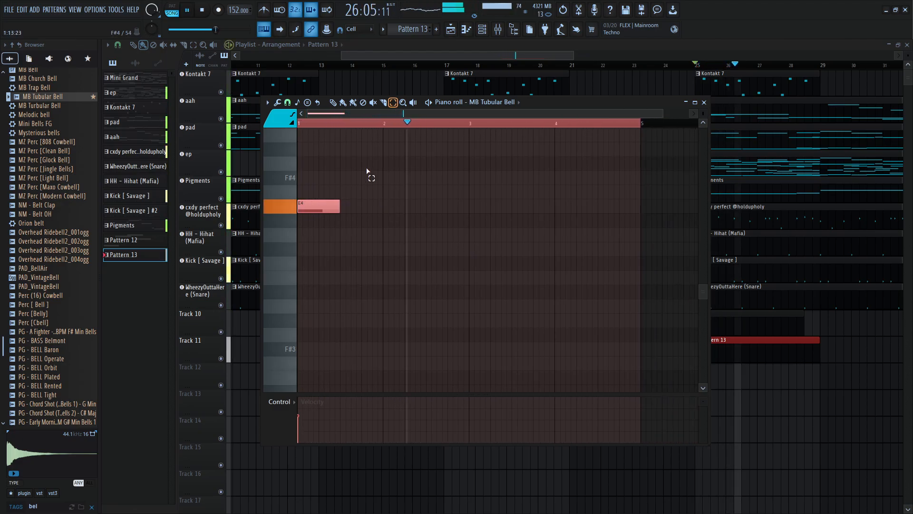
{"action": "scroll", "coordinate": [380, 194], "scroll_direction": "up", "scroll_amount": 2}
{"action": "scroll", "coordinate": [363, 203], "scroll_direction": "down", "scroll_amount": 3}
{"action": "left_click", "coordinate": [361, 193]}
{"action": "scroll", "coordinate": [373, 152], "scroll_direction": "down", "scroll_amount": 1}
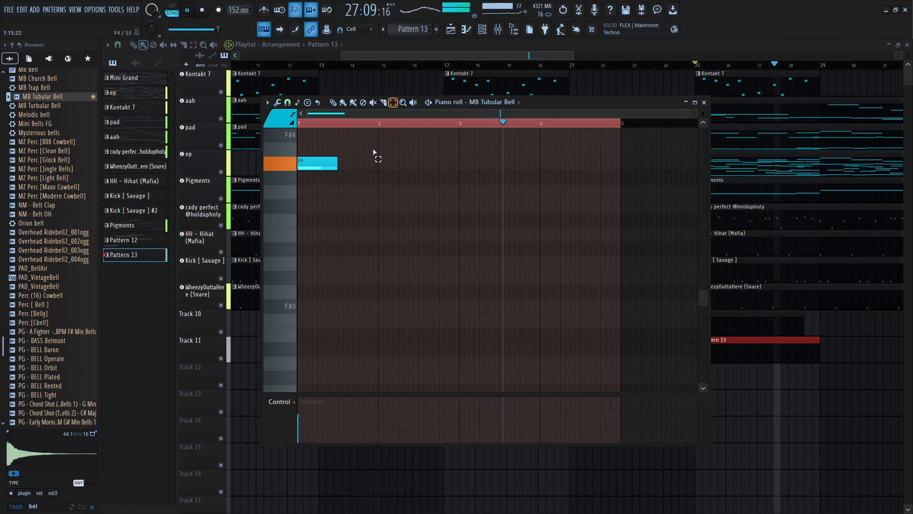
- Copy the E4 bell note to the start of the pattern's bar 5, stop playback and close the piano roll
{"action": "left_click_drag", "start_coordinate": [317, 161], "coordinate": [634, 159]}
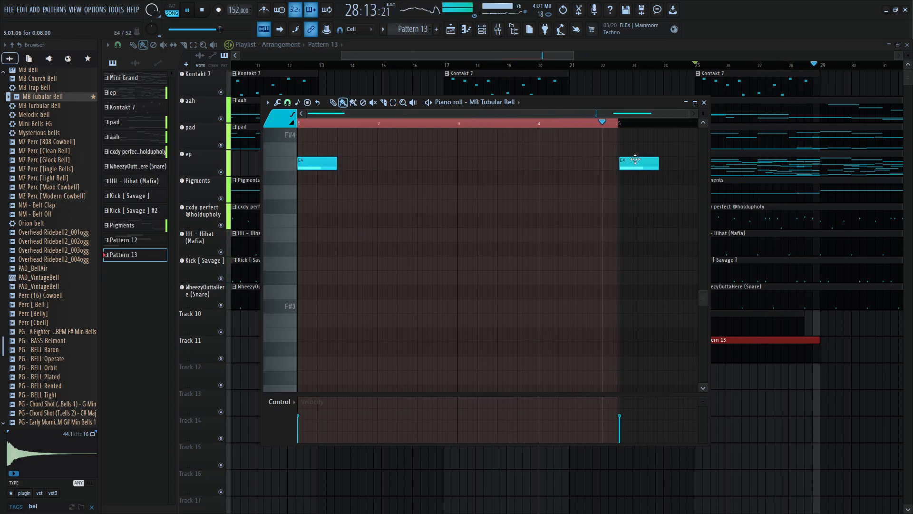
{"action": "key", "text": "space"}
{"action": "key", "text": "Escape"}
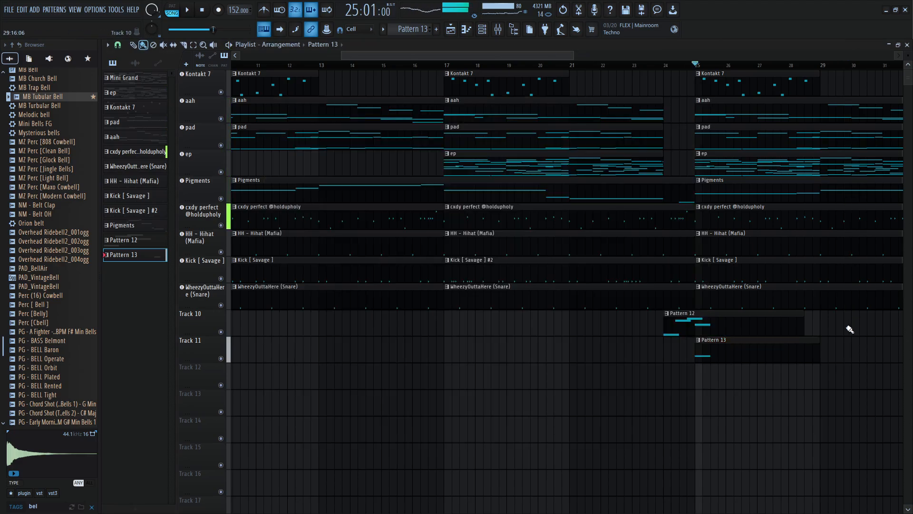
- Play the arrangement from bar 25 and lengthen the Pattern 13 clip on Track 11 to eight bars, ending at bar 33
{"action": "key", "text": "space"}
{"action": "scroll", "coordinate": [812, 343], "scroll_direction": "down", "scroll_amount": 3}
{"action": "left_click_drag", "start_coordinate": [760, 351], "coordinate": [845, 352]}
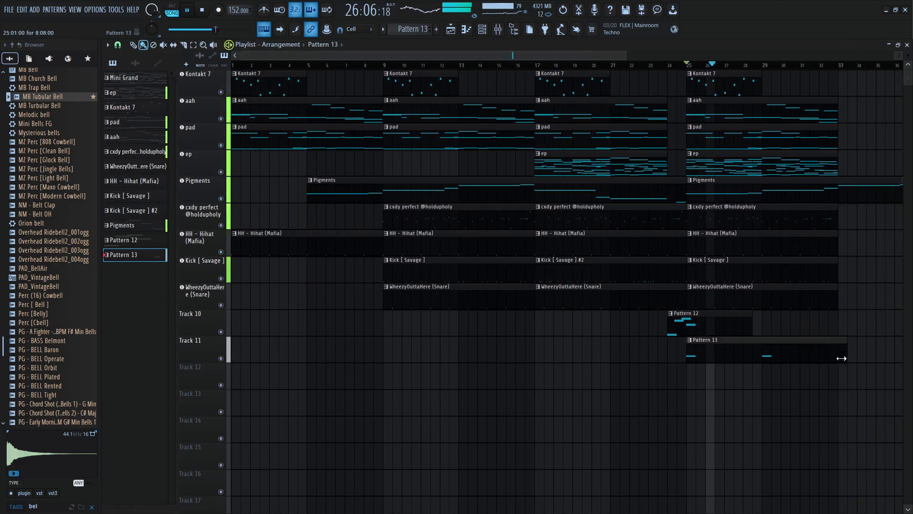
- Check the MB Tubular Bell channel and its instrument window, stop playback and return to the playlist
{"action": "double_click", "coordinate": [770, 347]}
{"action": "key", "text": "F6"}
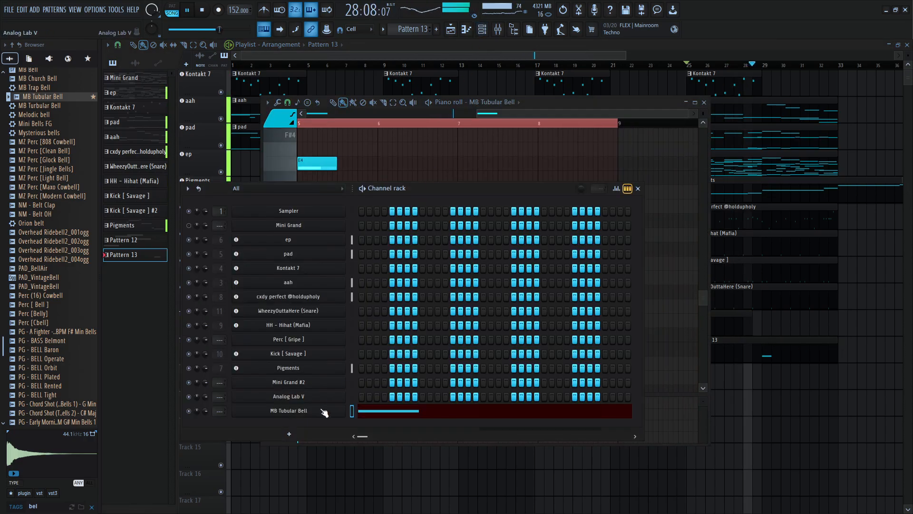
{"action": "left_click", "coordinate": [325, 410]}
{"action": "left_click", "coordinate": [369, 89]}
{"action": "key", "text": "space"}
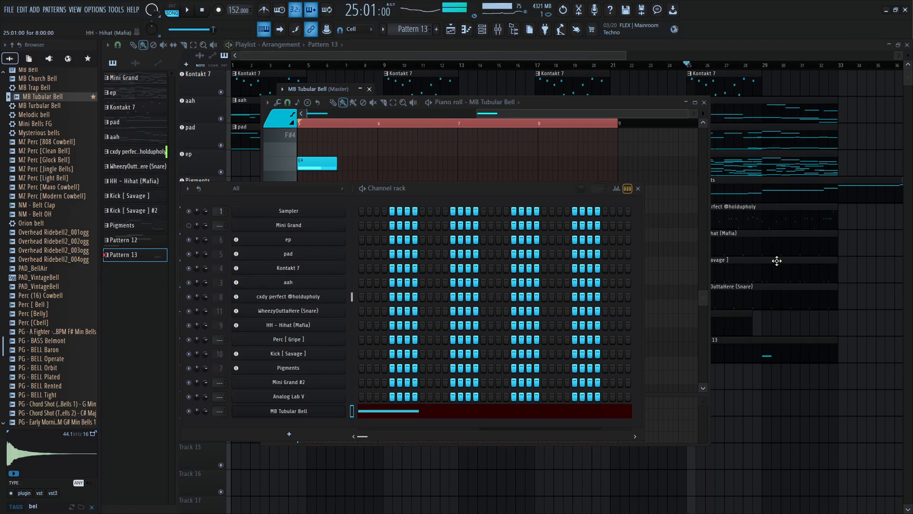
{"action": "key", "text": "F5"}
{"action": "scroll", "coordinate": [789, 285], "scroll_direction": "down", "scroll_amount": 2}
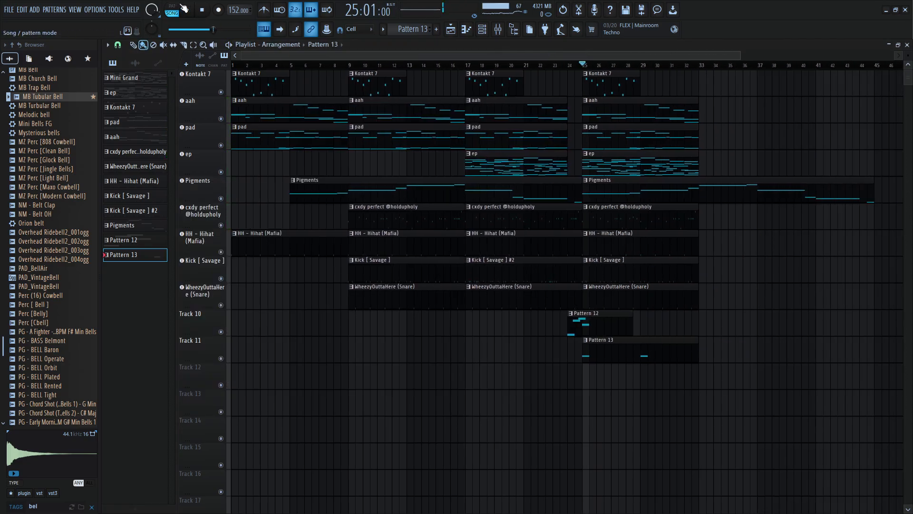
- Play the arrangement from the beginning to review the sections, and stop playback
{"action": "left_click", "coordinate": [203, 10]}
{"action": "key", "text": "space"}
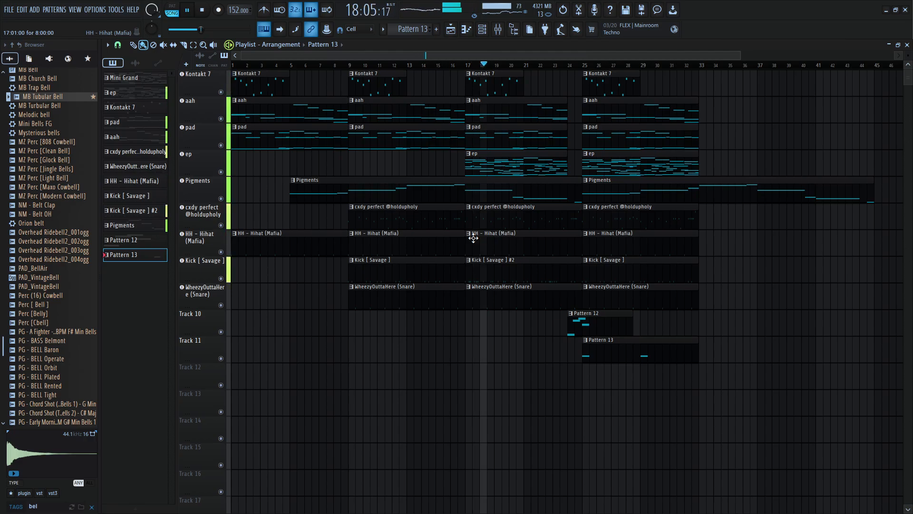
{"action": "key", "text": "space"}
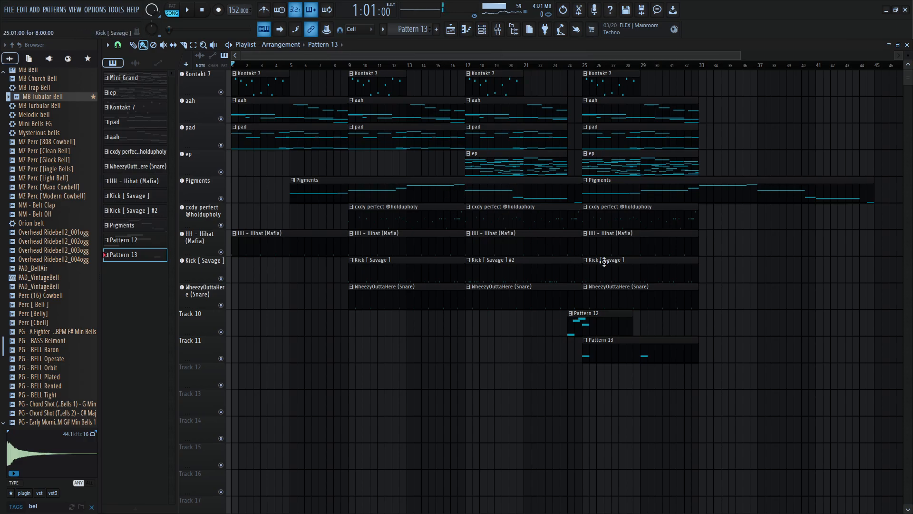
- Swap the kick clips so Kick [ Savage ] starts at bar 17 and #2 at bar 25, and delete the ep clip at bar 17
{"action": "left_click_drag", "start_coordinate": [519, 272], "coordinate": [726, 276]}
{"action": "left_click_drag", "start_coordinate": [611, 279], "coordinate": [494, 278]}
{"action": "left_click_drag", "start_coordinate": [735, 275], "coordinate": [644, 272]}
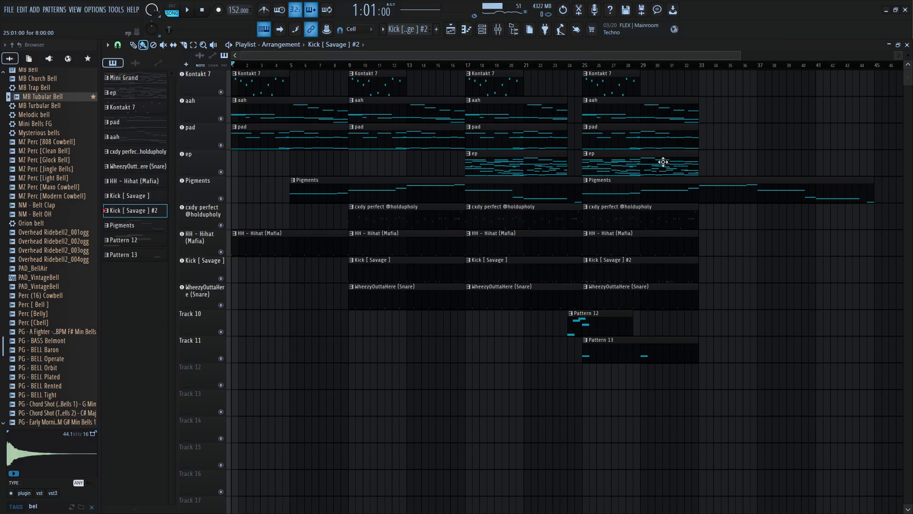
{"action": "right_click", "coordinate": [498, 173]}
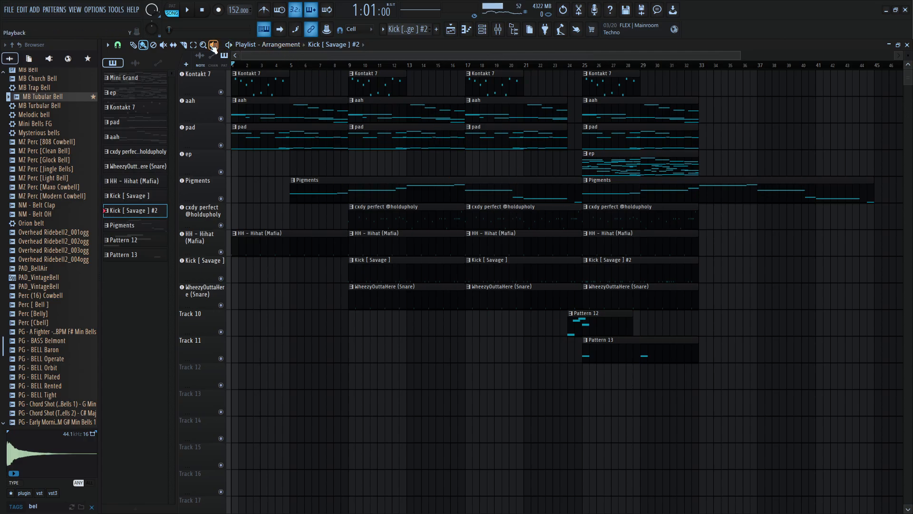
- Move the whole final section, including Pattern 12 and Pattern 13, eight bars later so its main clips start at bar 33
{"action": "left_click_drag", "start_coordinate": [608, 91], "coordinate": [659, 439]}
{"action": "left_click", "coordinate": [144, 45]}
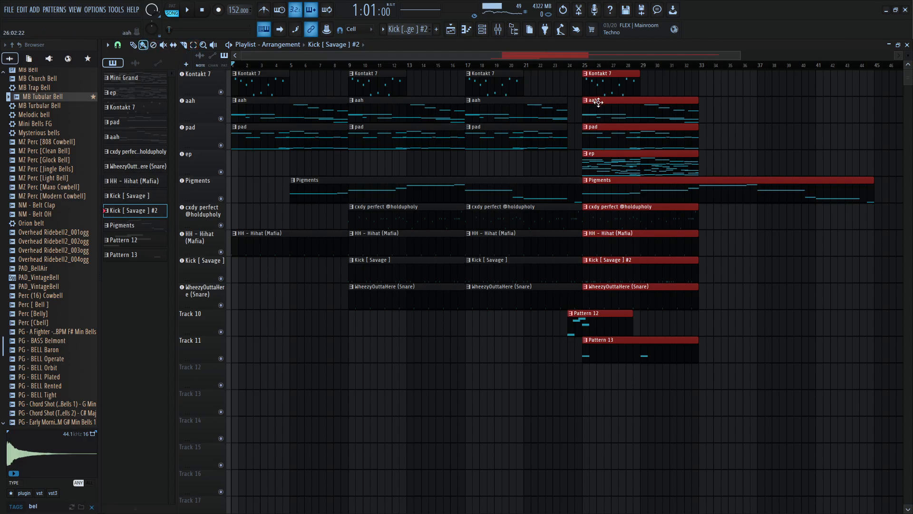
{"action": "left_click_drag", "start_coordinate": [598, 102], "coordinate": [704, 119]}
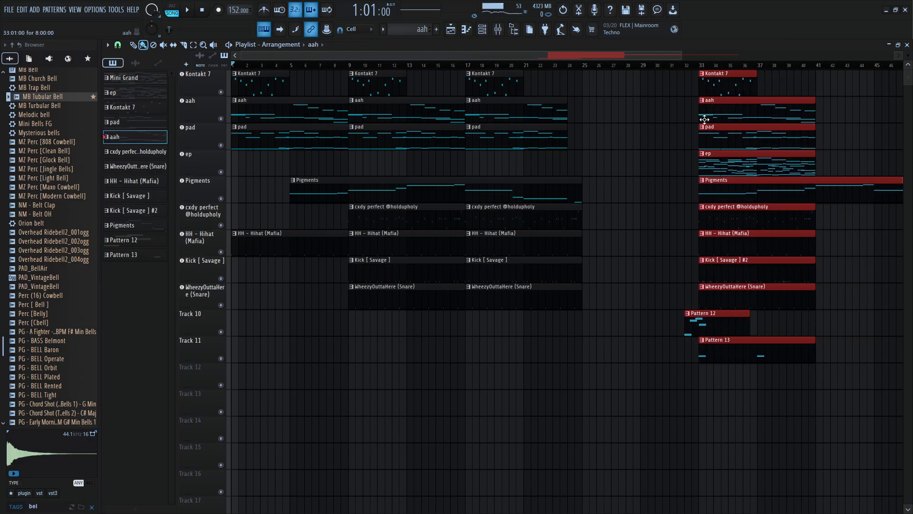
{"action": "key", "text": "ctrl+d"}
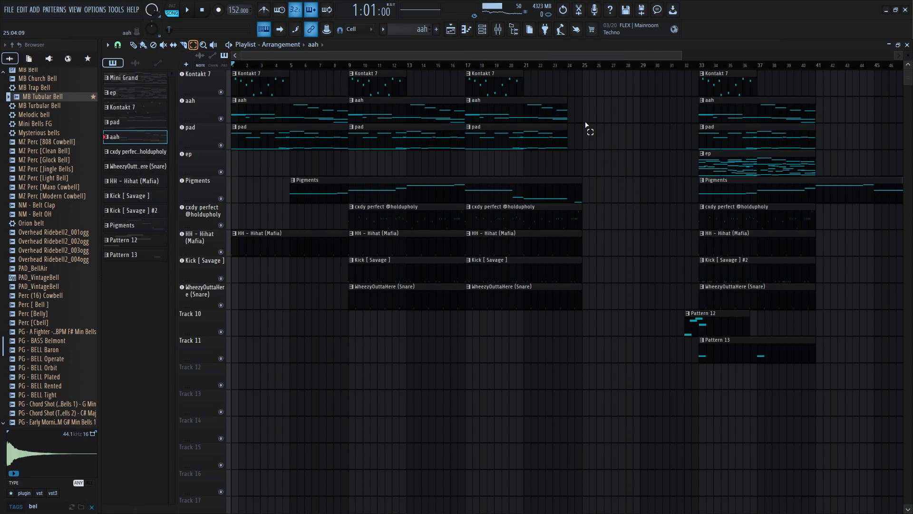
- Duplicate the bar 17 section's Kontakt 7, aah, pad and drum clips to bar 25, leaving out Pigments
{"action": "left_click_drag", "start_coordinate": [586, 123], "coordinate": [539, 322]}
{"action": "left_click_drag", "start_coordinate": [534, 323], "coordinate": [518, 214]}
{"action": "left_click_drag", "start_coordinate": [502, 158], "coordinate": [546, 82]}
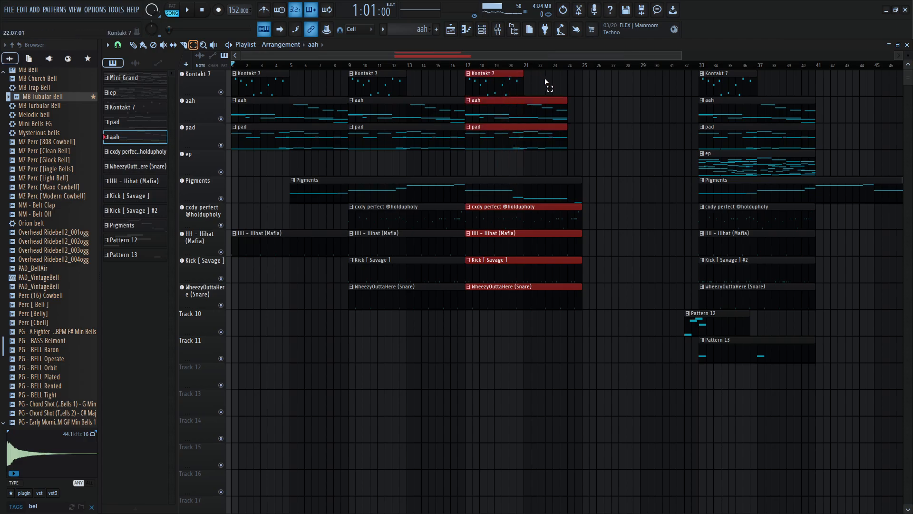
{"action": "key", "text": "ctrl+b"}
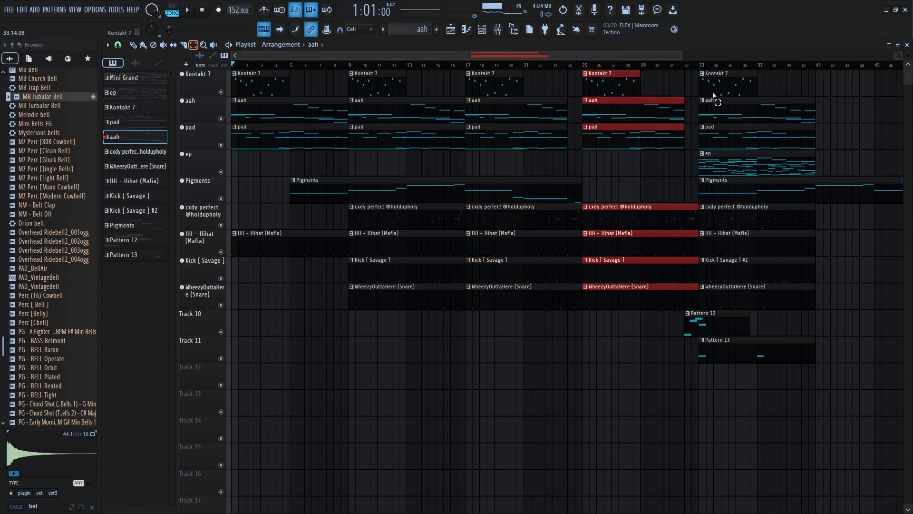
- Move all clips of the final section another eight bars later so its main clips start at bar 41
{"action": "left_click_drag", "start_coordinate": [716, 71], "coordinate": [780, 421]}
{"action": "left_click", "coordinate": [143, 46]}
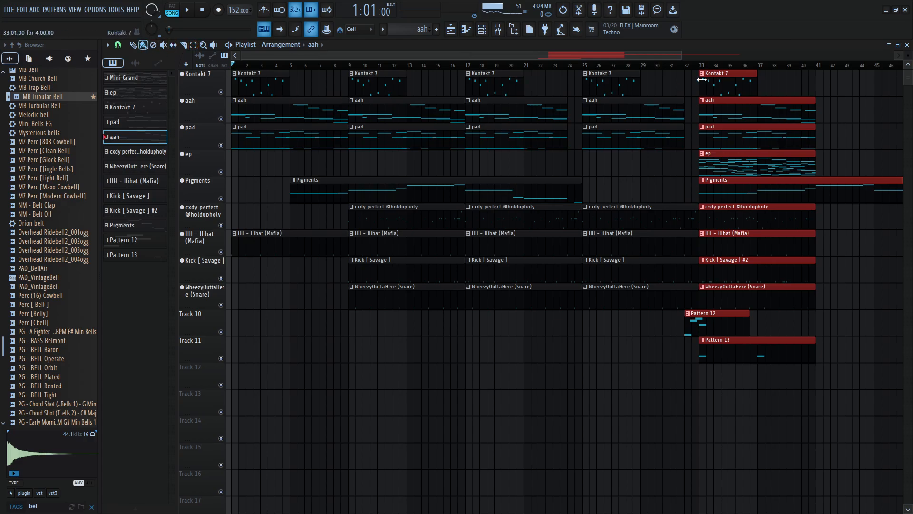
{"action": "left_click_drag", "start_coordinate": [723, 74], "coordinate": [840, 75]}
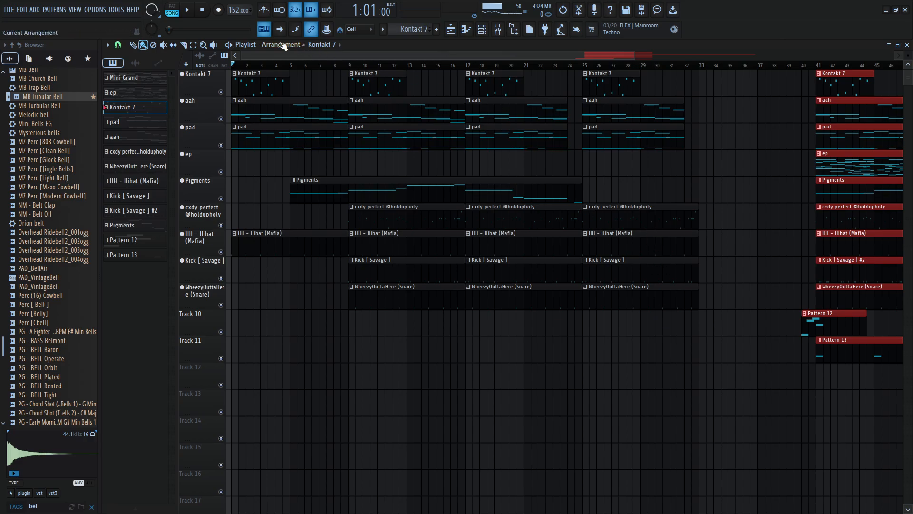
- Duplicate the bar 25 section's Kontakt 7, aah, pad and drum clips to bar 33
{"action": "left_click_drag", "start_coordinate": [608, 78], "coordinate": [667, 333]}
{"action": "key", "text": "ctrl+b"}
{"action": "left_click", "coordinate": [651, 321]}
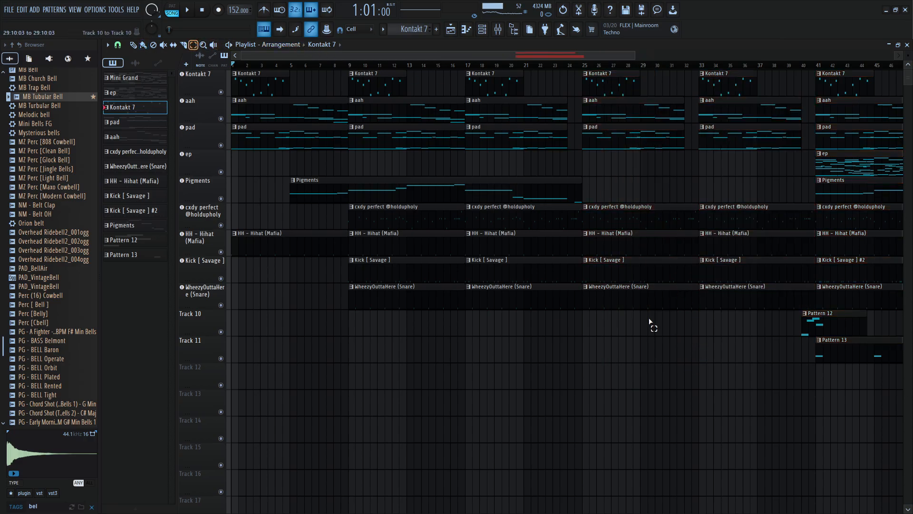
- Duplicate the Pigments clip that starts at bar 5 so the copy begins at bar 25
{"action": "scroll", "coordinate": [762, 286], "scroll_direction": "down", "scroll_amount": 3}
{"action": "scroll", "coordinate": [626, 233], "scroll_direction": "down", "scroll_amount": 1}
{"action": "scroll", "coordinate": [627, 232], "scroll_direction": "up", "scroll_amount": 2}
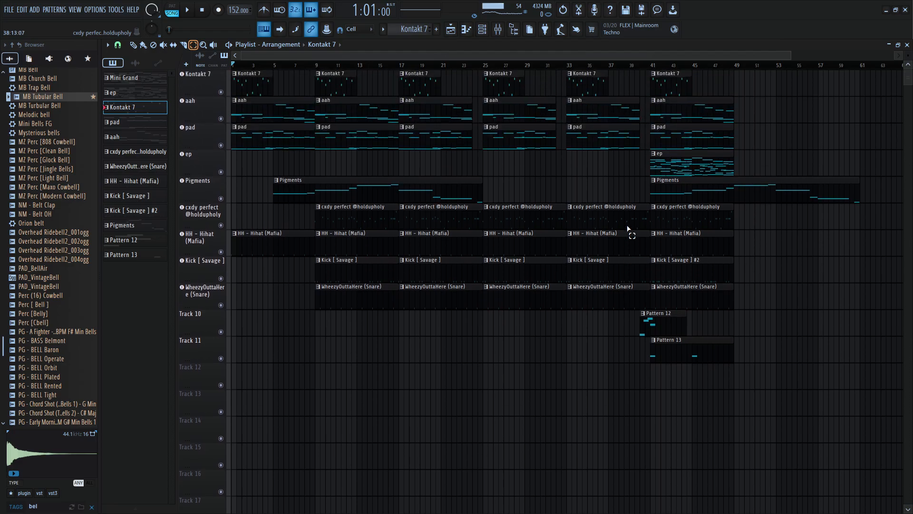
{"action": "left_click", "coordinate": [432, 180]}
{"action": "key", "text": "ctrl+b"}
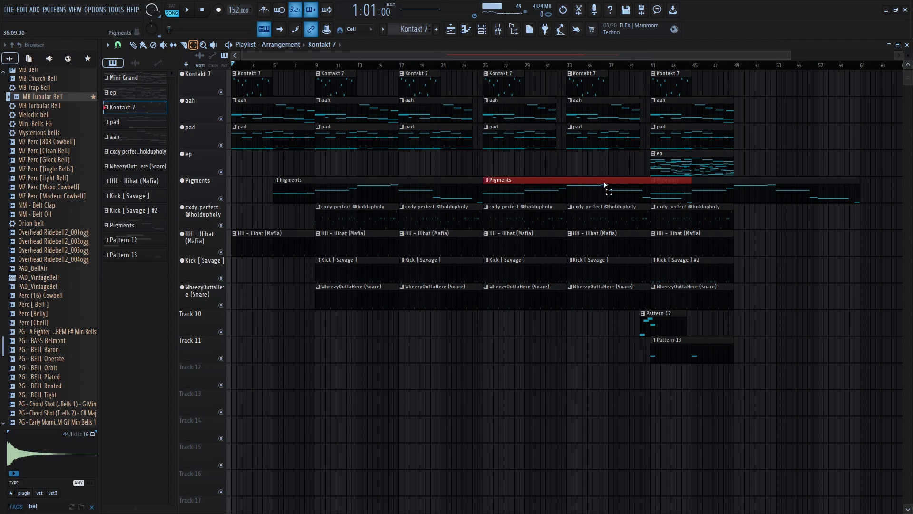
- Delete the Pigments clip starting at bar 41 and realign the copied Pigments clip to start at bar 25
{"action": "left_click_drag", "start_coordinate": [564, 179], "coordinate": [525, 202]}
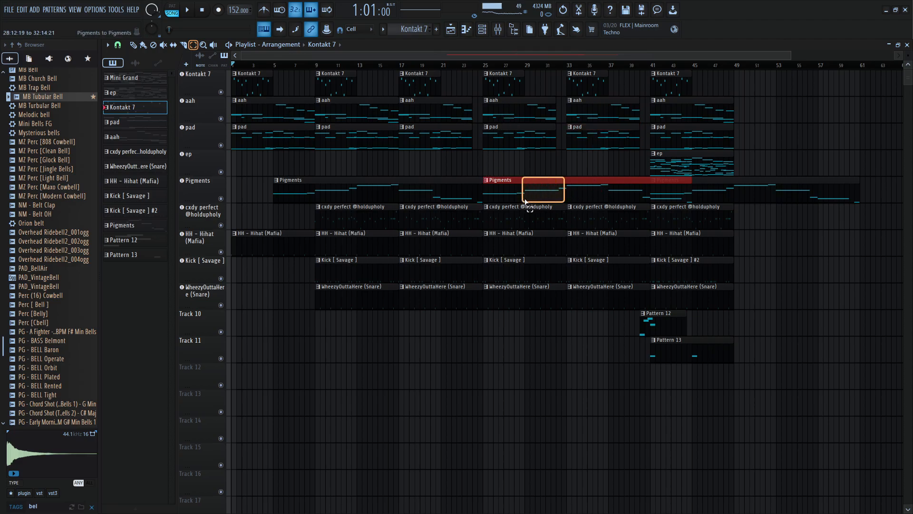
{"action": "left_click", "coordinate": [798, 190]}
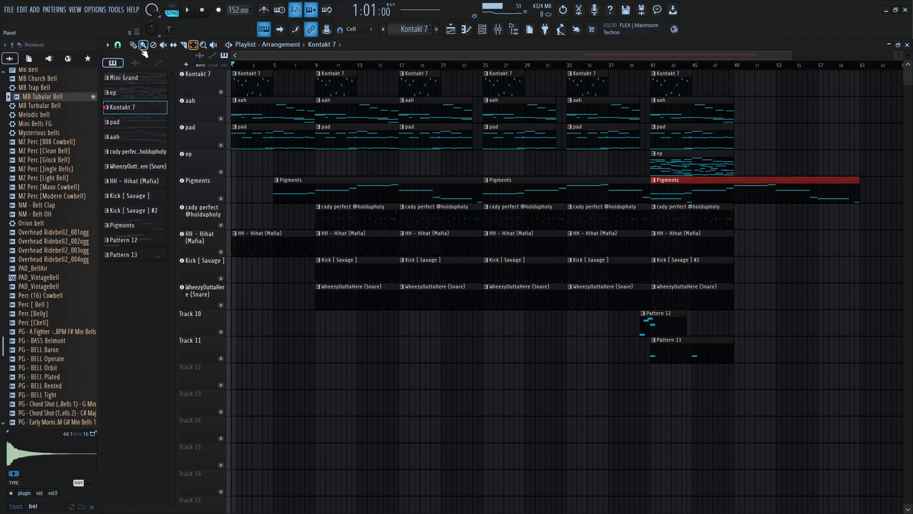
{"action": "right_click", "coordinate": [797, 200]}
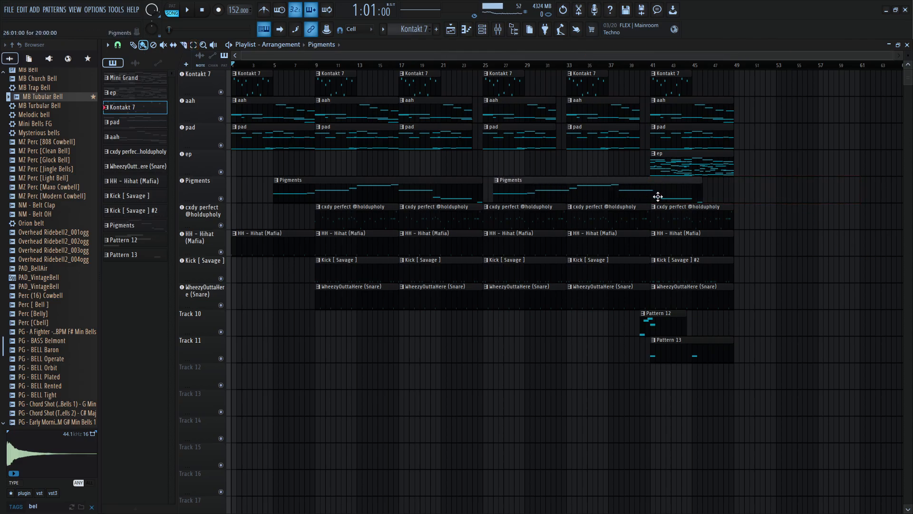
{"action": "mouse_move", "coordinate": [564, 190]}
{"action": "left_mouse_down"}
{"action": "mouse_move", "coordinate": [594, 196]}
{"action": "mouse_move", "coordinate": [566, 200]}
{"action": "left_mouse_up"}
{"action": "mouse_move", "coordinate": [383, 194]}
{"action": "left_mouse_down"}
{"action": "mouse_move", "coordinate": [404, 194]}
{"action": "mouse_move", "coordinate": [377, 195]}
{"action": "left_mouse_up"}
{"action": "mouse_move", "coordinate": [546, 196]}
{"action": "left_mouse_down"}
{"action": "mouse_move", "coordinate": [531, 197]}
{"action": "mouse_move", "coordinate": [538, 196]}
{"action": "left_mouse_up"}
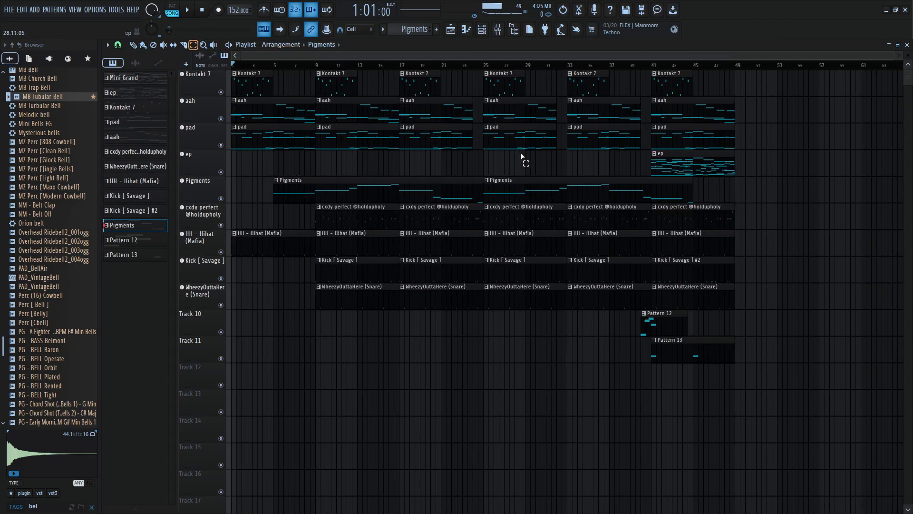
- Lengthen the aah and pad clips at bars 17 and 25 to their full eight bars
{"action": "left_click_drag", "start_coordinate": [547, 119], "coordinate": [618, 157]}
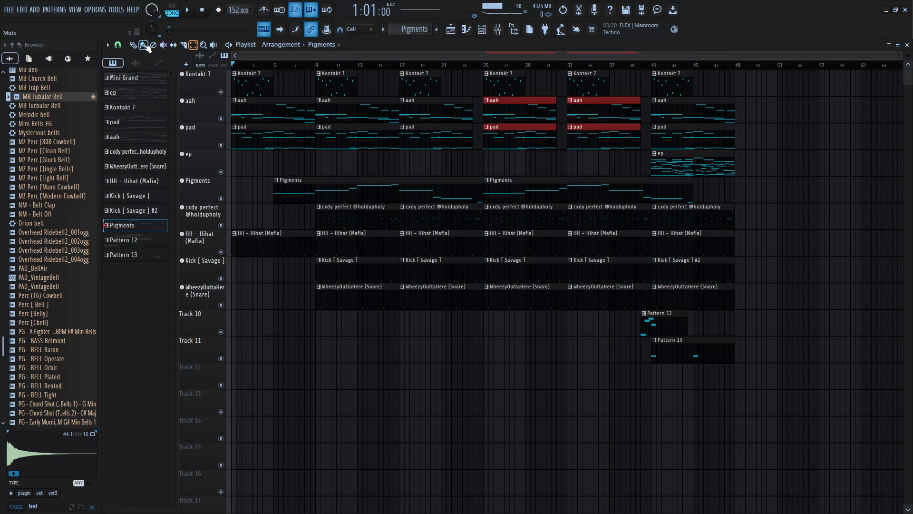
{"action": "mouse_move", "coordinate": [556, 115]}
{"action": "left_mouse_down"}
{"action": "mouse_move", "coordinate": [567, 115]}
{"action": "mouse_move", "coordinate": [556, 116]}
{"action": "left_mouse_up"}
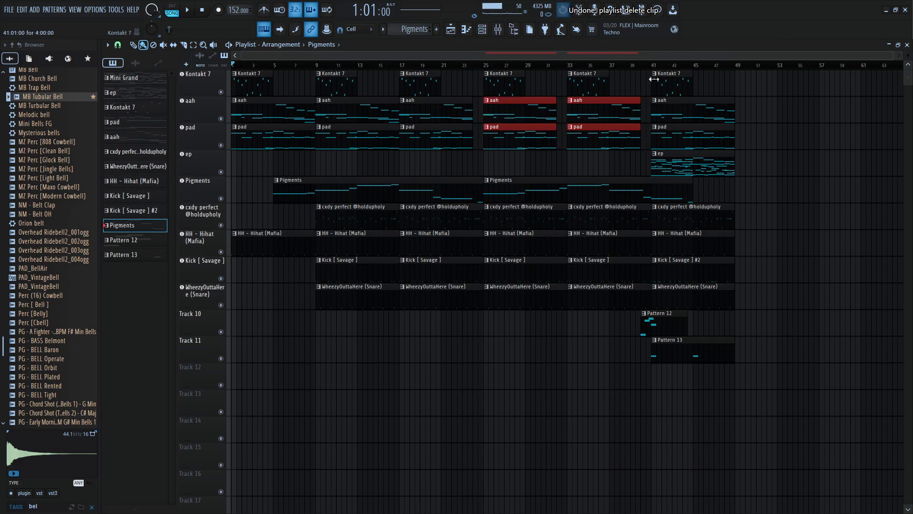
{"action": "left_click", "coordinate": [593, 104]}
{"action": "left_click_drag", "start_coordinate": [554, 113], "coordinate": [565, 139]}
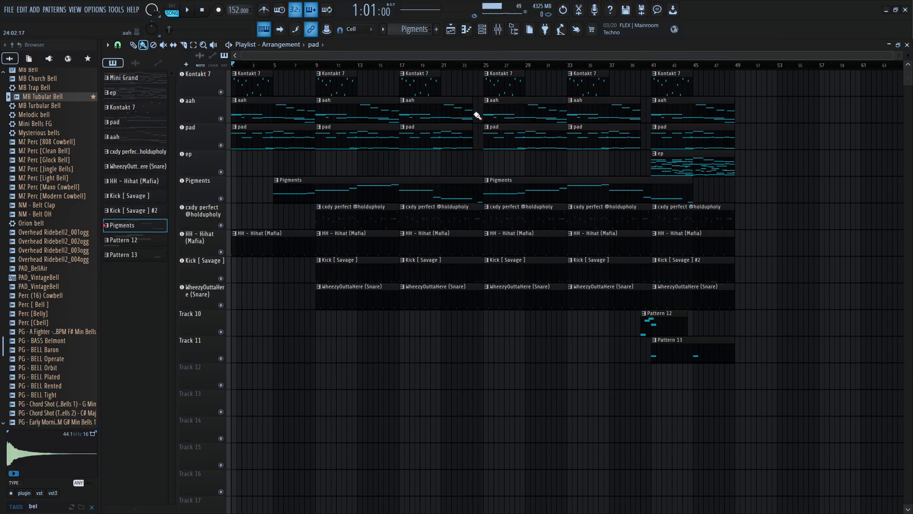
{"action": "left_click_drag", "start_coordinate": [473, 114], "coordinate": [480, 145]}
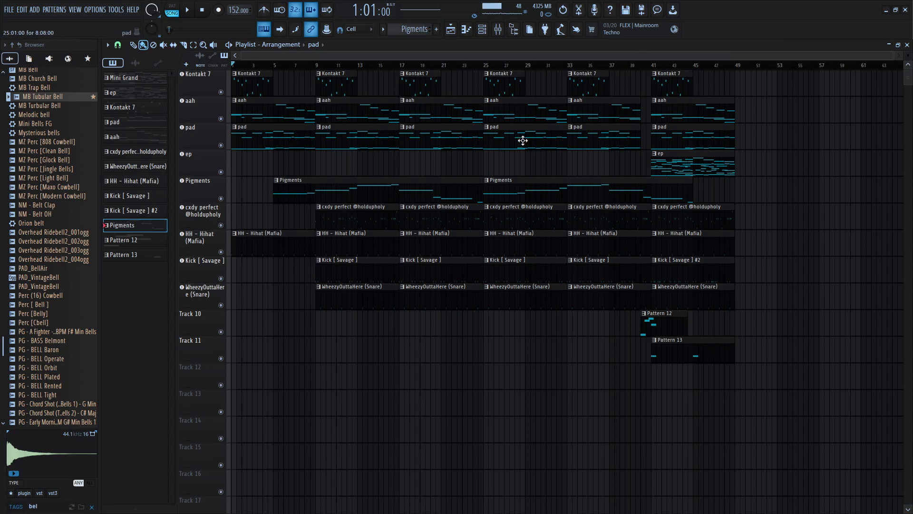
- Play the arrangement from bar 25 through the bar 41 section to review the extended layout, and stop playback
{"action": "left_click", "coordinate": [485, 68]}
{"action": "key", "text": "space"}
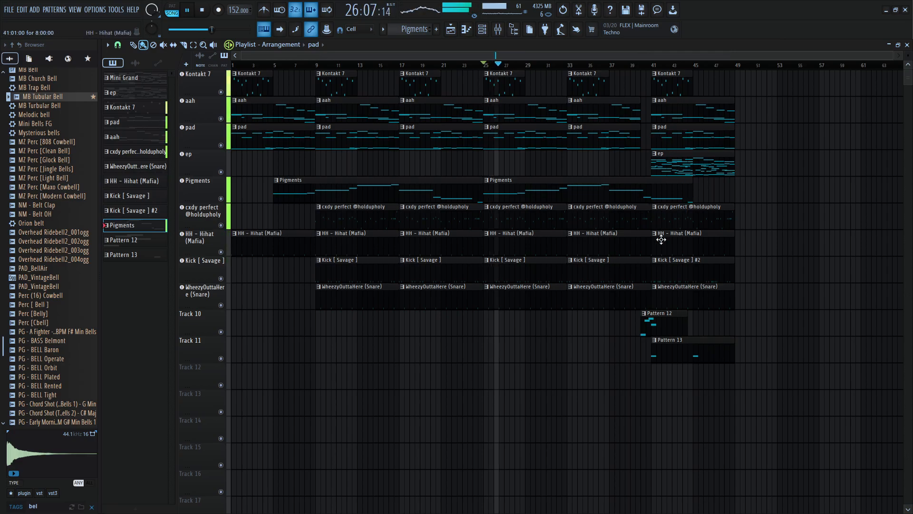
{"action": "scroll", "coordinate": [656, 233], "scroll_direction": "up", "scroll_amount": 4}
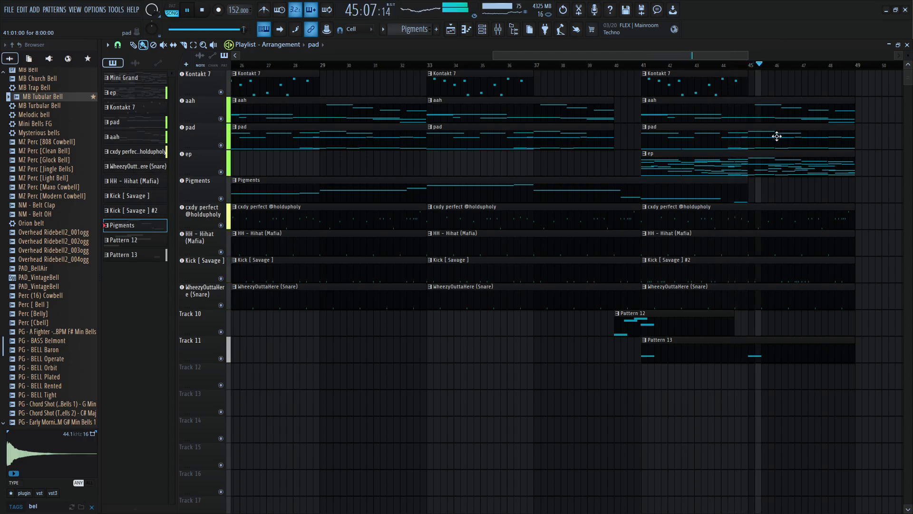
{"action": "key", "text": "space"}
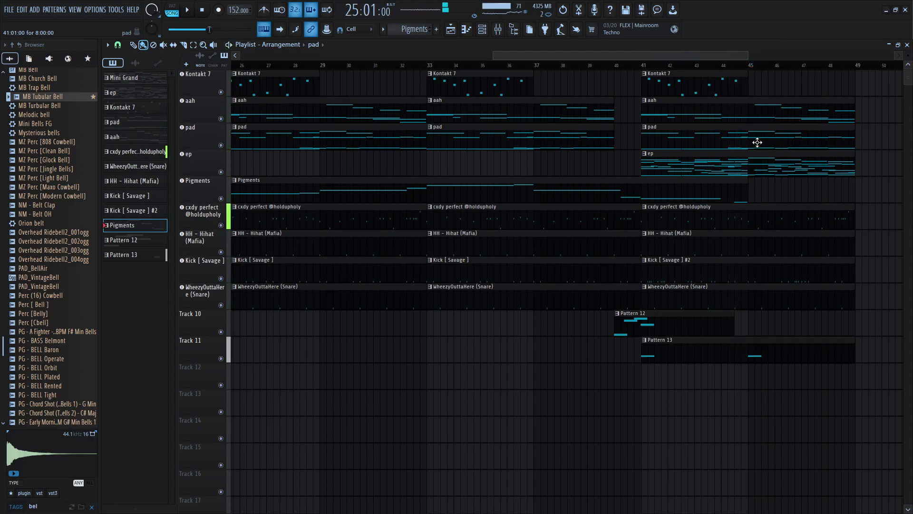
- Add an ESW Vinyl Guitar 2 instrument as a new channel
{"action": "left_click", "coordinate": [479, 34]}
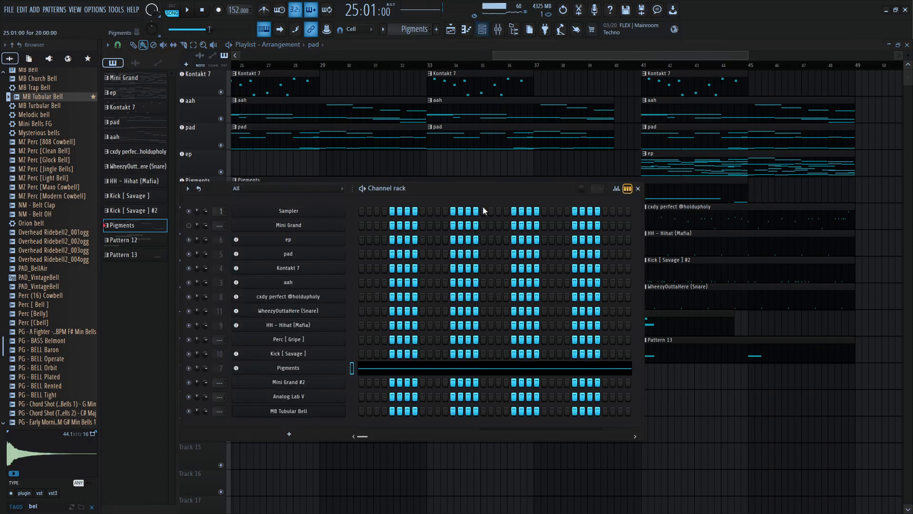
{"action": "left_click", "coordinate": [291, 433]}
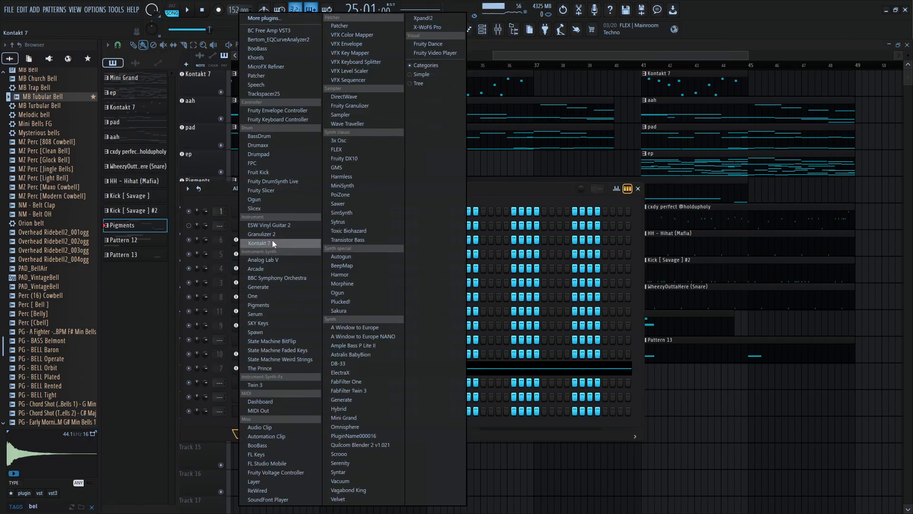
{"action": "left_click", "coordinate": [295, 227]}
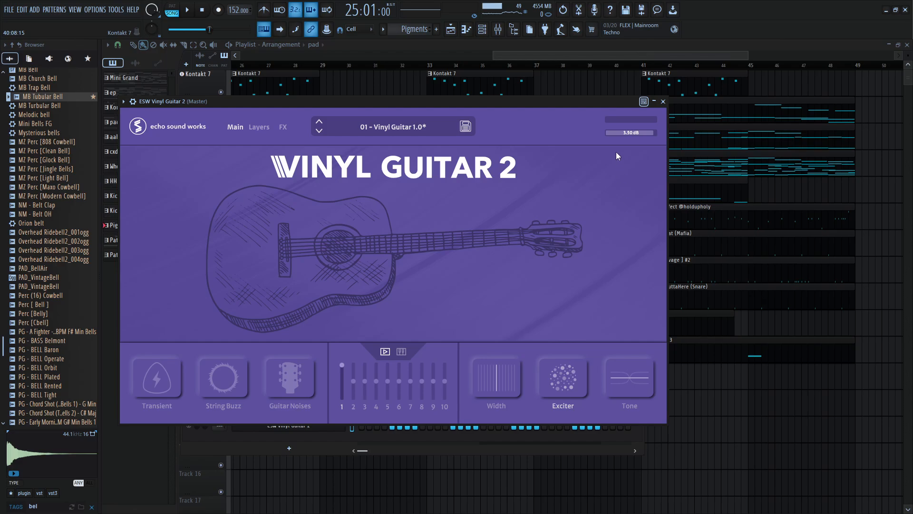
- Play the arrangement from bar 37 twice to hear the transition into bar 41
{"action": "left_click", "coordinate": [604, 65]}
{"action": "left_click", "coordinate": [536, 65]}
{"action": "key", "text": "space"}
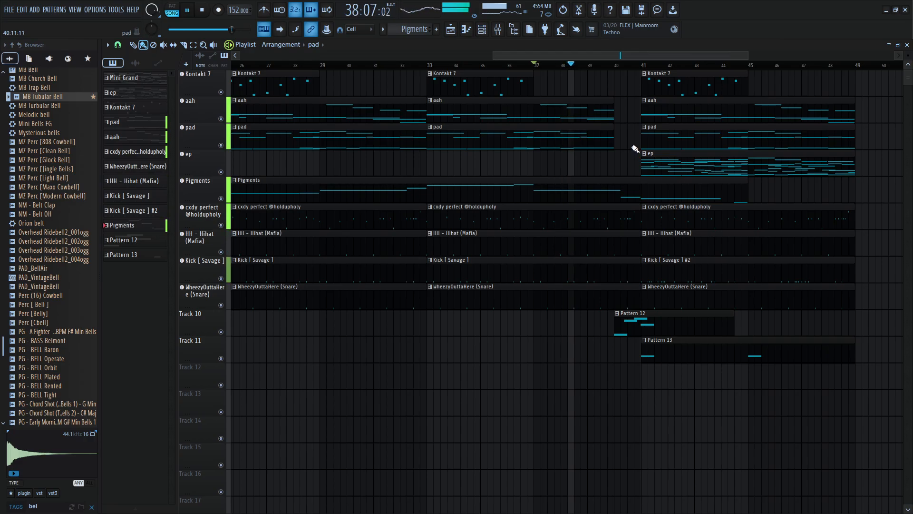
{"action": "key", "text": "space"}
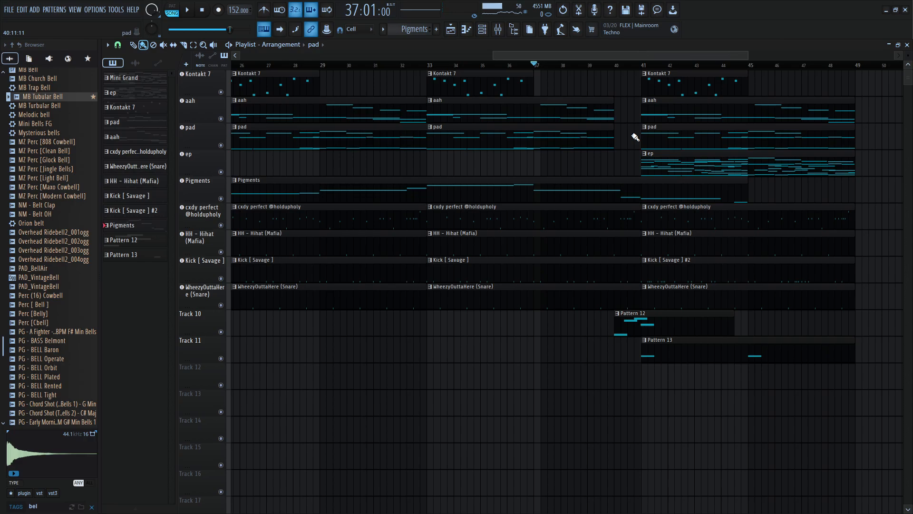
{"action": "key", "text": "space"}
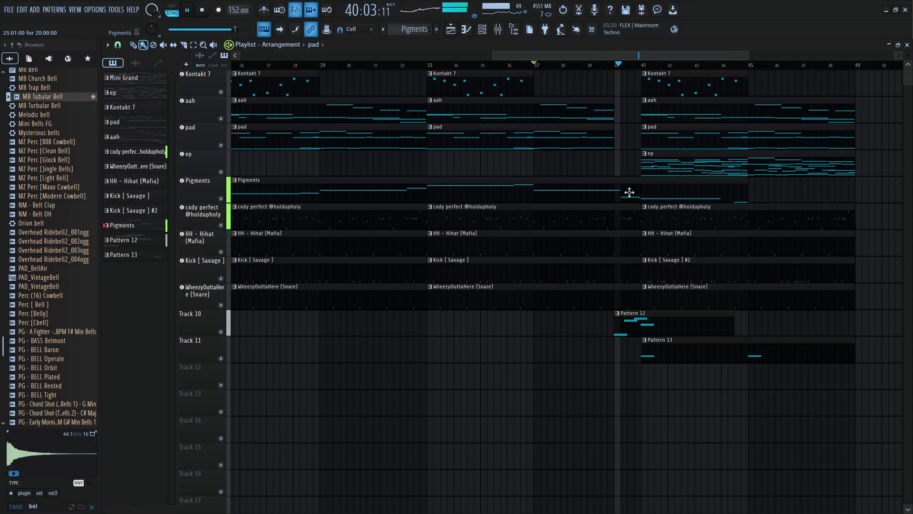
- Open Pattern 12's Mini Grand #2 notes in the piano roll and play the arrangement from the pattern's start at bar 40
{"action": "double_click", "coordinate": [690, 327]}
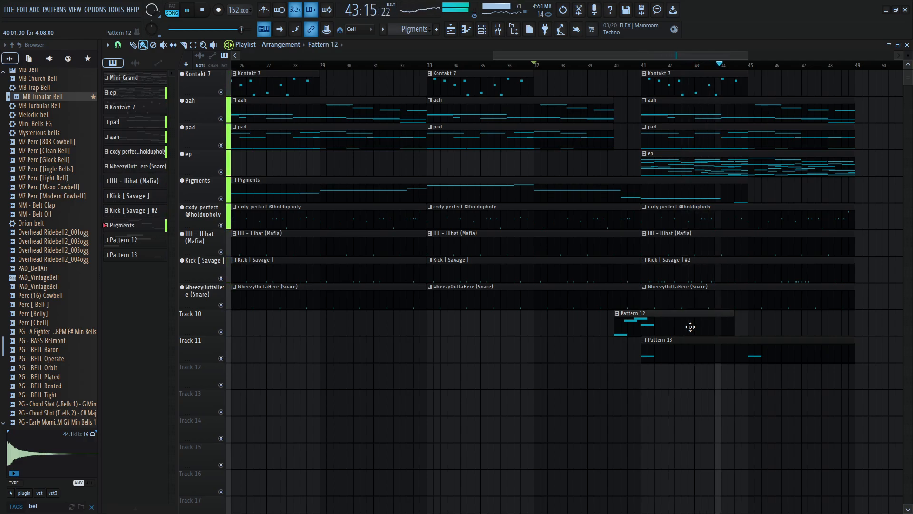
{"action": "key", "text": "space"}
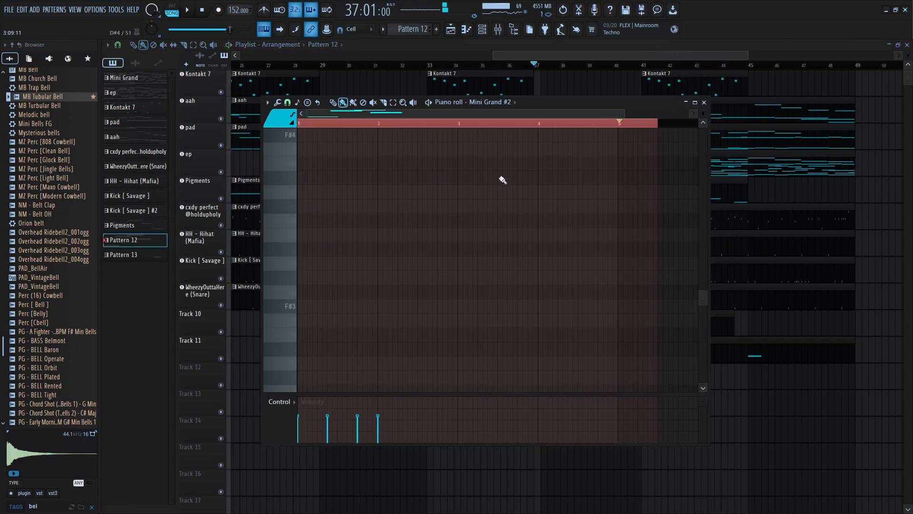
{"action": "key", "text": "space"}
{"action": "key", "text": "space"}
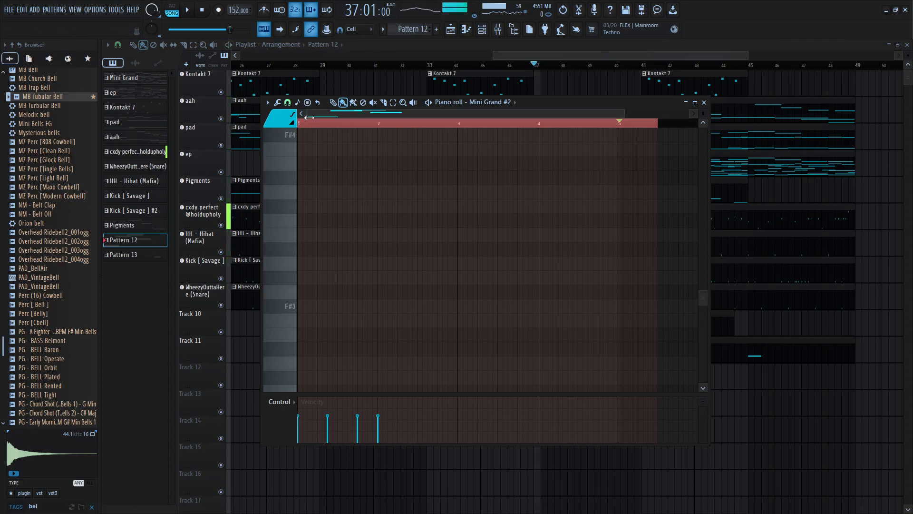
{"action": "left_click", "coordinate": [299, 123]}
{"action": "key", "text": "space"}
{"action": "scroll", "coordinate": [419, 214], "scroll_direction": "down", "scroll_amount": 8}
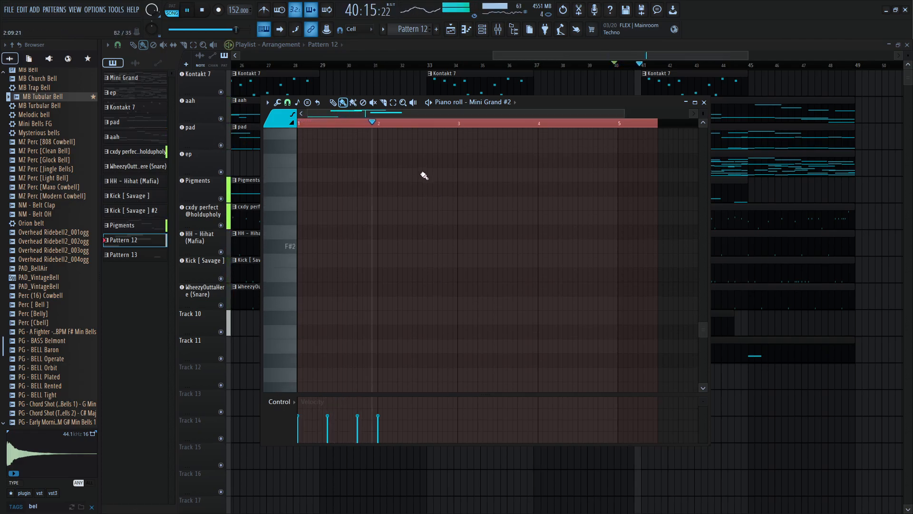
{"action": "scroll", "coordinate": [424, 211], "scroll_direction": "up", "scroll_amount": 2}
{"action": "scroll", "coordinate": [422, 209], "scroll_direction": "down", "scroll_amount": 8}
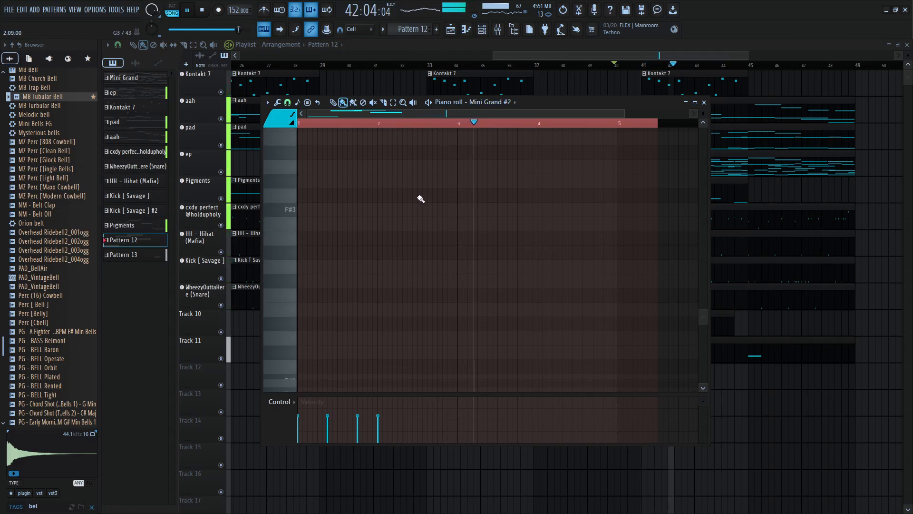
{"action": "key", "text": "space"}
- Add D6, C#6 and F#5 notes at steps 5, 7 and 9 of bar 3 in Pattern 12's Mini Grand #2 melody
{"action": "scroll", "coordinate": [421, 220], "scroll_direction": "up", "scroll_amount": 20}
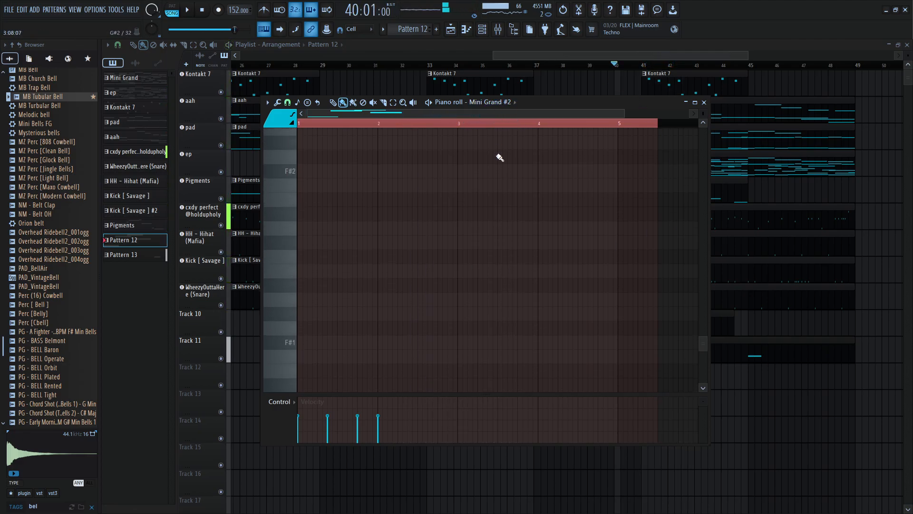
{"action": "scroll", "coordinate": [375, 229], "scroll_direction": "up", "scroll_amount": 4}
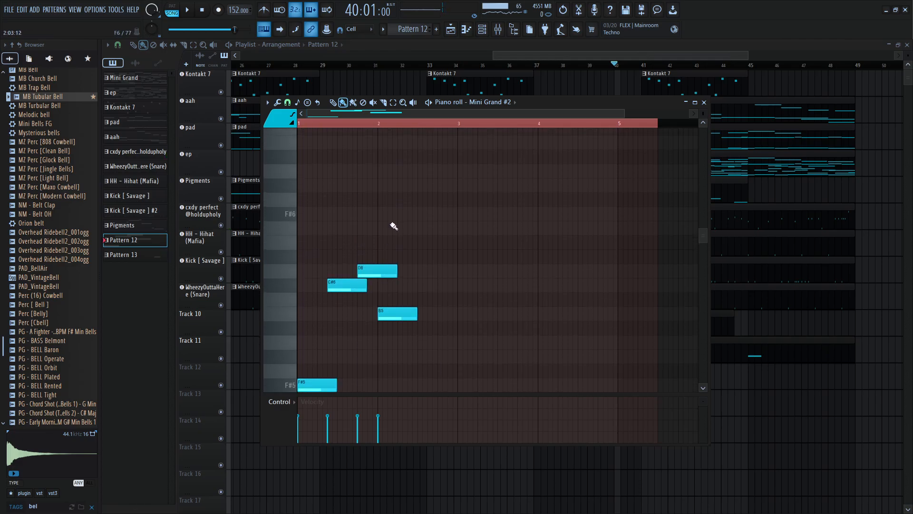
{"action": "scroll", "coordinate": [385, 238], "scroll_direction": "down", "scroll_amount": 2}
{"action": "scroll", "coordinate": [381, 265], "scroll_direction": "up", "scroll_amount": 2}
{"action": "scroll", "coordinate": [385, 267], "scroll_direction": "down", "scroll_amount": 2}
{"action": "scroll", "coordinate": [389, 269], "scroll_direction": "down", "scroll_amount": 2}
{"action": "scroll", "coordinate": [390, 270], "scroll_direction": "up", "scroll_amount": 2}
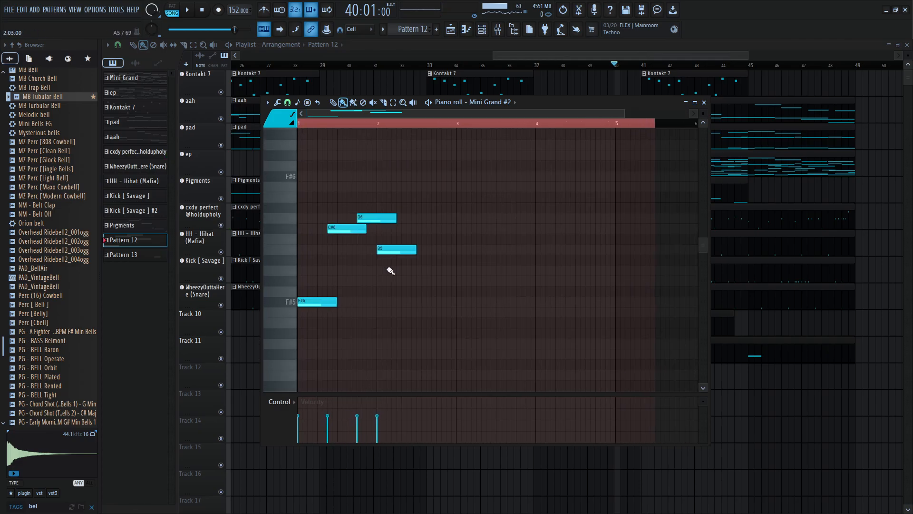
{"action": "key", "text": "space"}
{"action": "scroll", "coordinate": [391, 265], "scroll_direction": "down", "scroll_amount": 2}
{"action": "scroll", "coordinate": [399, 230], "scroll_direction": "up", "scroll_amount": 1}
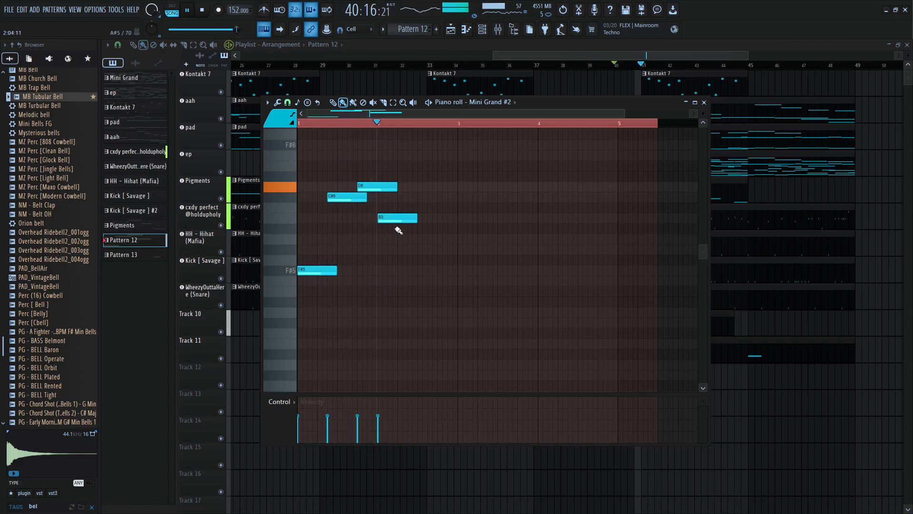
{"action": "mouse_move", "coordinate": [467, 219]}
{"action": "left_mouse_down"}
{"action": "mouse_move", "coordinate": [508, 204]}
{"action": "mouse_move", "coordinate": [508, 186]}
{"action": "mouse_move", "coordinate": [502, 201]}
{"action": "left_mouse_up"}
{"action": "key", "text": "space"}
{"action": "left_click_drag", "start_coordinate": [528, 272], "coordinate": [521, 276]}
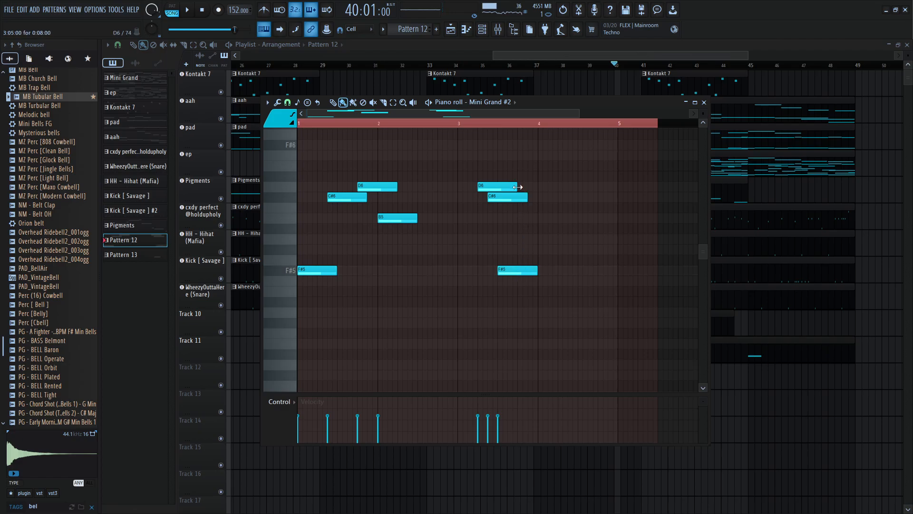
- Shorten the new D6 and C#6 notes in bar 3 to two steps each while the pattern plays
{"action": "key", "text": "space"}
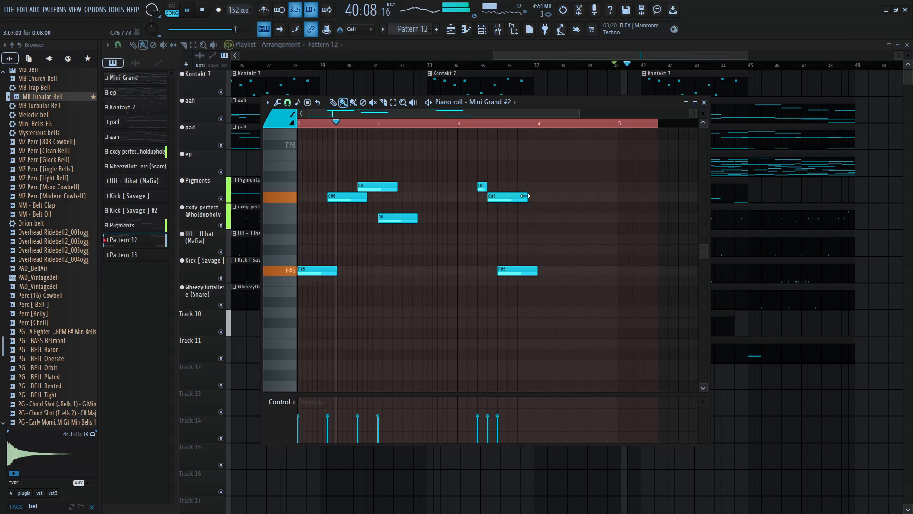
{"action": "left_click_drag", "start_coordinate": [526, 197], "coordinate": [495, 209]}
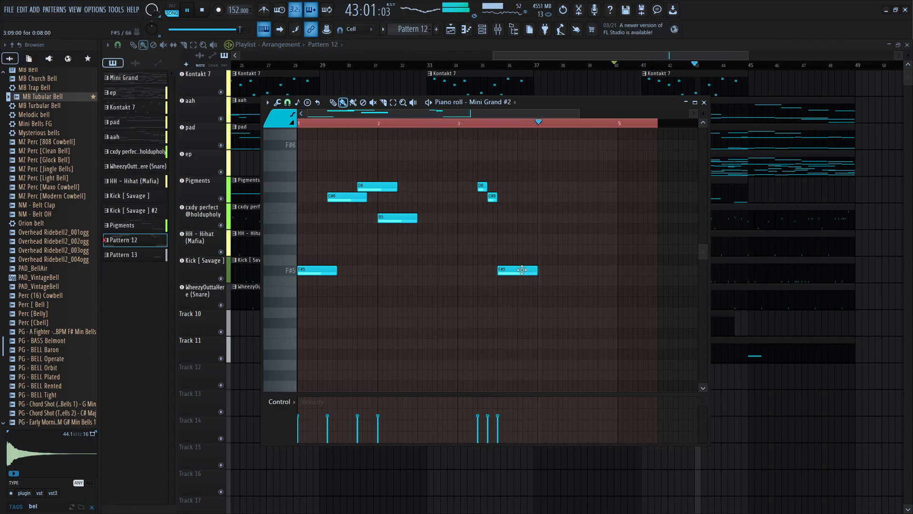
{"action": "key", "text": "space"}
- Add a four-step C#6 note at step 13 of bar 3 and a D6 note at the start of bar 4, and play the melody
{"action": "left_click", "coordinate": [537, 239]}
{"action": "left_click_drag", "start_coordinate": [536, 240], "coordinate": [550, 184]}
{"action": "left_click", "coordinate": [558, 194]}
{"action": "key", "text": "space"}
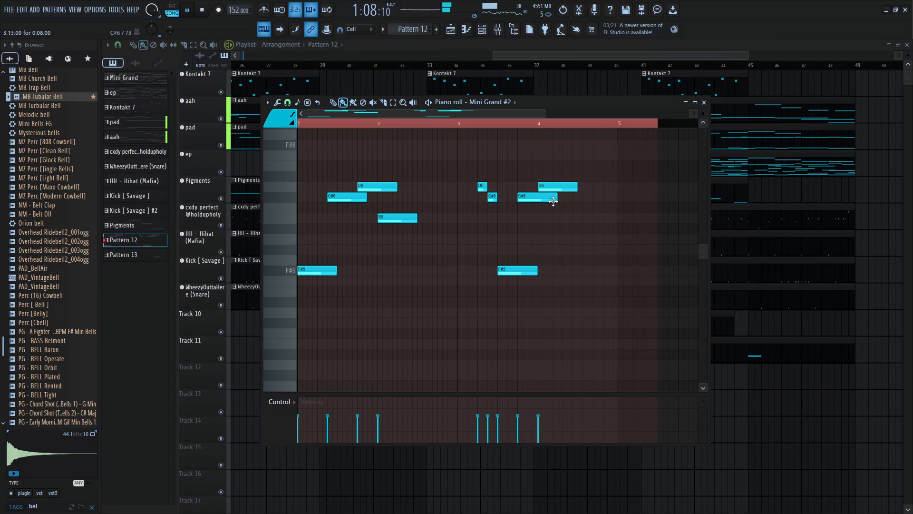
{"action": "key", "text": "space"}
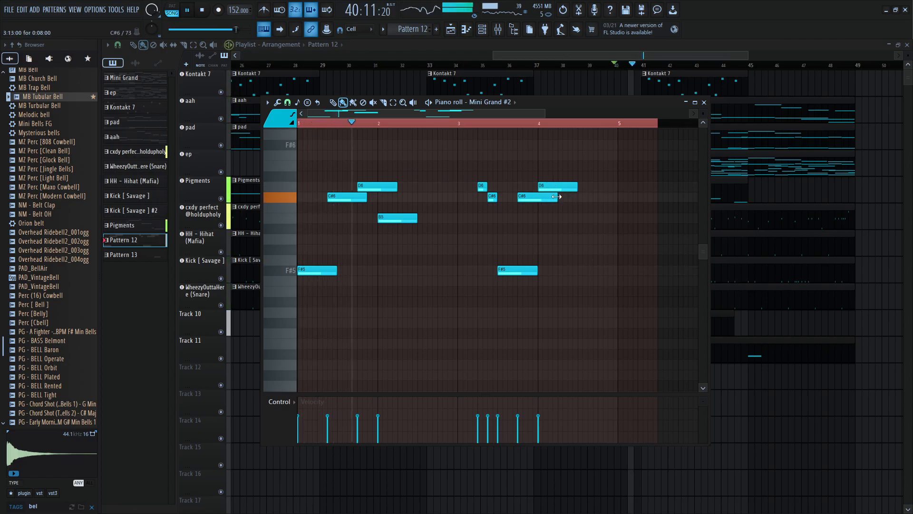
{"action": "left_click_drag", "start_coordinate": [556, 197], "coordinate": [539, 196]}
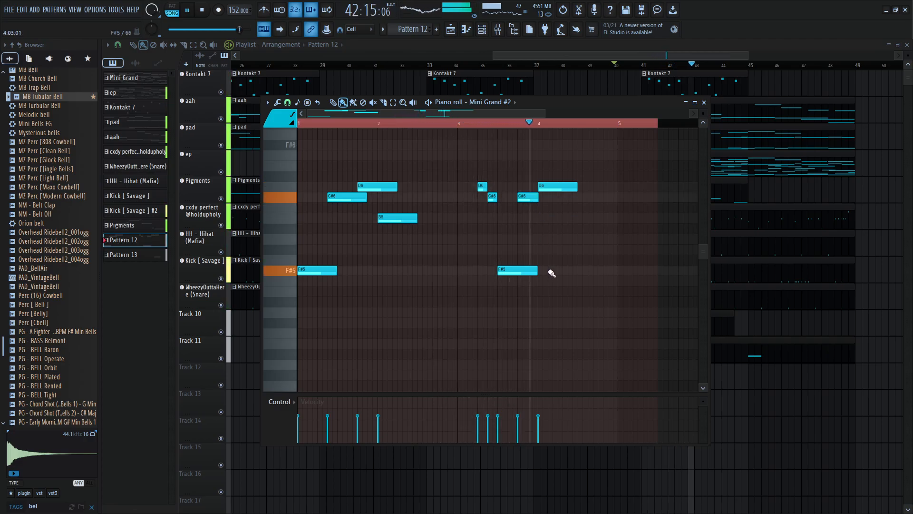
{"action": "key", "text": "space"}
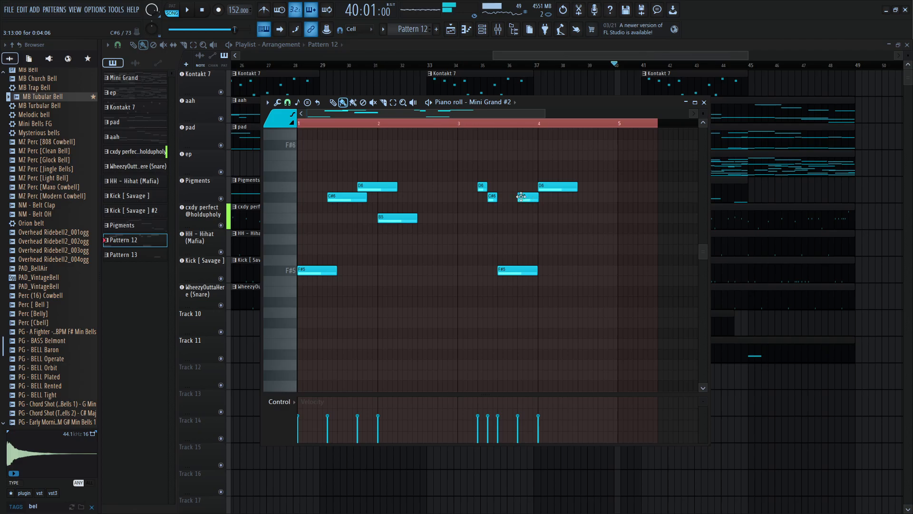
- Replace the Mini Grand #2 channel's instrument with ESW Vinyl Guitar 2
{"action": "left_click", "coordinate": [481, 29]}
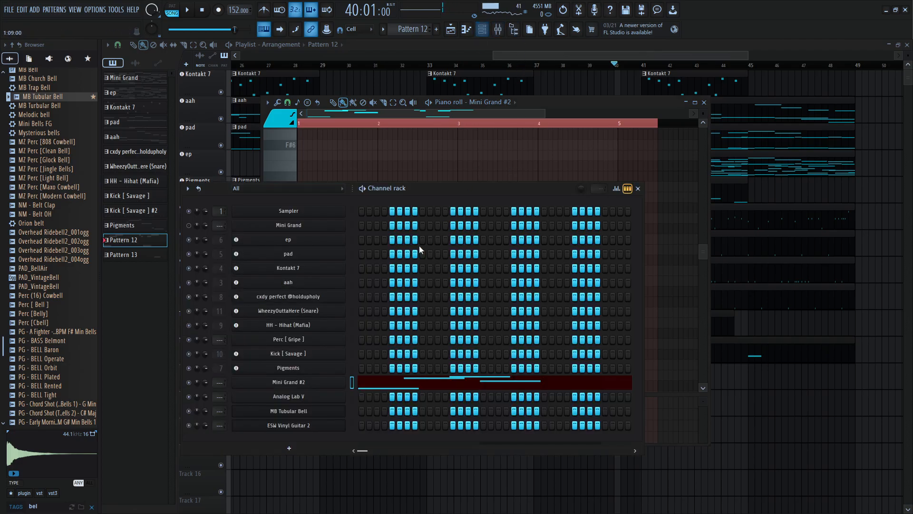
{"action": "right_click", "coordinate": [296, 399]}
{"action": "mouse_move", "coordinate": [403, 449]}
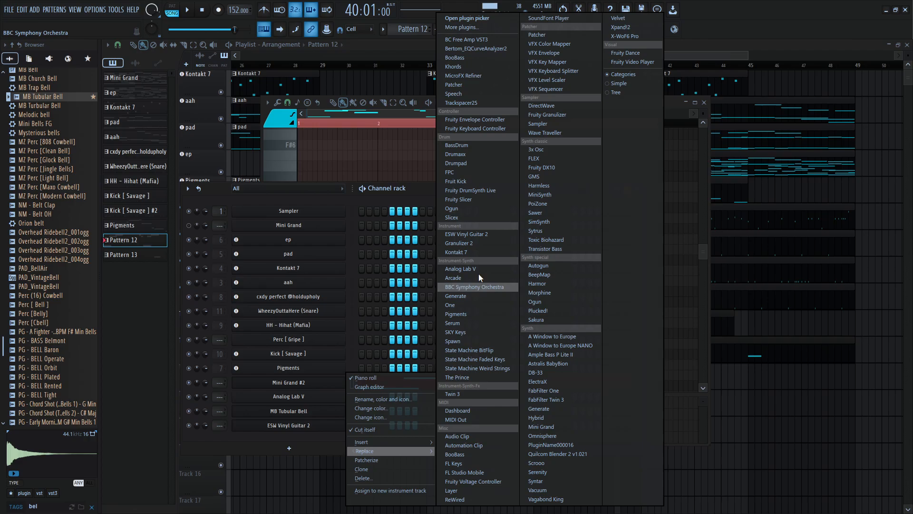
{"action": "left_click", "coordinate": [490, 233]}
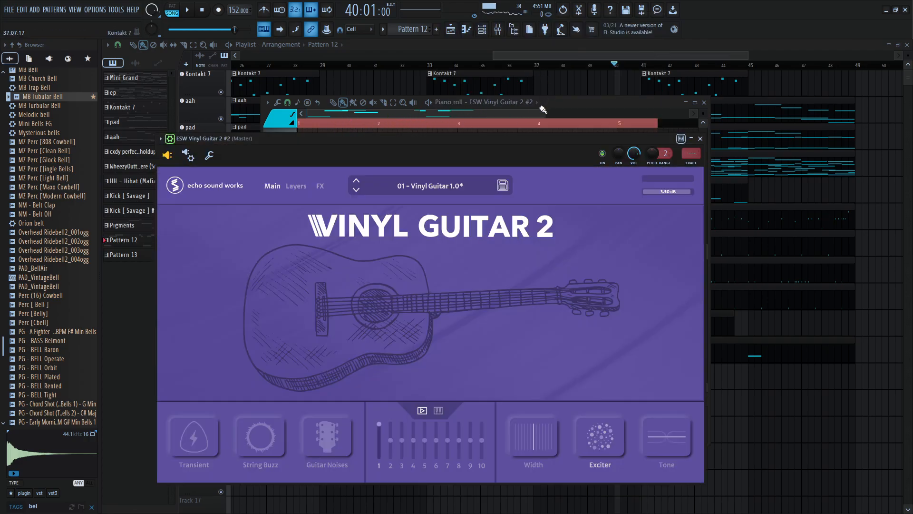
- Play the arrangement from bar 40 to hear the guitar version, checking the mixer levels and the channel list
{"action": "left_click", "coordinate": [496, 34]}
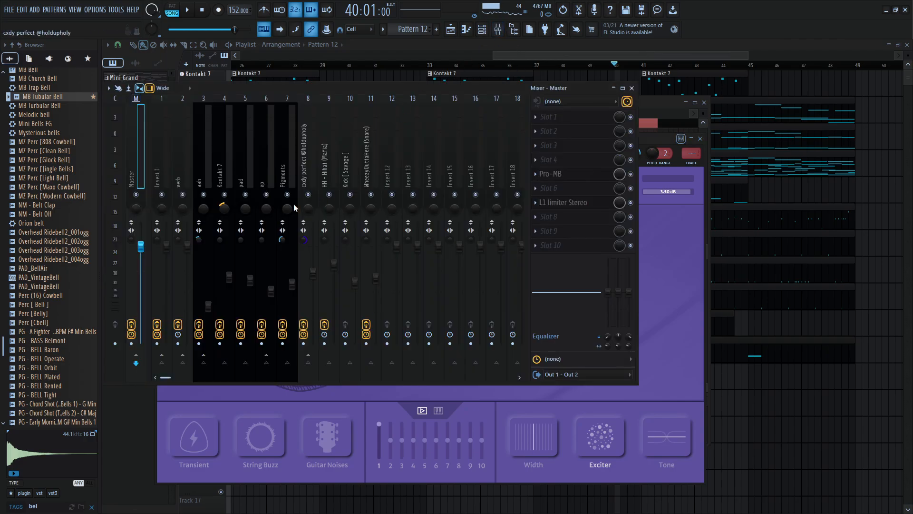
{"action": "key", "text": "space"}
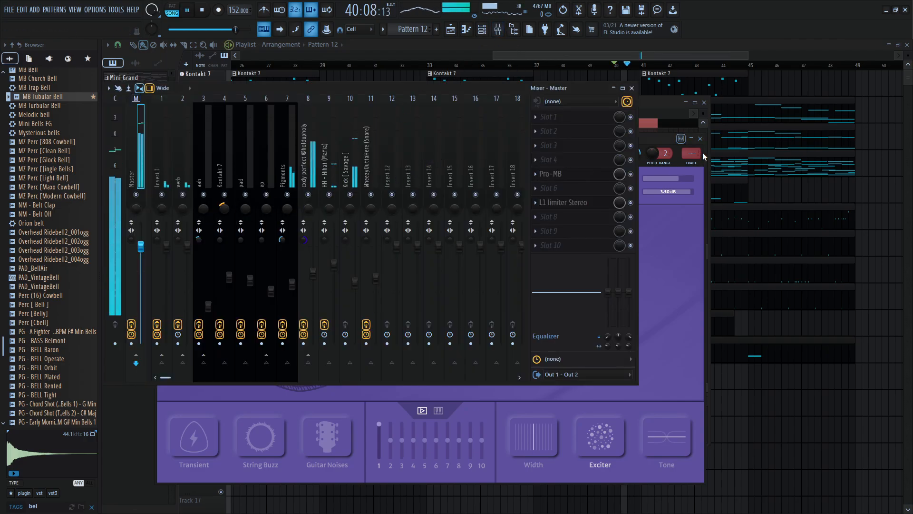
{"action": "left_click", "coordinate": [654, 139]}
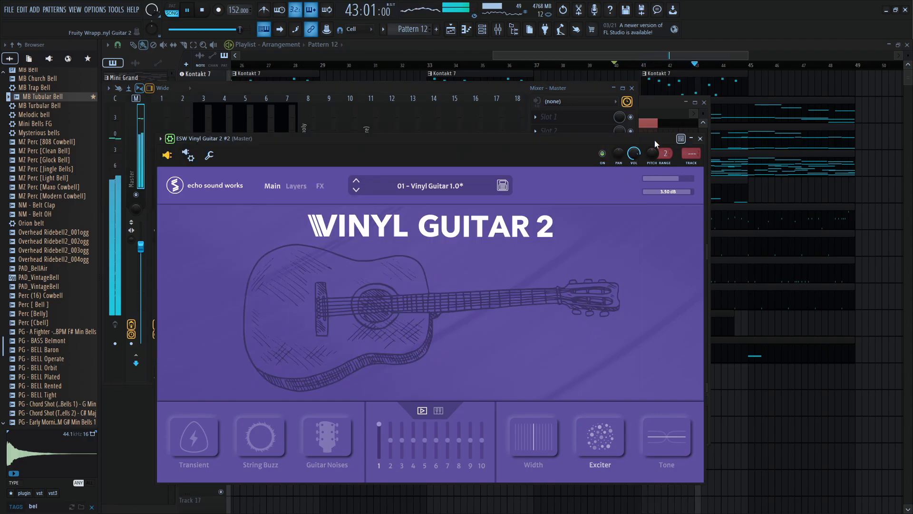
{"action": "left_click", "coordinate": [482, 29]}
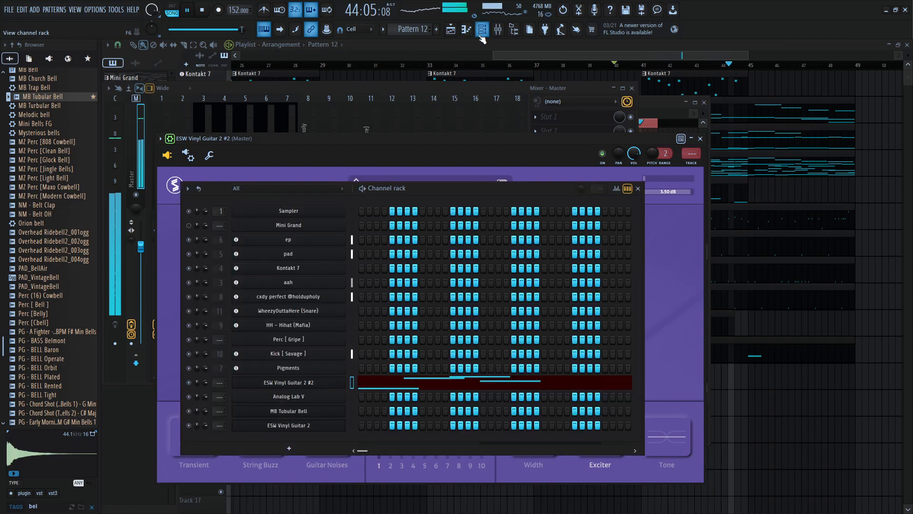
{"action": "key", "text": "space"}
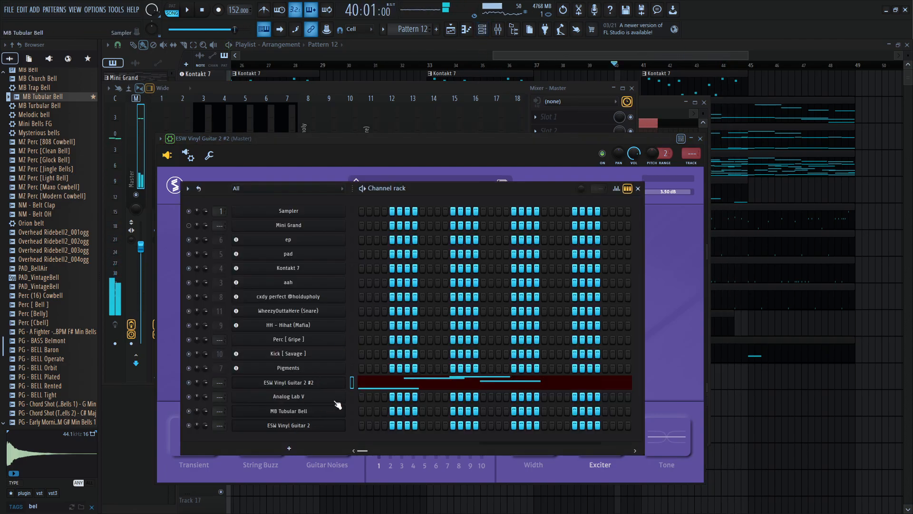
- Undo the channel replacement to restore Mini Grand #2, and close its plugin window
{"action": "right_click", "coordinate": [331, 389]}
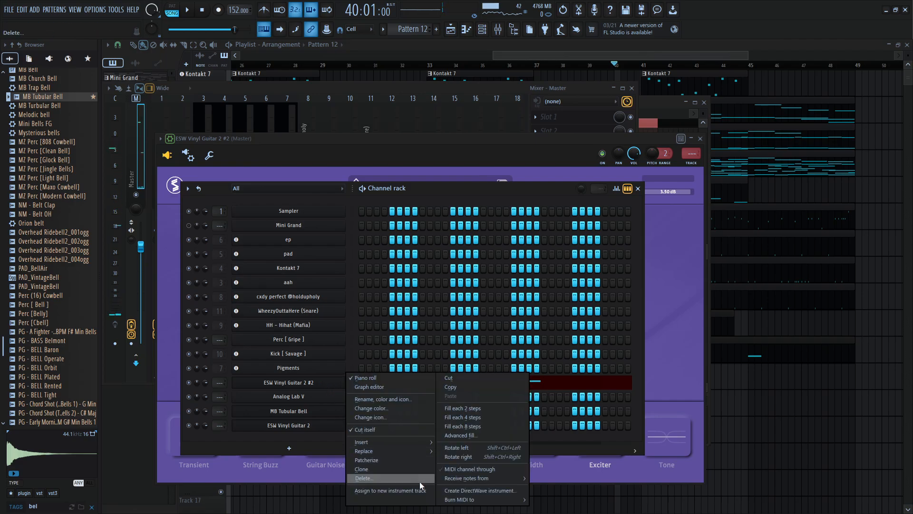
{"action": "left_click", "coordinate": [355, 387]}
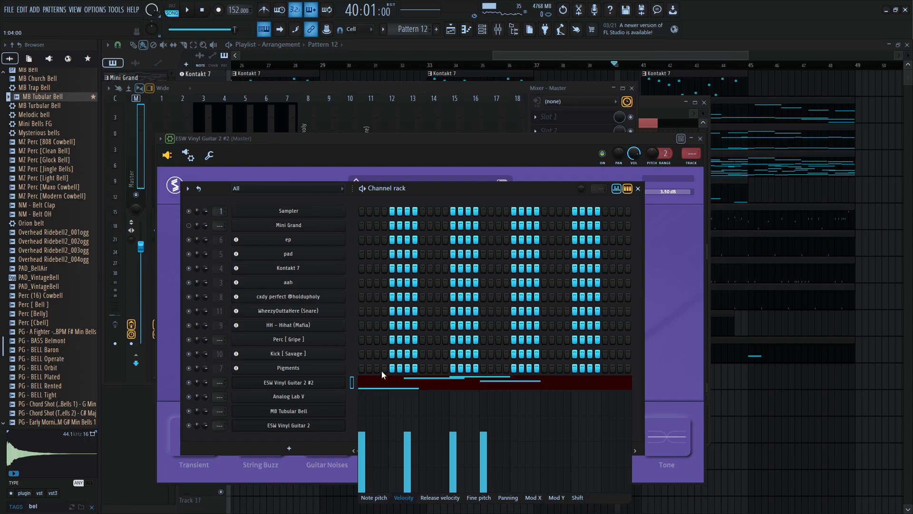
{"action": "key", "text": "ctrl+z"}
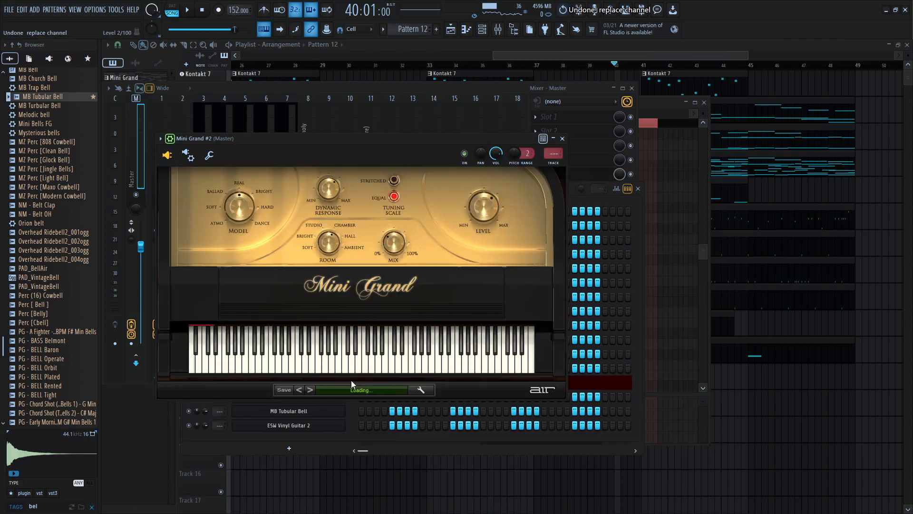
{"action": "left_click", "coordinate": [562, 139]}
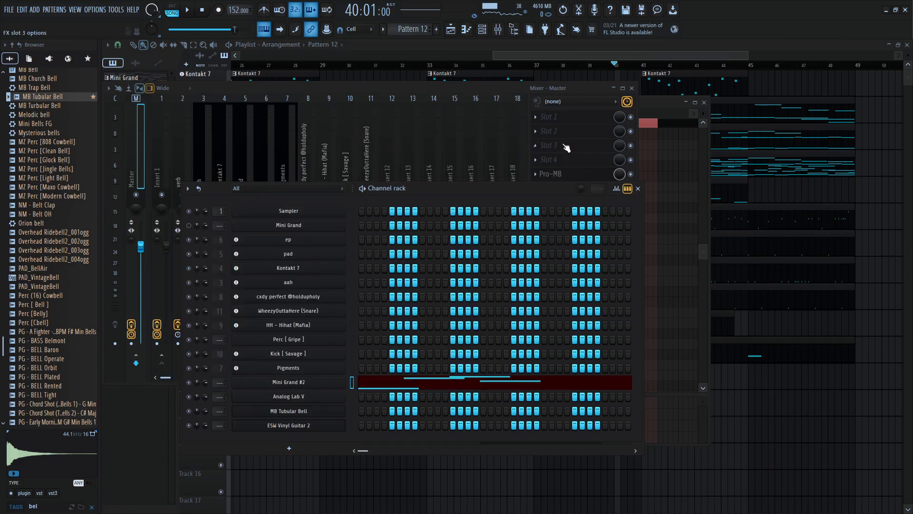
- Replace the Mini Grand #2 channel with ESW Vinyl Guitar 2 and move the plugin window clear of the channel list
{"action": "right_click", "coordinate": [318, 387]}
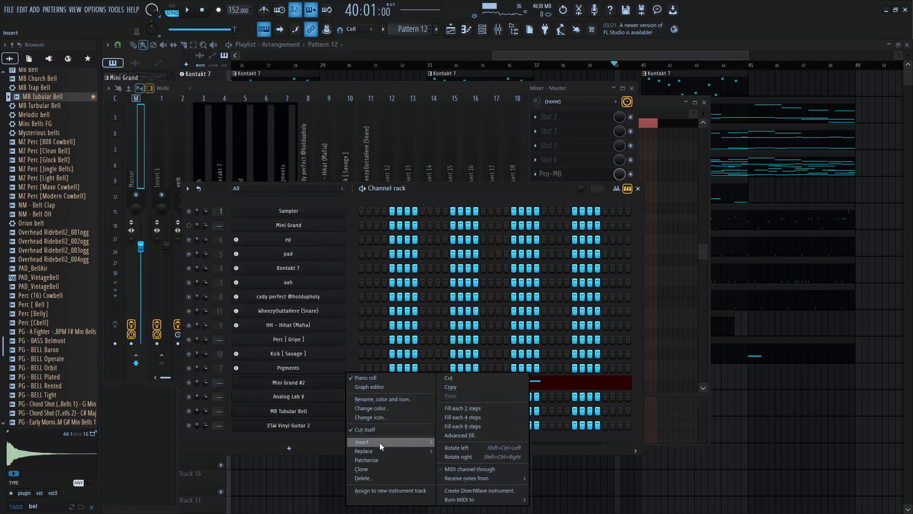
{"action": "mouse_move", "coordinate": [398, 451]}
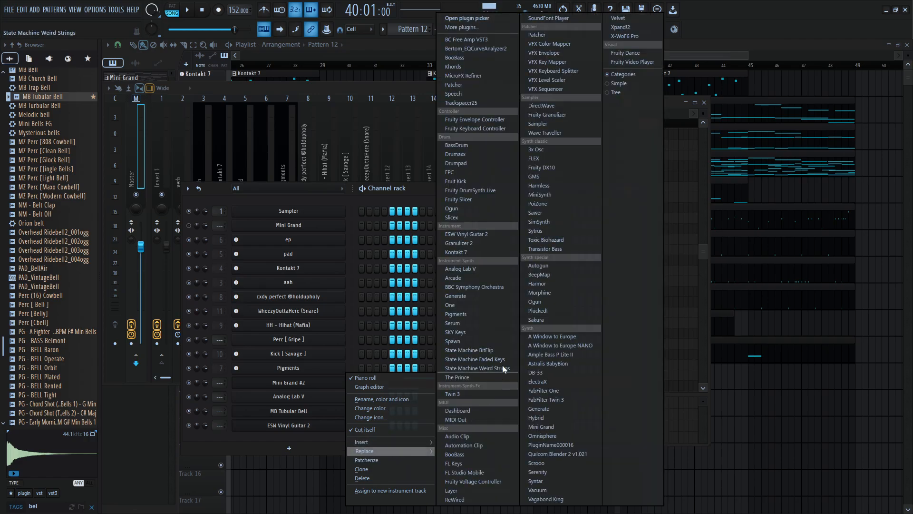
{"action": "left_click", "coordinate": [478, 250]}
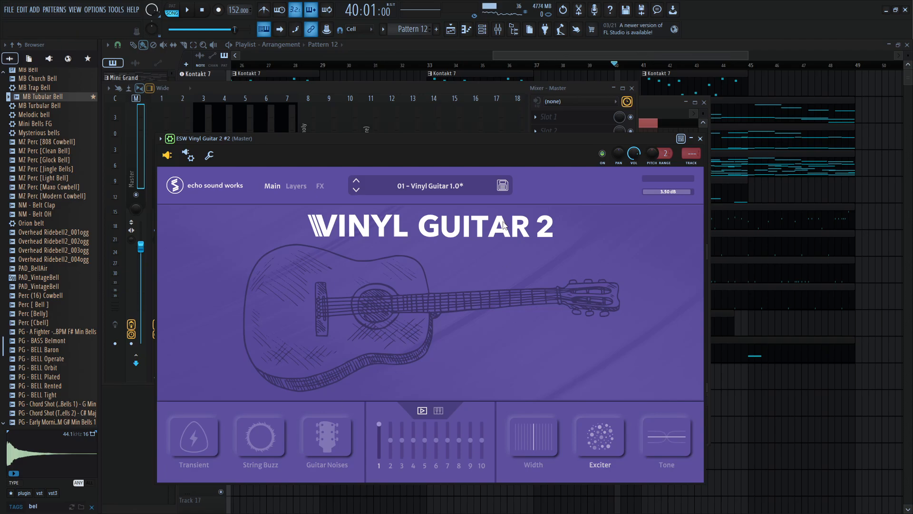
{"action": "left_click_drag", "start_coordinate": [515, 139], "coordinate": [693, 69]}
- Delete the separate, unused ESW Vinyl Guitar 2 channel and play the arrangement from bar 40
{"action": "right_click", "coordinate": [303, 424]}
{"action": "left_click", "coordinate": [322, 432]}
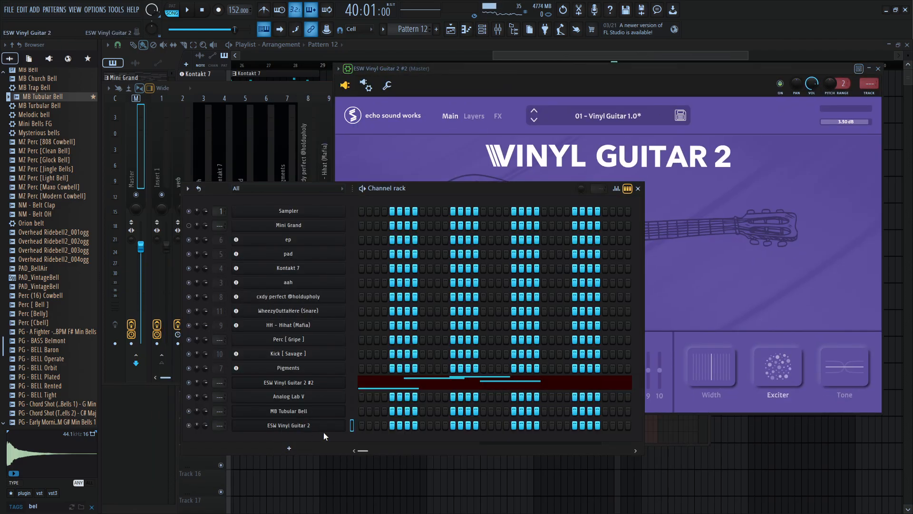
{"action": "right_click", "coordinate": [309, 426]}
{"action": "left_click", "coordinate": [384, 478]}
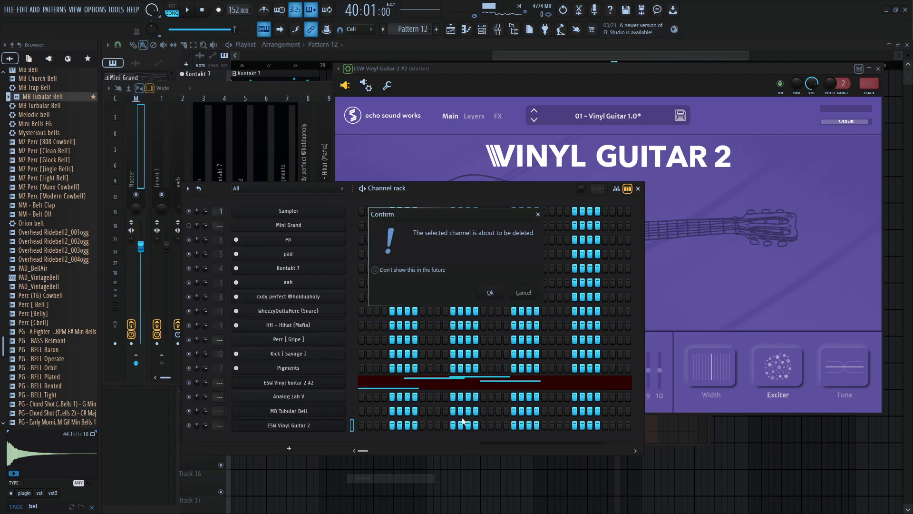
{"action": "left_click", "coordinate": [494, 283]}
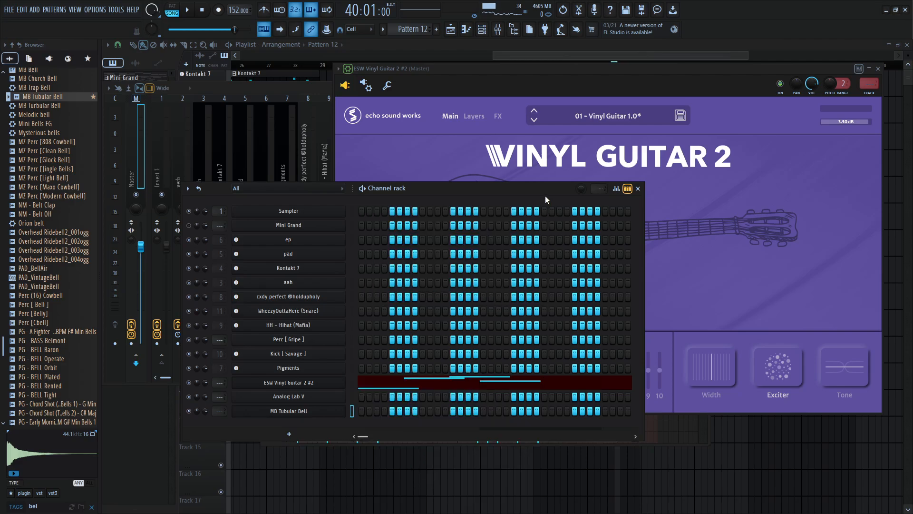
{"action": "key", "text": "space"}
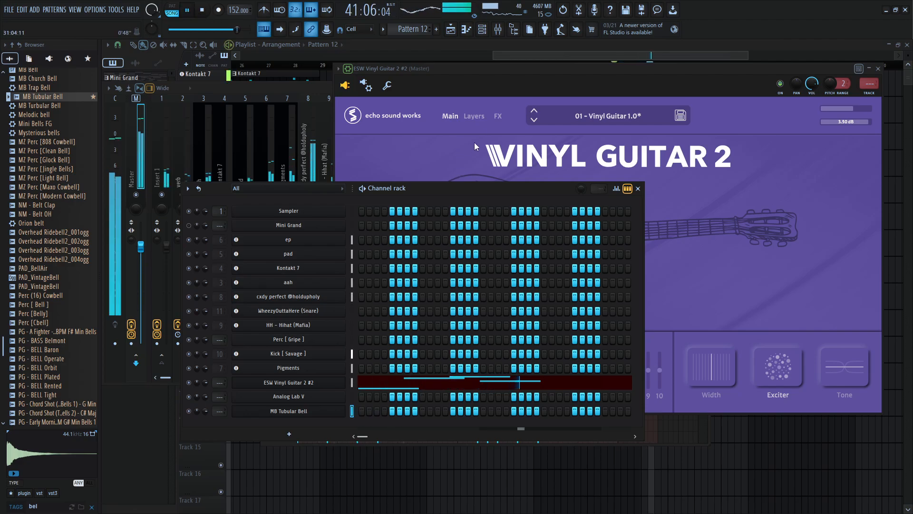
- Stop playback, return to the playlist, delete the aah clip at bar 41, and play the arrangement from bar 40
{"action": "key", "text": "space"}
{"action": "left_click", "coordinate": [669, 44]}
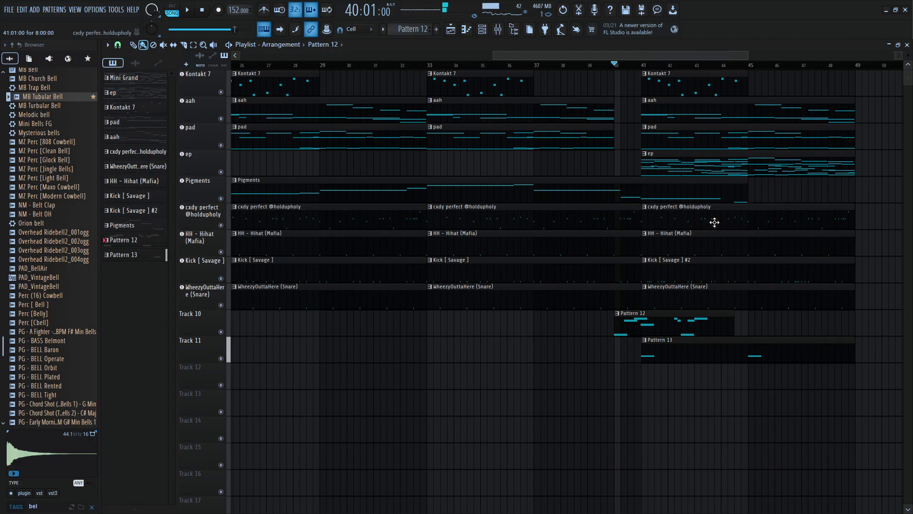
{"action": "right_click", "coordinate": [672, 117]}
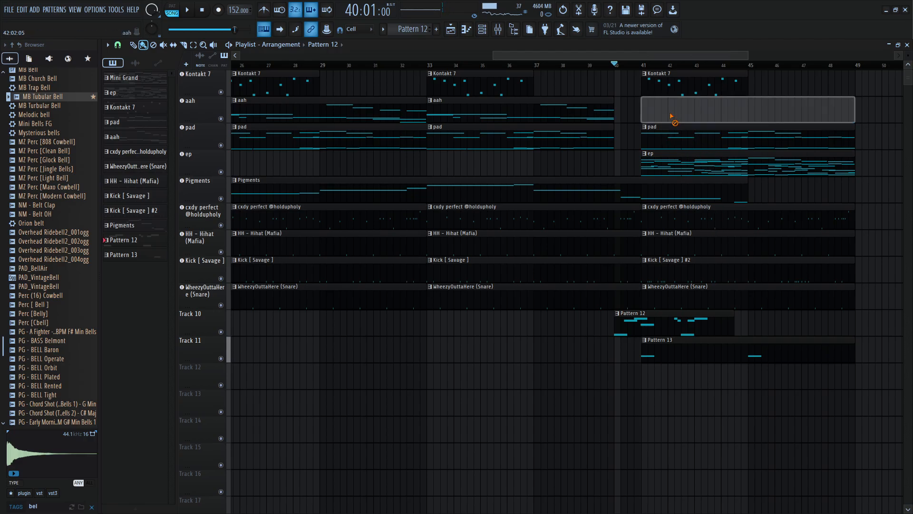
{"action": "key", "text": "space"}
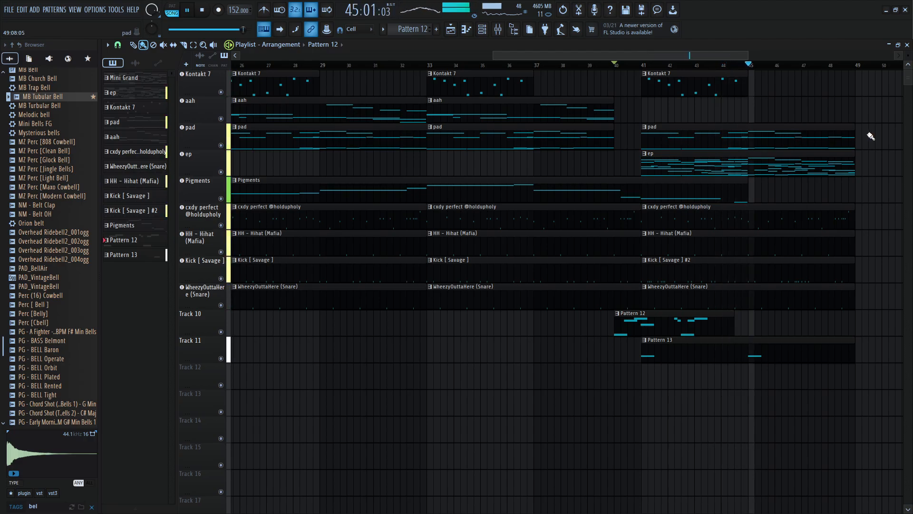
- Stop playback, delete the pad clip at bar 41, and play the section from bar 40 again
{"action": "key", "text": "space"}
{"action": "left_click_drag", "start_coordinate": [852, 141], "coordinate": [838, 143]}
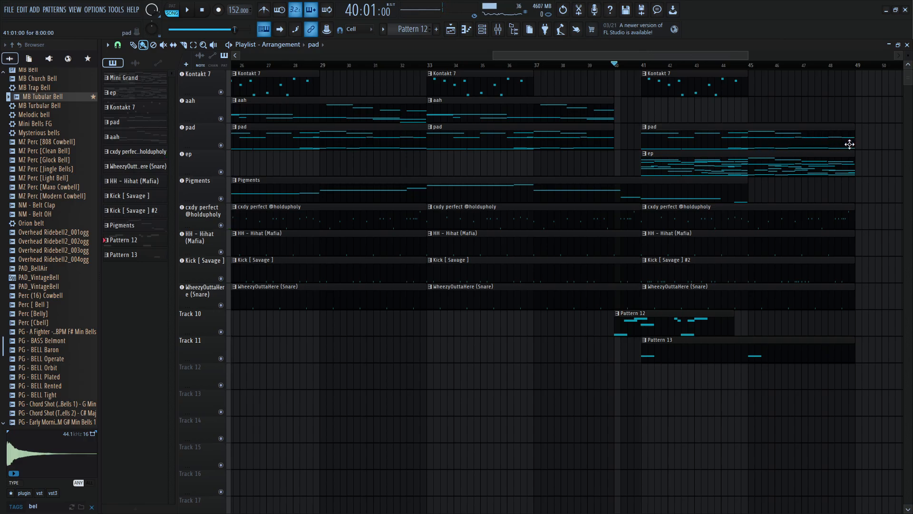
{"action": "right_click", "coordinate": [810, 147]}
{"action": "key", "text": "space"}
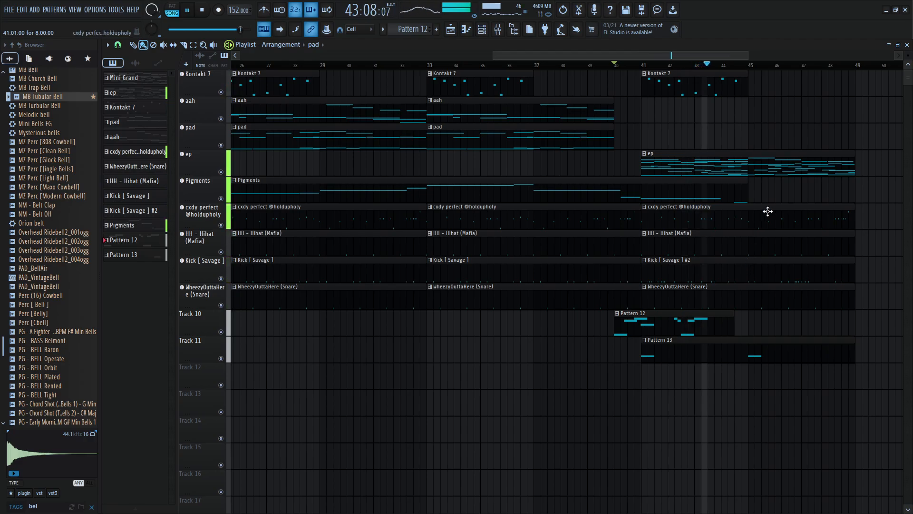
{"action": "key", "text": "space"}
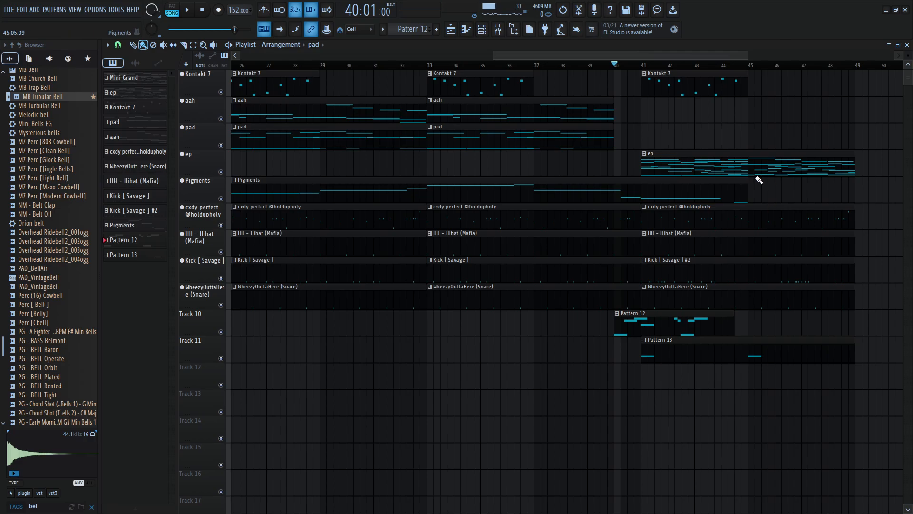
- Look over the whole arrangement in the playlist, from the intro to the new section at bar 41
{"action": "scroll", "coordinate": [745, 175], "scroll_direction": "down", "scroll_amount": 3}
{"action": "scroll", "coordinate": [475, 125], "scroll_direction": "down", "scroll_amount": 3}
{"action": "scroll", "coordinate": [495, 126], "scroll_direction": "up", "scroll_amount": 3}
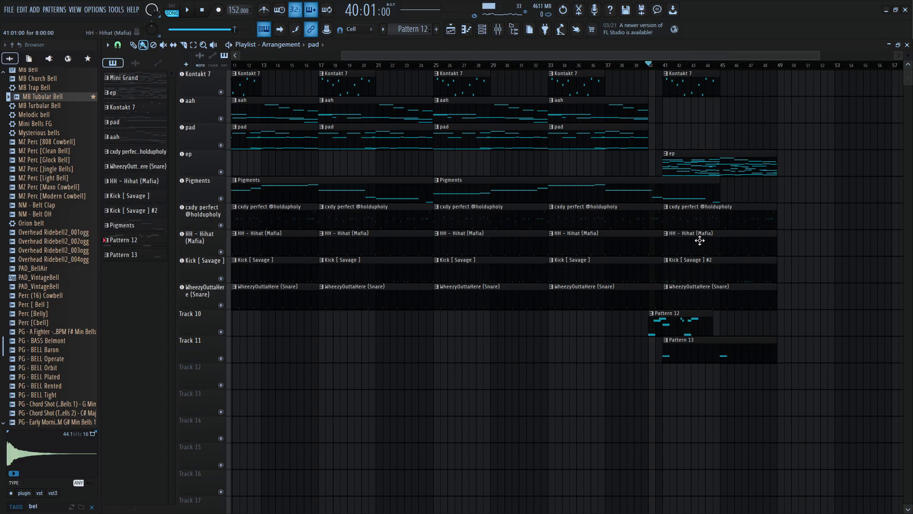
{"action": "scroll", "coordinate": [699, 240], "scroll_direction": "down", "scroll_amount": 2}
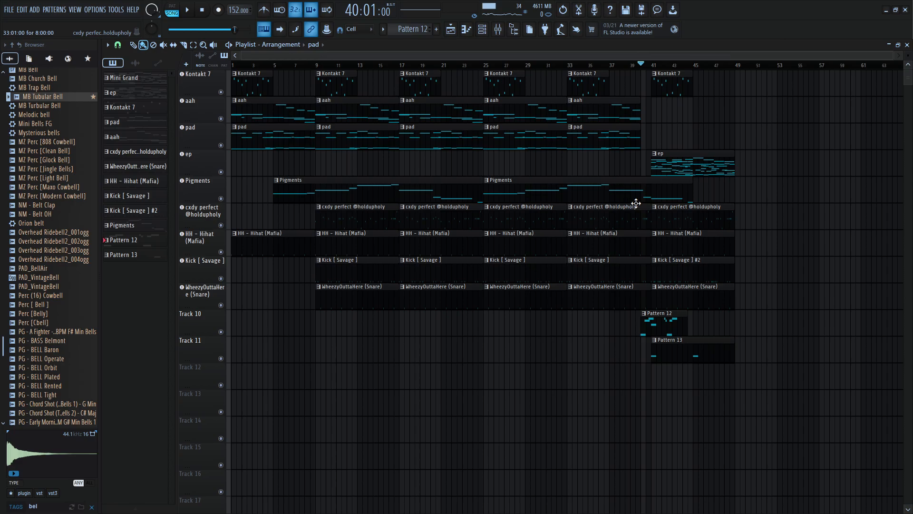
{"action": "scroll", "coordinate": [697, 157], "scroll_direction": "up", "scroll_amount": 1}
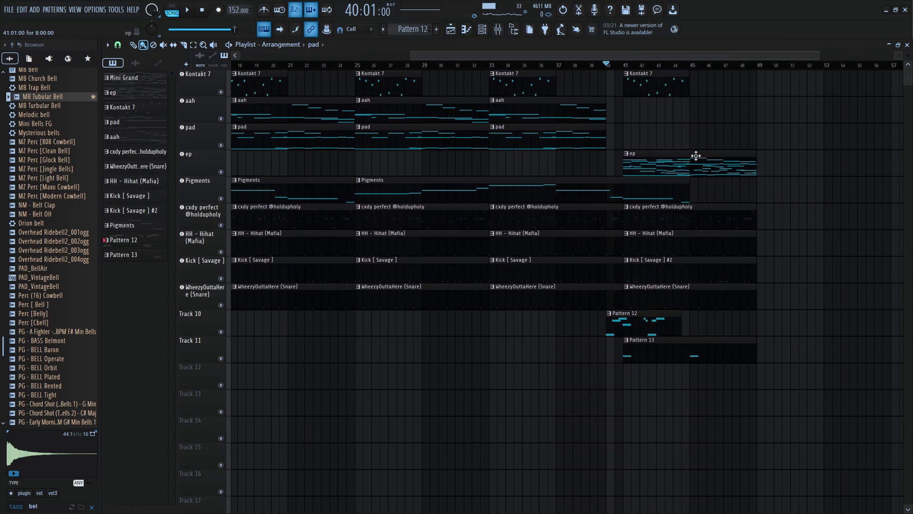
{"action": "scroll", "coordinate": [675, 116], "scroll_direction": "down", "scroll_amount": 1}
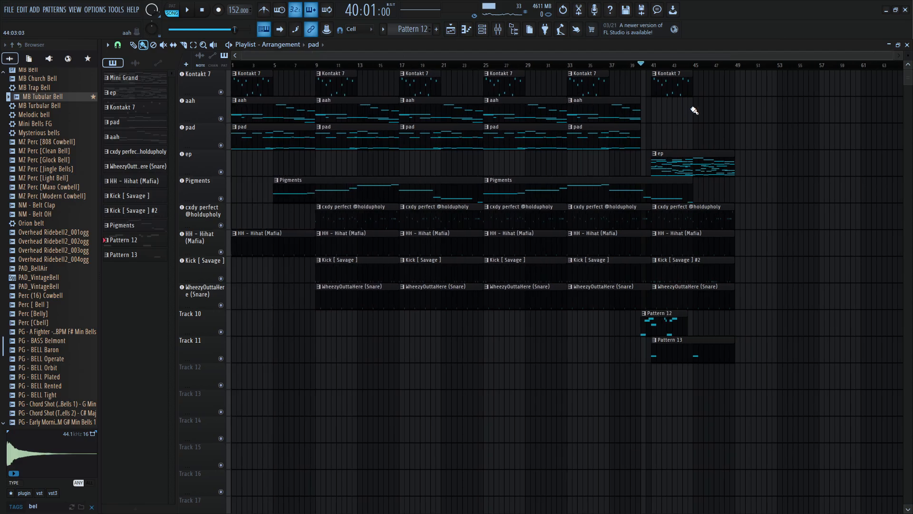
- Restore the maximized FL Studio window to a smaller size and switch to OBS
{"action": "left_click", "coordinate": [897, 11]}
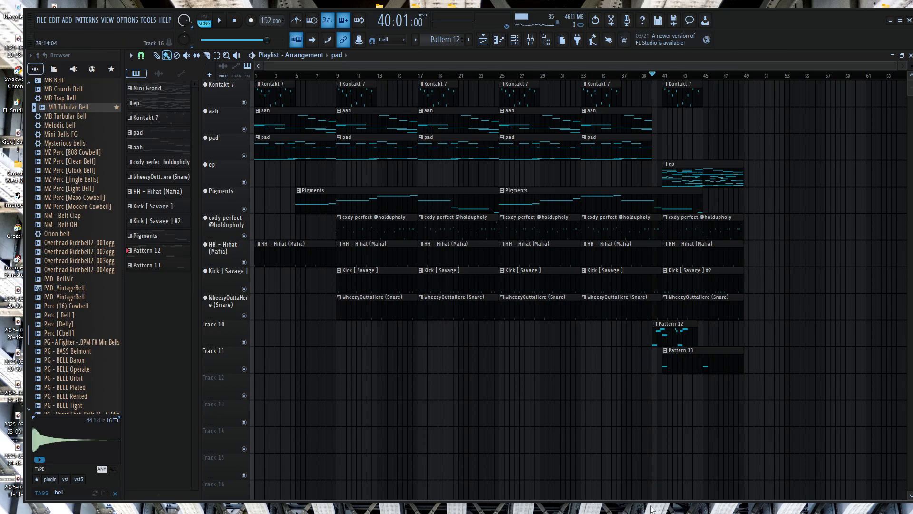
{"action": "mouse_move", "coordinate": [575, 505]}
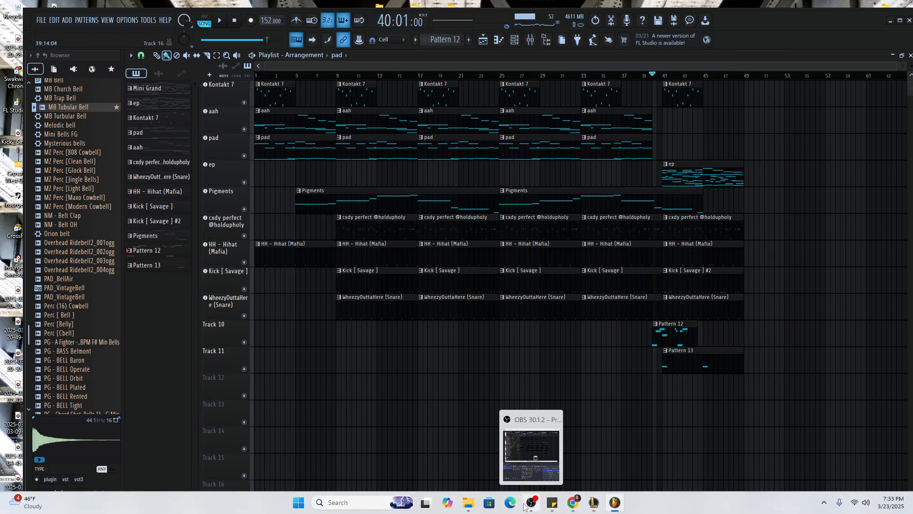